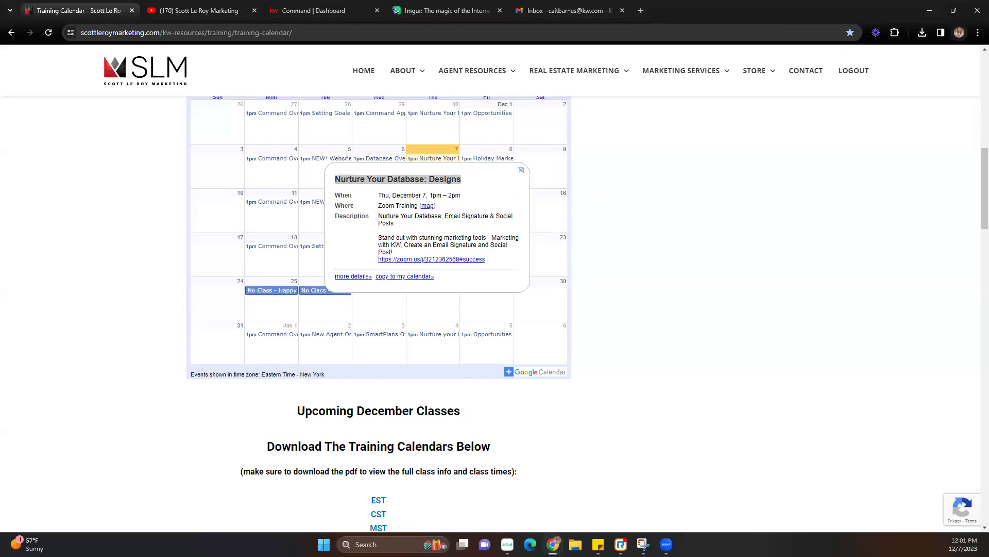
Step: Leave the training calendar by switching to the Command | Dashboard browser tab
left_click(290, 11)
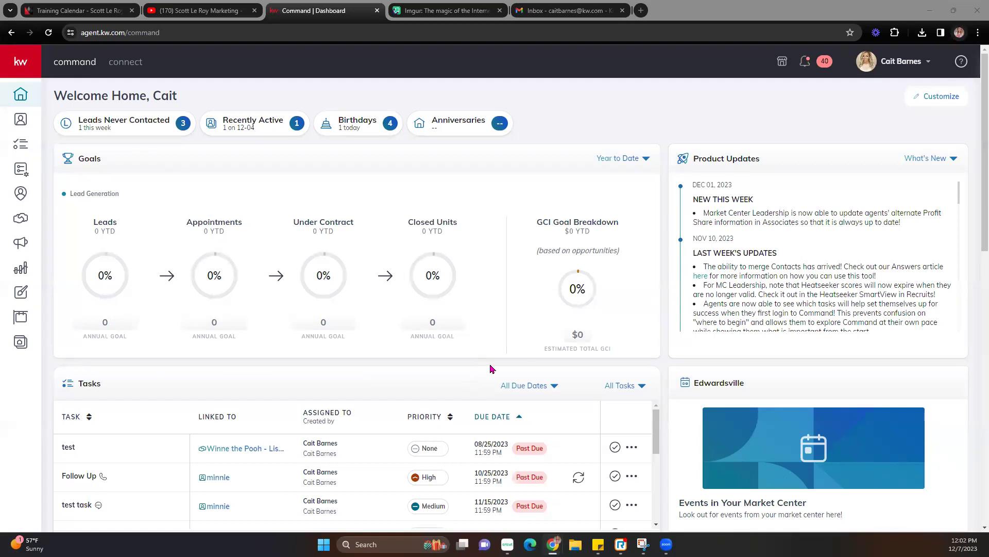
Step: Open the profile dropdown from the name and caret at the top right
left_click(929, 64)
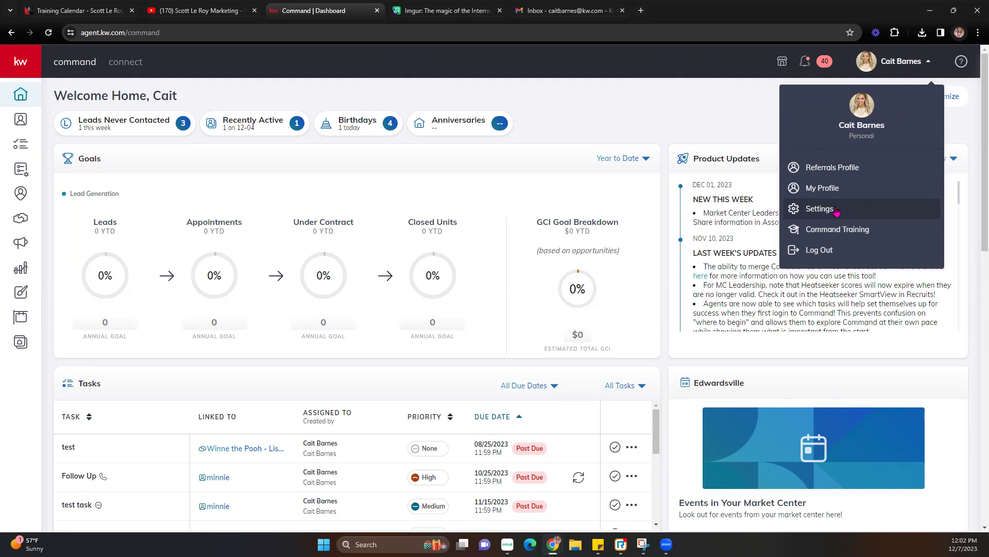
Step: Go to Settings from the profile dropdown and expand Connect Settings in the sidebar
left_click(835, 209)
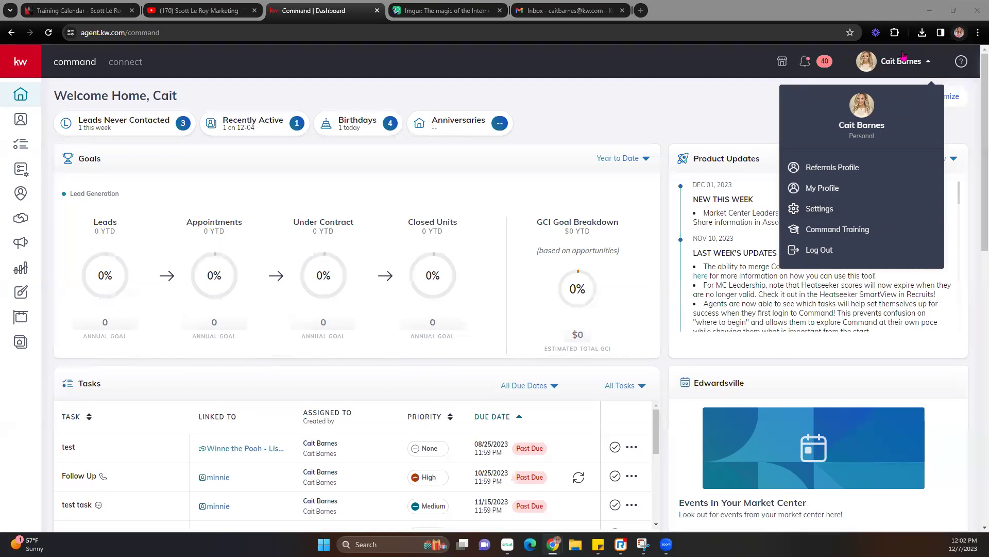
left_click(820, 210)
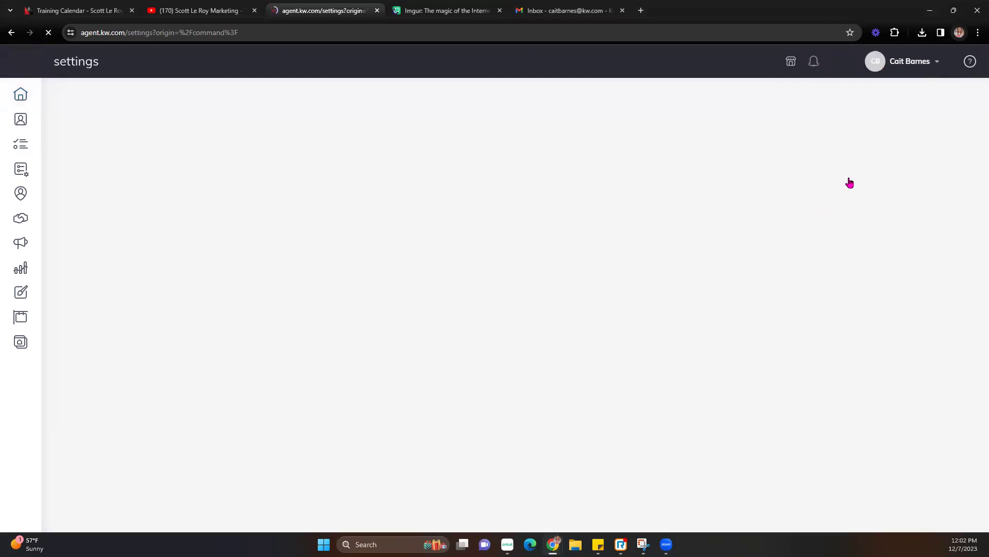
left_click(940, 68)
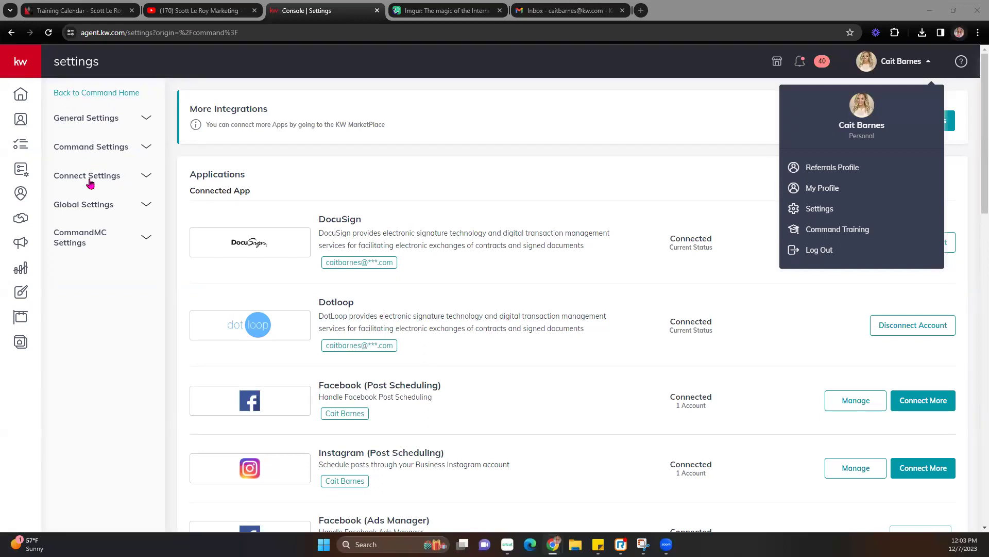
left_click(91, 176)
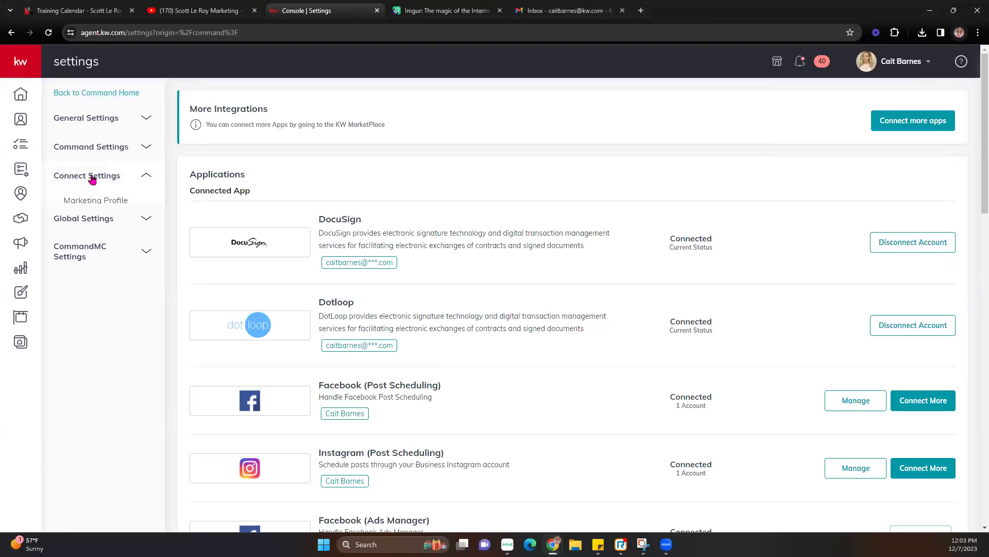
Step: Open Marketing Profile under Connect Settings to show the agent photo and team logo
left_click(107, 203)
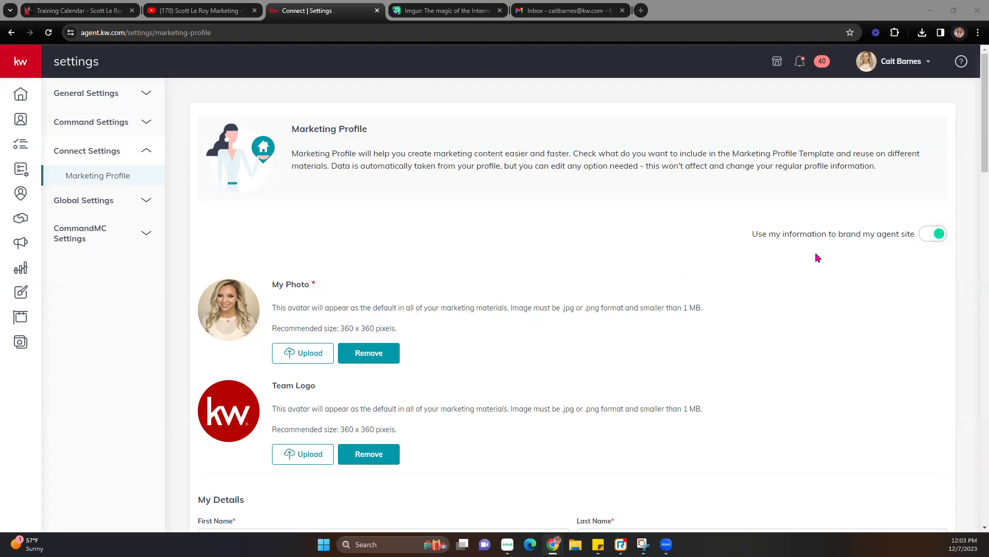
left_click_drag(307, 281, 312, 280)
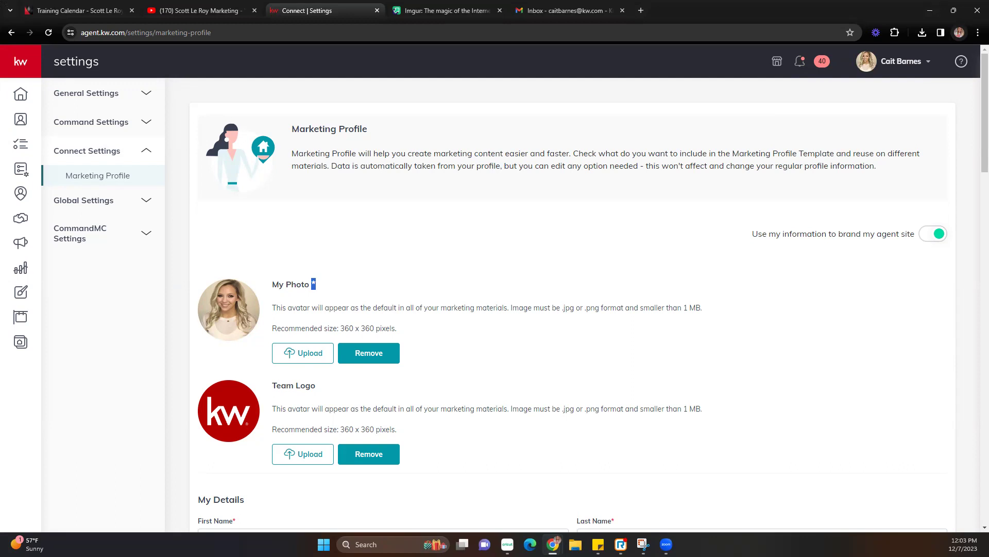
left_click(485, 340)
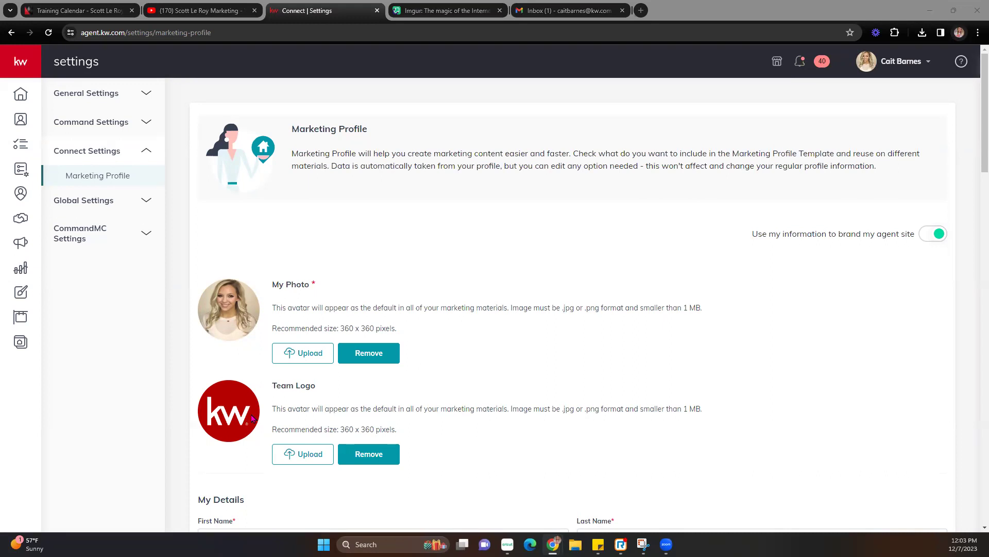
Step: Scroll to the bottom of the Marketing Profile form and save it
scroll(253, 418, "down", 4)
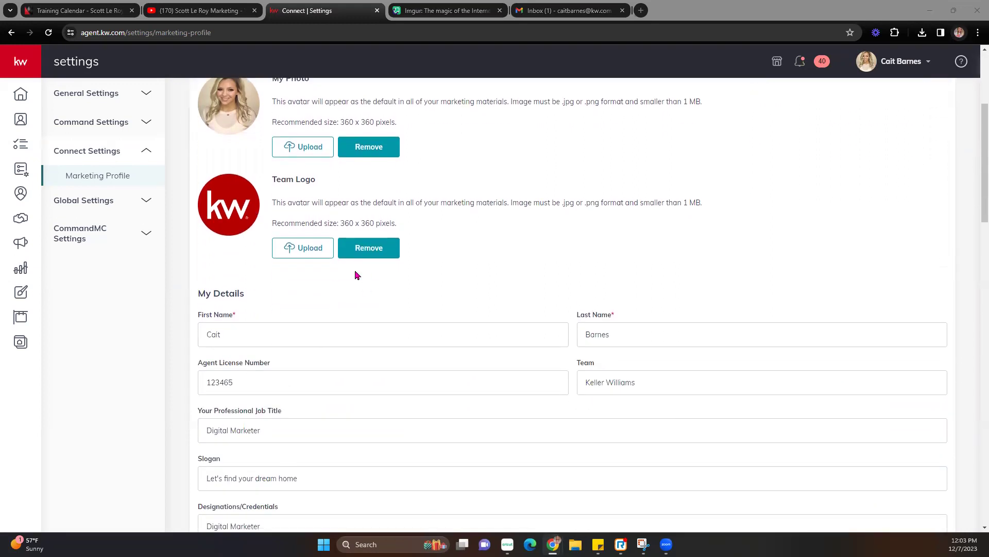
scroll(327, 337, "down", 6)
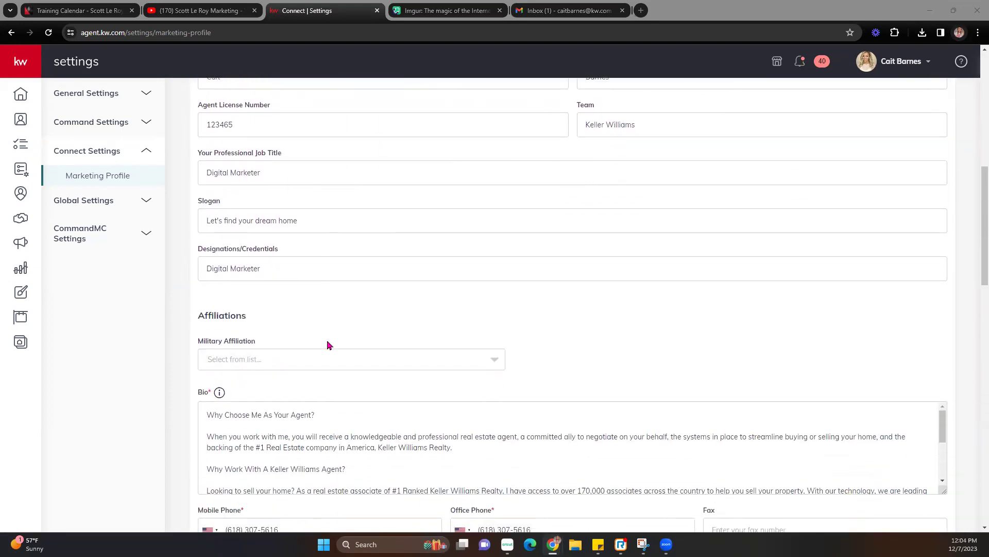
scroll(329, 345, "down", 2)
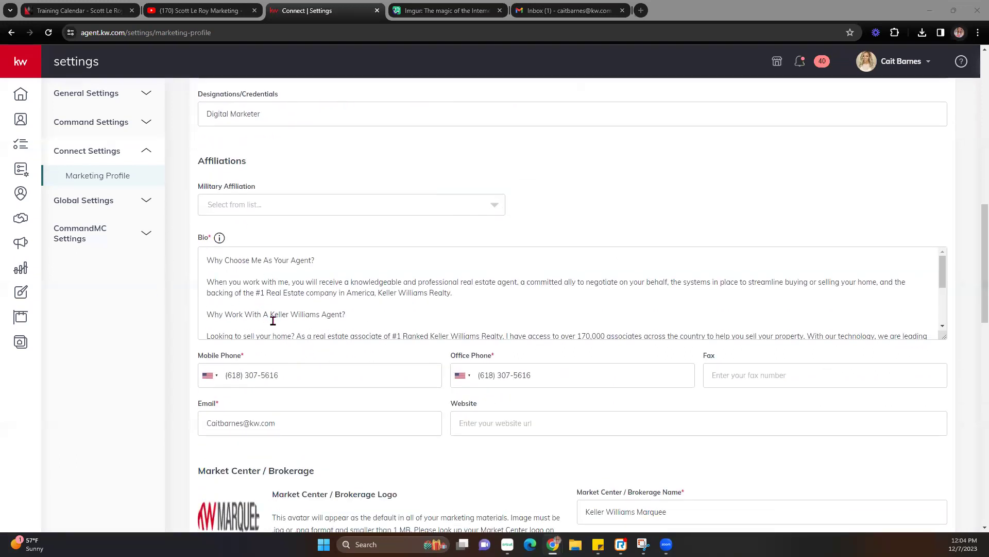
scroll(309, 385, "down", 1)
scroll(329, 386, "down", 1)
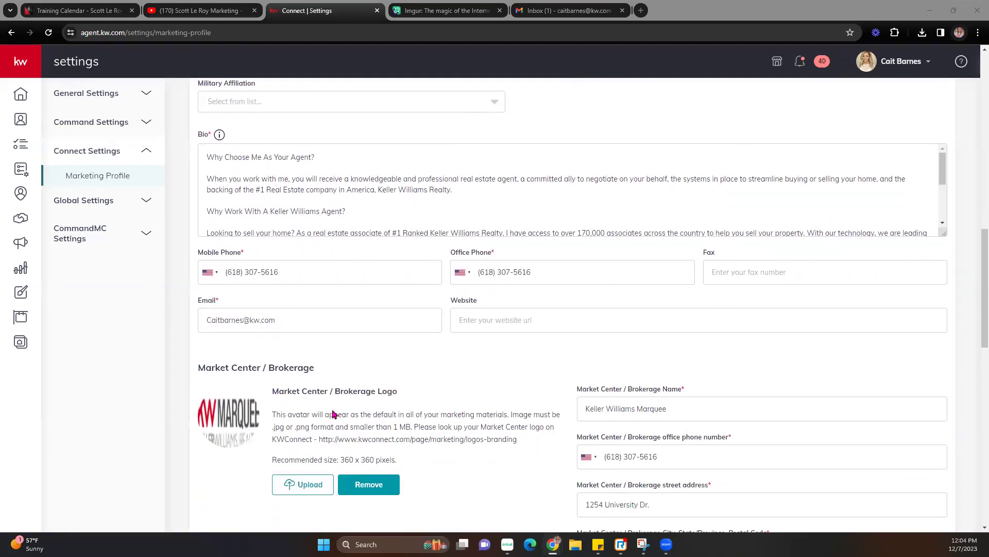
scroll(464, 400, "down", 2)
scroll(382, 369, "down", 1)
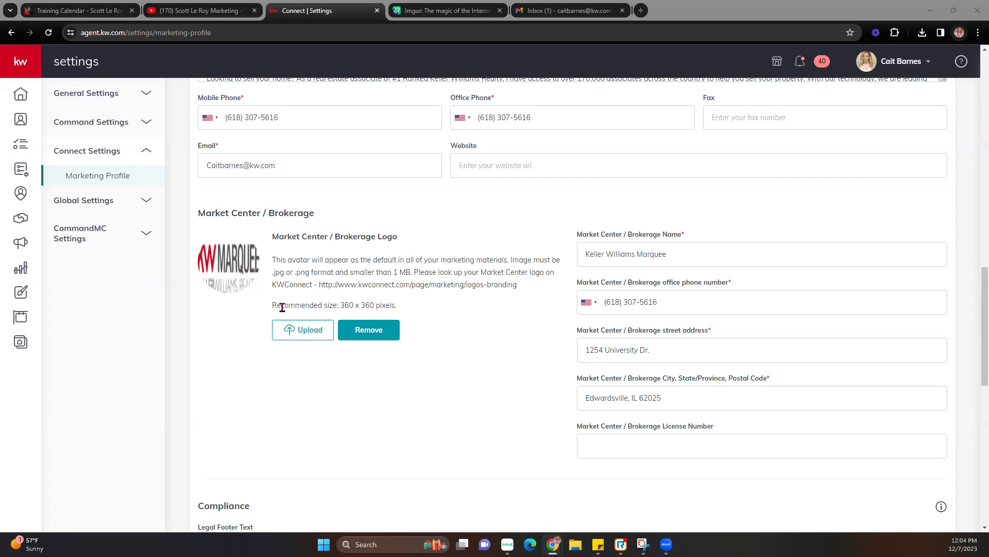
scroll(282, 307, "down", 2)
scroll(282, 307, "down", 3)
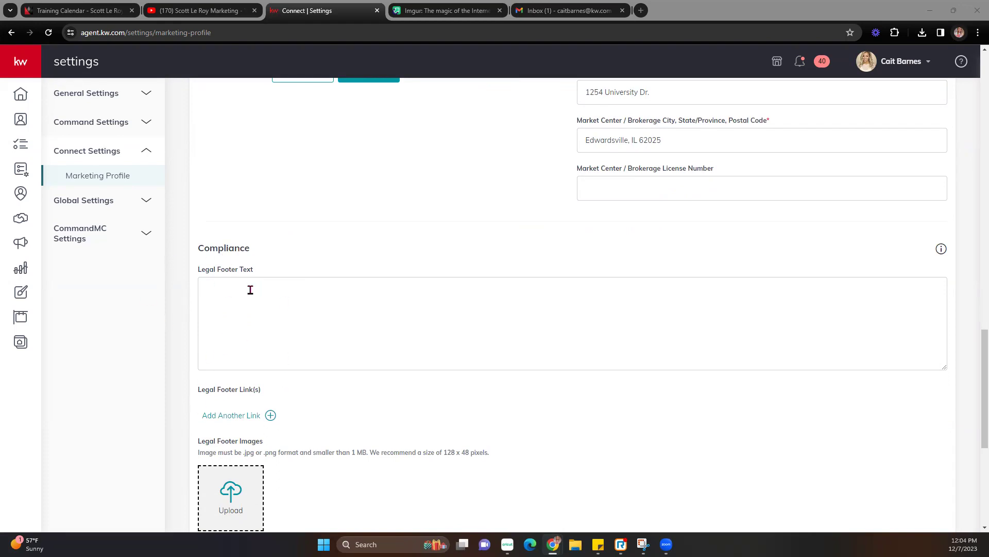
scroll(258, 418, "down", 2)
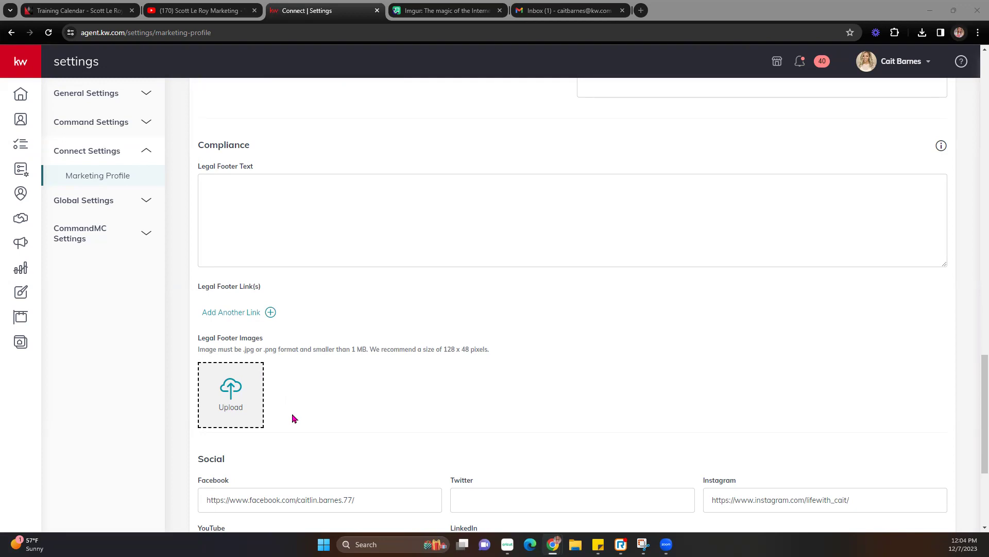
scroll(296, 413, "down", 1)
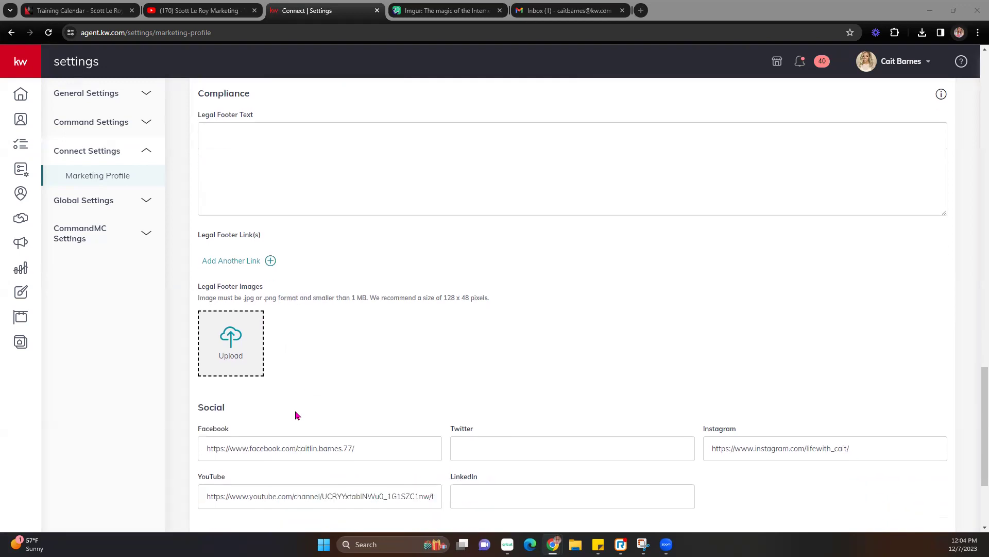
scroll(296, 414, "down", 2)
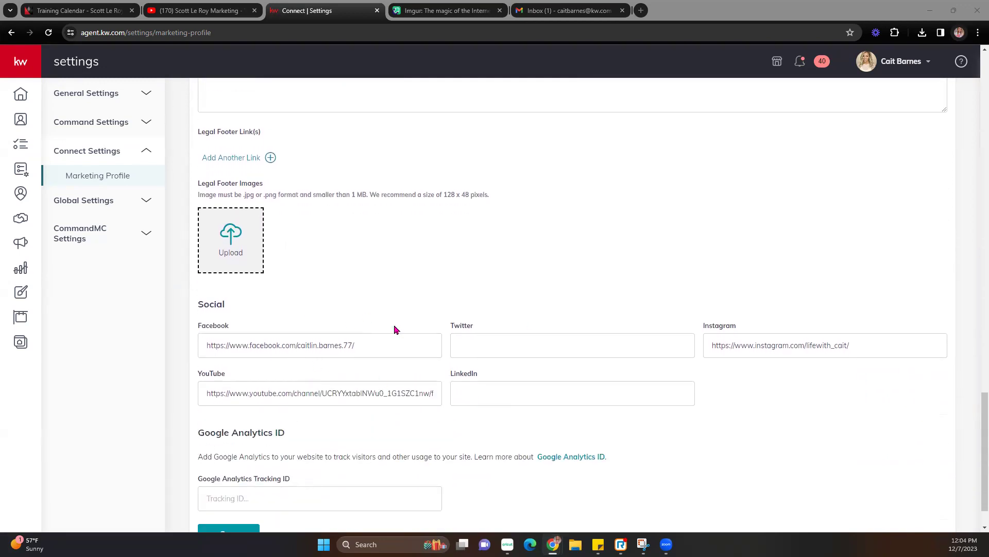
scroll(354, 405, "down", 1)
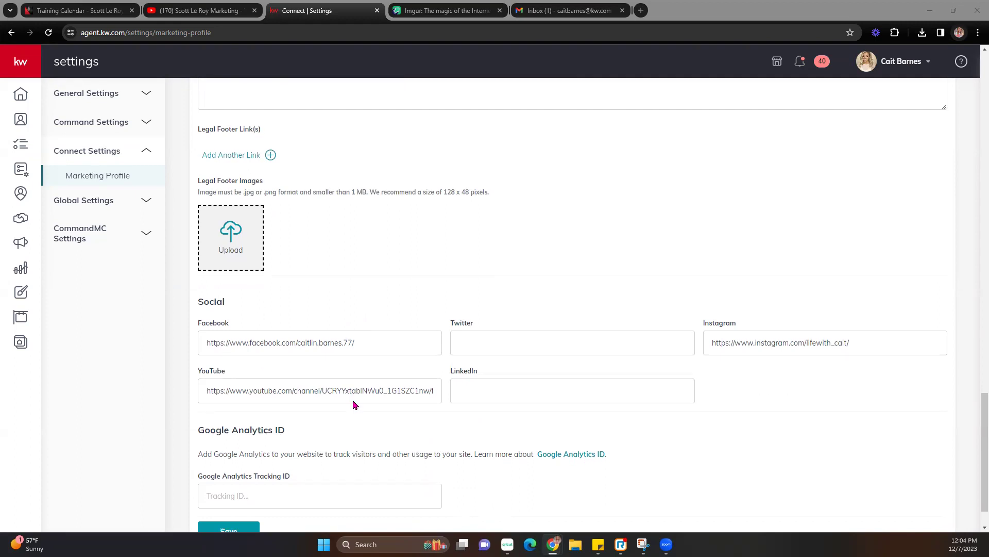
scroll(464, 335, "up", 15)
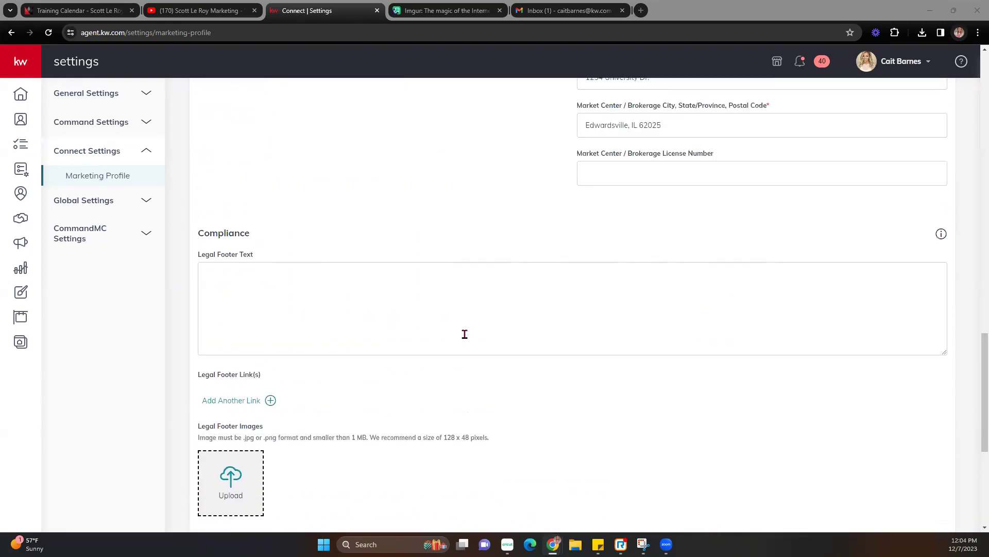
scroll(464, 334, "up", 5)
scroll(465, 335, "down", 18)
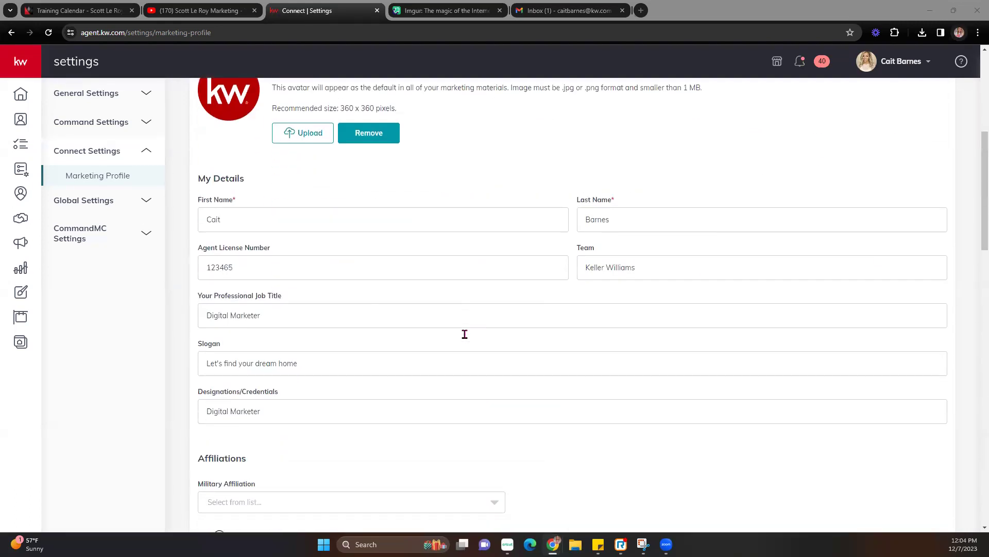
scroll(464, 334, "down", 3)
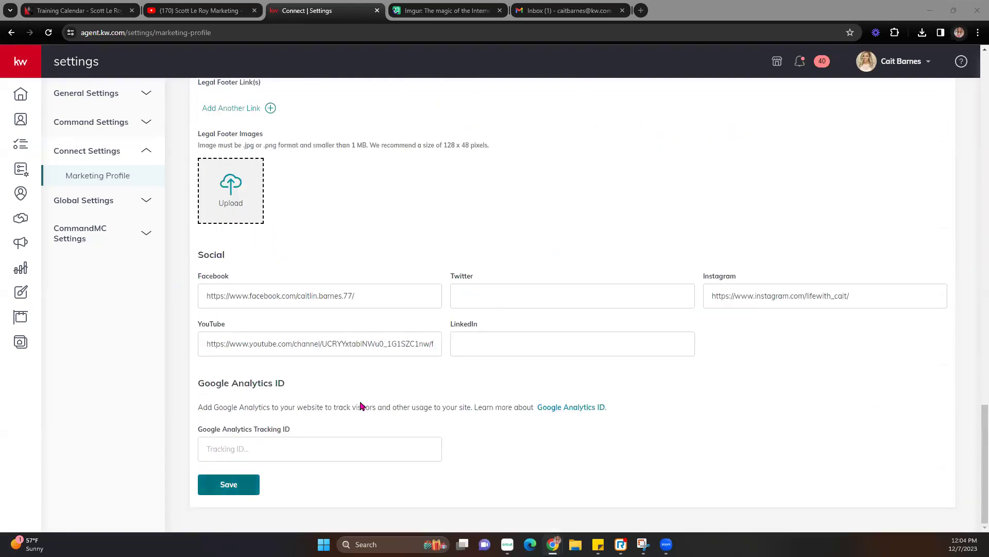
key("F5")
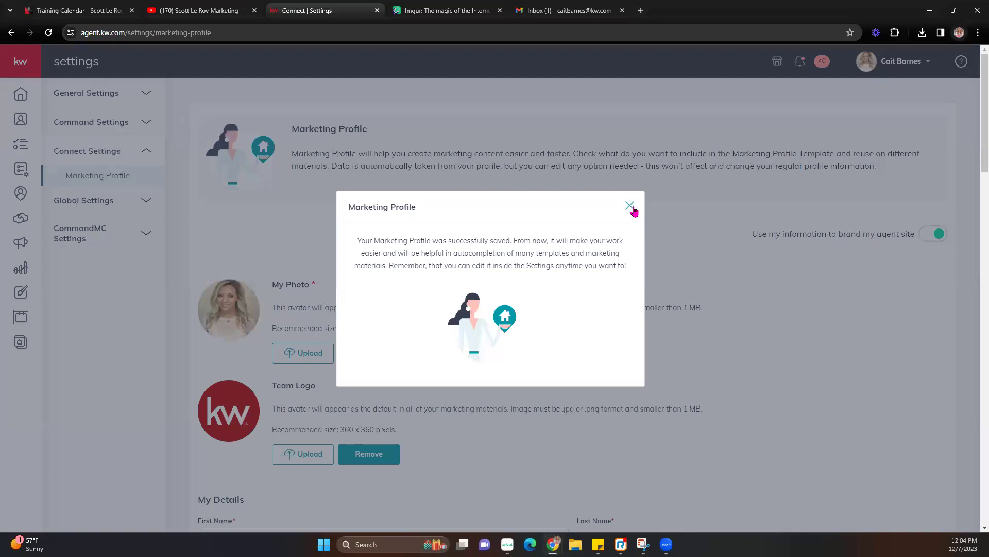
Step: Close the Marketing Profile success dialog and open the Designs library from the sidebar
left_click(633, 209)
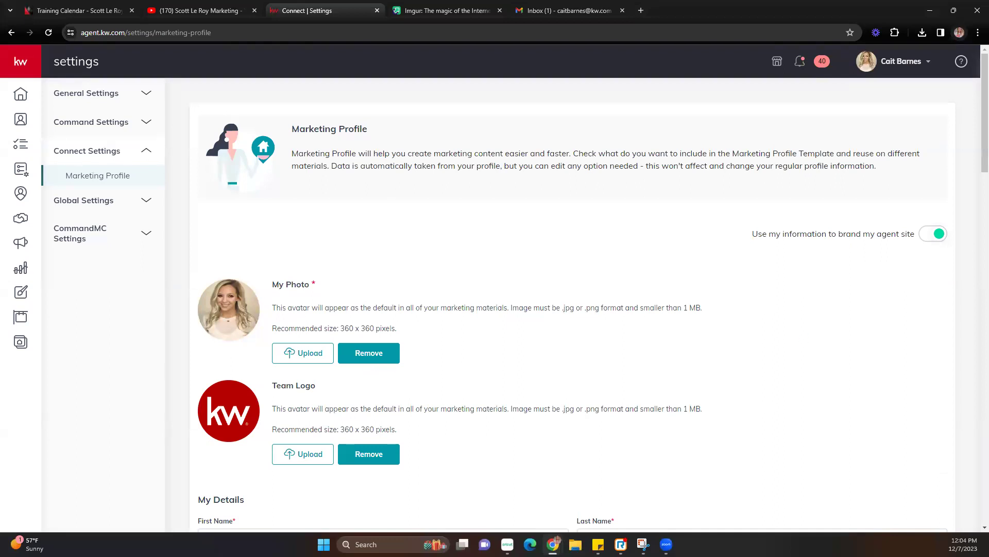
left_click(24, 293)
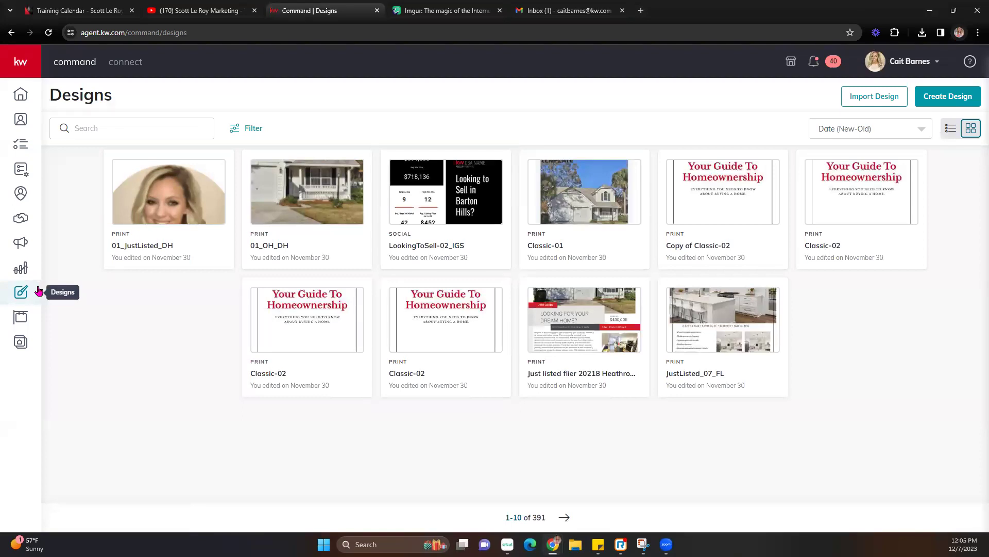
left_click(932, 109)
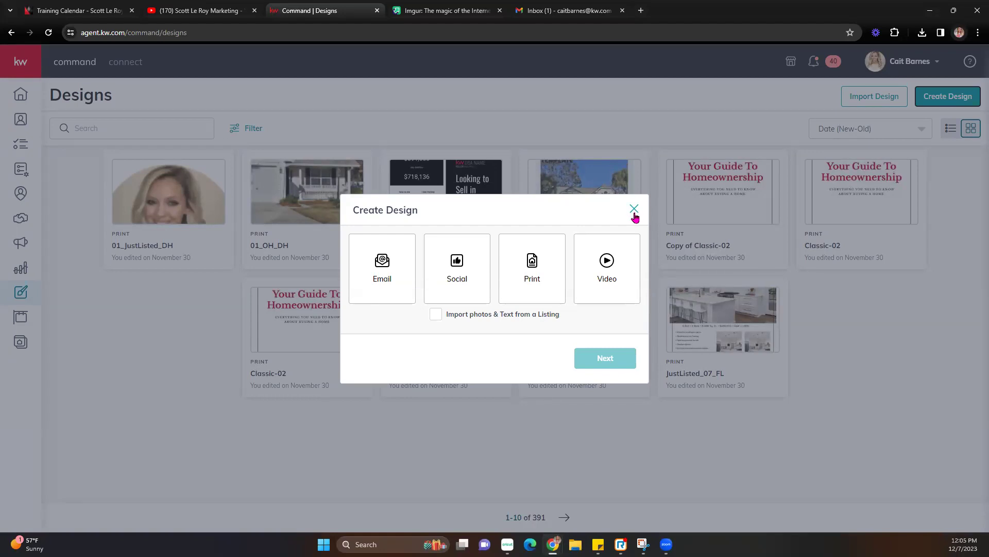
left_click(634, 212)
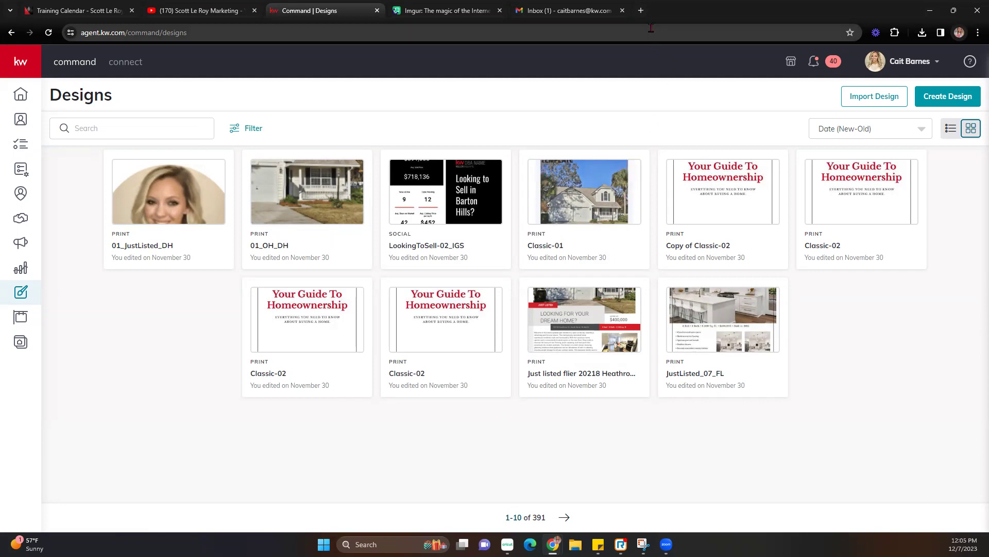
Step: Load kwconnect in a new browser tab and bring up the Resources menu
left_click(641, 11)
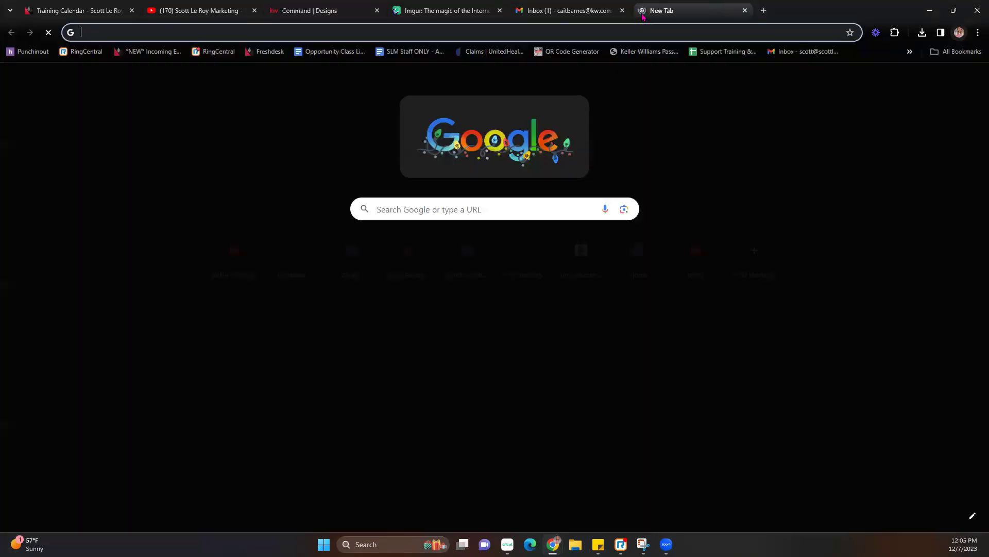
type("kwconnect.com/page/home")
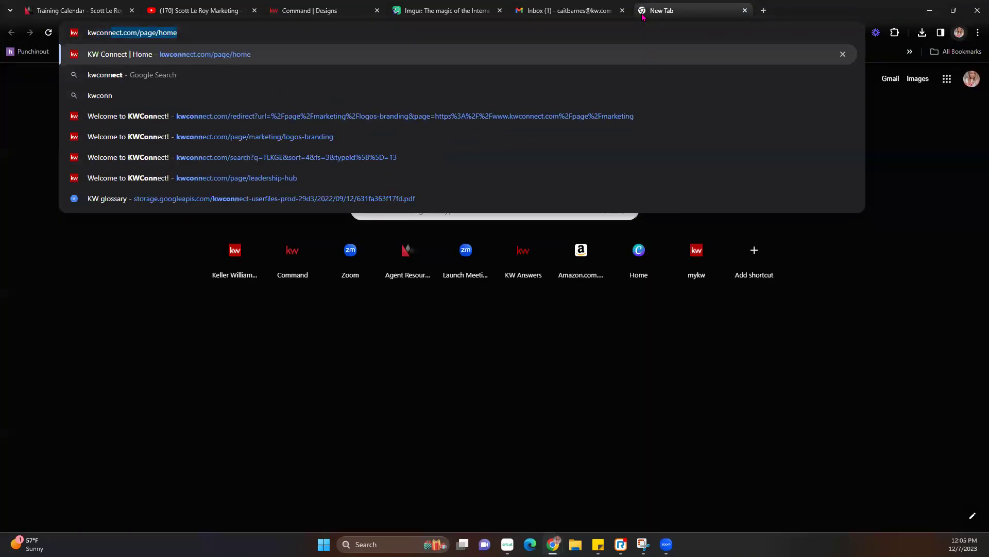
key("Return")
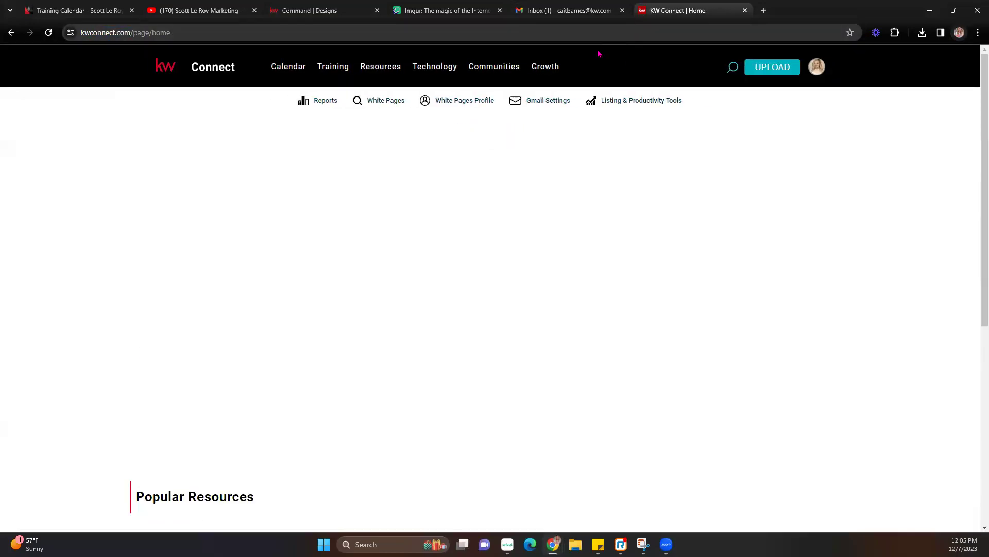
left_click(817, 67)
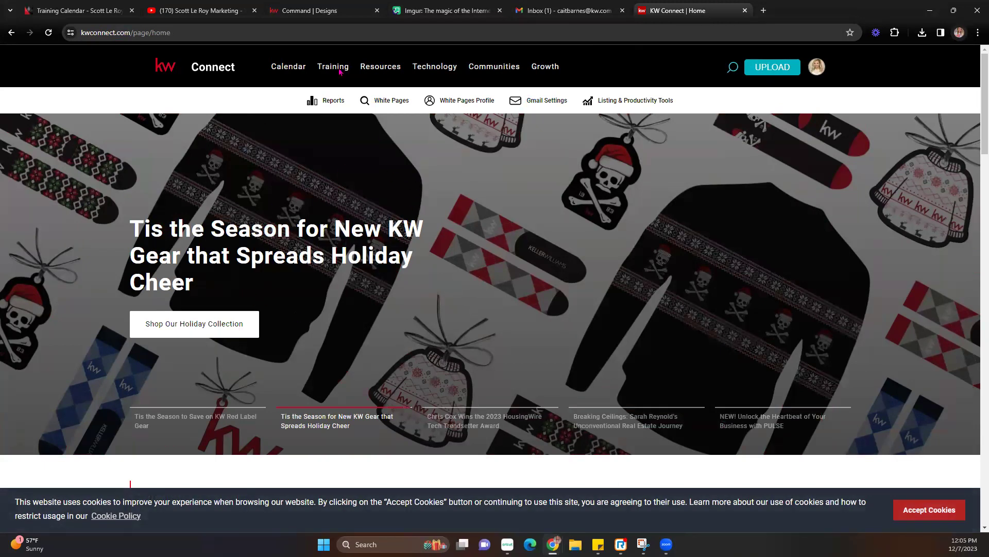
mouse_move(376, 65)
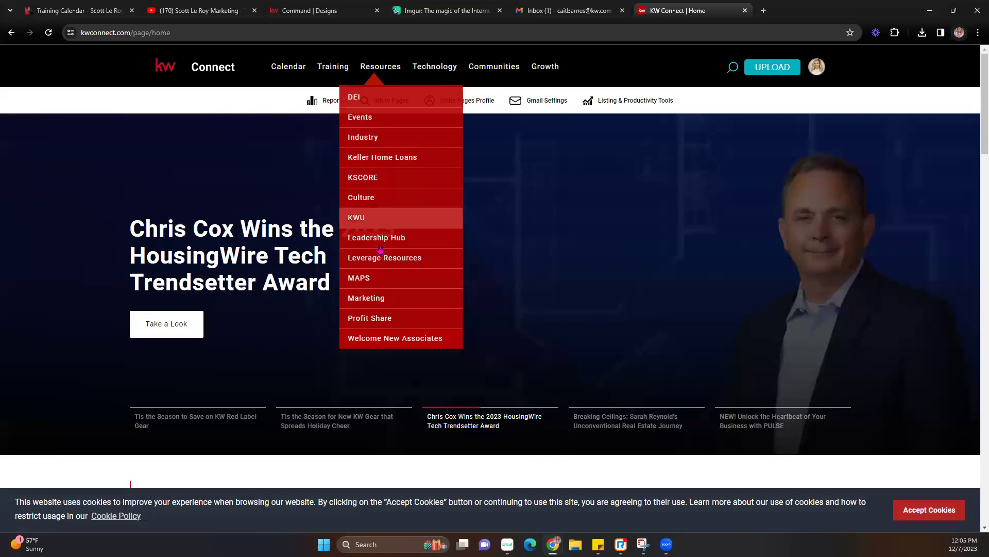
Step: Go to Resources > Marketing and open the Logos and Branding card
left_click(371, 301)
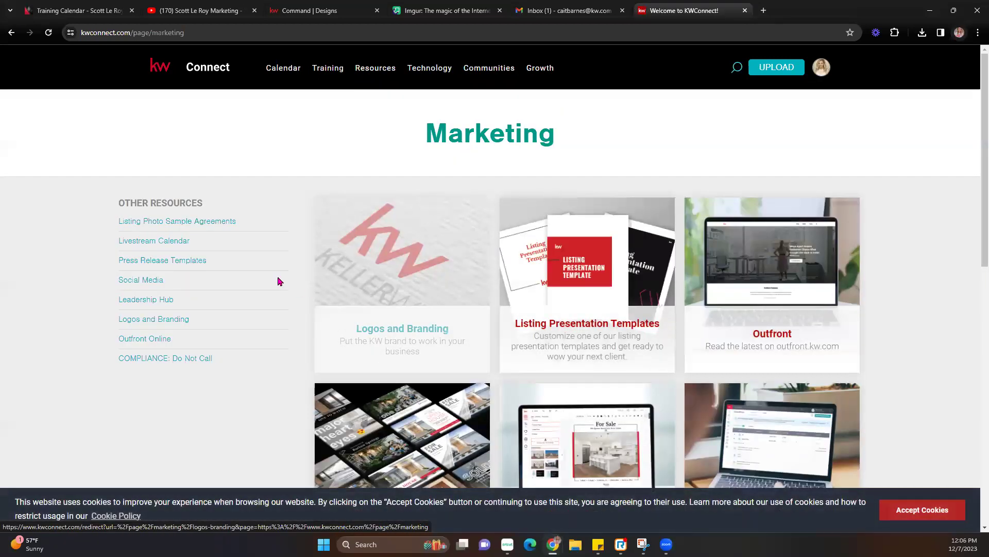
left_click(355, 285)
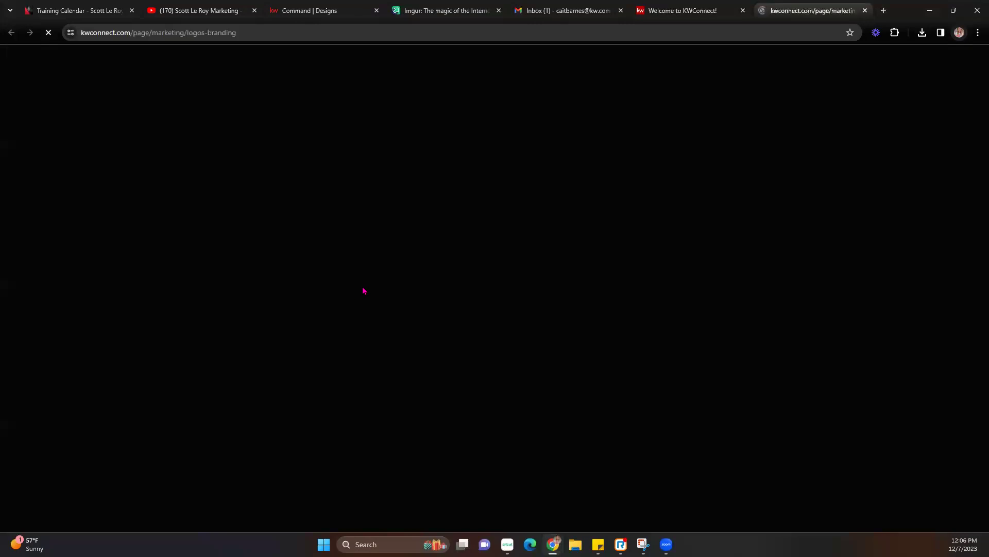
Step: Search the Market Center Logos for '22' to list matching market centers
scroll(371, 283, "down", 8)
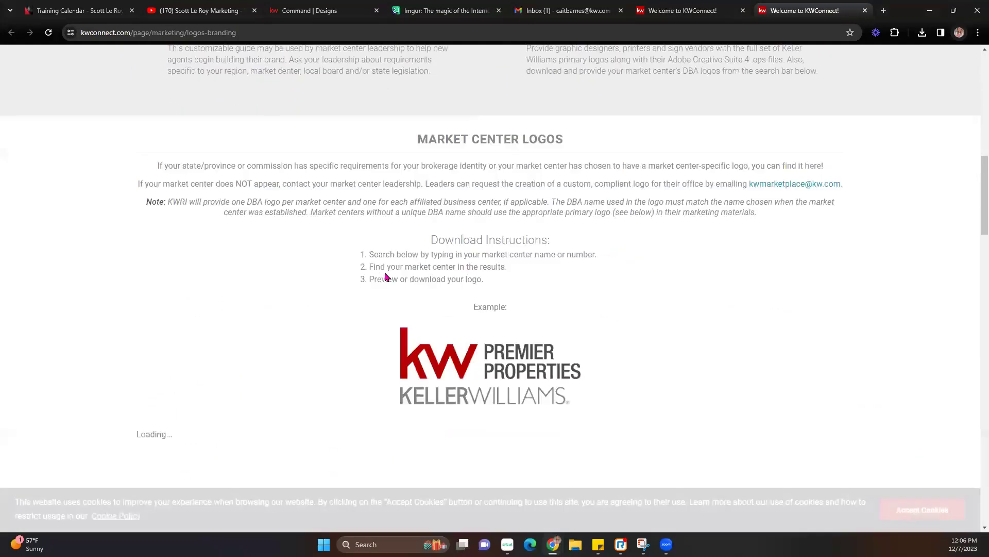
scroll(387, 277, "down", 2)
scroll(427, 257, "up", 2)
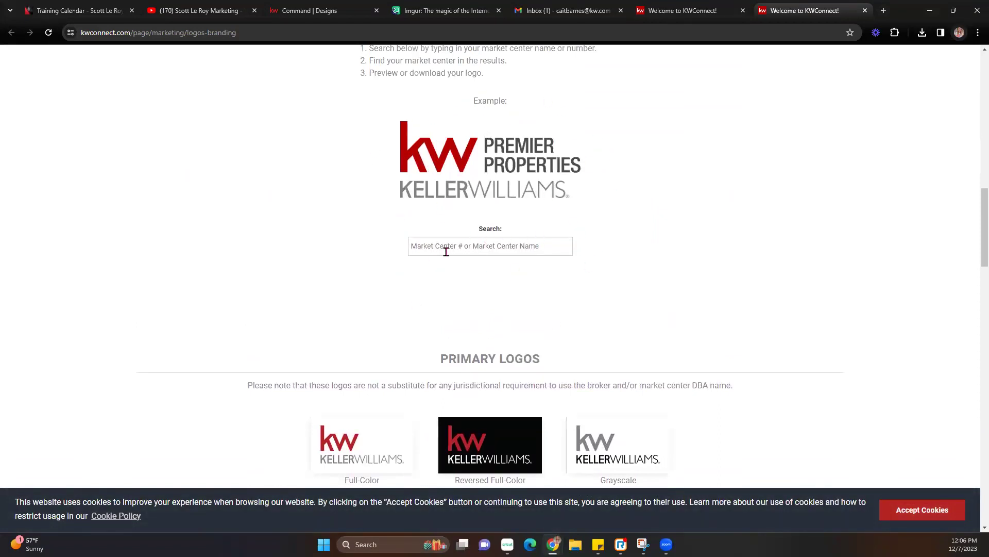
left_click(415, 245)
type("22")
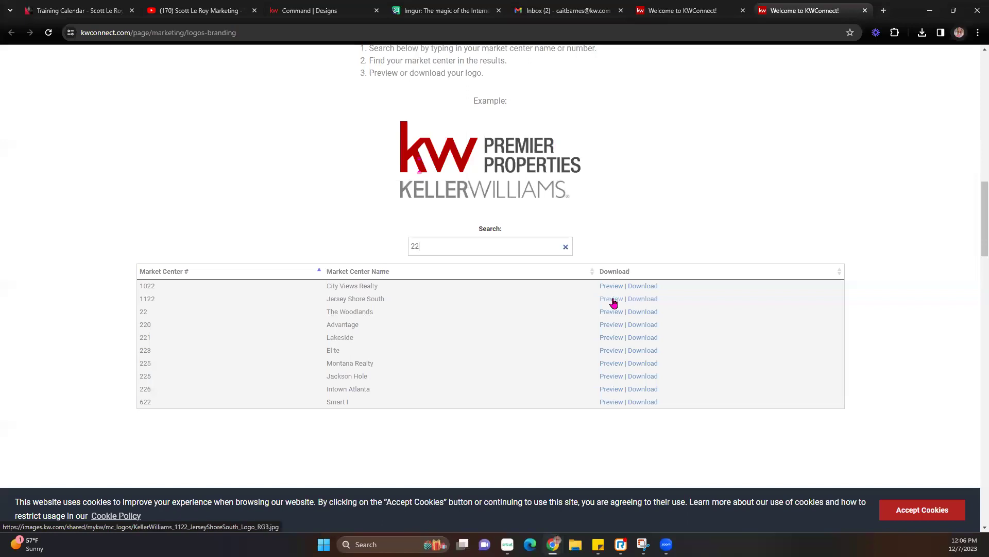
Step: Preview the Jersey Shore South logo, then download 1122_JerseyShoreSouth.zip and open it
left_click(612, 299)
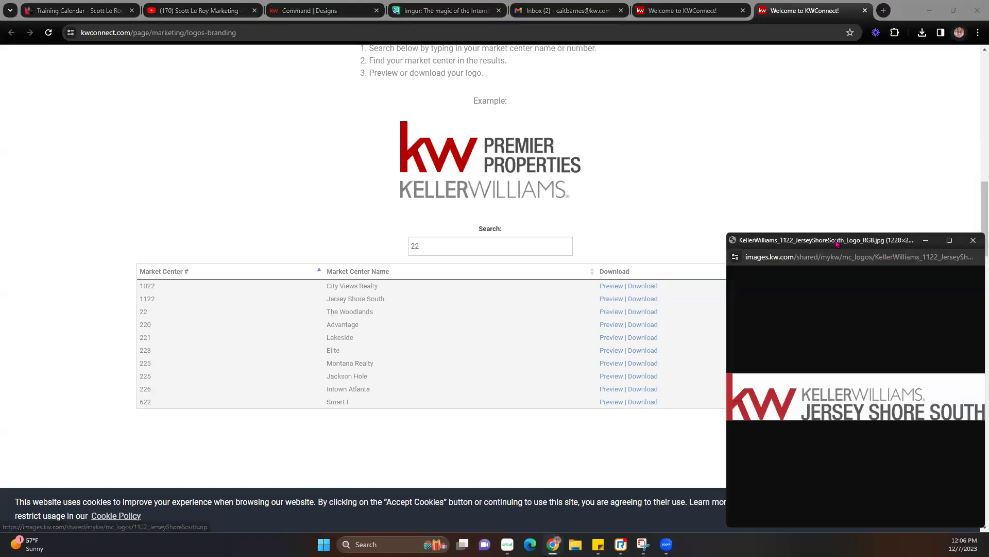
left_click_drag(822, 233, 581, 124)
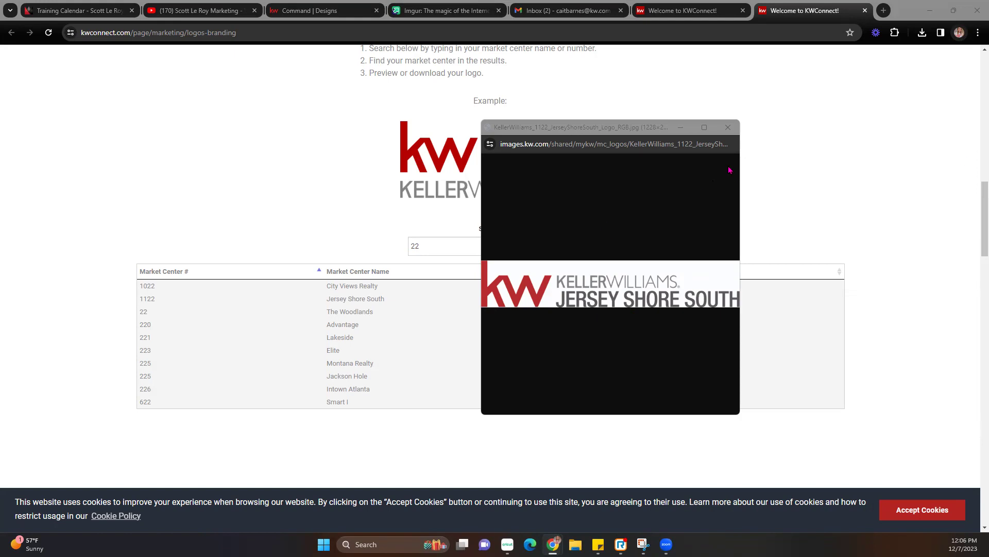
left_click(728, 127)
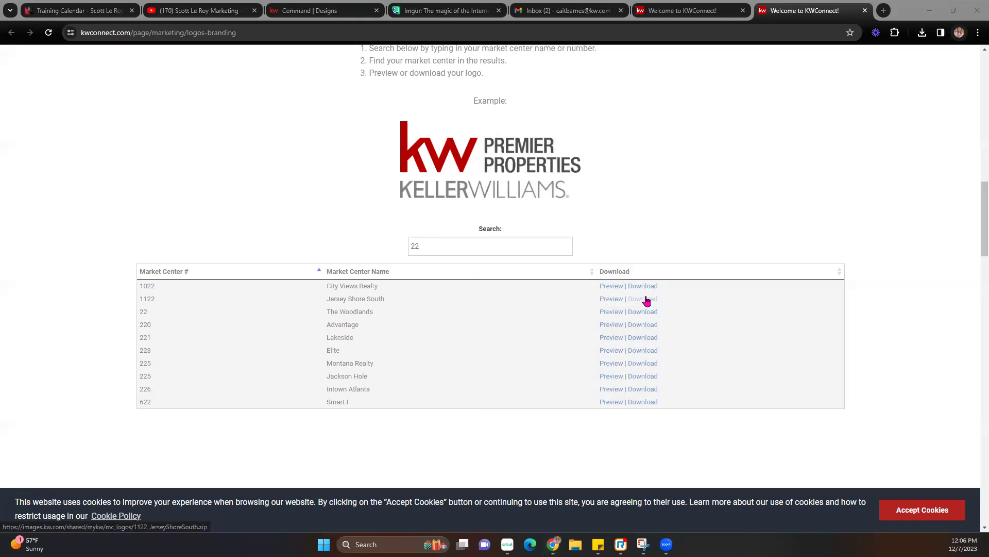
left_click(645, 299)
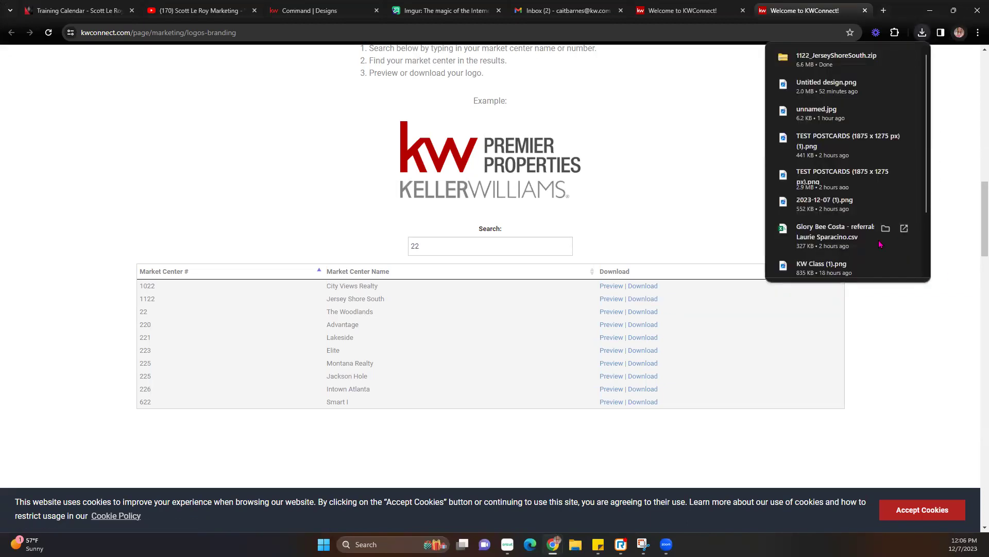
left_click(826, 62)
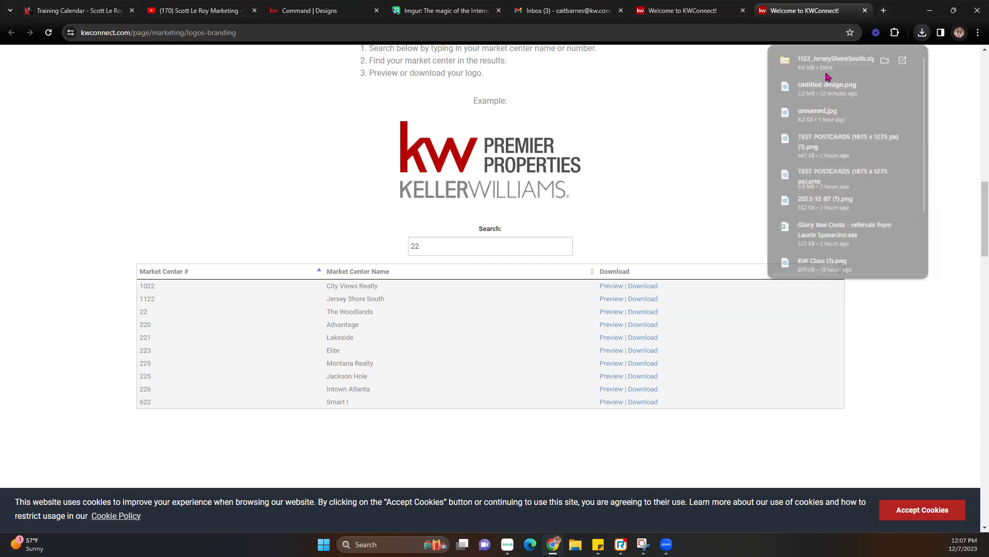
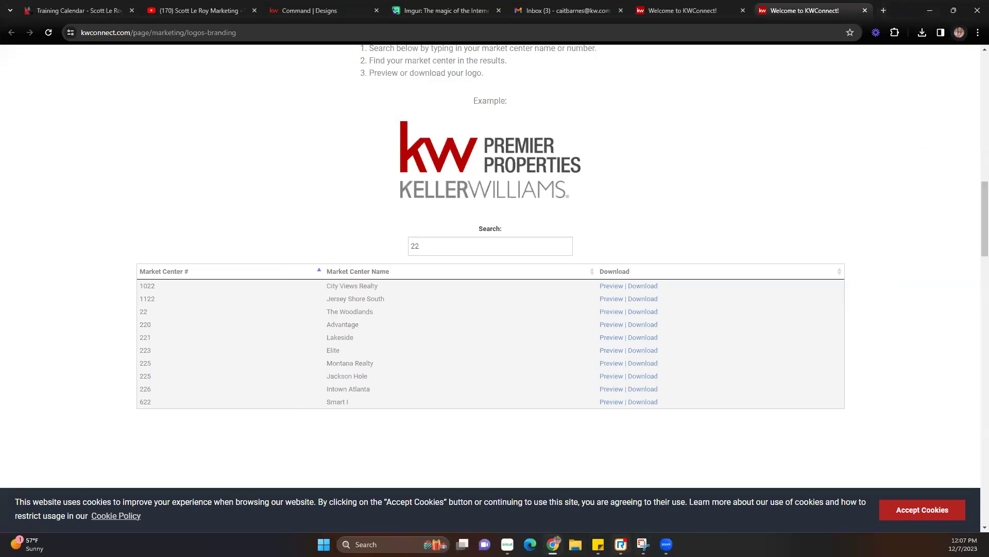
Step: Open the Downloads > 1122_JerseyShoreSouth > Black_White logo folder in File Explorer
left_click(575, 544)
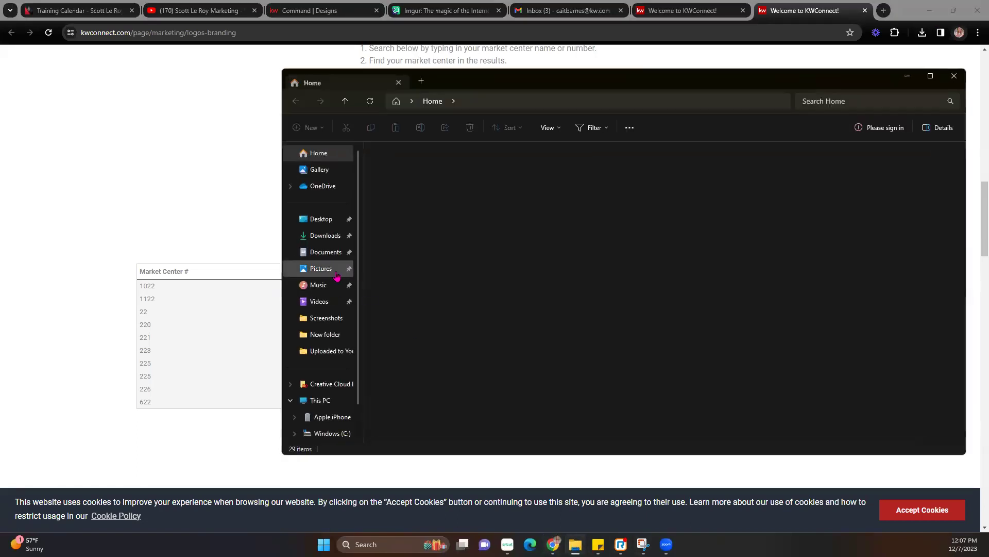
left_click(318, 237)
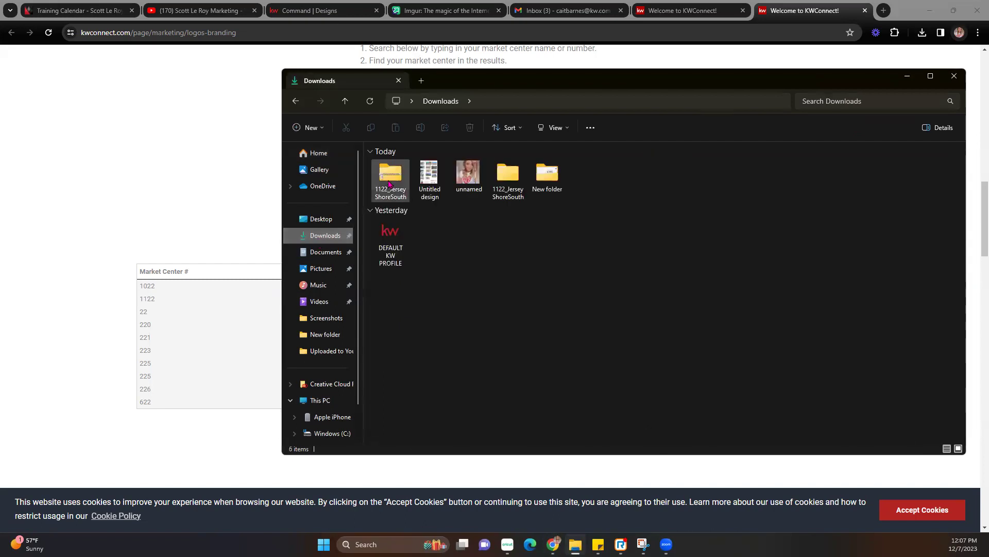
left_click(512, 184)
double_click(512, 184)
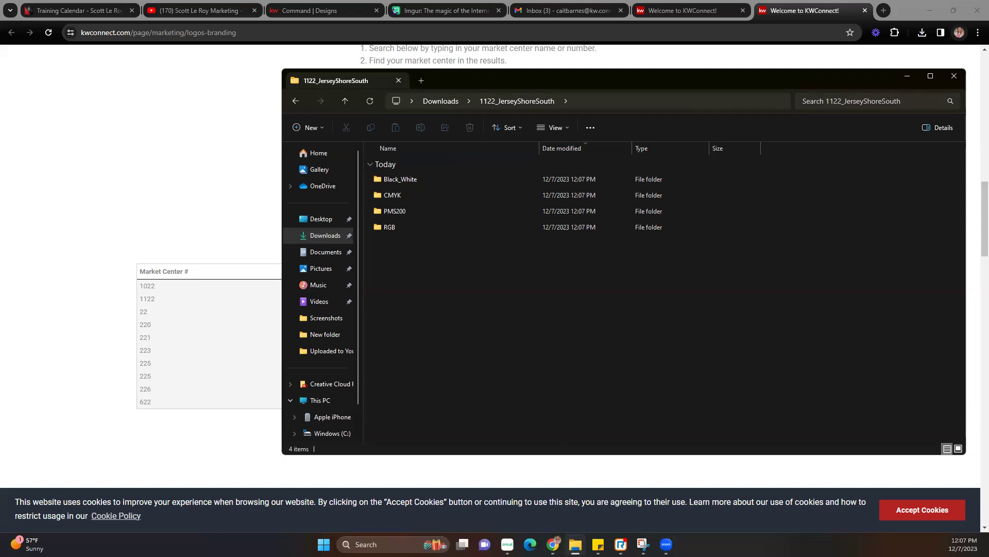
double_click(397, 178)
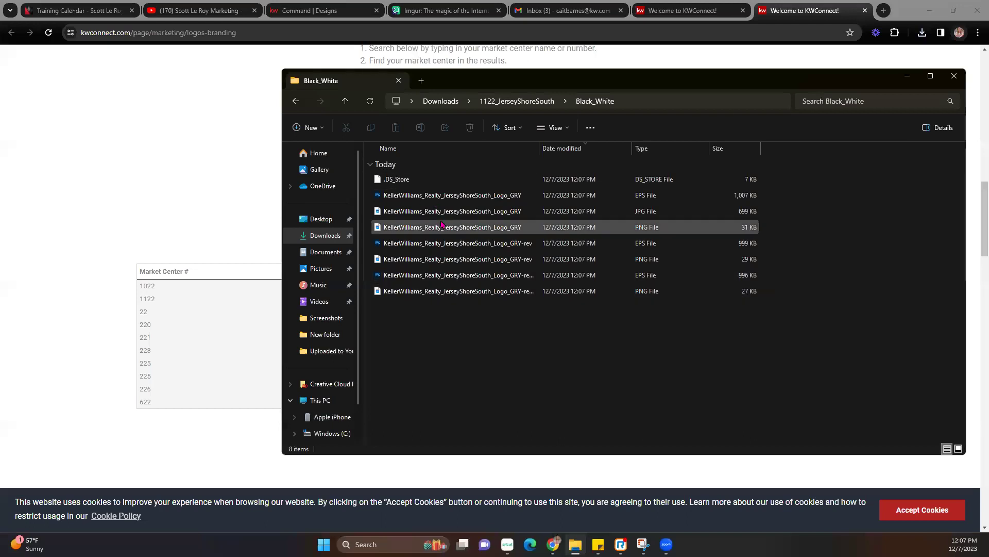
Step: Show the Black_White logo files as Extra large icons
left_click(566, 130)
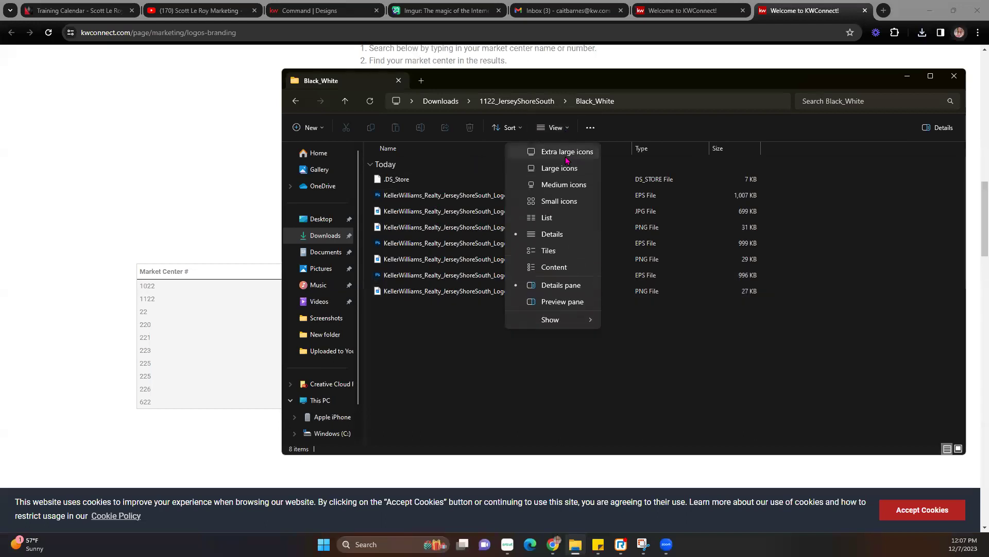
left_click(567, 152)
left_click(553, 128)
left_click(561, 169)
left_click(555, 127)
left_click(566, 152)
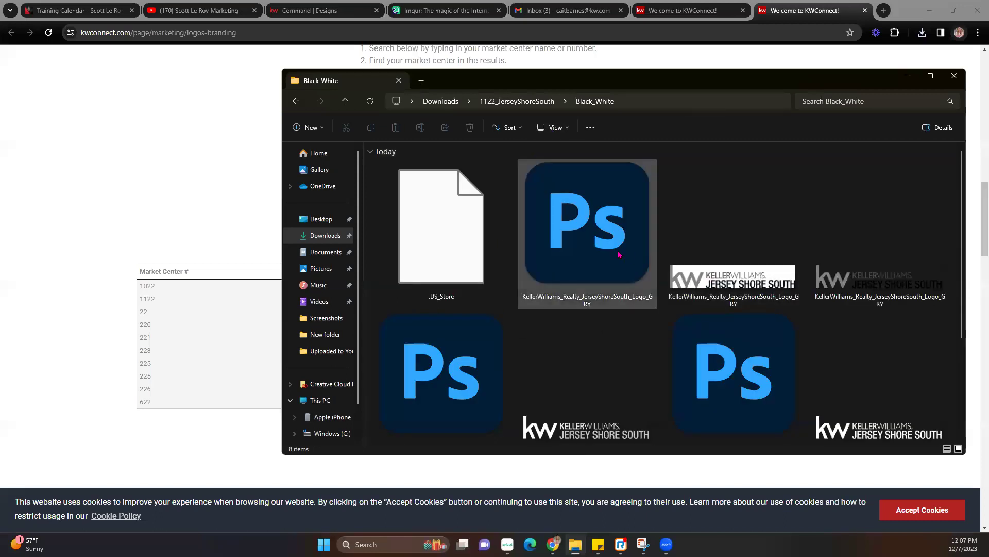
scroll(753, 289, "down", 1)
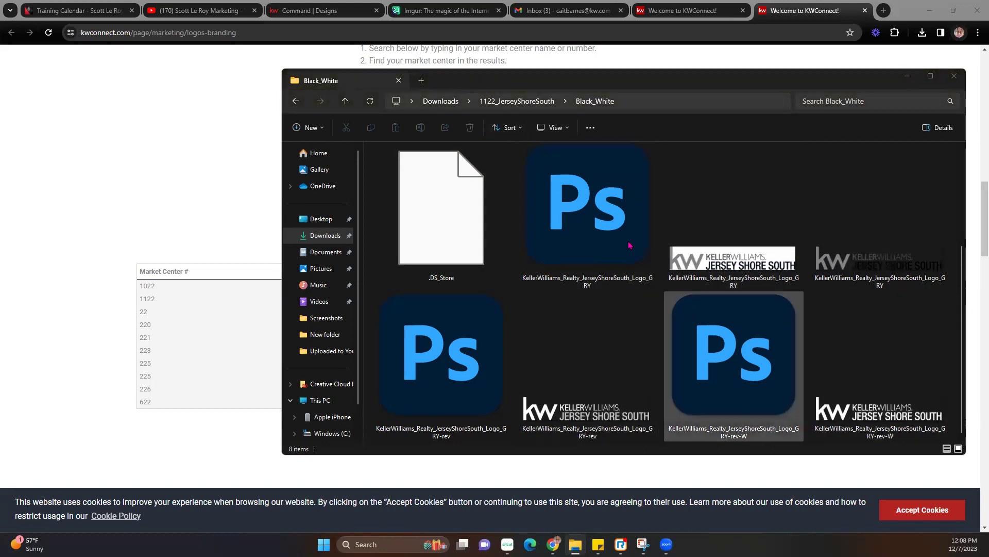
Step: Open the CMYK folder of 1122_JerseyShoreSouth and view its six logos as Extra large icons
left_click(536, 102)
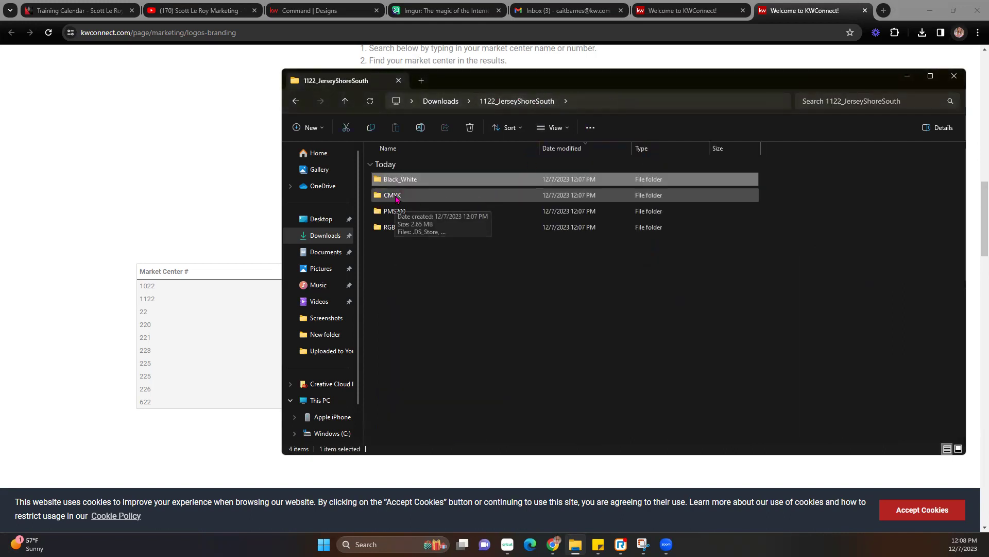
double_click(395, 199)
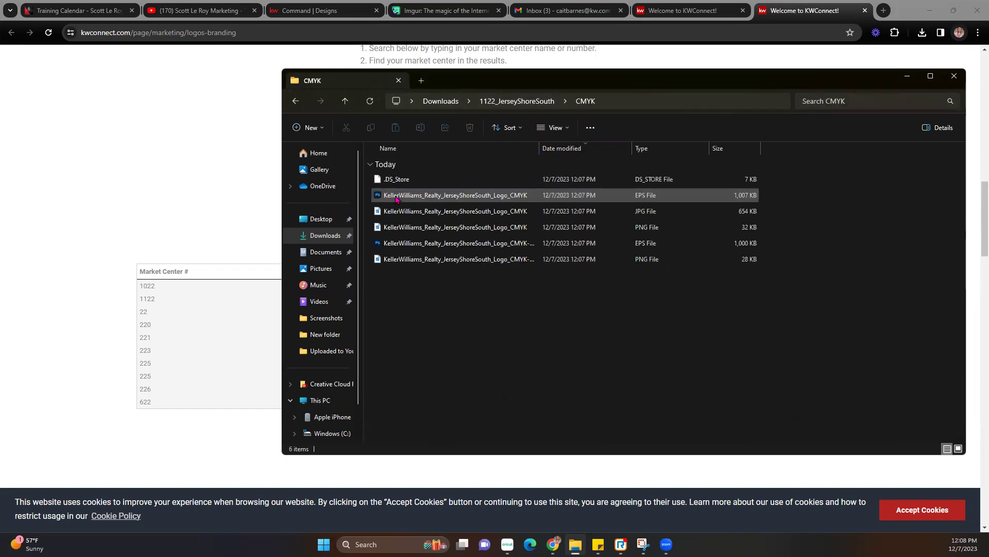
left_click(553, 128)
left_click(570, 153)
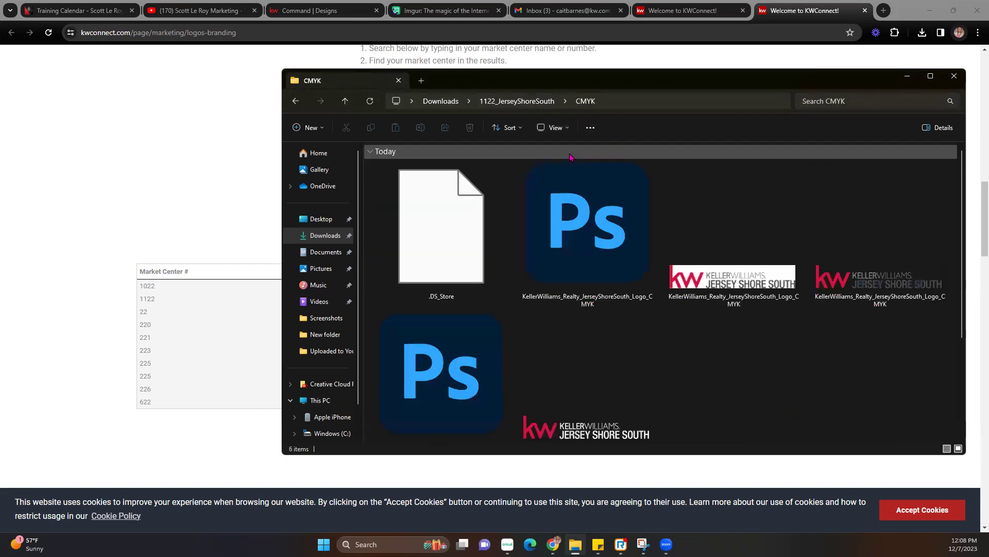
scroll(871, 294, "down", 1)
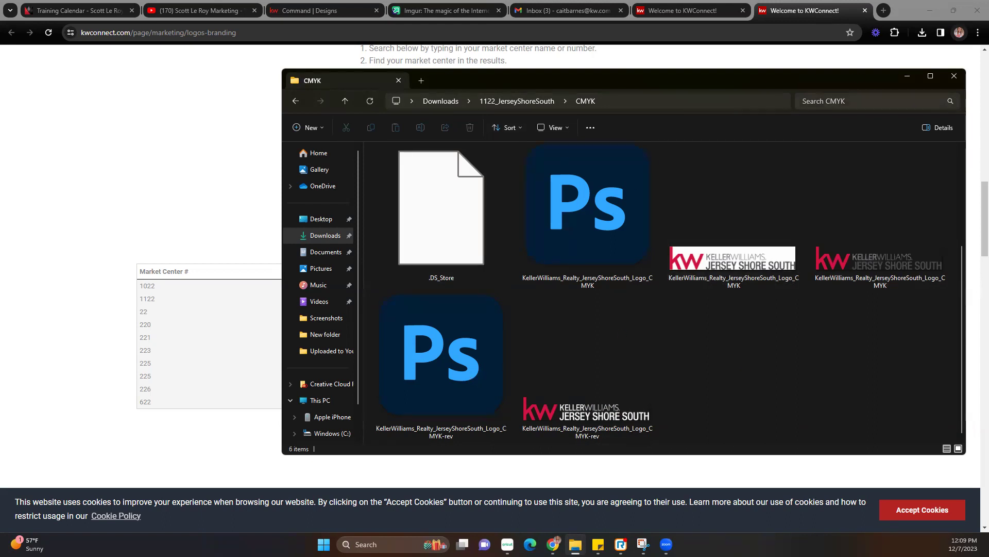
Step: Close File Explorer, scroll the logos page, and close the Logos and Branding tab
left_click(952, 77)
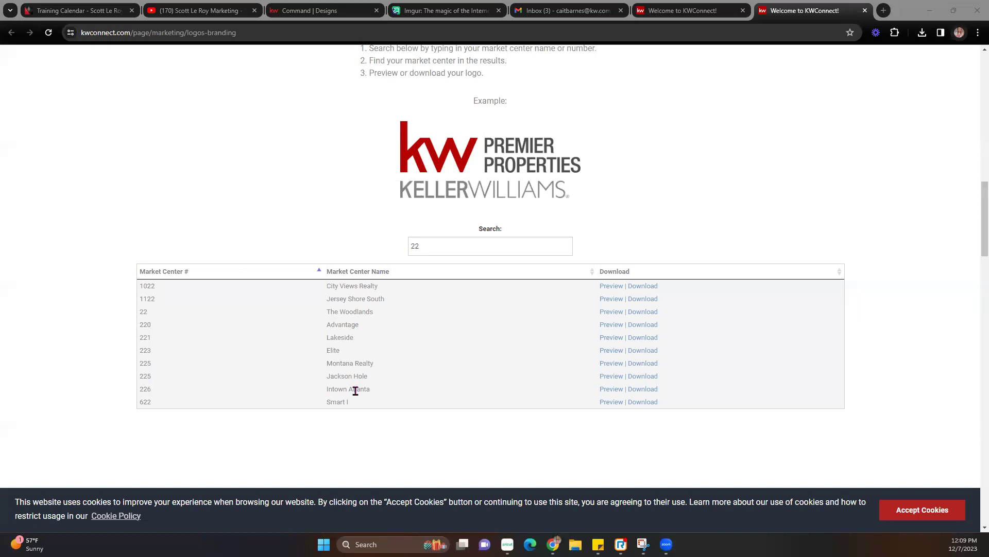
scroll(357, 387, "down", 8)
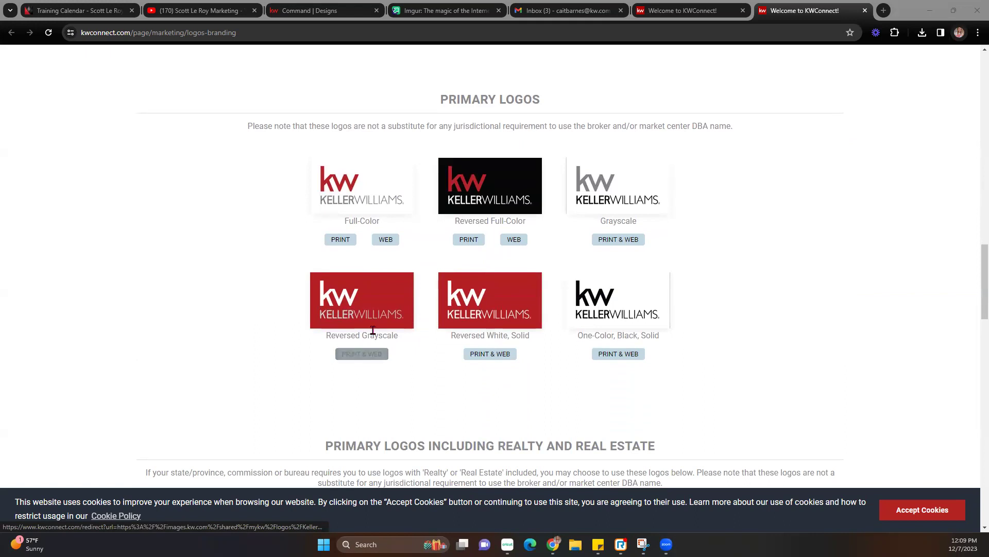
scroll(468, 227, "down", 10)
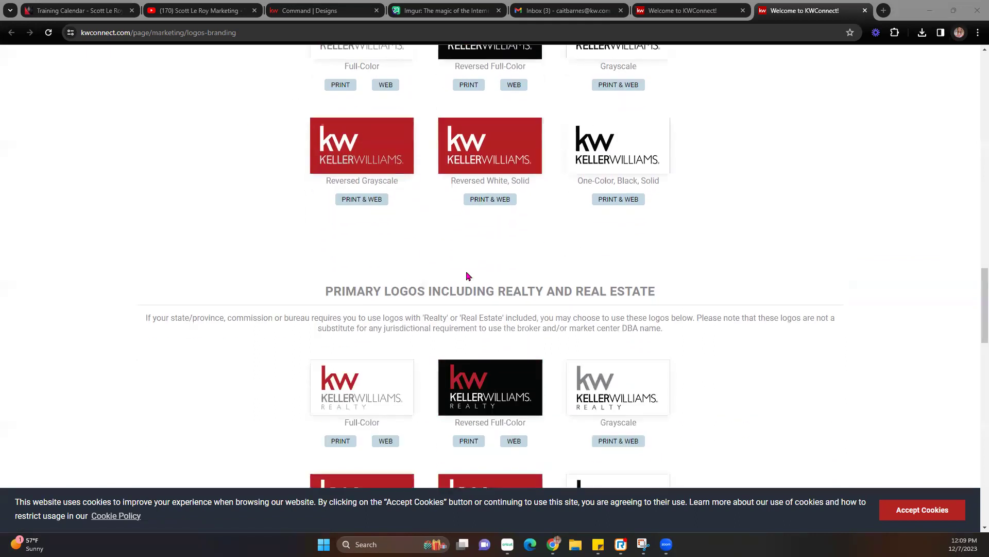
scroll(468, 277, "down", 12)
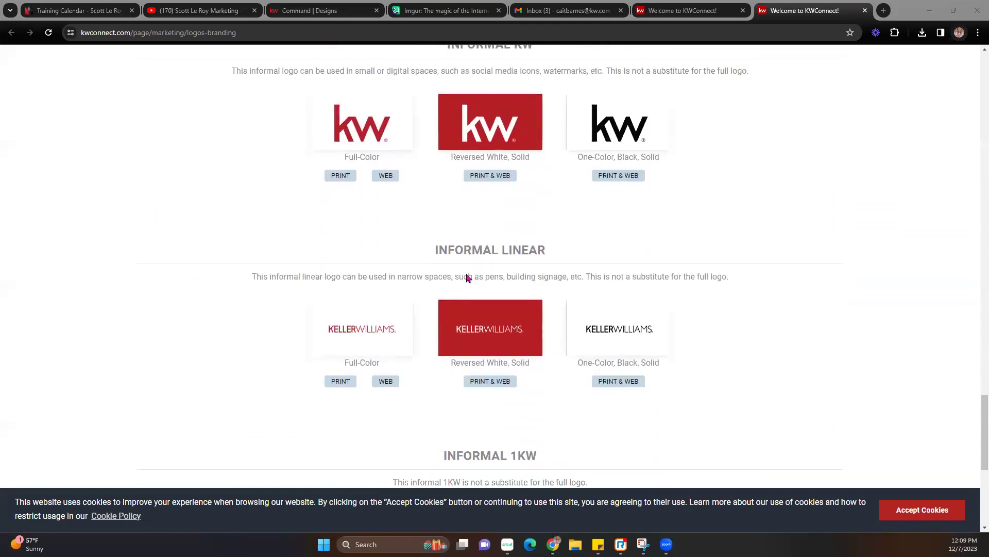
scroll(468, 277, "down", 2)
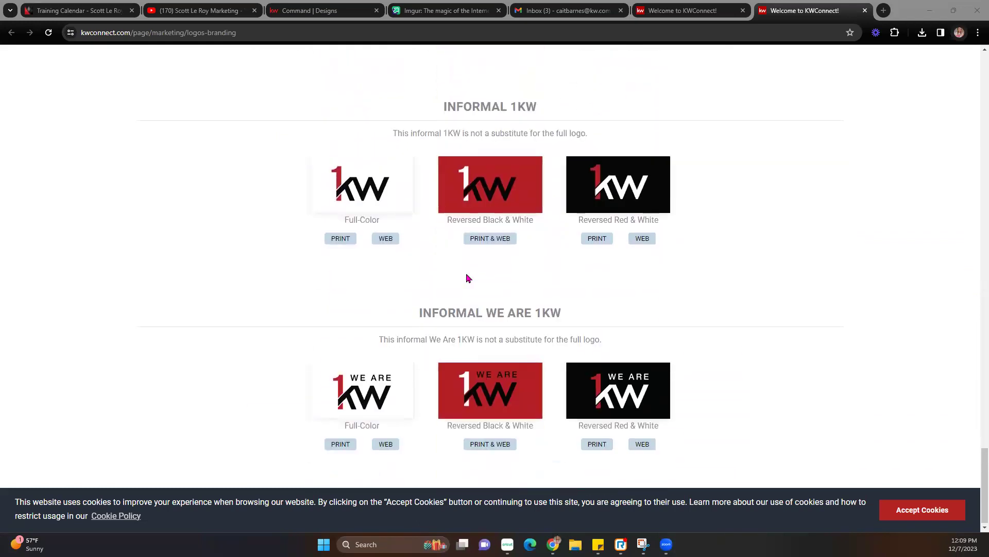
scroll(468, 278, "up", 10)
scroll(468, 279, "up", 15)
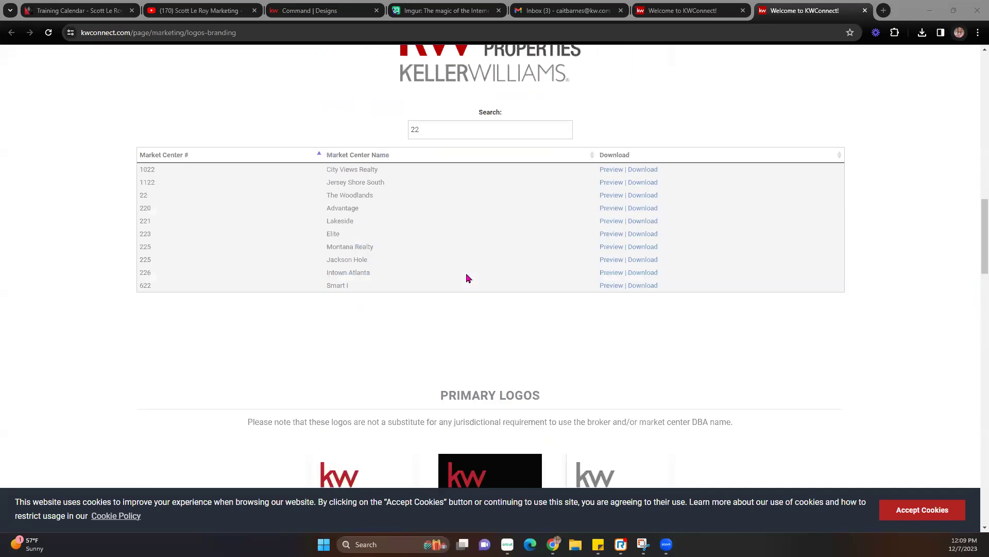
left_click(865, 11)
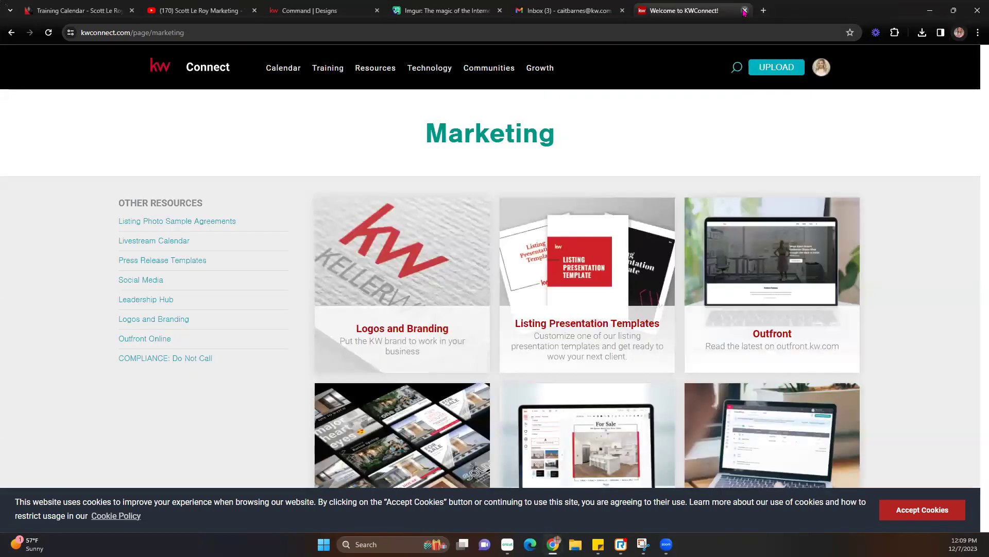
left_click(745, 10)
Step: Go from Command Designs through Import Design to the kw.webrand.com My Projects page
left_click(352, 13)
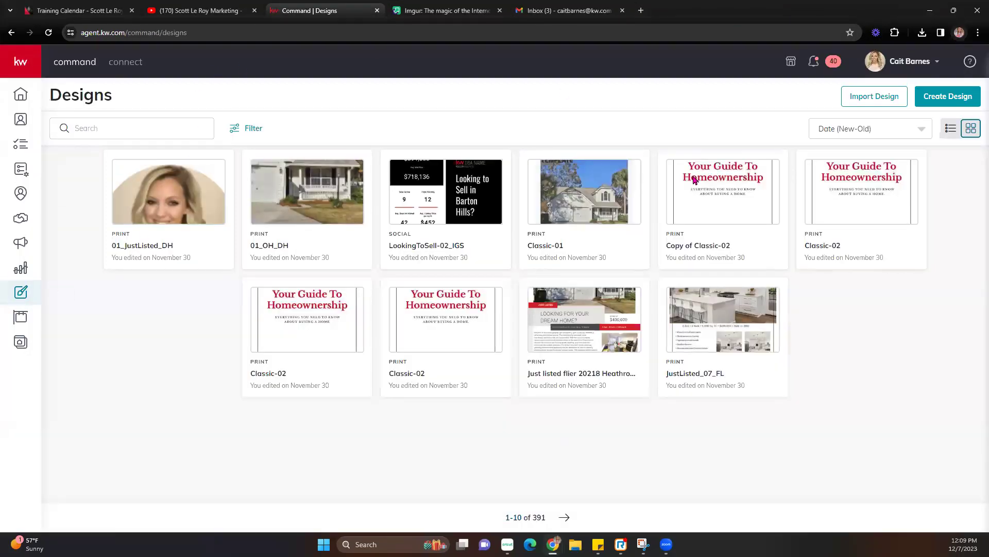
left_click(878, 98)
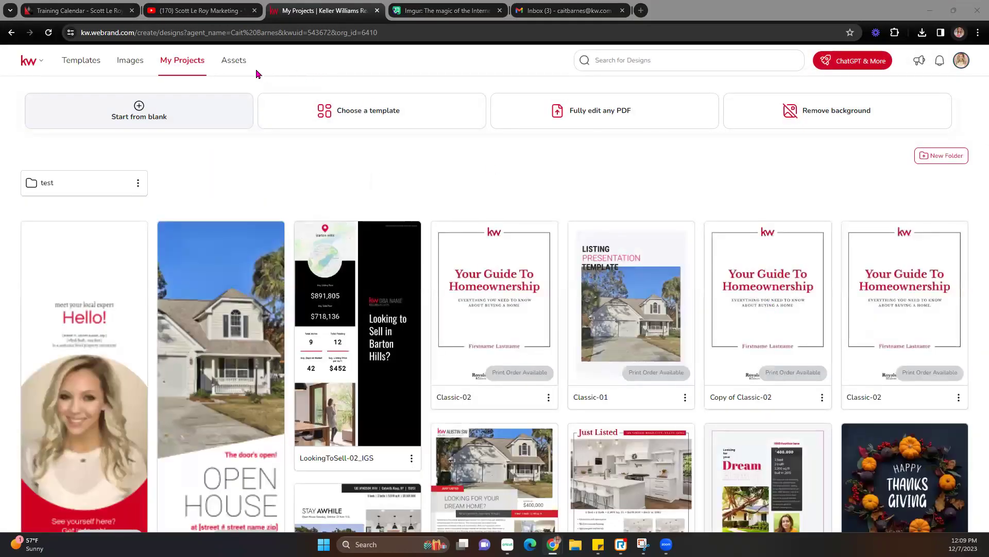
left_click(12, 33)
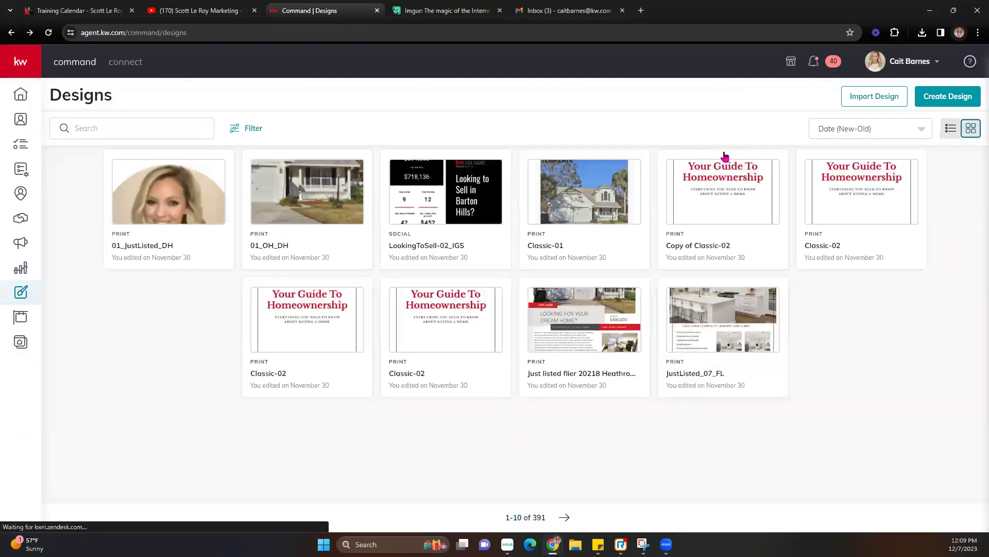
left_click(886, 98)
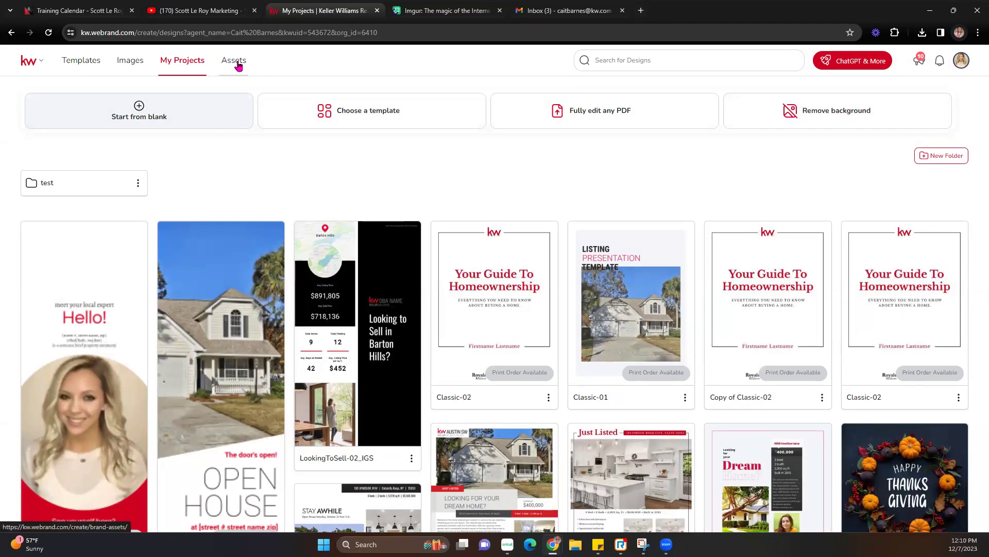
left_click(238, 66)
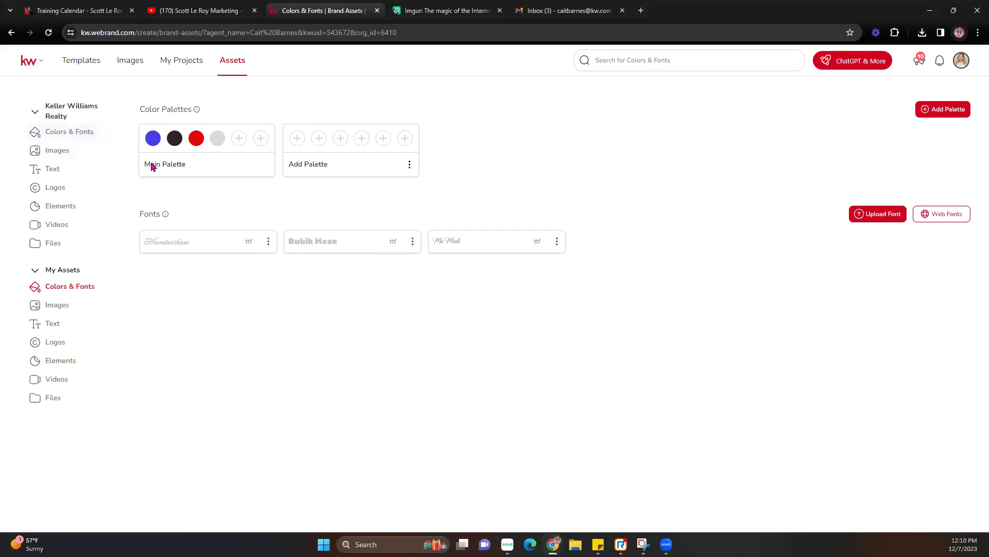
Step: Browse the Keller Williams brand Images library's folders and stock photos
left_click(69, 154)
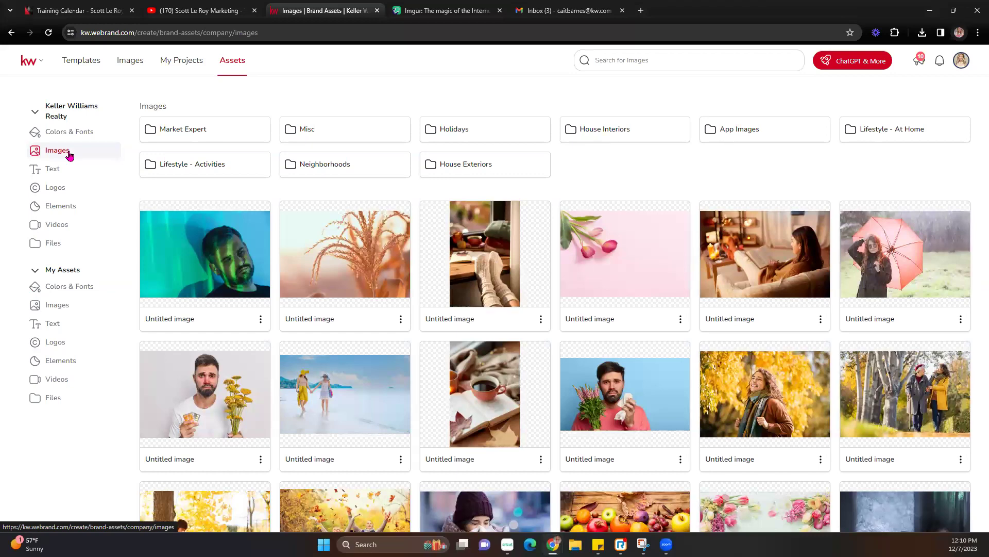
scroll(488, 292, "down", 5)
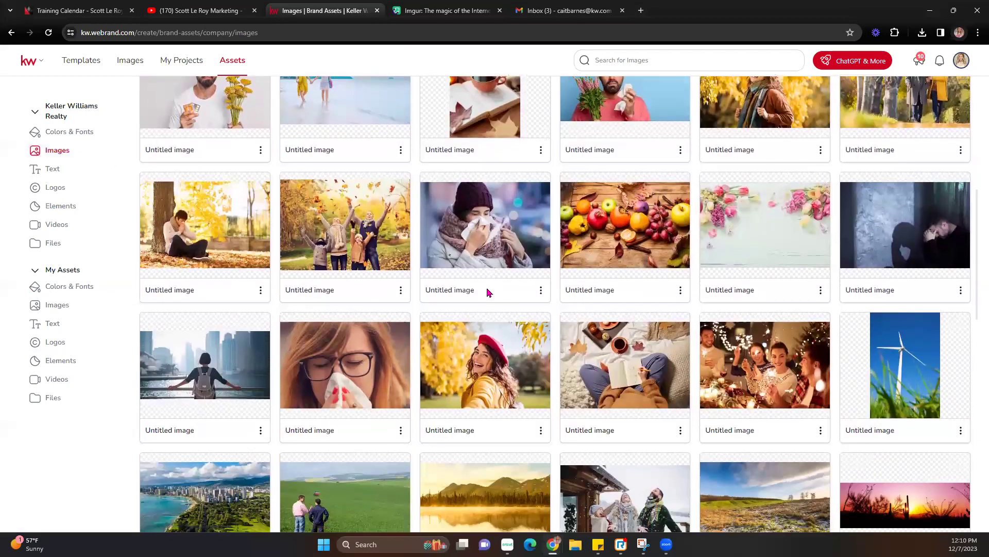
scroll(488, 293, "down", 4)
scroll(486, 295, "down", 5)
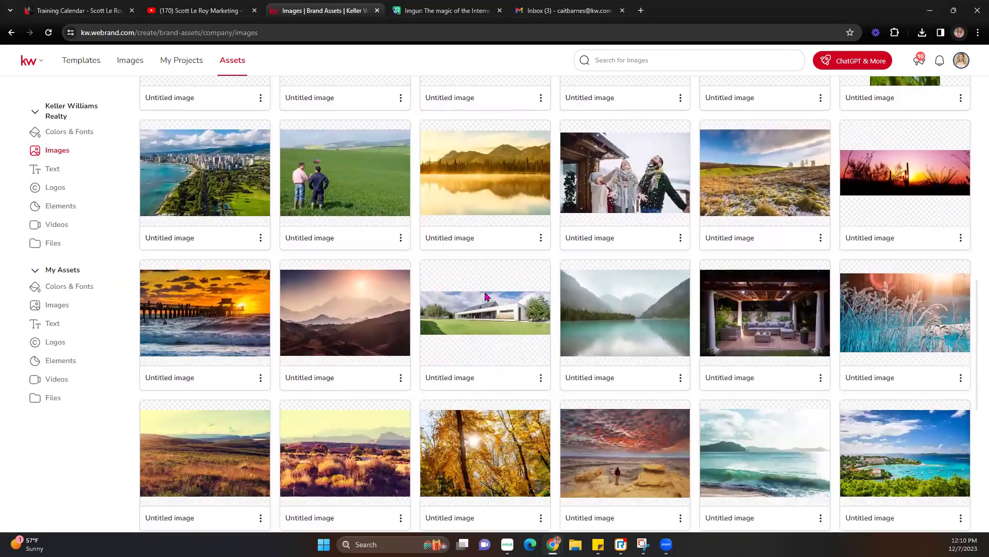
scroll(486, 291, "up", 9)
scroll(485, 292, "up", 6)
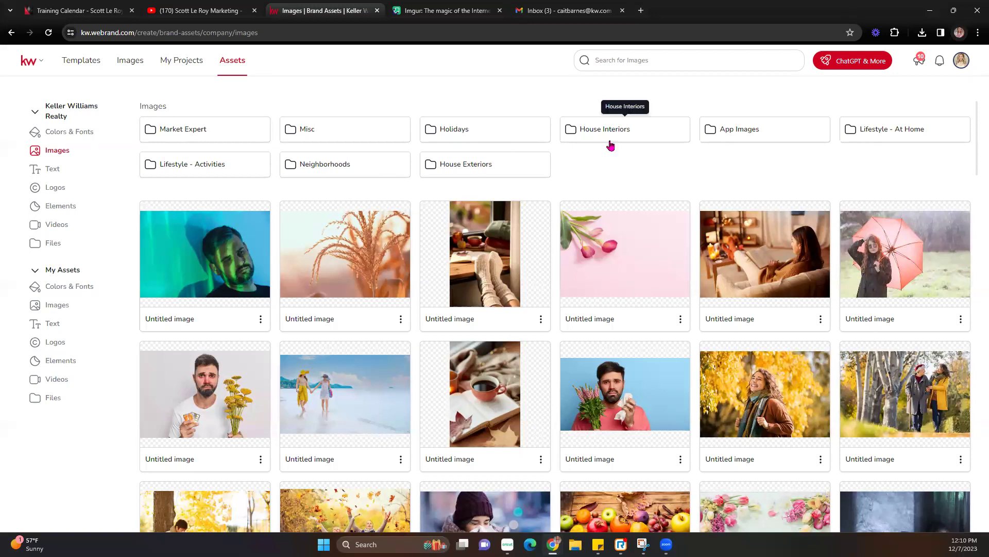
left_click(465, 135)
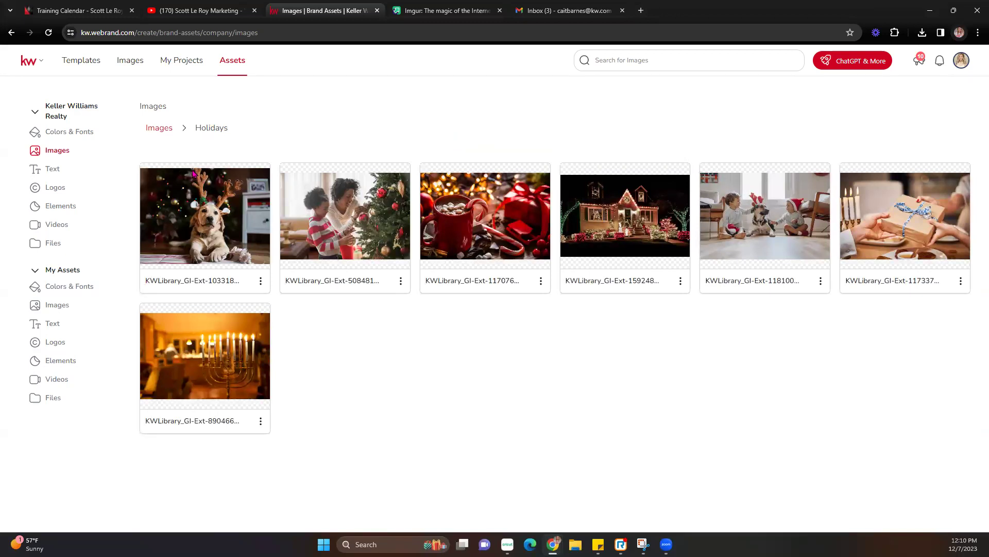
Step: Leave the Holidays folder for Images, then view the brand Text assets
left_click(149, 132)
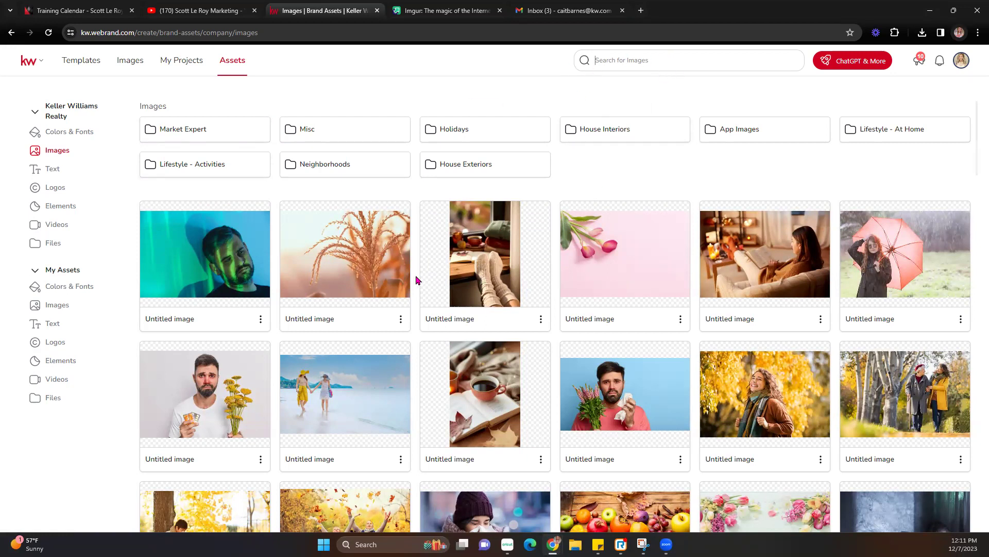
left_click(48, 171)
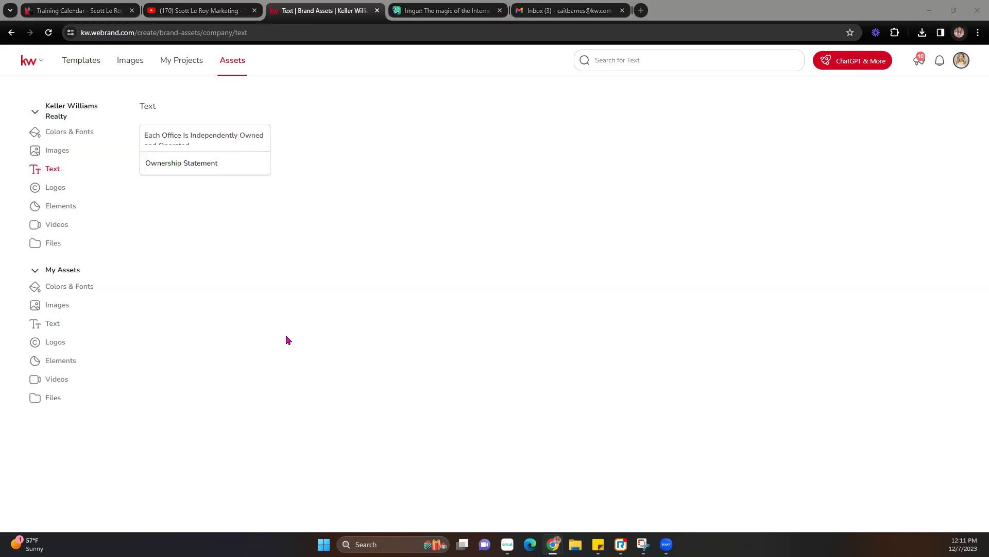
left_click(57, 189)
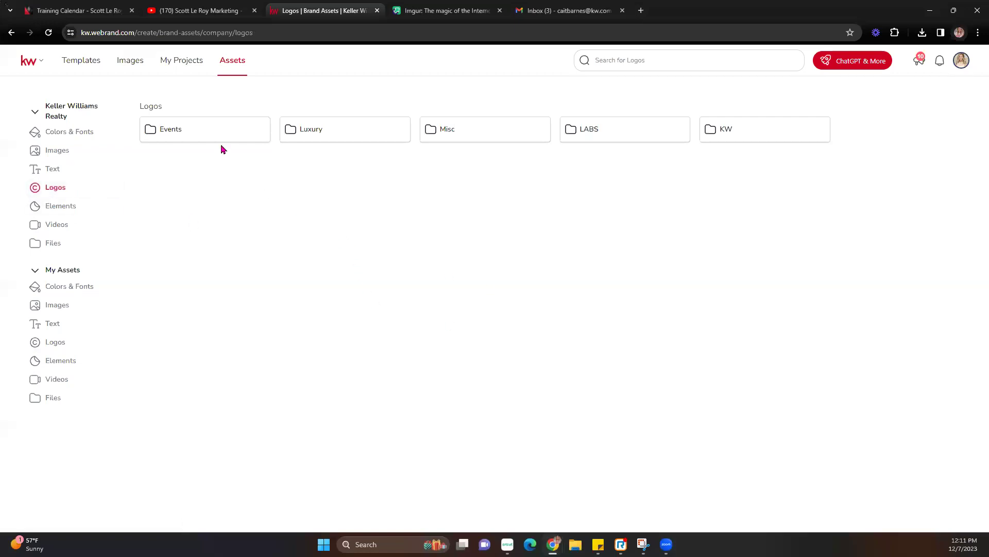
Step: Check the Events, Luxury and Misc logo folders, then open the KW logo folder
left_click(203, 135)
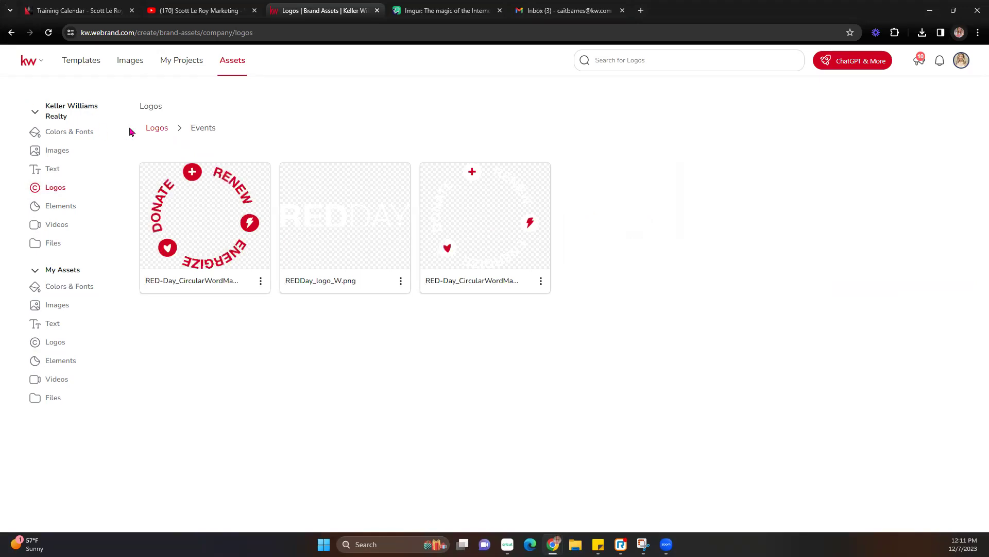
left_click(157, 129)
left_click(320, 137)
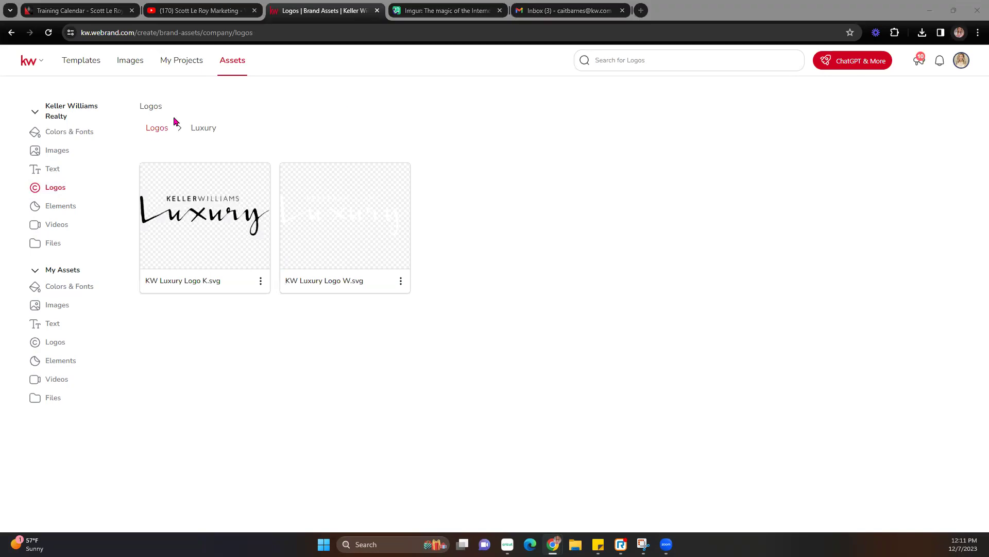
left_click(157, 128)
left_click(474, 137)
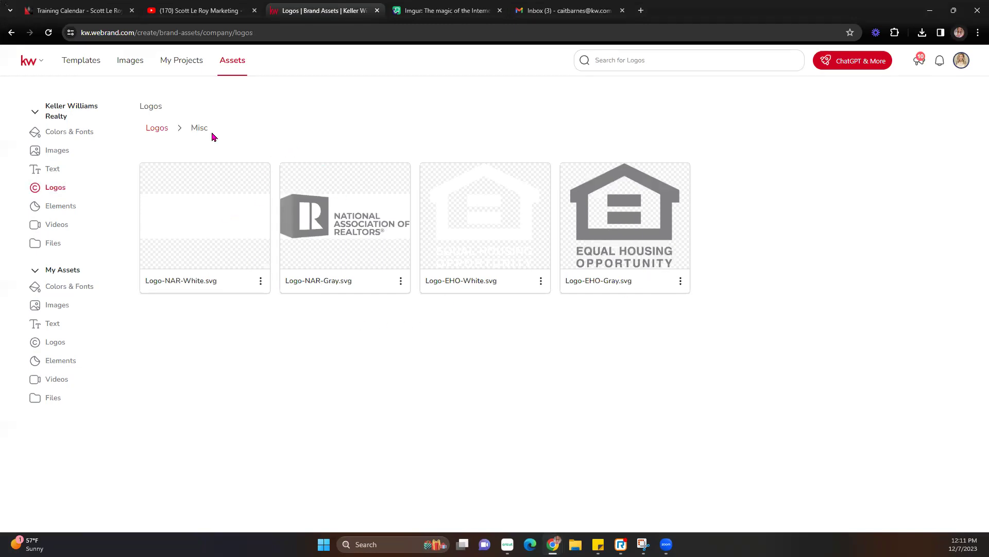
left_click(158, 130)
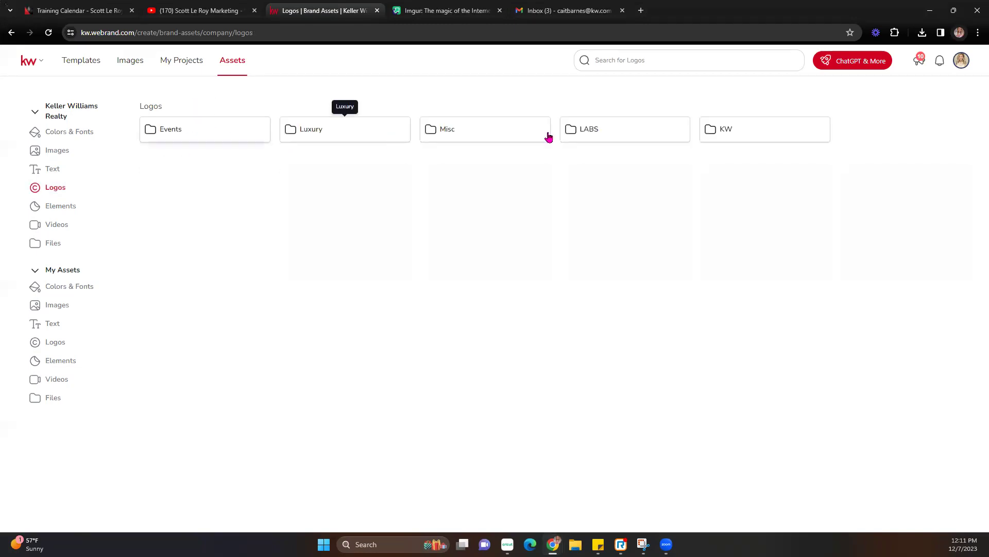
left_click(762, 135)
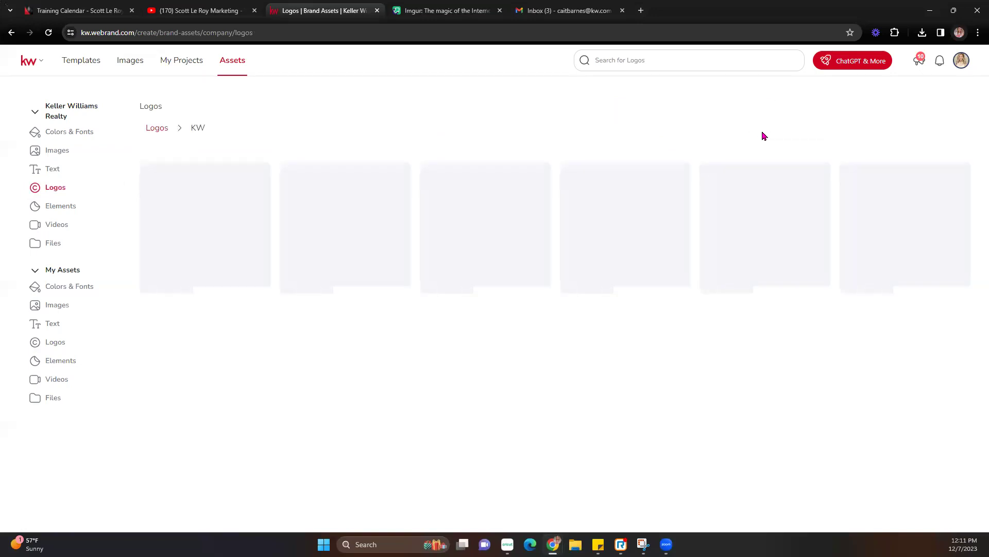
scroll(602, 273, "down", 3)
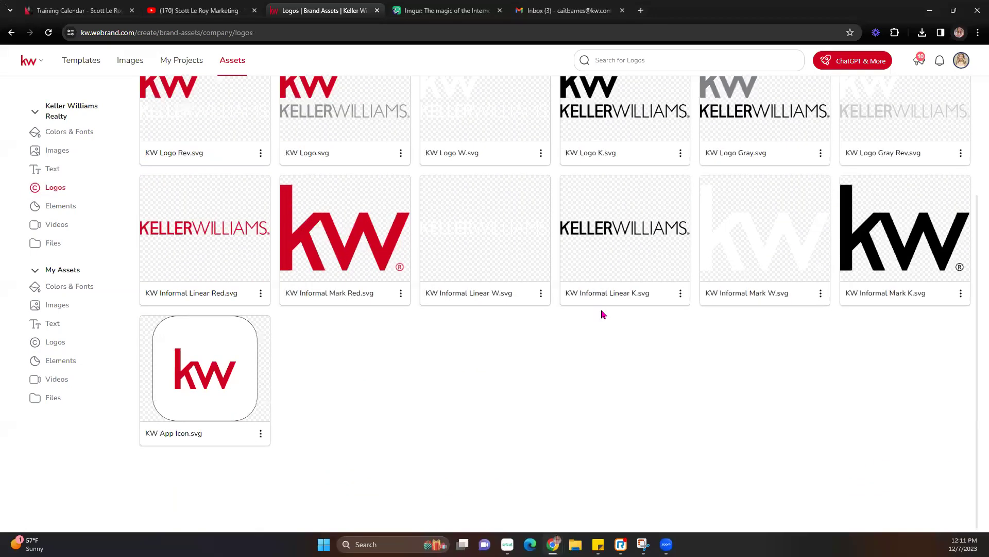
scroll(603, 314, "up", 3)
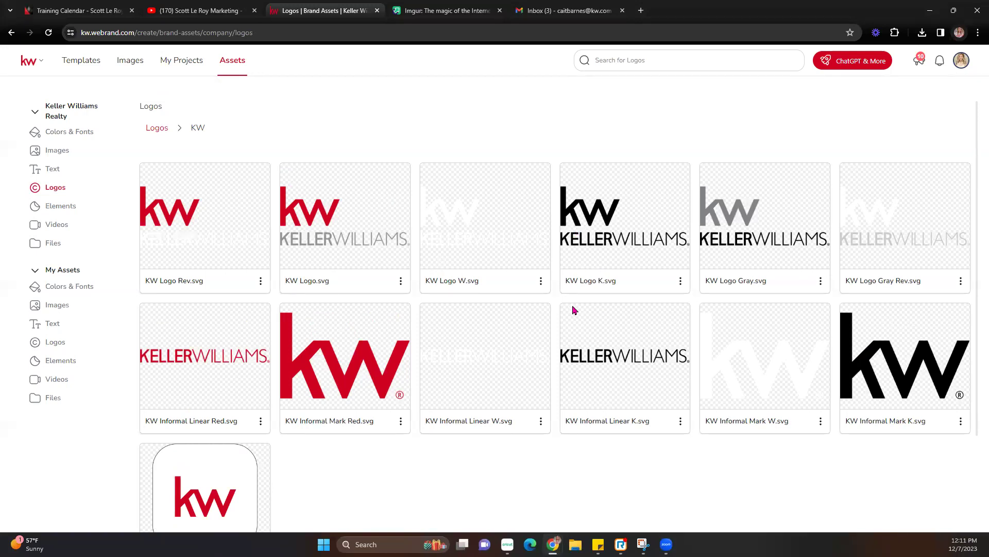
left_click(63, 207)
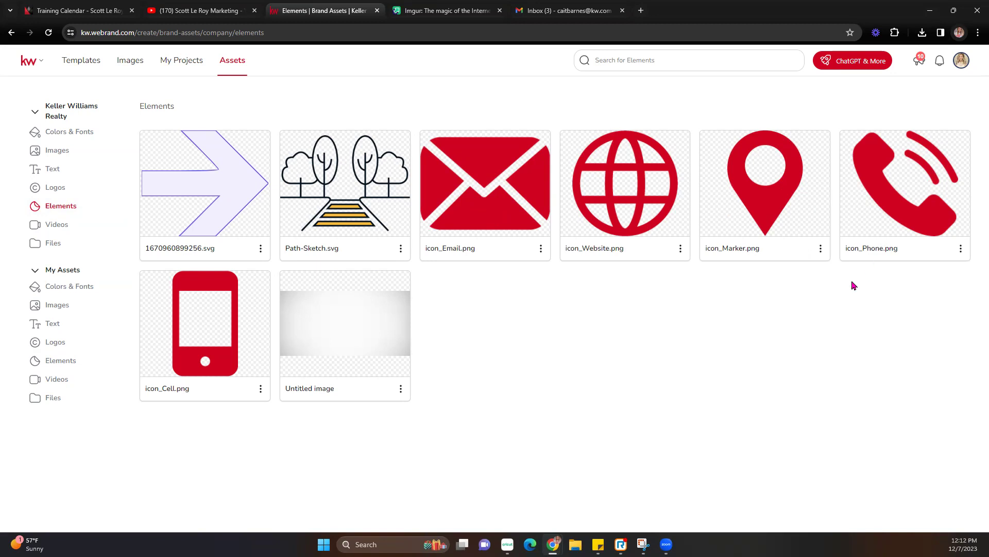
Step: Review company Videos and Files, then add an empty palette in My Colors & Fonts
left_click(61, 229)
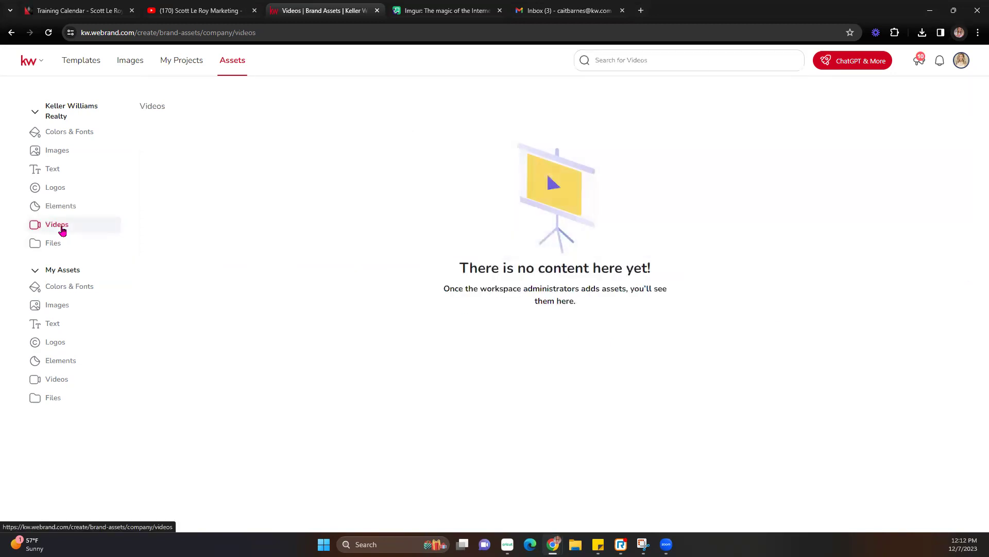
left_click(64, 249)
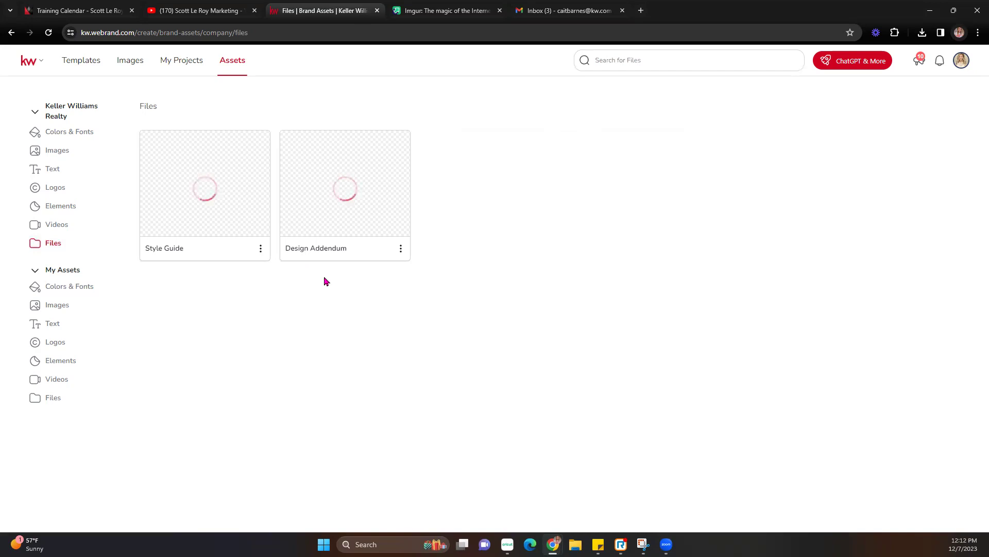
left_click(80, 292)
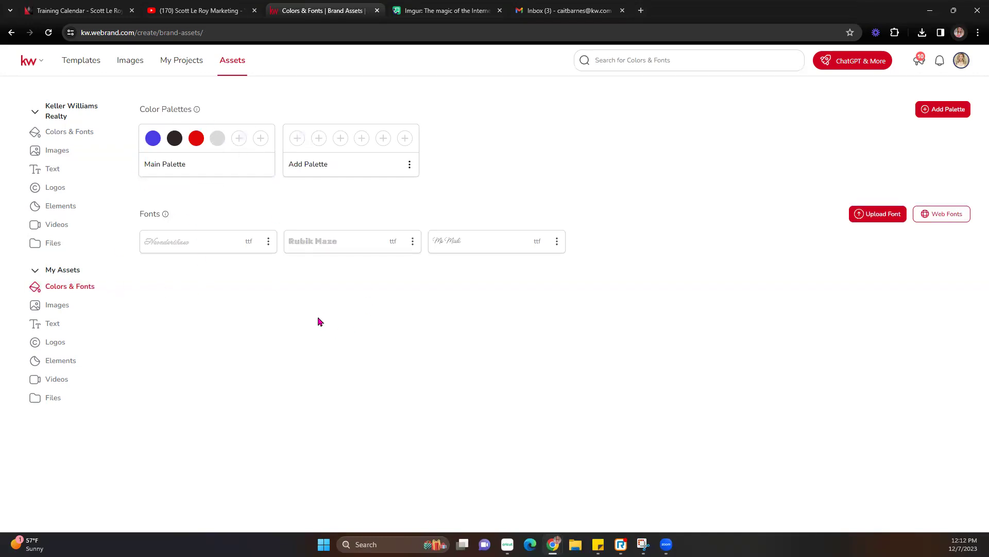
left_click(946, 112)
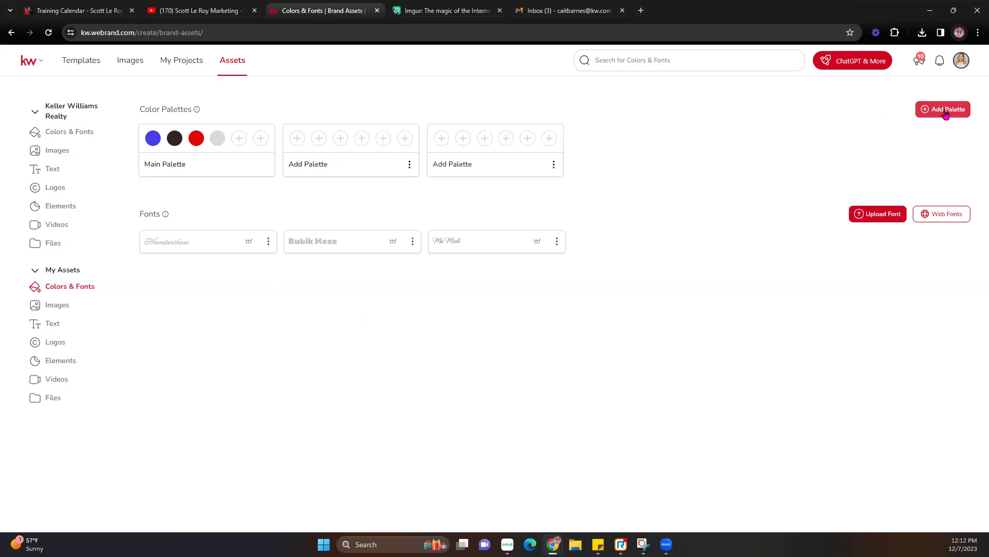
Step: Review personal Images, Text and Logos assets and start a logo upload
left_click(61, 309)
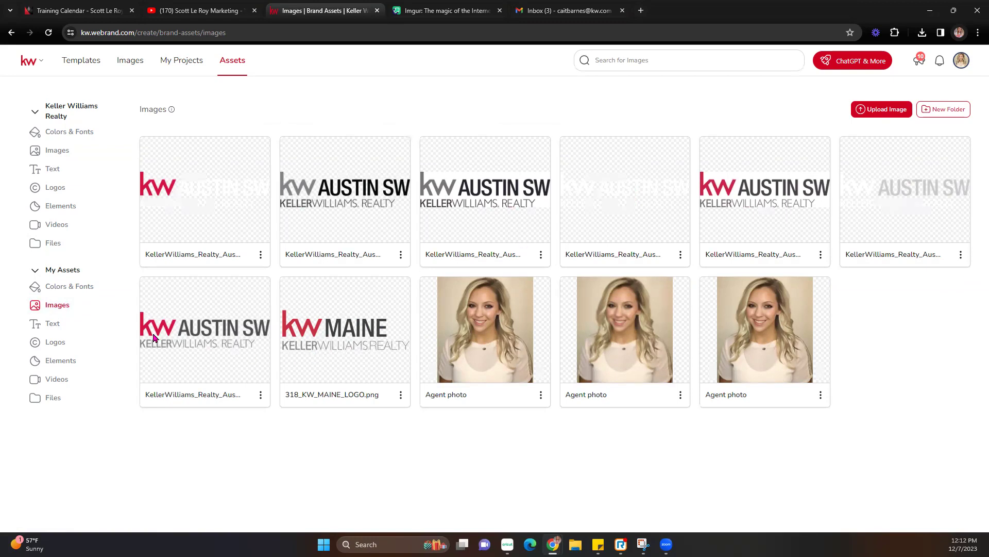
left_click(58, 324)
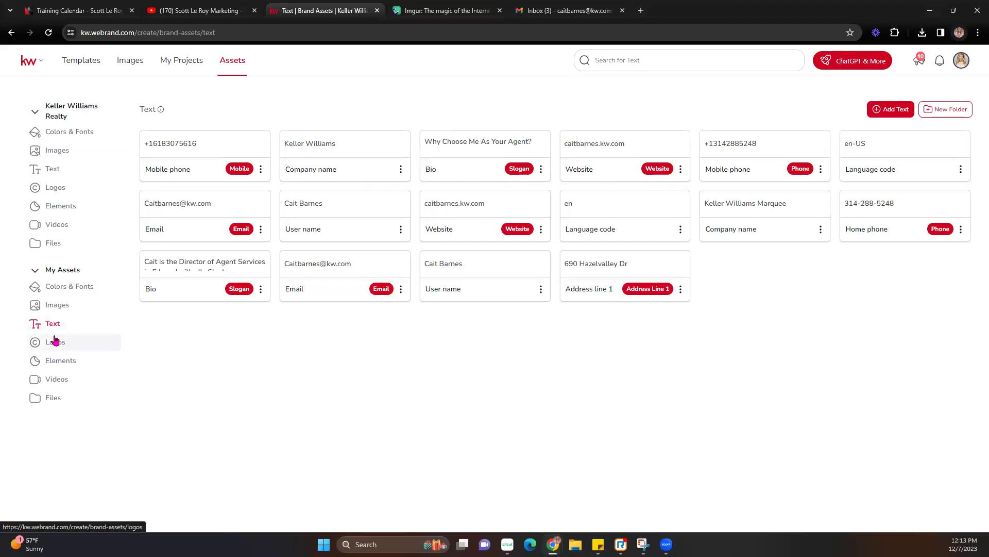
left_click(55, 341)
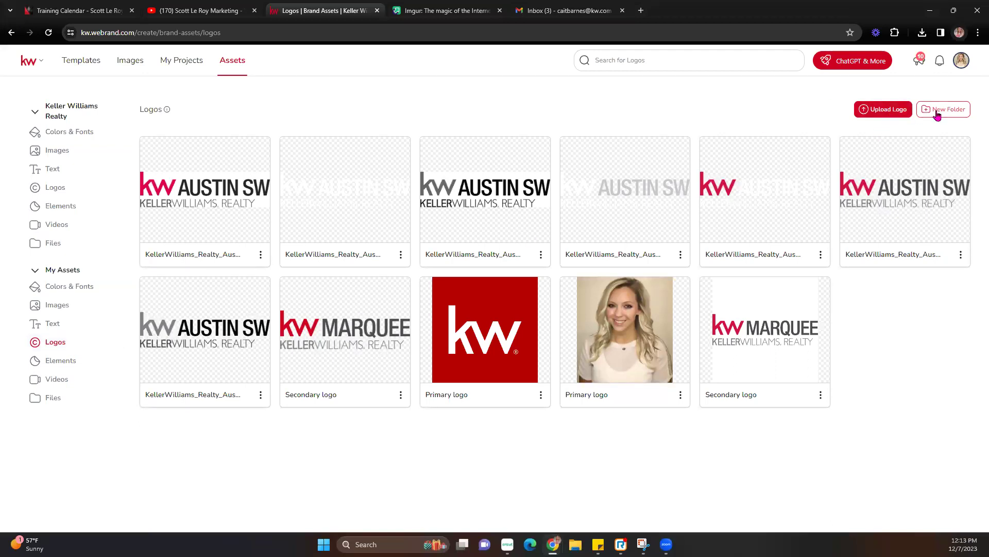
left_click(884, 109)
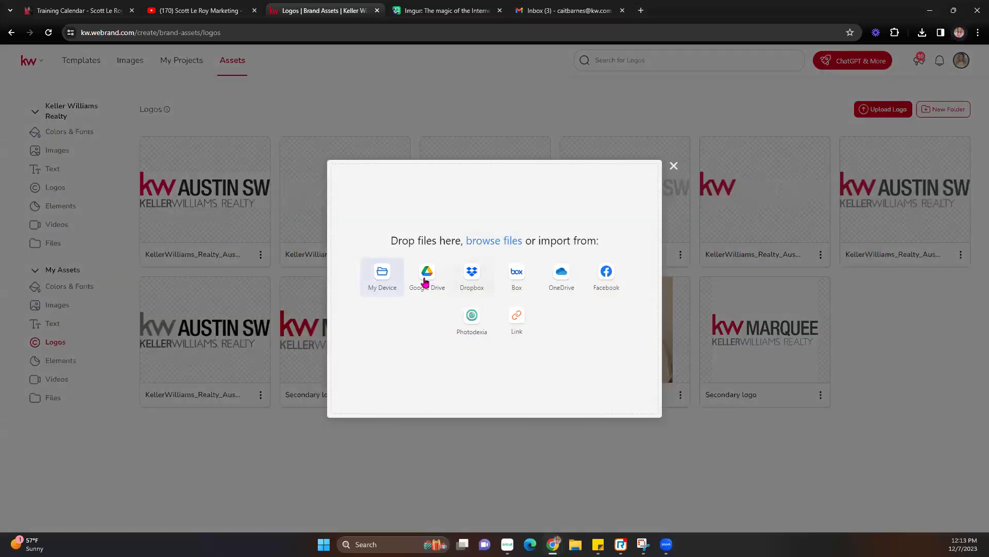
Step: Choose the four Black_White logo files from the computer for upload
left_click(381, 280)
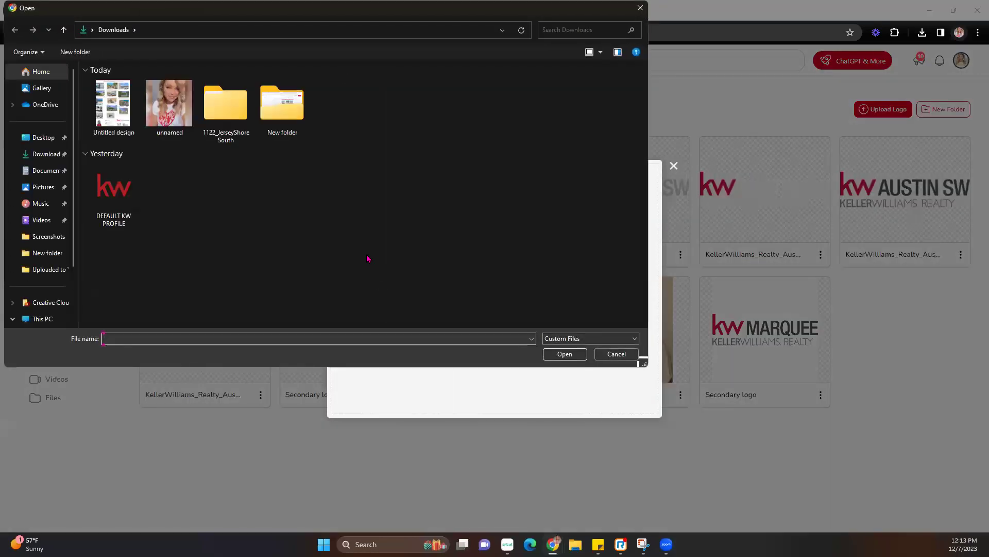
double_click(225, 105)
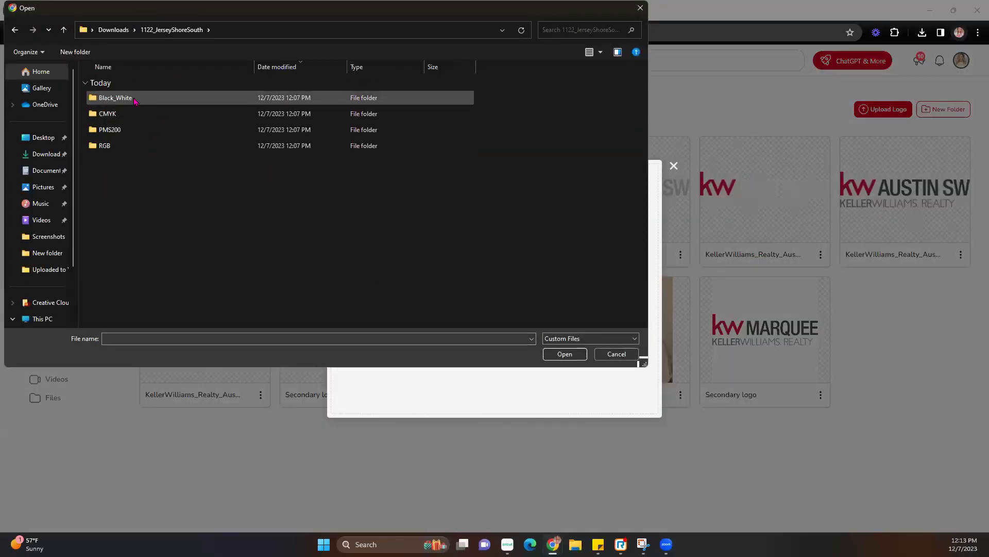
double_click(115, 98)
left_click_drag(161, 166, 201, 95)
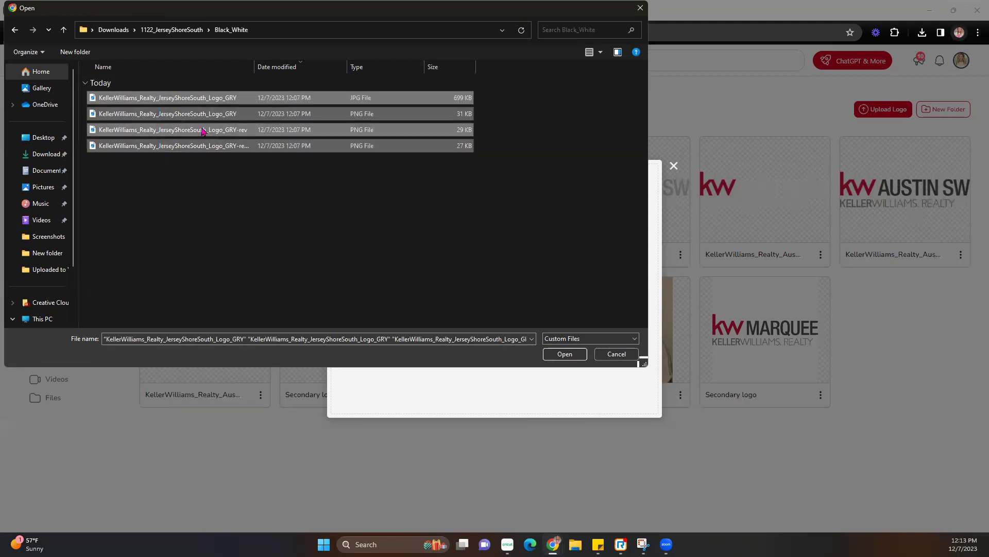
key("Return")
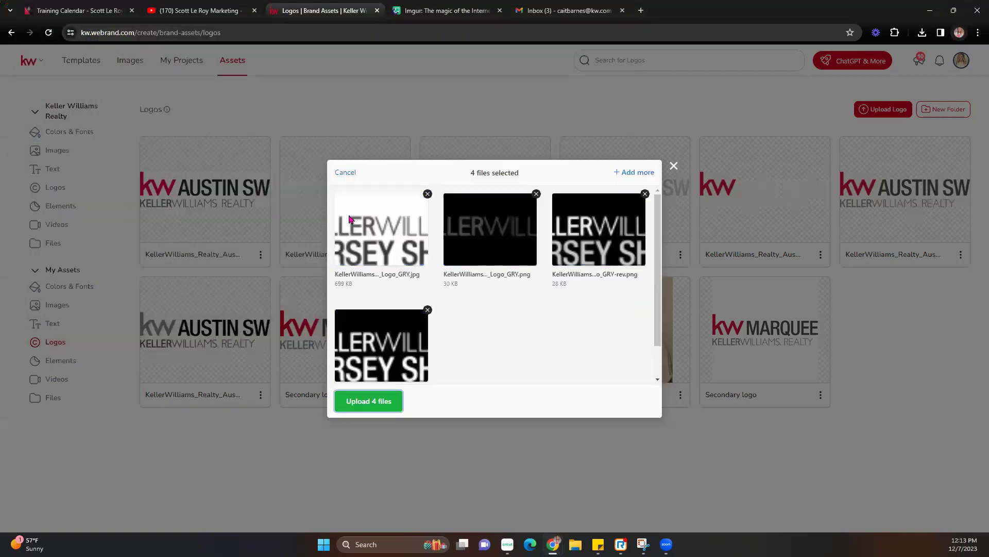
Step: Add the three CMYK logo files and upload all seven logos
left_click(643, 172)
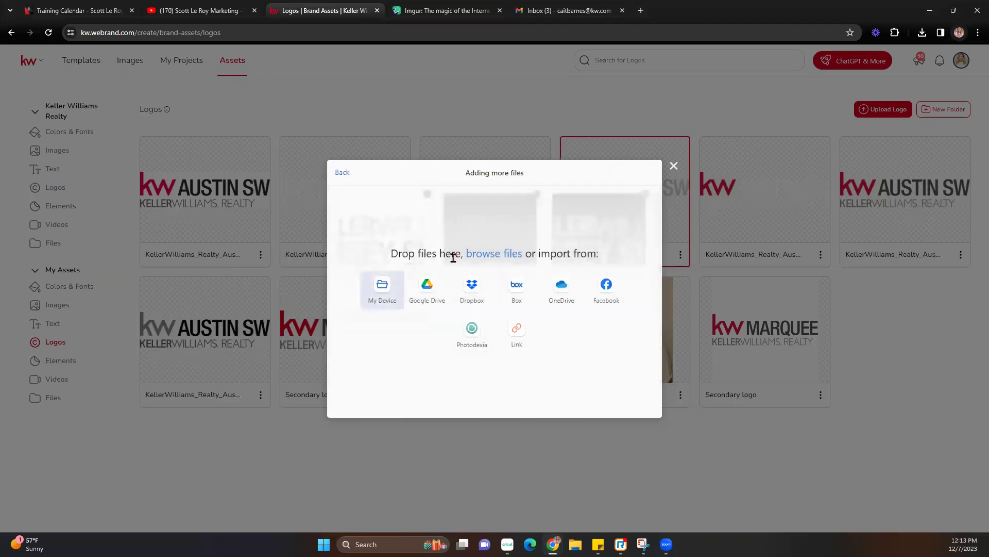
left_click(383, 291)
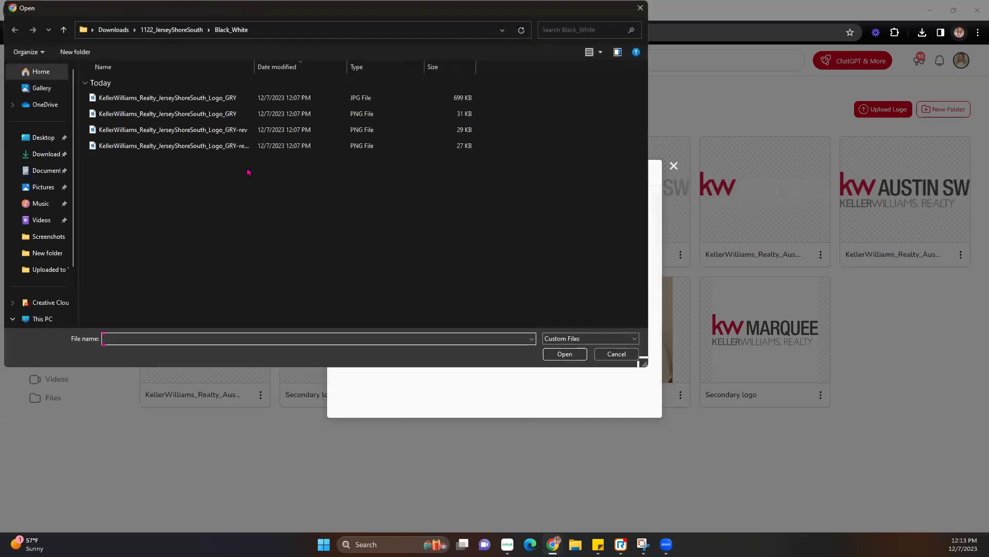
left_click(172, 29)
left_click(144, 115)
double_click(144, 115)
left_click_drag(178, 178, 173, 98)
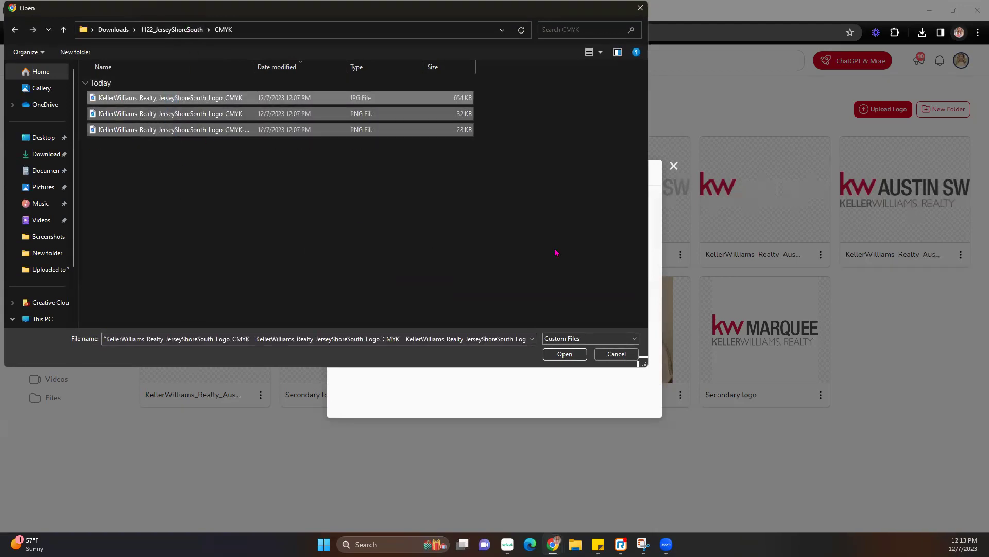
key("Return")
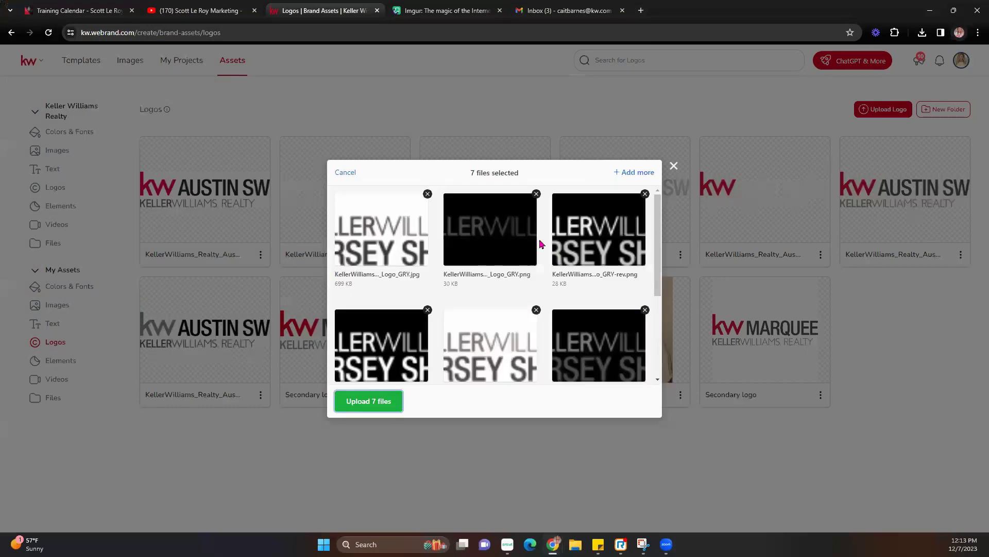
scroll(578, 314, "down", 3)
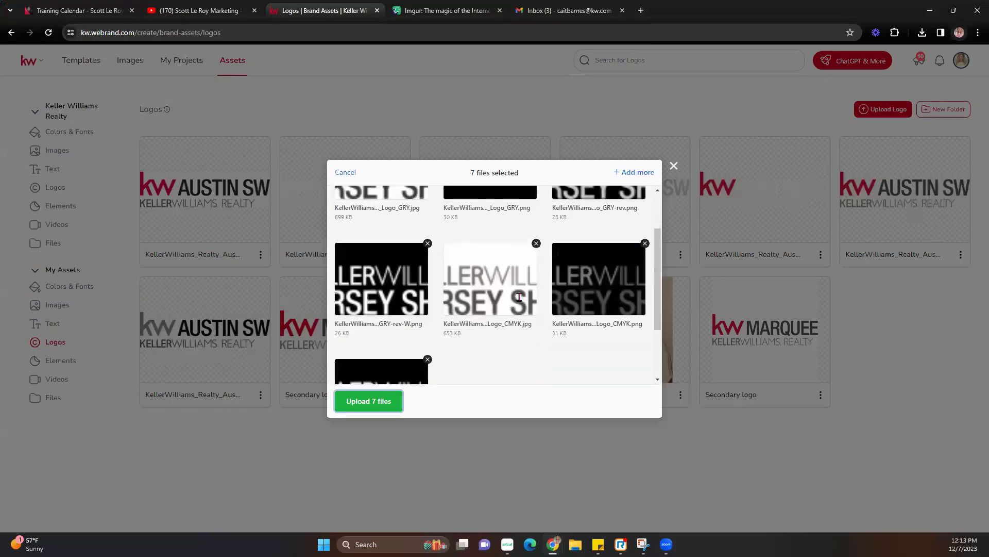
scroll(499, 277, "up", 3)
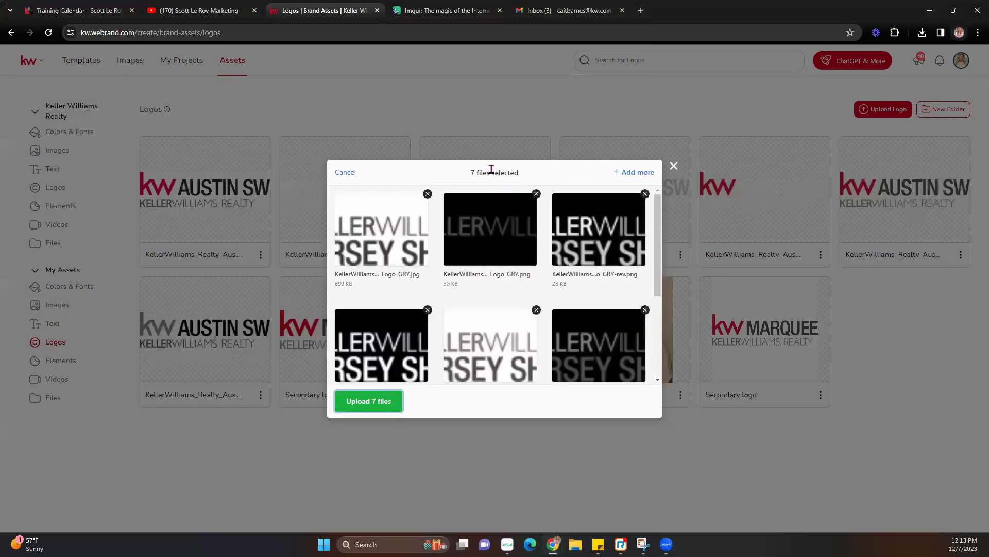
left_click(381, 406)
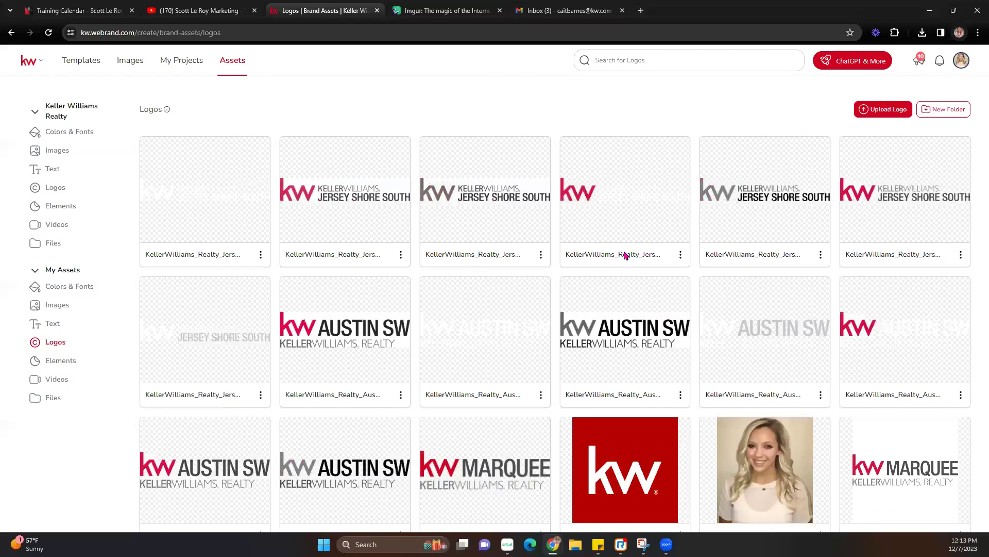
left_click(956, 110)
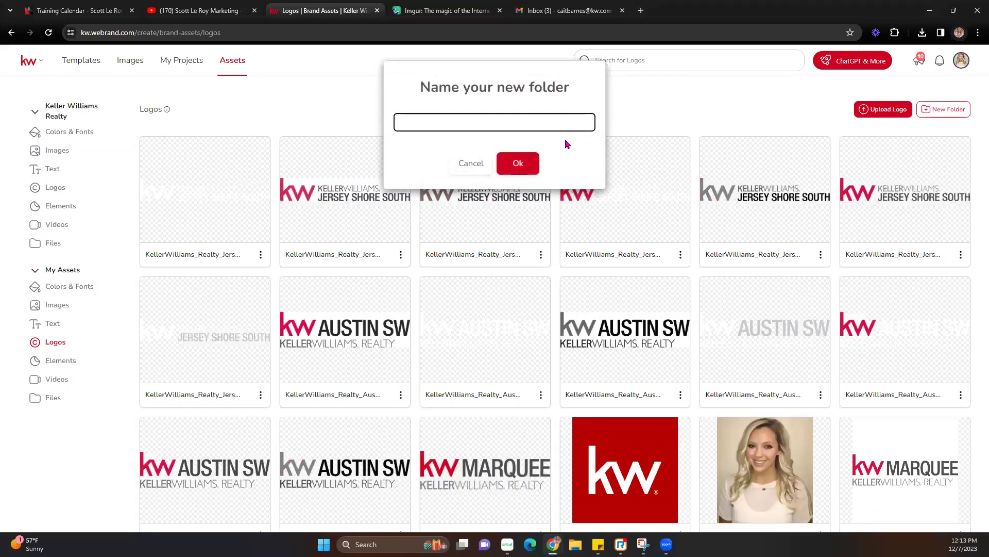
Step: Create a 'Jersey Shore South' logo folder, move the seven uploaded logos into it, and refresh
type("rsey Shore South")
key("Return")
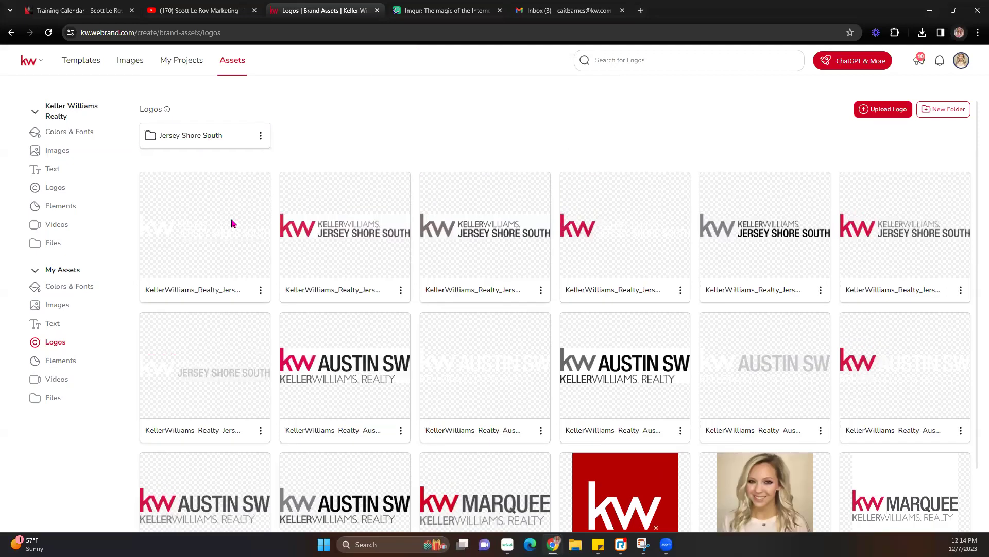
left_click(239, 246)
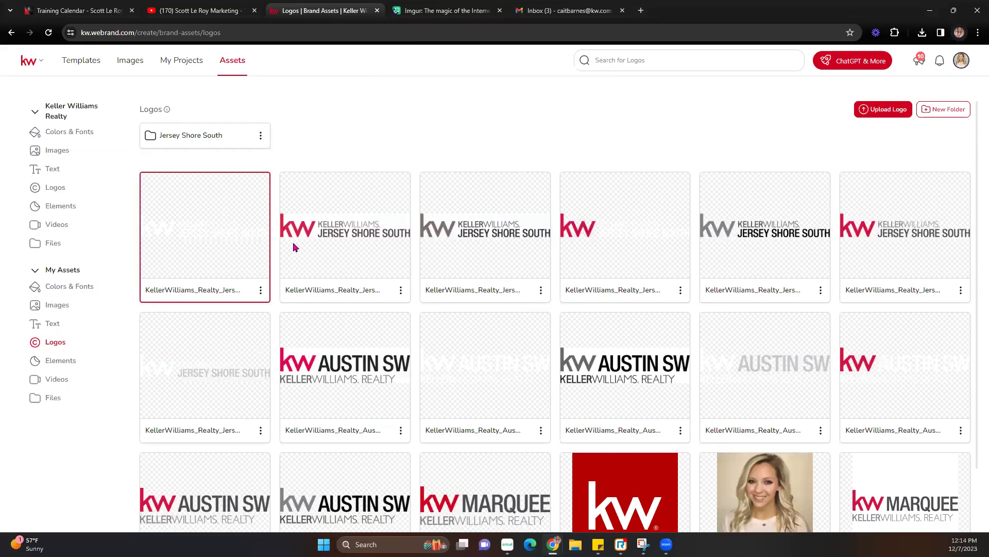
left_click(394, 256)
left_click(526, 256)
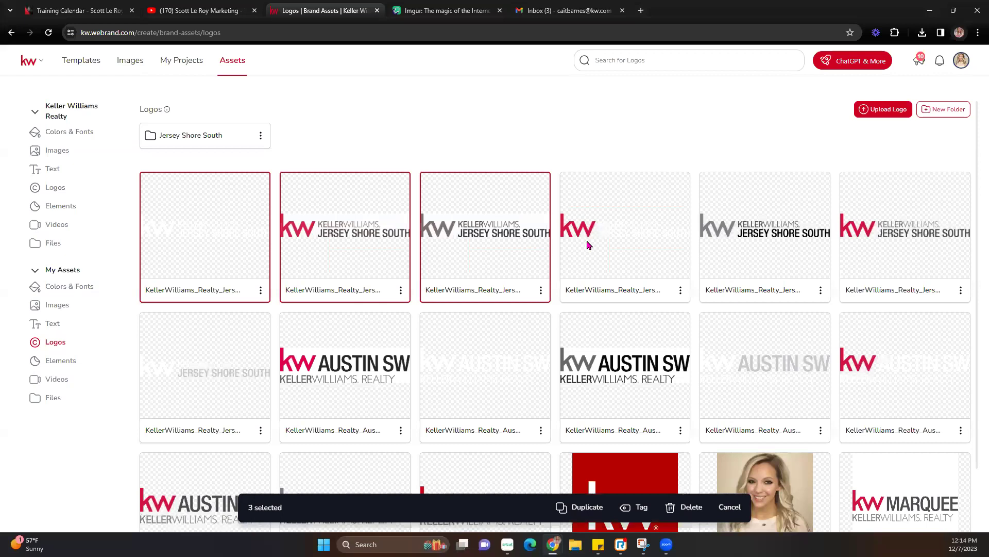
left_click(627, 246)
left_click(807, 235)
left_click(963, 254)
left_click(247, 358)
left_click_drag(249, 296, 222, 144)
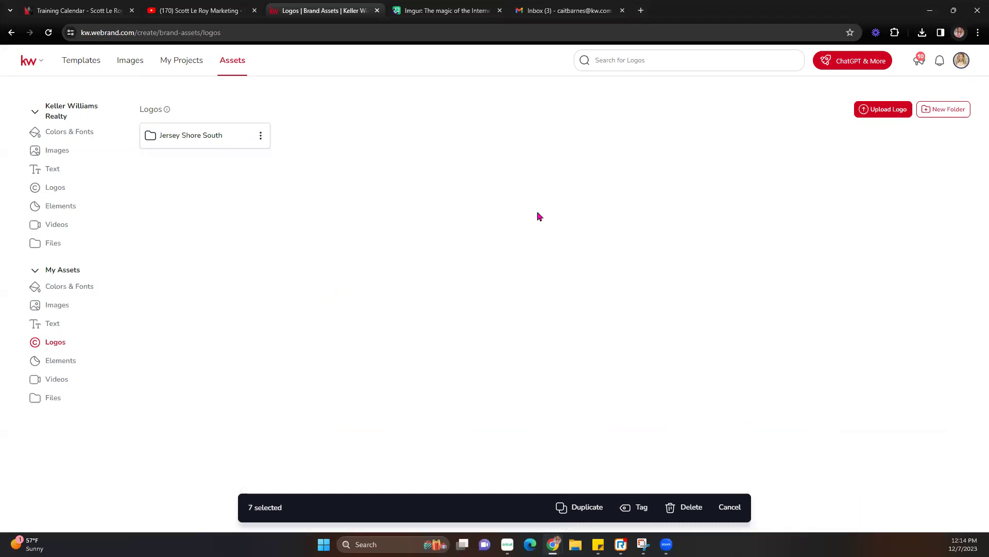
left_click(49, 33)
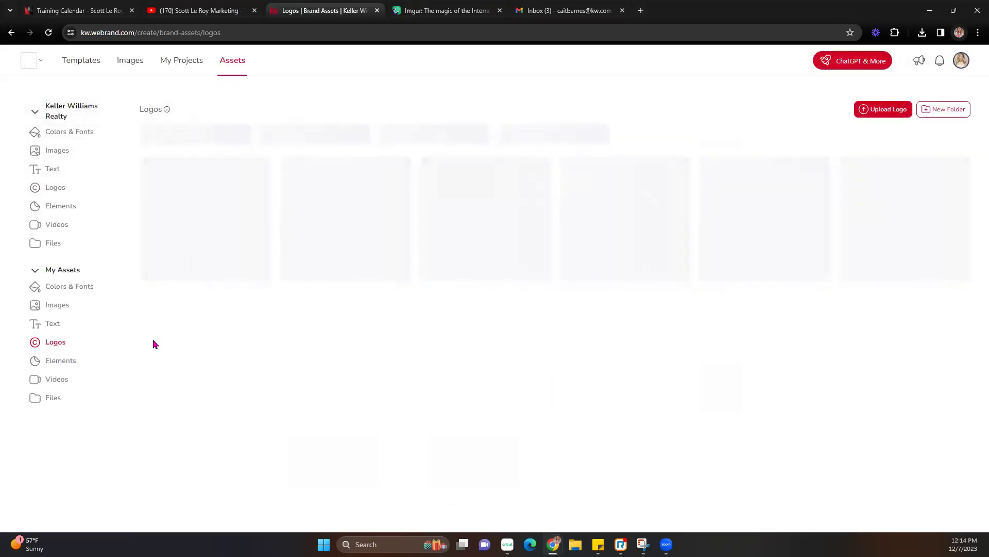
Step: Check the empty Elements, Videos and Files asset pages, then move to the Scott Le Roy Marketing YouTube tab
left_click(61, 360)
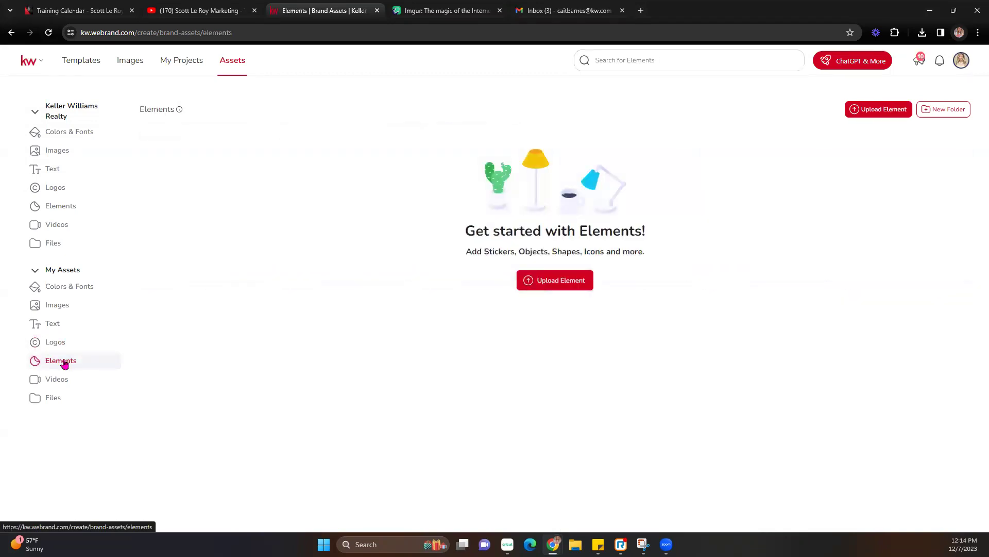
left_click(63, 379)
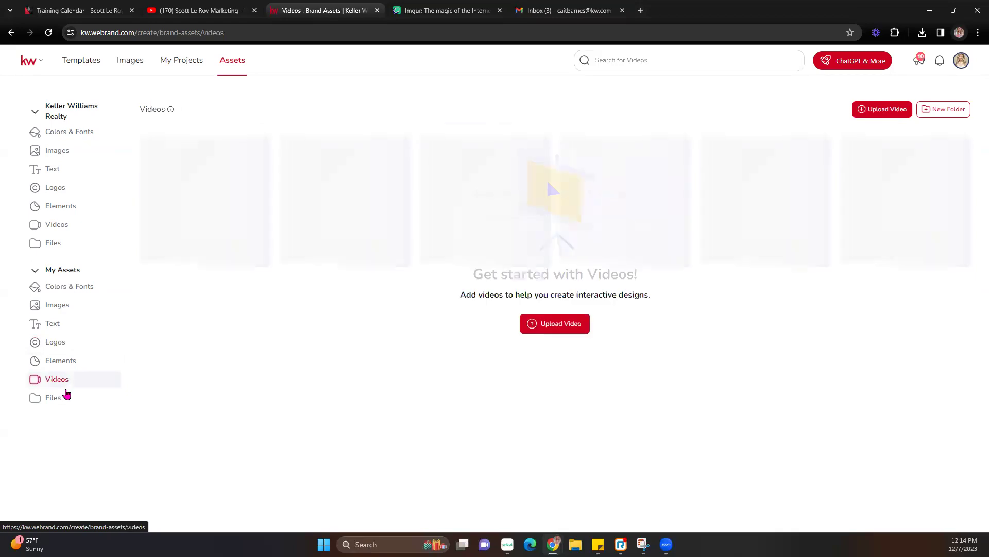
left_click(53, 397)
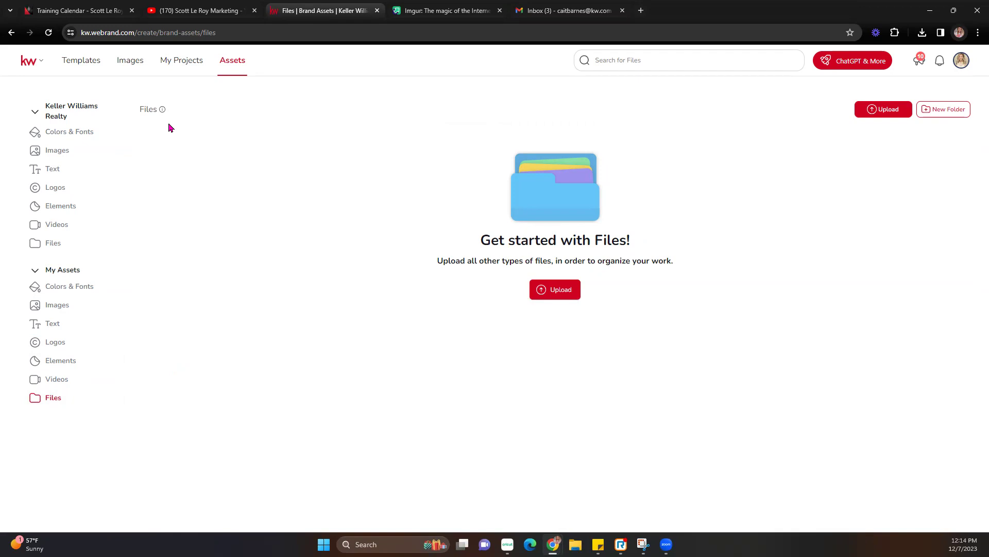
left_click(198, 10)
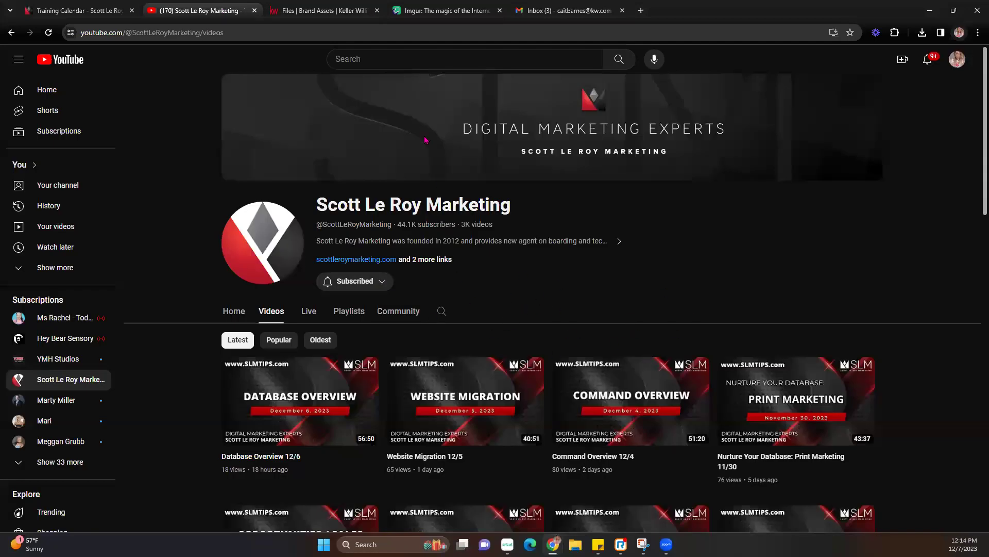
Step: Return to the Brand Assets tab and go back to the previous assets page
left_click(268, 31)
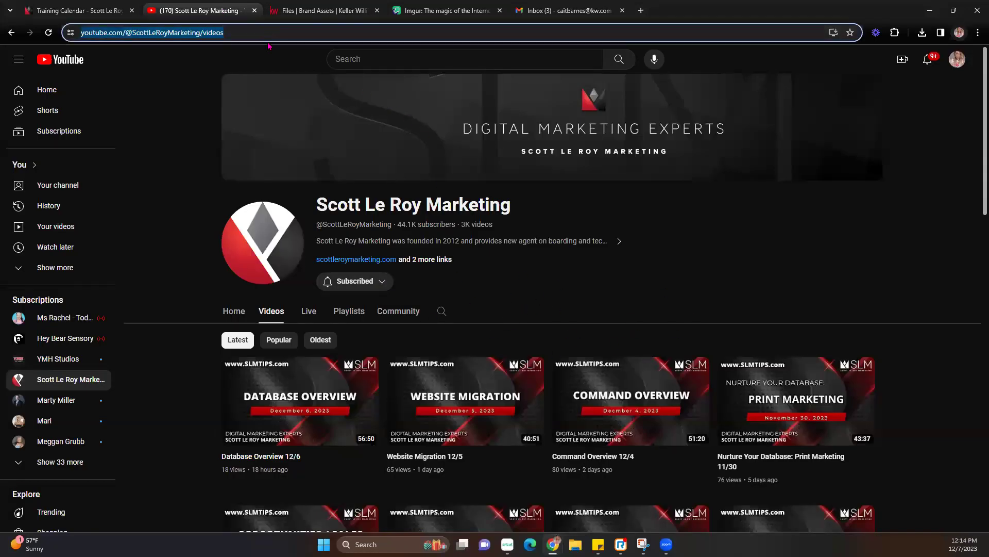
key("alt+Tab")
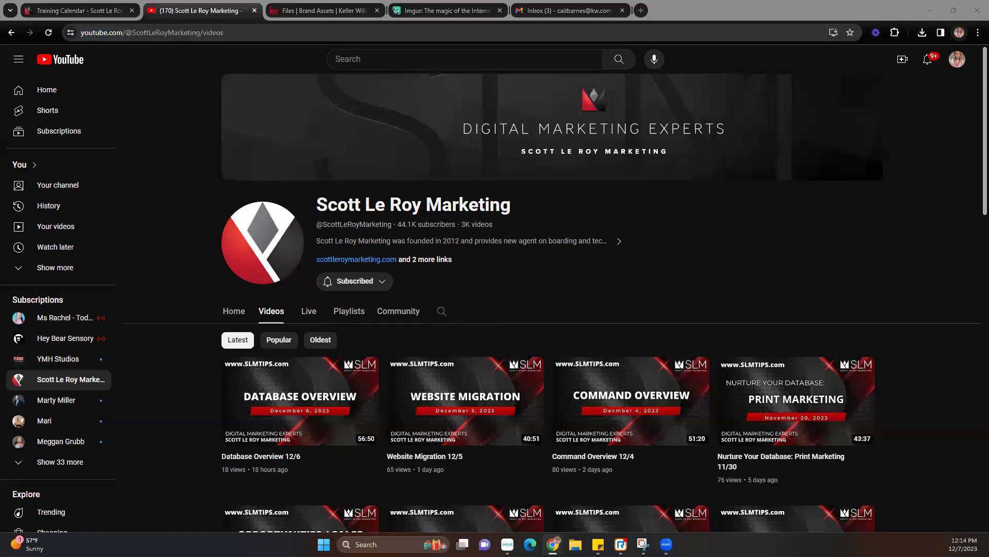
left_click(80, 10)
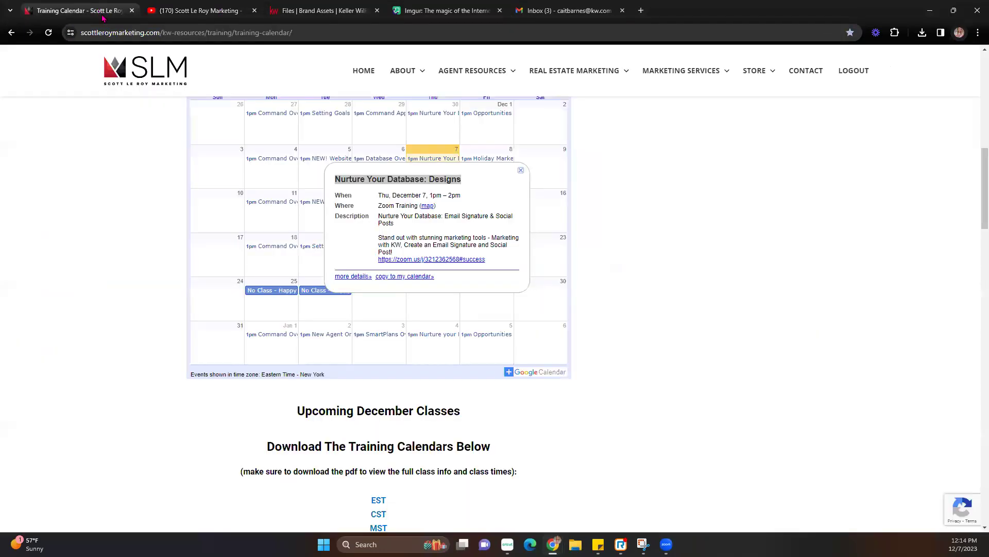
left_click(330, 7)
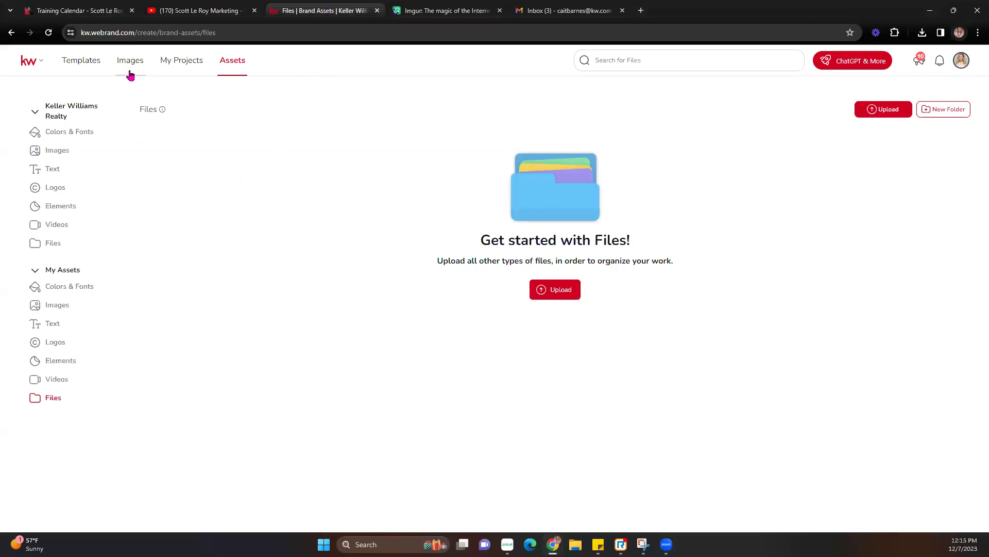
left_click(11, 32)
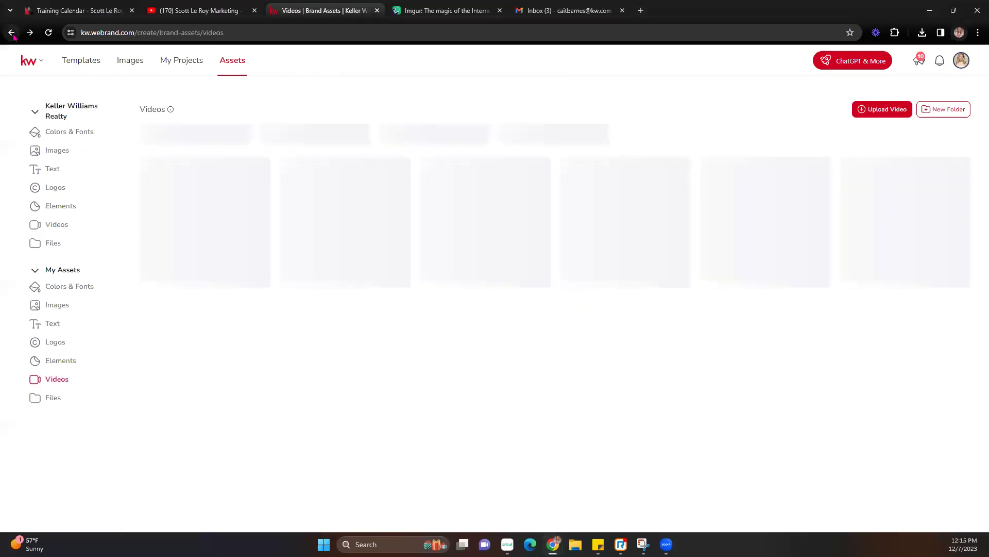
Step: Load the KW Command dashboard at agent.kw.com/command
left_click(101, 32)
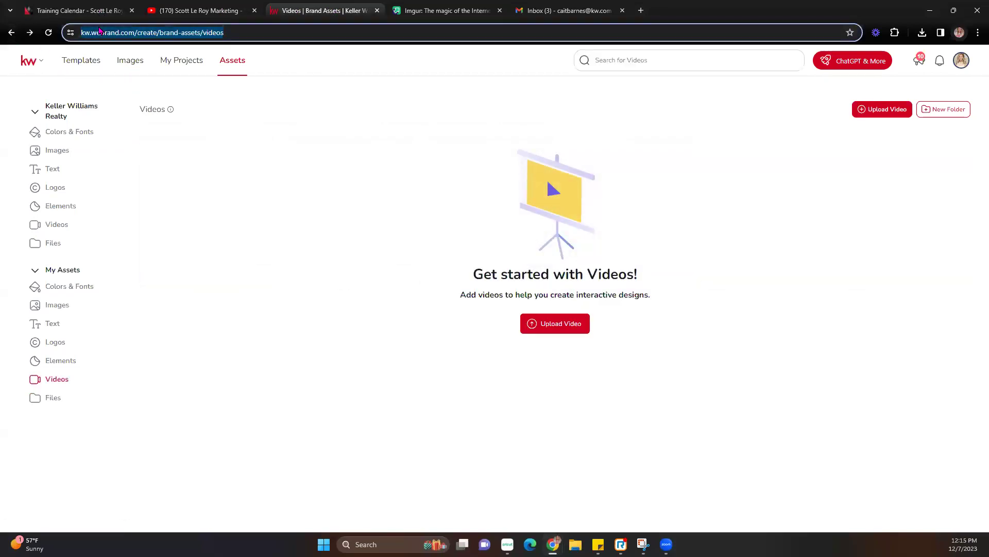
type("ag")
key("Return")
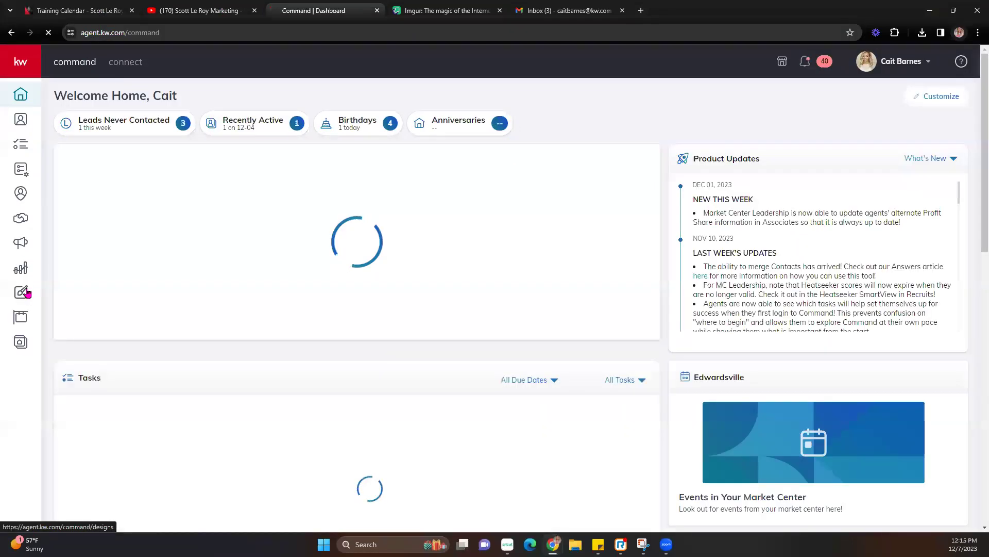
left_click(26, 293)
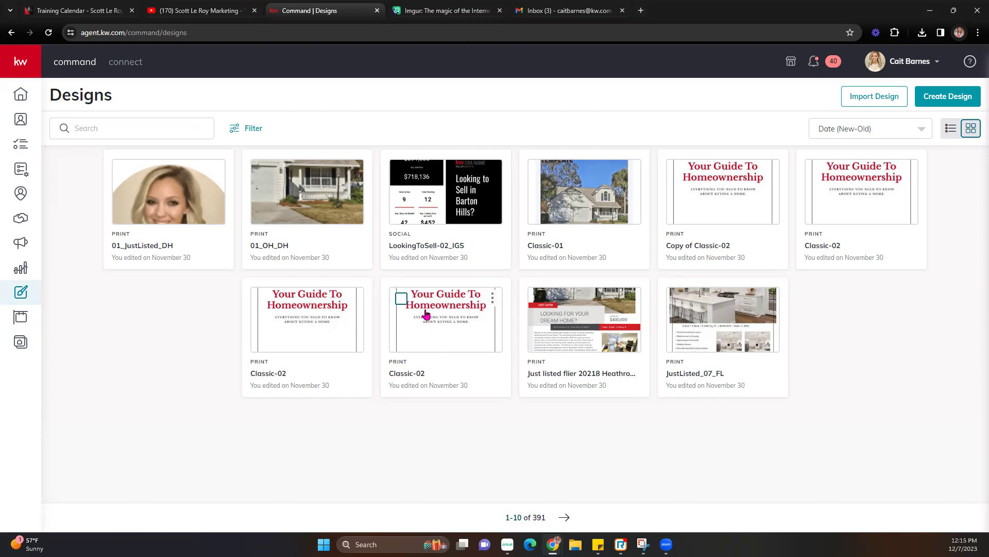
Step: Create a new design of the Social type and continue past the type selection
left_click(948, 104)
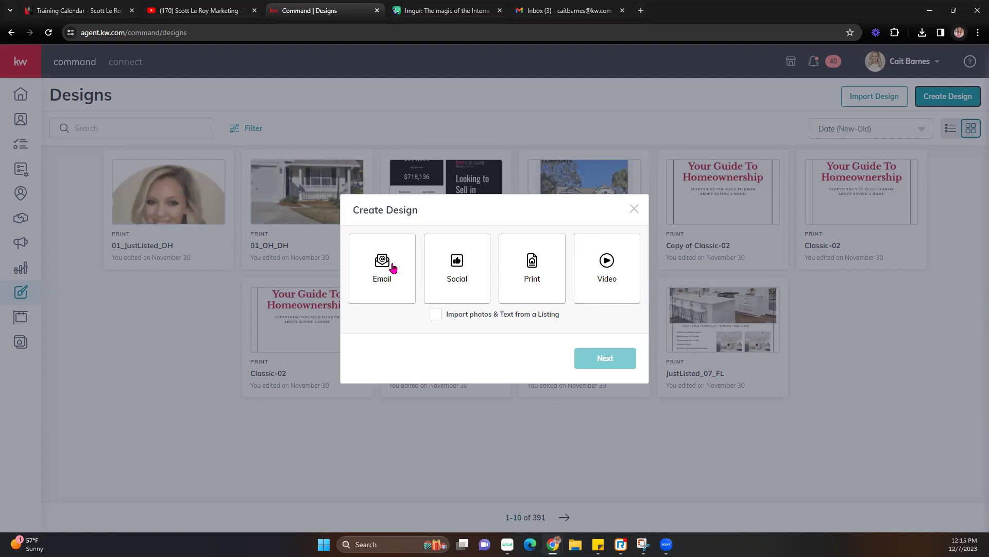
left_click(464, 287)
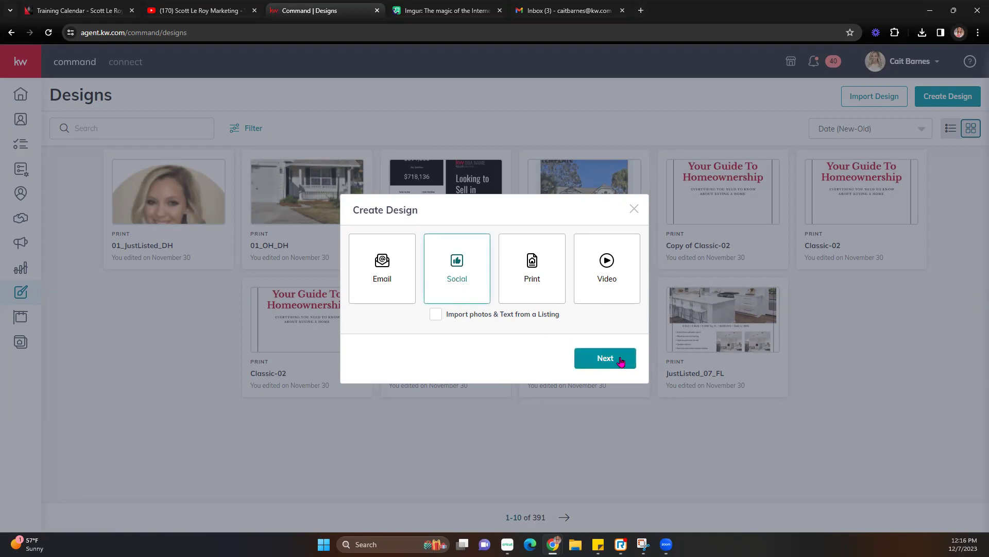
left_click(621, 363)
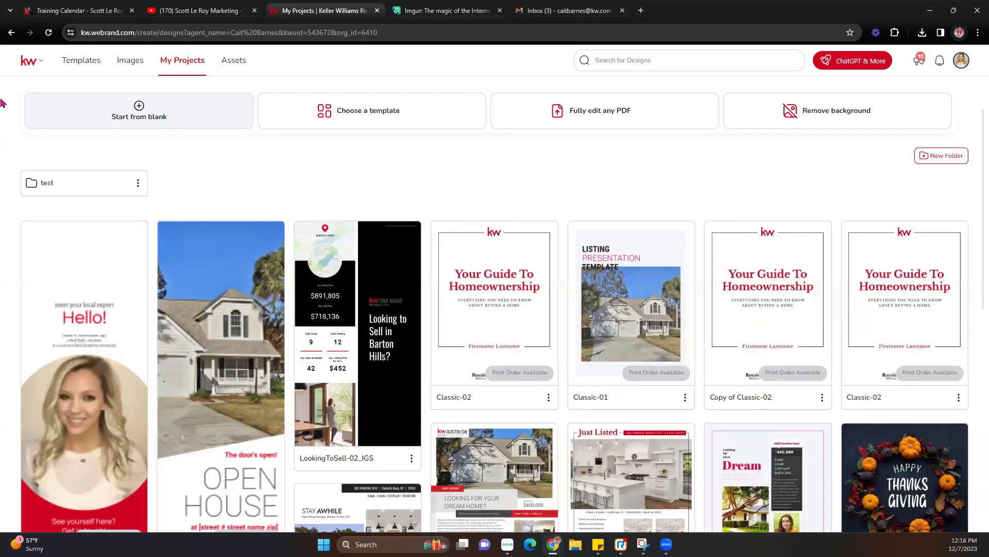
Step: Go back and start a new Social design again
left_click(12, 33)
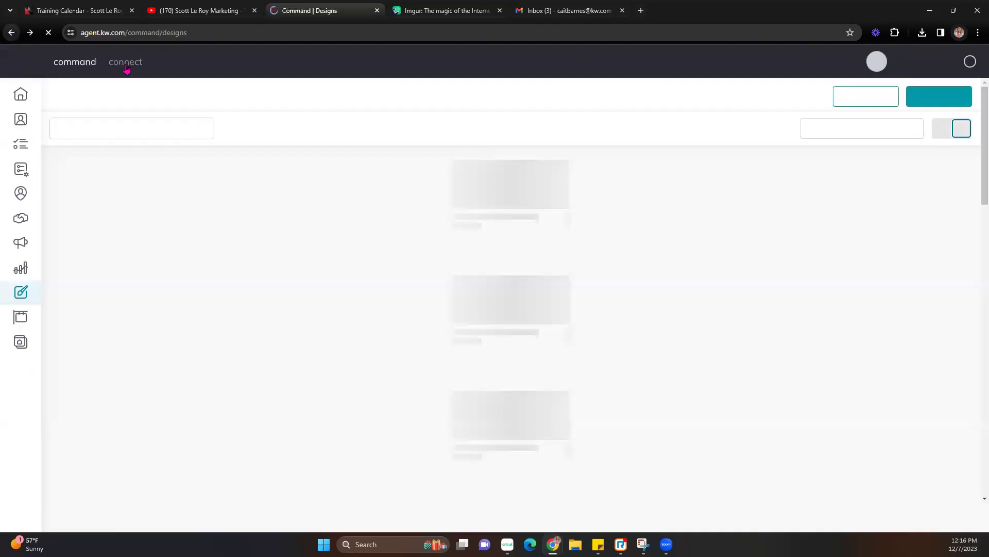
left_click(928, 97)
left_click(456, 252)
left_click(605, 364)
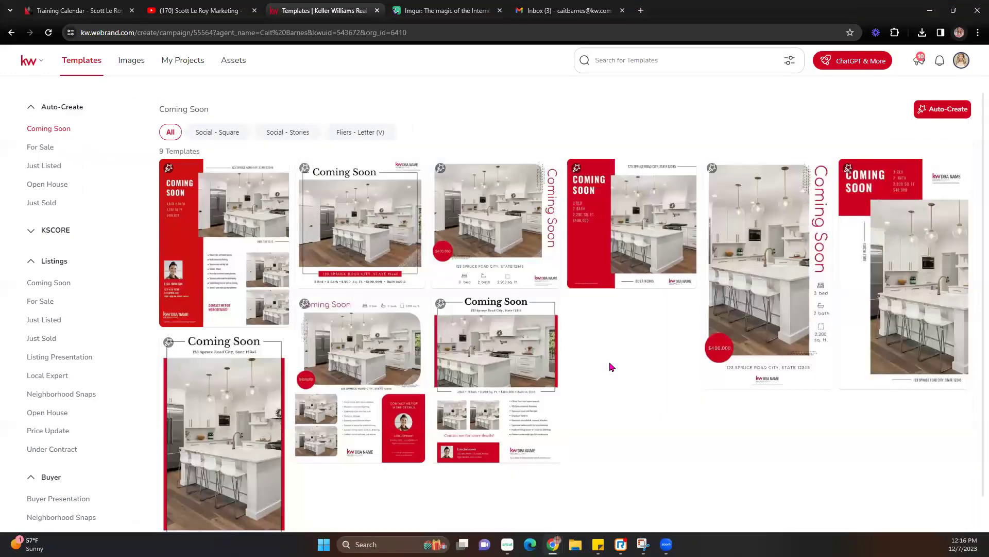
Step: Browse Business Basics to the Email Signatures templates and open 02_KW_Eml_Sig
mouse_move(413, 353)
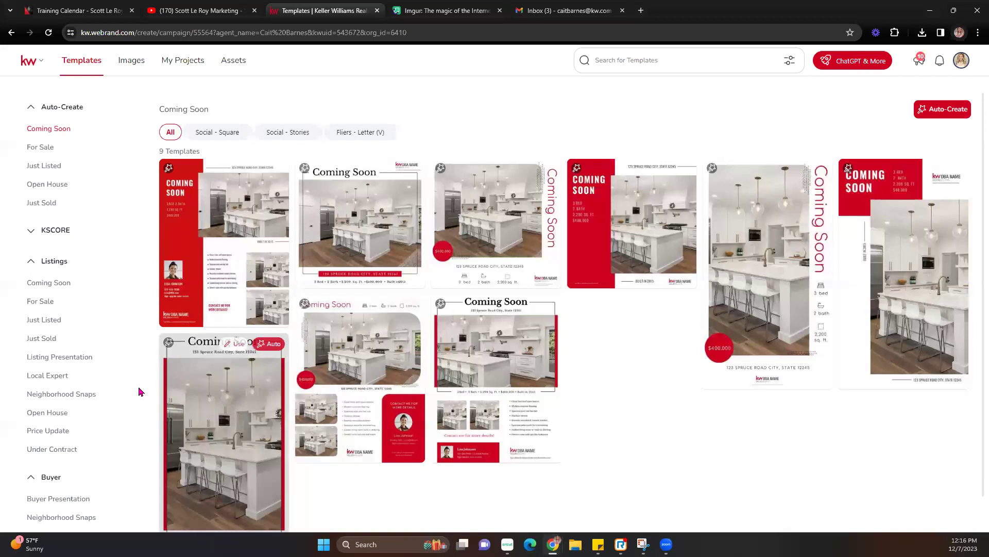
mouse_move(184, 313)
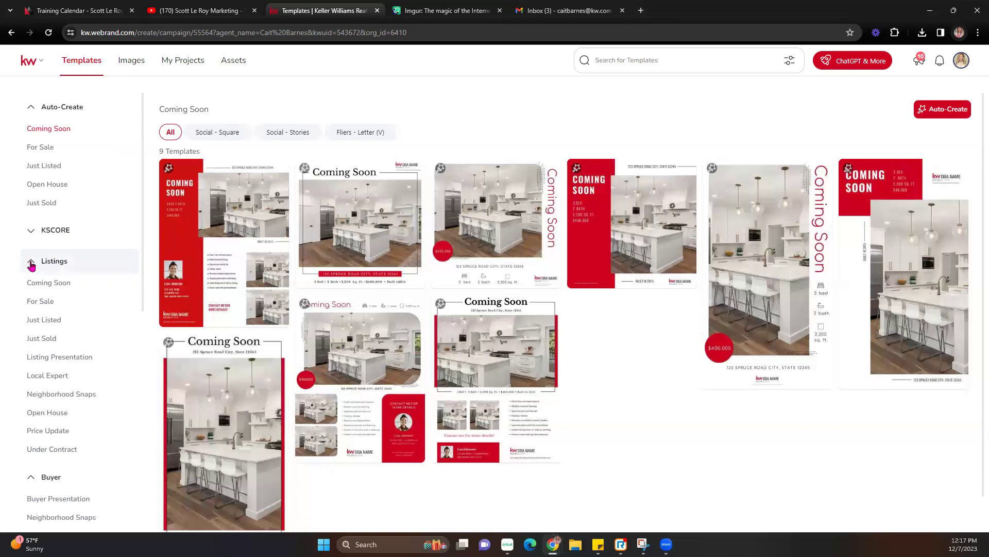
scroll(60, 369, "down", 3)
scroll(60, 376, "down", 3)
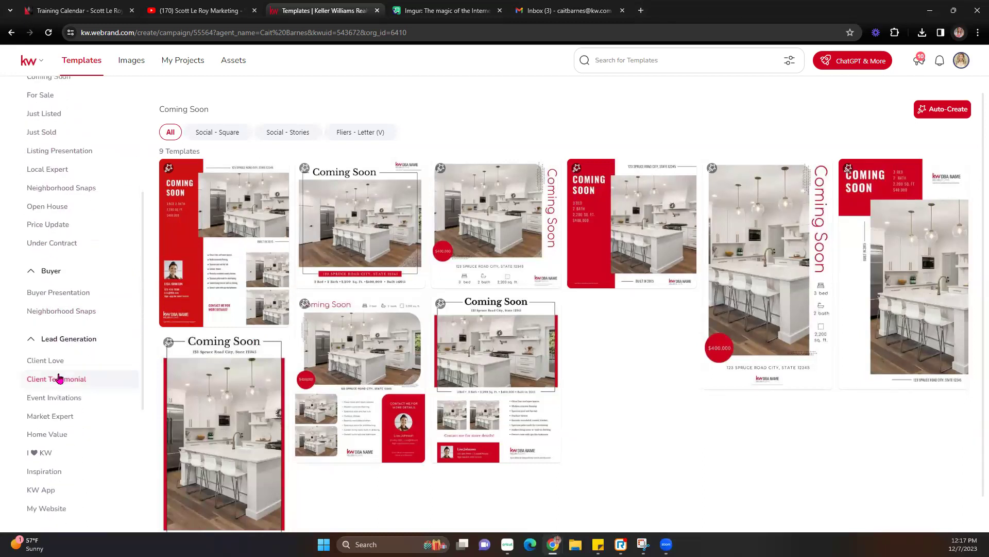
left_click(32, 436)
scroll(44, 417, "down", 2)
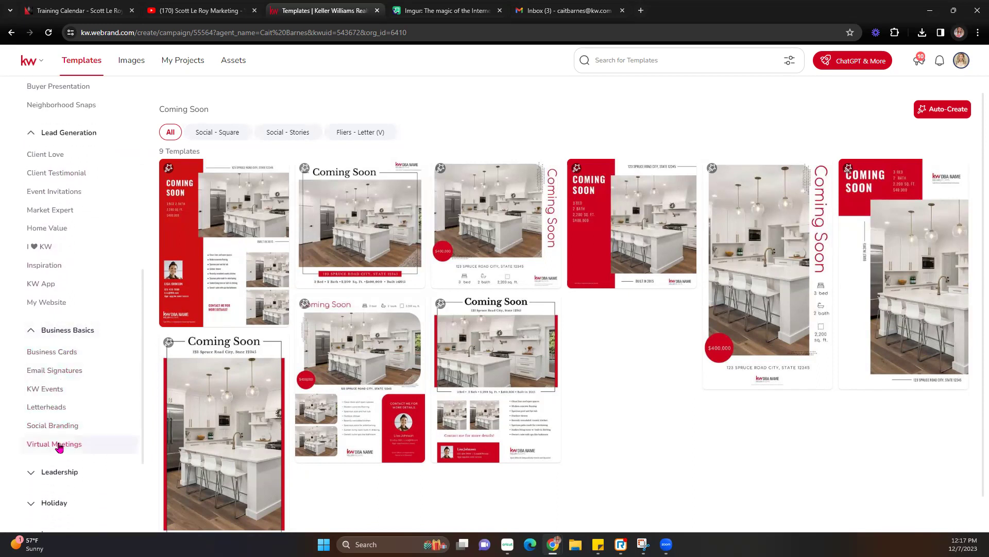
left_click(62, 356)
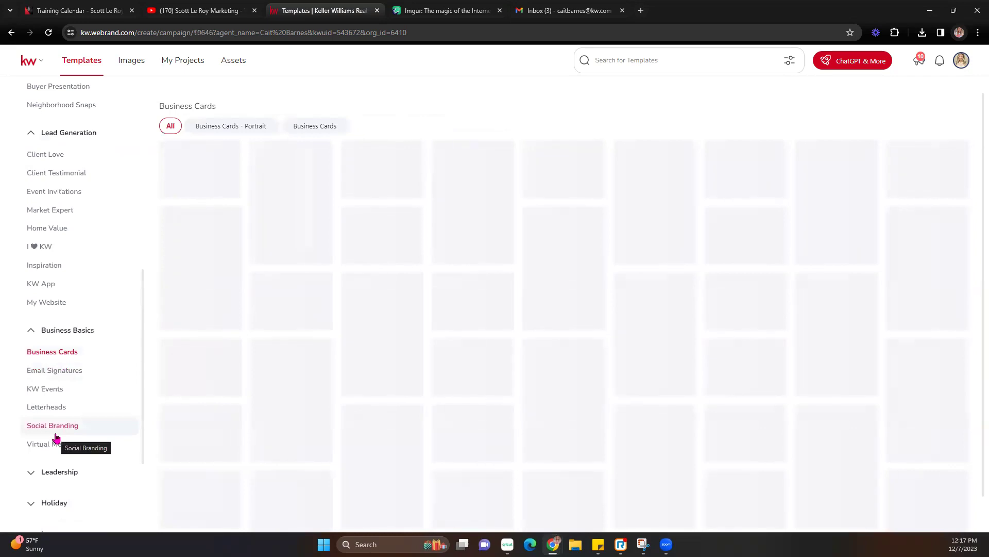
left_click(57, 375)
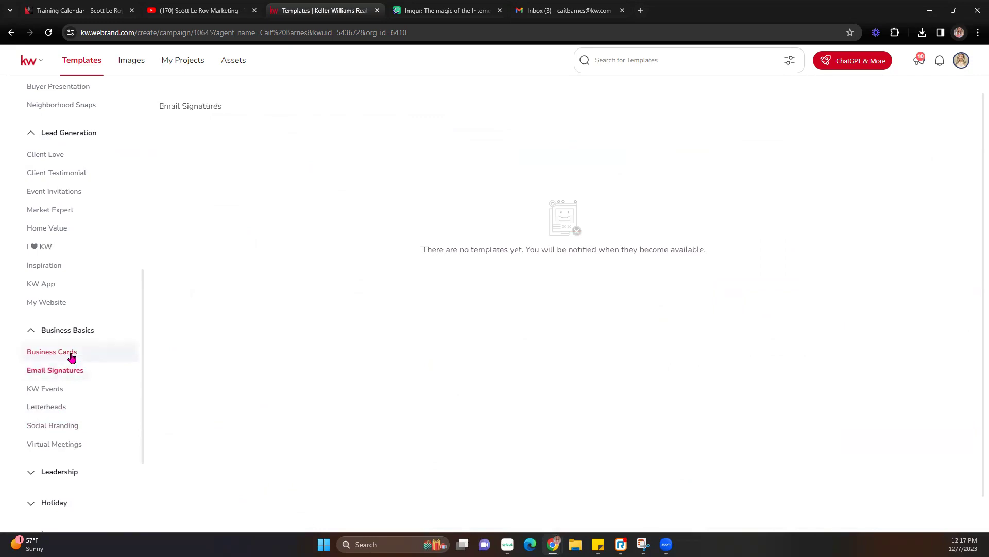
left_click(71, 354)
left_click(67, 372)
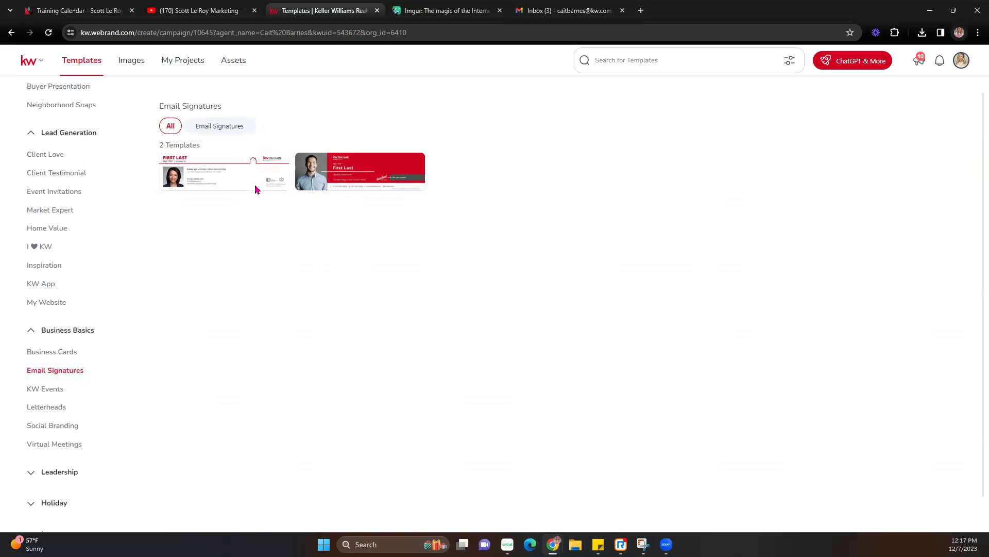
mouse_move(257, 193)
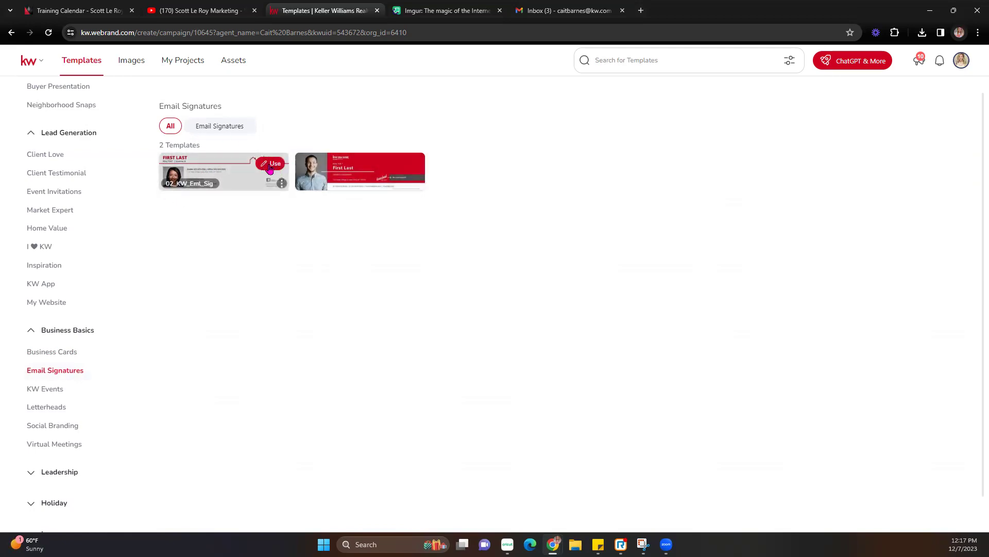
left_click(270, 168)
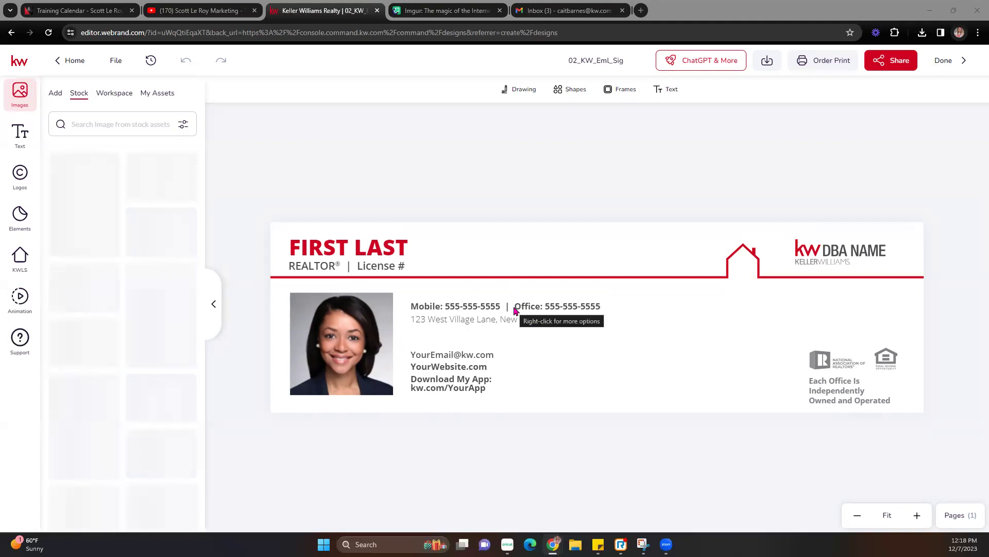
Step: Select the FIRST LAST placeholder name in the loaded email signature
left_click(374, 255)
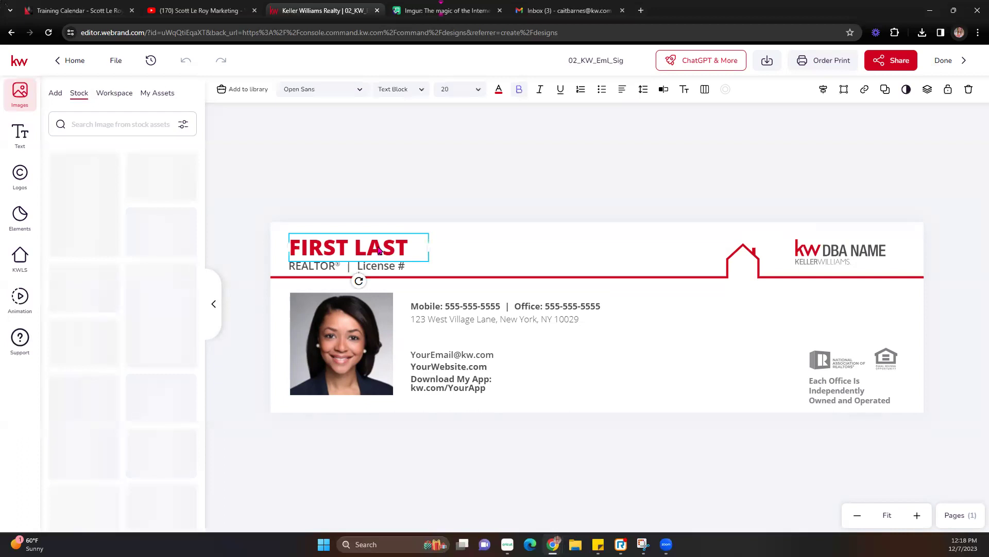
Step: Replace the FIRST LAST placeholder with the agent's first name followed by ' - SLM'
double_click(385, 248)
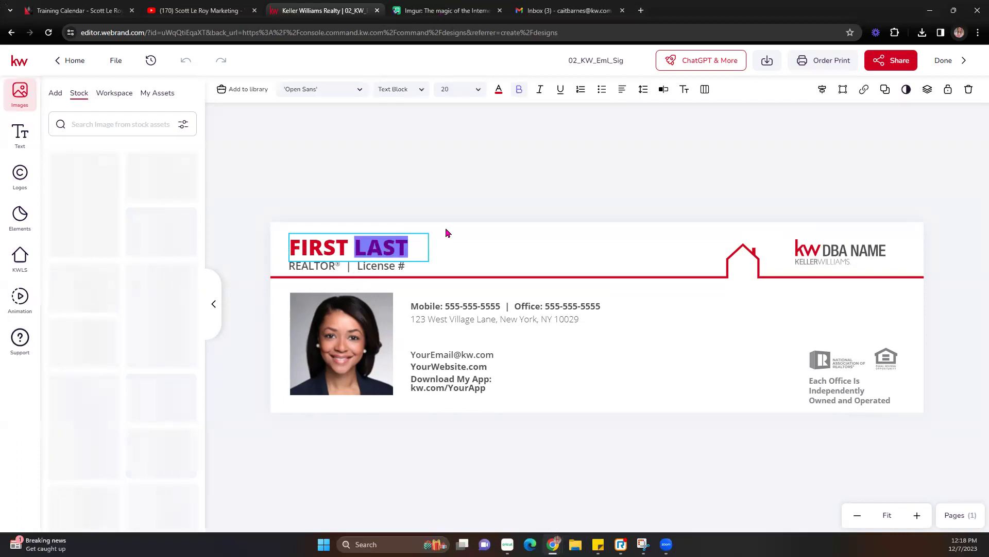
key("BackSpace")
key("BackSpace")
key("BackSpace")
key("BackSpace")
key("BackSpace")
key("BackSpace")
key("BackSpace")
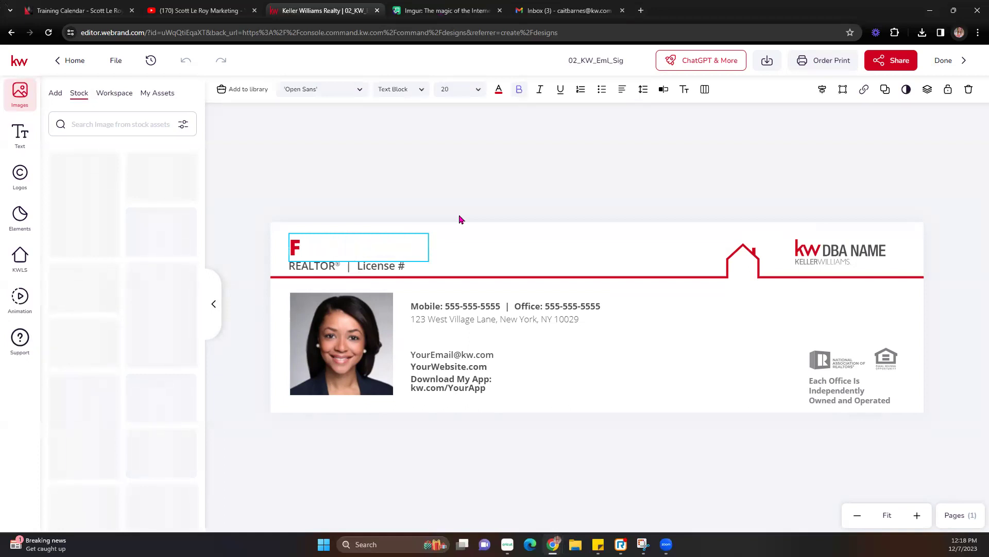
type("Cait - SLM")
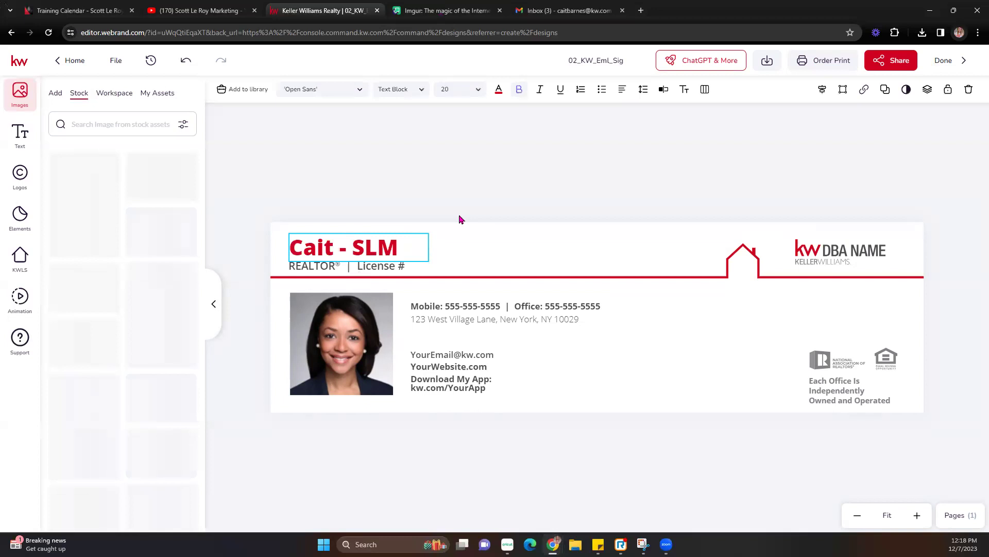
key("Escape")
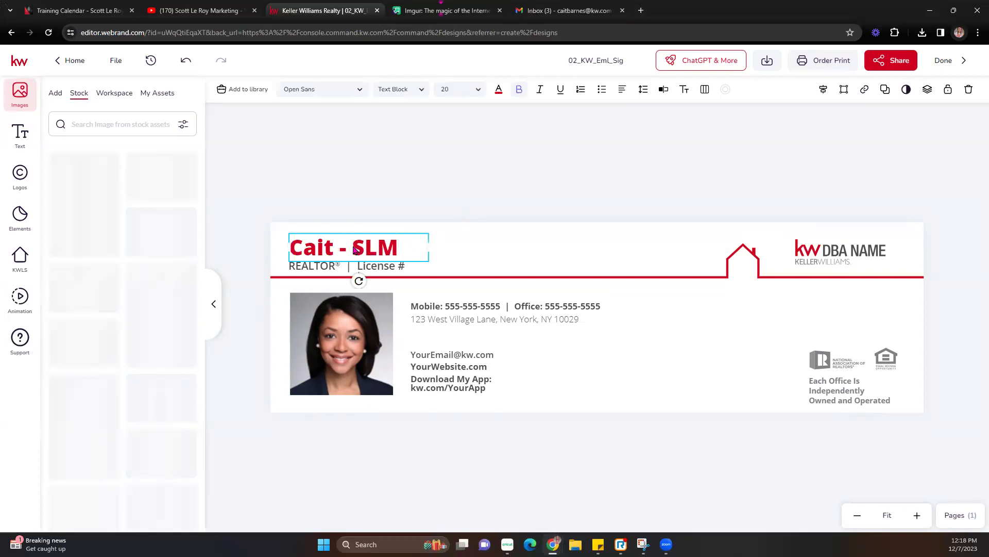
Step: Shorten the name heading to just the agent's first name and save the change
left_click(463, 201)
left_click(392, 257)
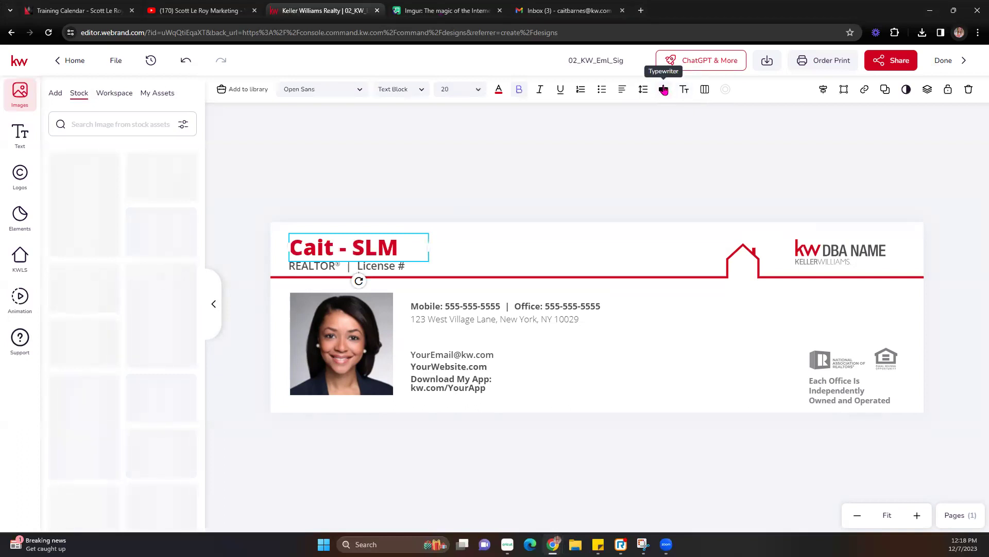
left_click(664, 90)
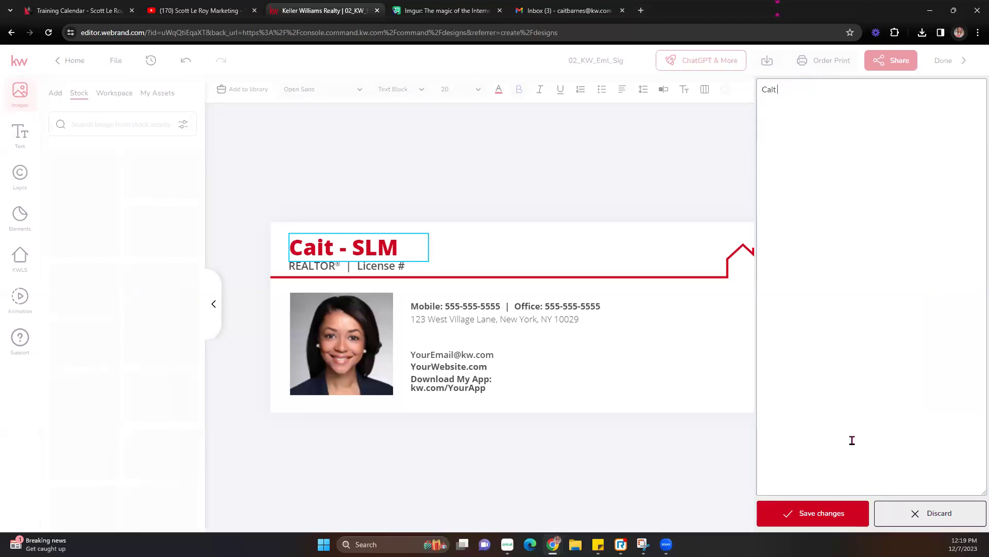
left_click(849, 518)
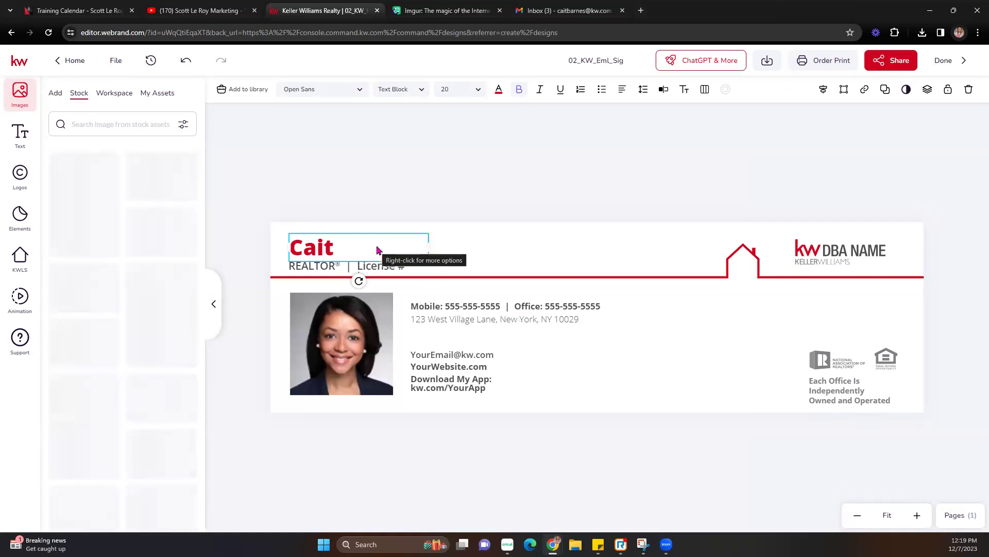
Step: Set the name heading's font to Allura
left_click(362, 91)
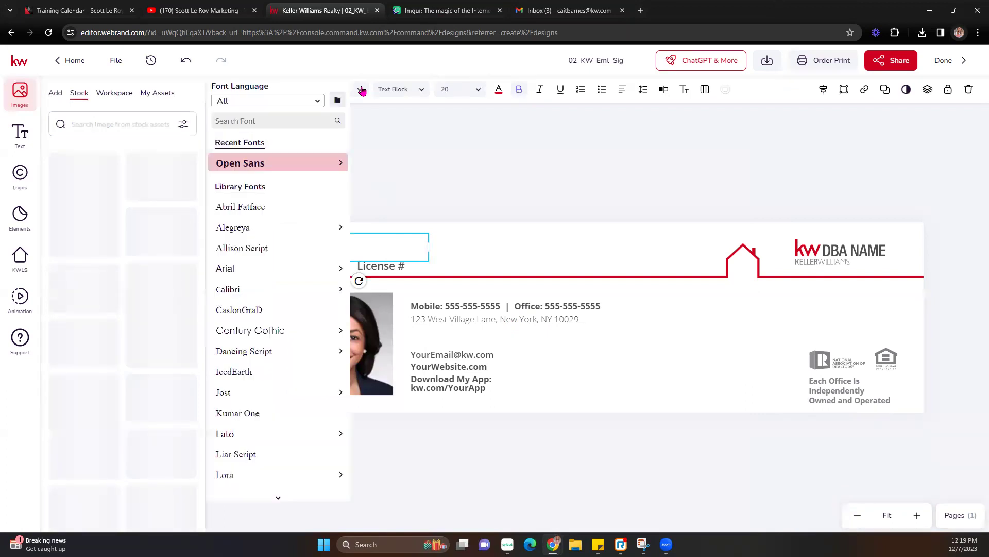
mouse_move(268, 331)
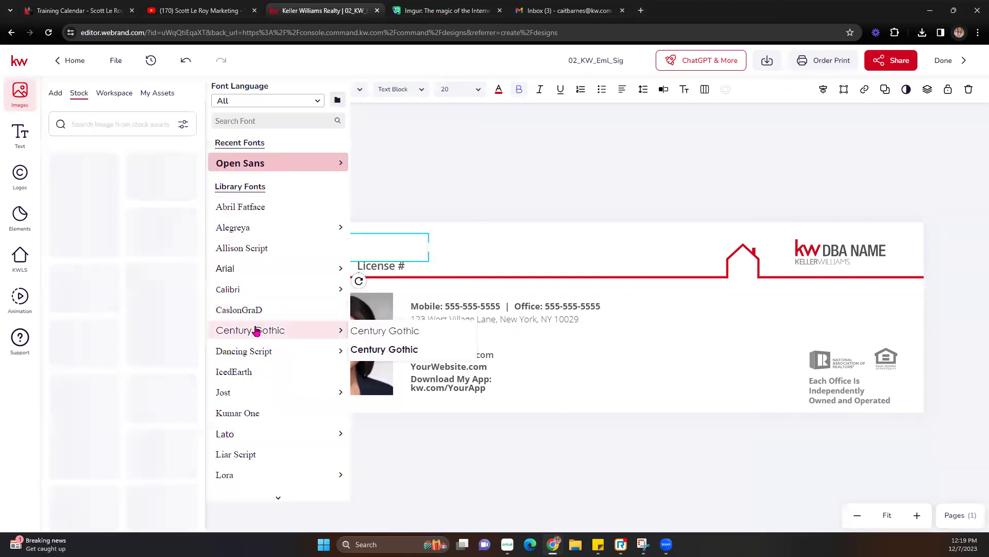
scroll(267, 368, "down", 5)
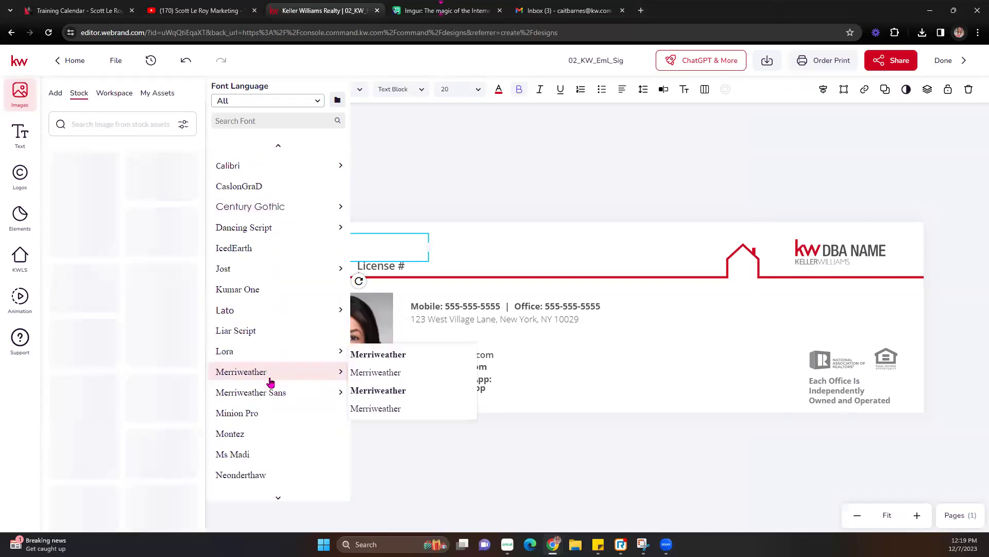
mouse_move(271, 382)
scroll(271, 381, "down", 9)
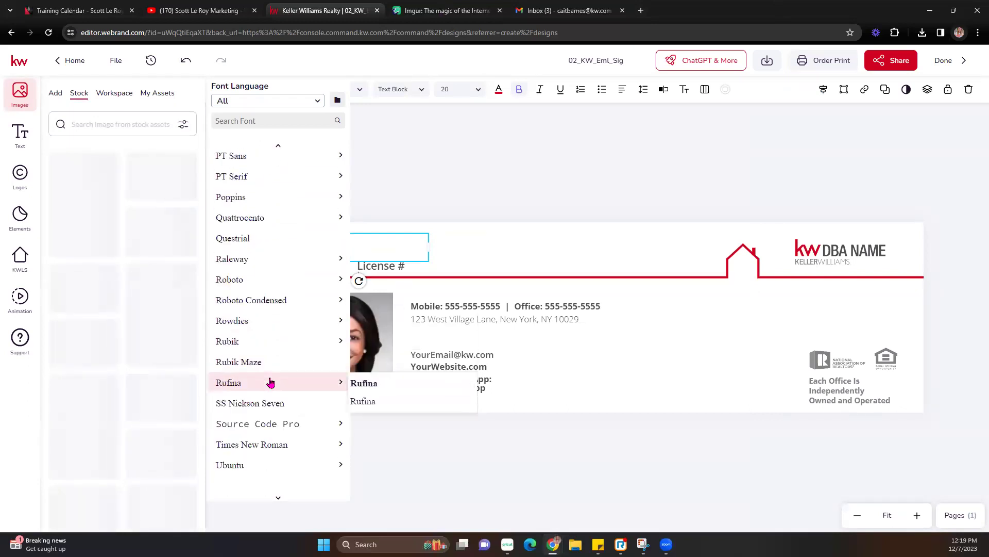
scroll(270, 381, "down", 5)
scroll(272, 381, "up", 2)
scroll(272, 381, "down", 1)
left_click(264, 379)
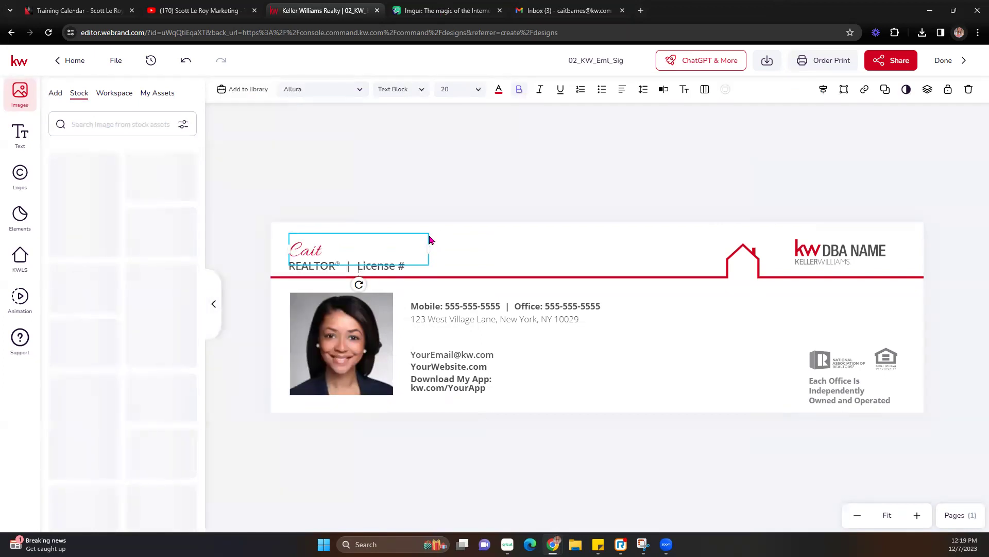
Step: Enlarge the name to size 38 and move it up above the REALTOR line
left_click(473, 91)
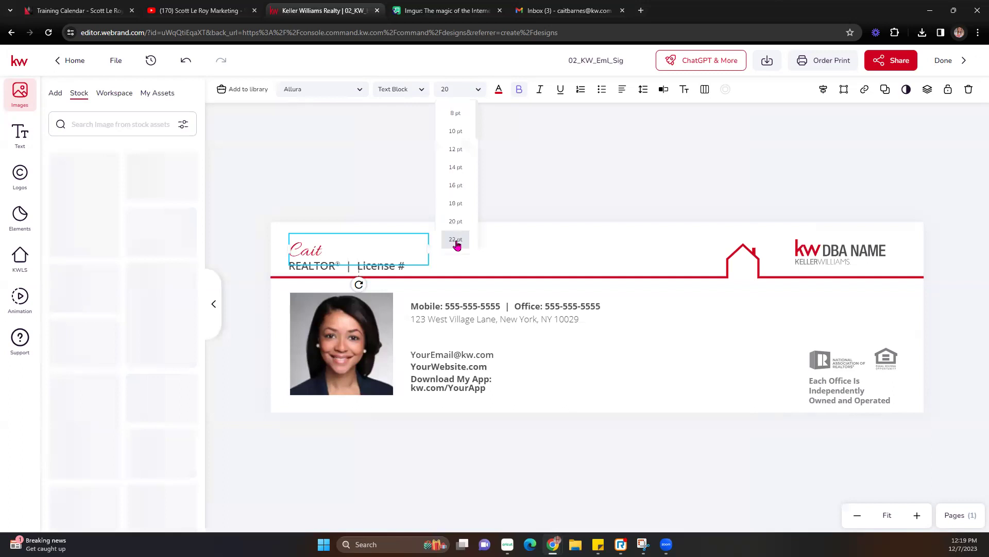
scroll(456, 236, "down", 3)
left_click(458, 231)
left_click_drag(393, 247, 391, 228)
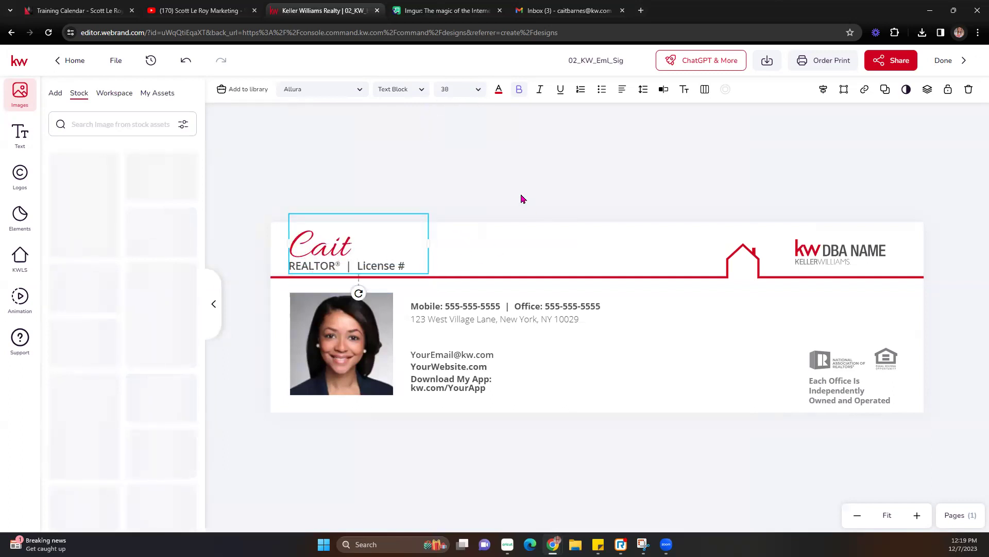
Step: Colour the name heading dark green (306D58)
left_click(498, 91)
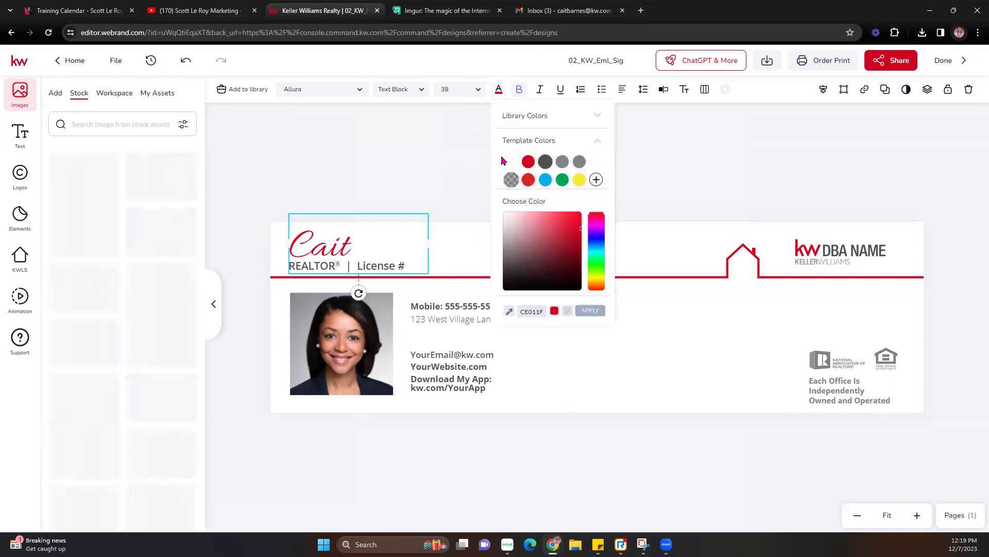
left_click(596, 236)
left_click_drag(596, 236, 547, 257)
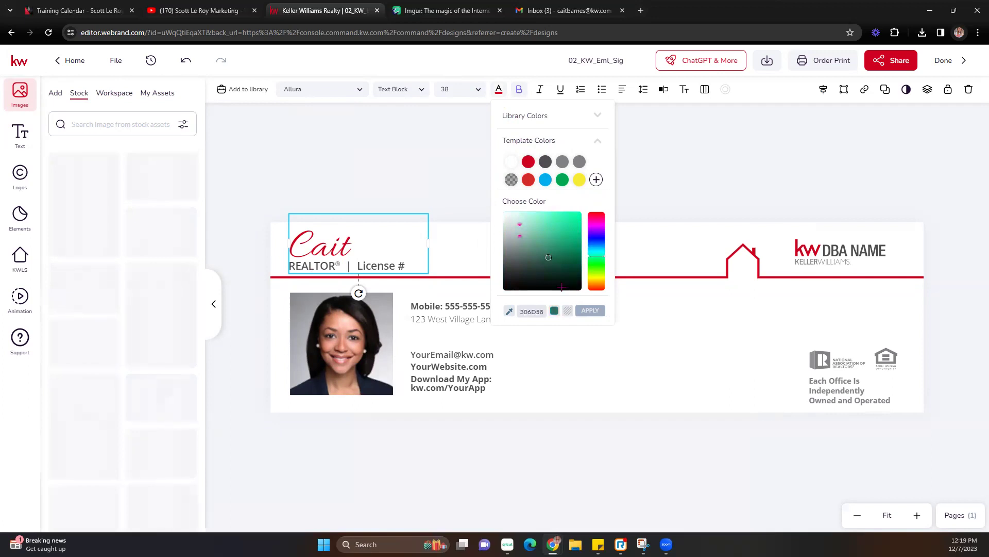
left_click(589, 311)
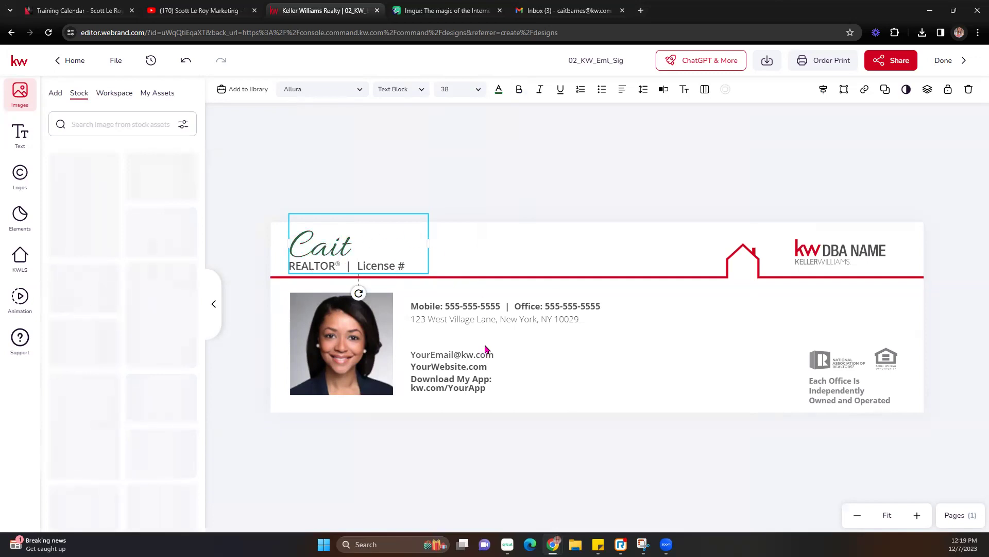
Step: Replace the Mobile/Office phone line with a saved phone number from Text > My Assets
left_click(473, 309)
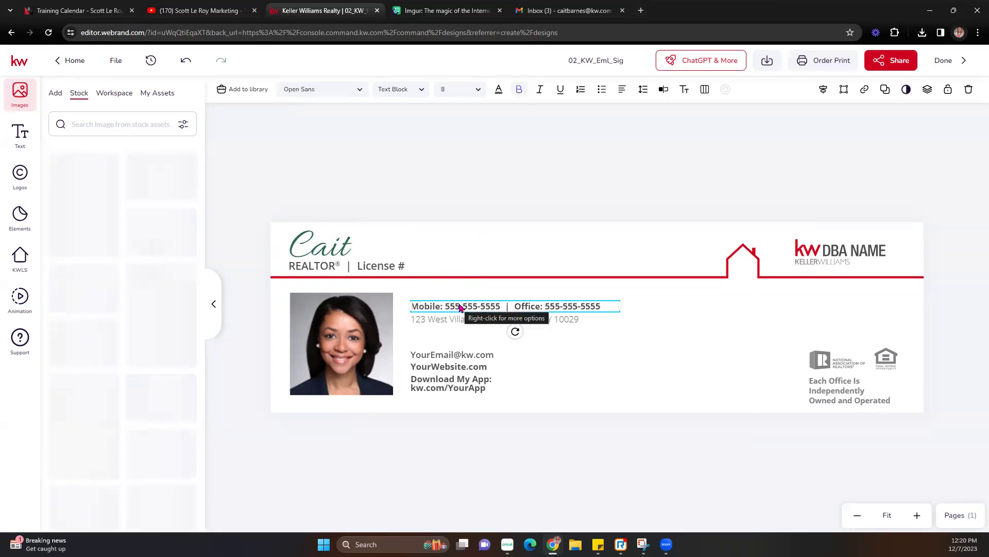
left_click(165, 98)
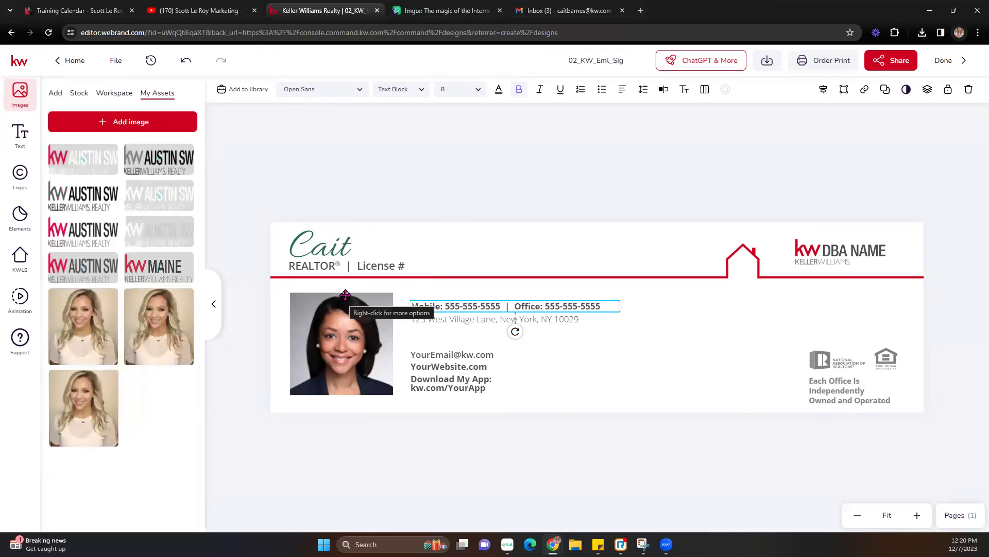
left_click(20, 136)
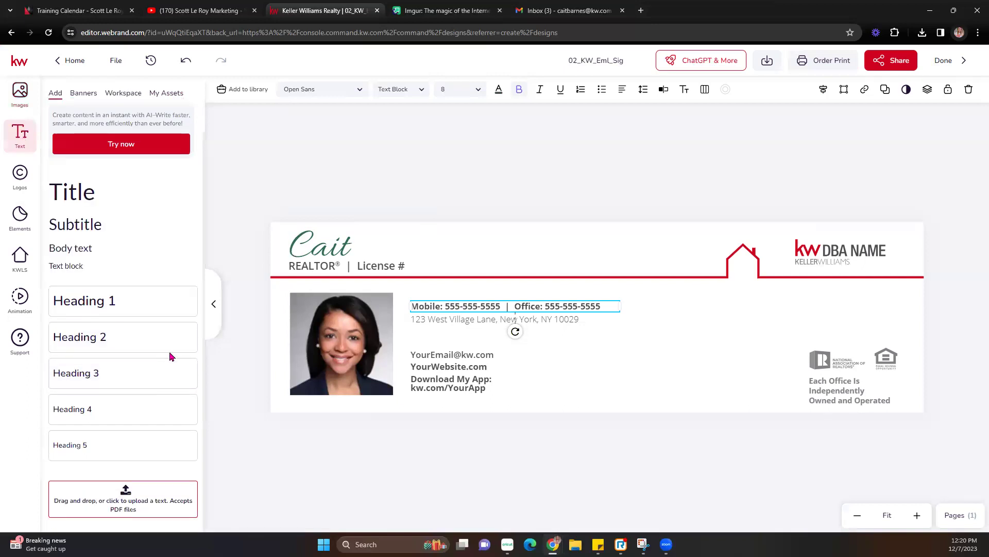
left_click(164, 96)
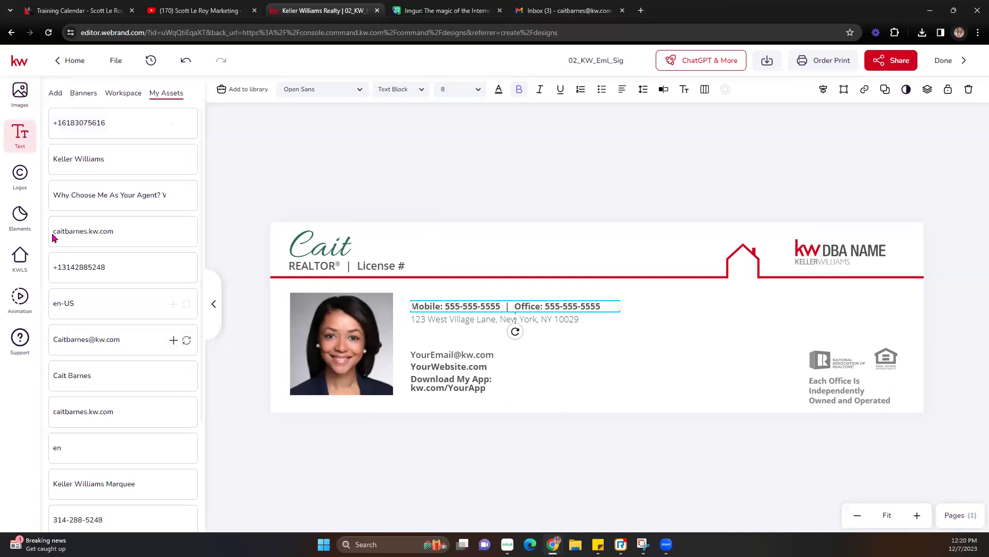
left_click(186, 128)
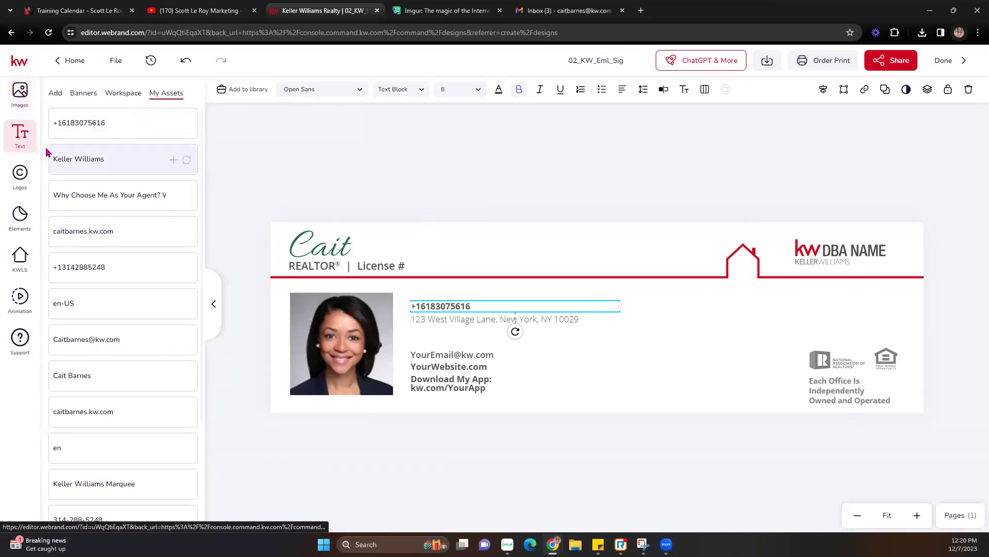
Step: Undo the phone line replacement and return to the image assets
left_click(19, 93)
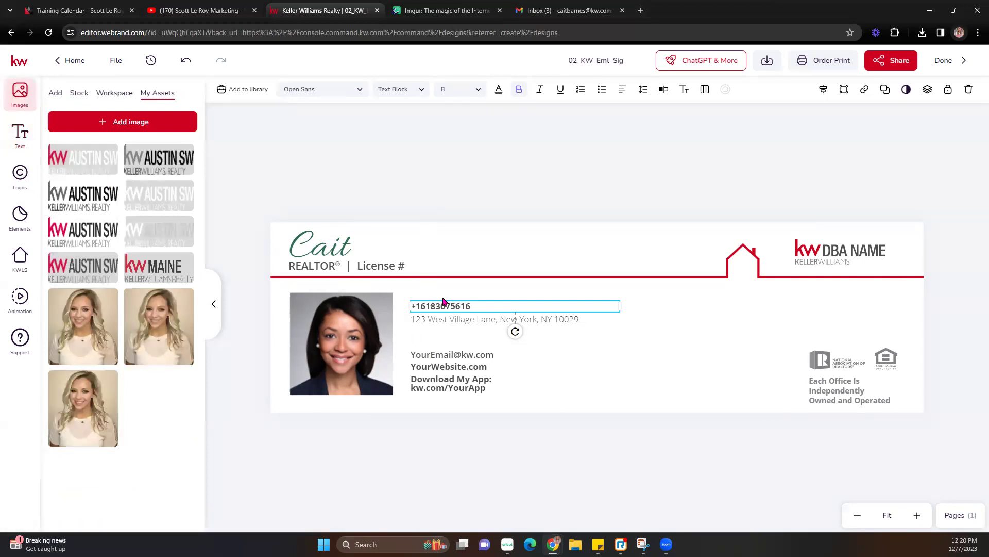
left_click(186, 60)
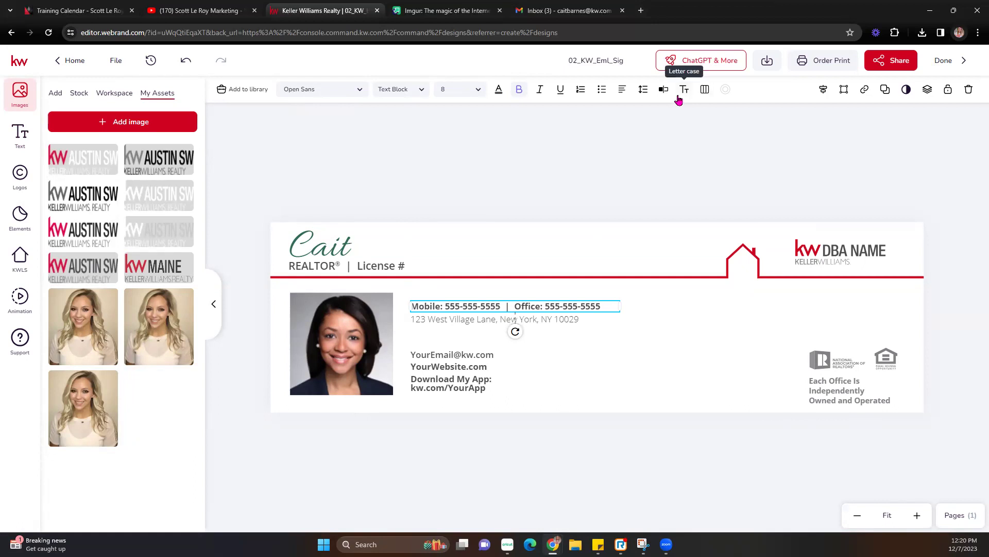
left_click(847, 252)
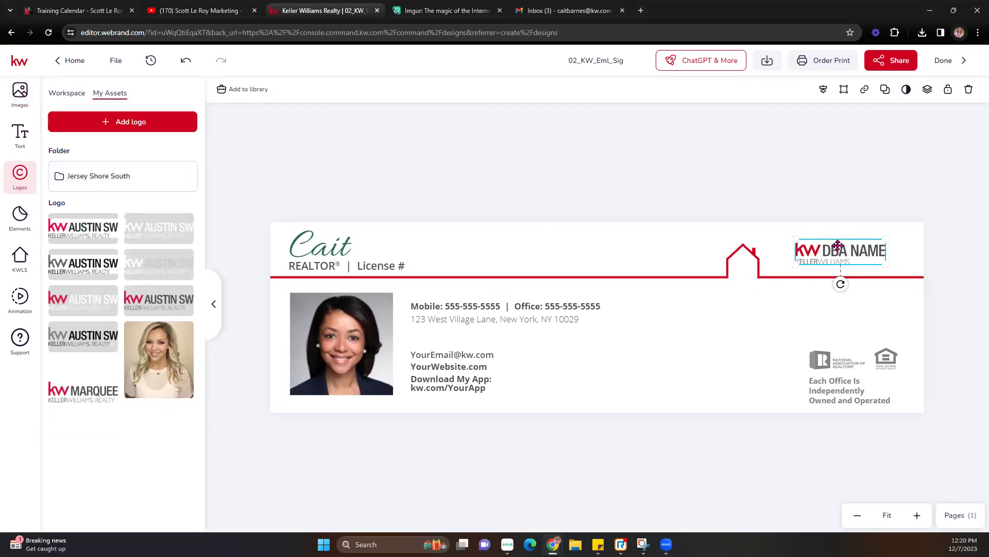
Step: Add an AUSTIN SW logo, drag it toward the header, then delete it
mouse_move(72, 240)
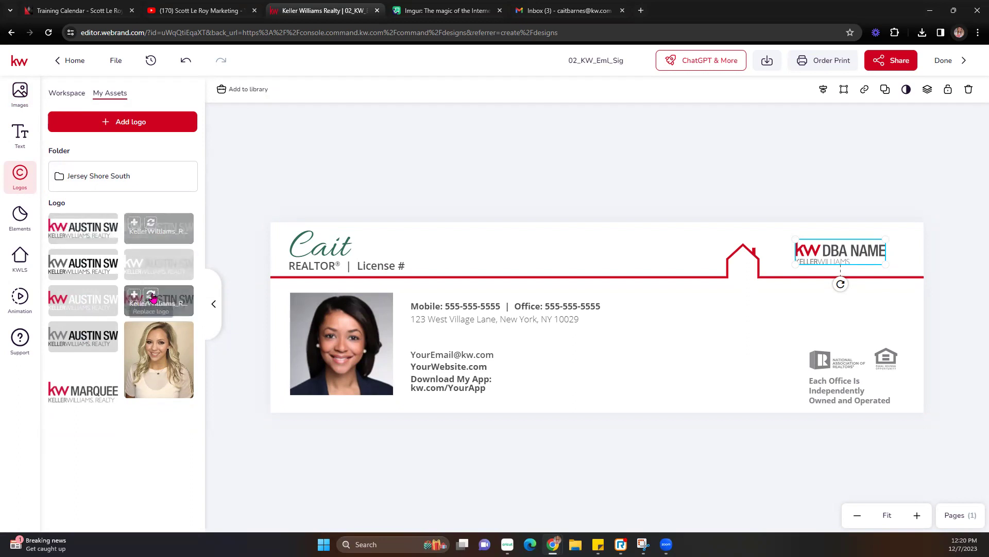
left_click(92, 344)
left_click_drag(606, 315, 656, 243)
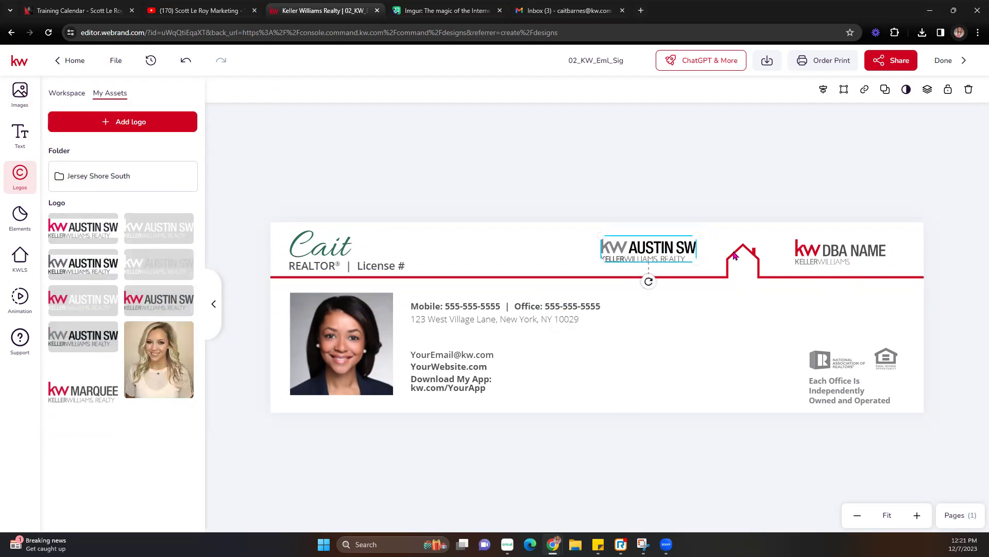
key("Delete")
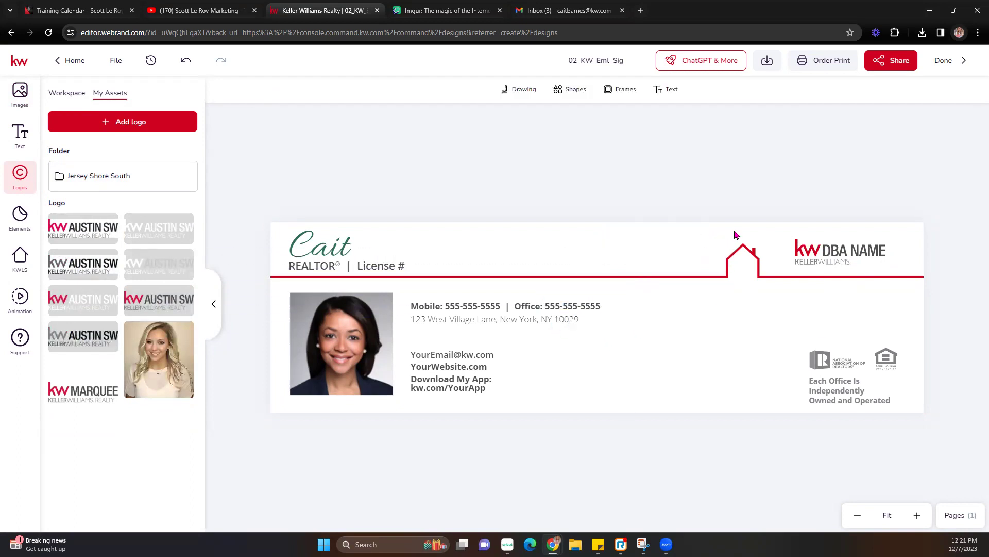
Step: Replace the DBA NAME placeholder logo with the AUSTIN SW logo, undoing the accidental enlargement
left_click(851, 252)
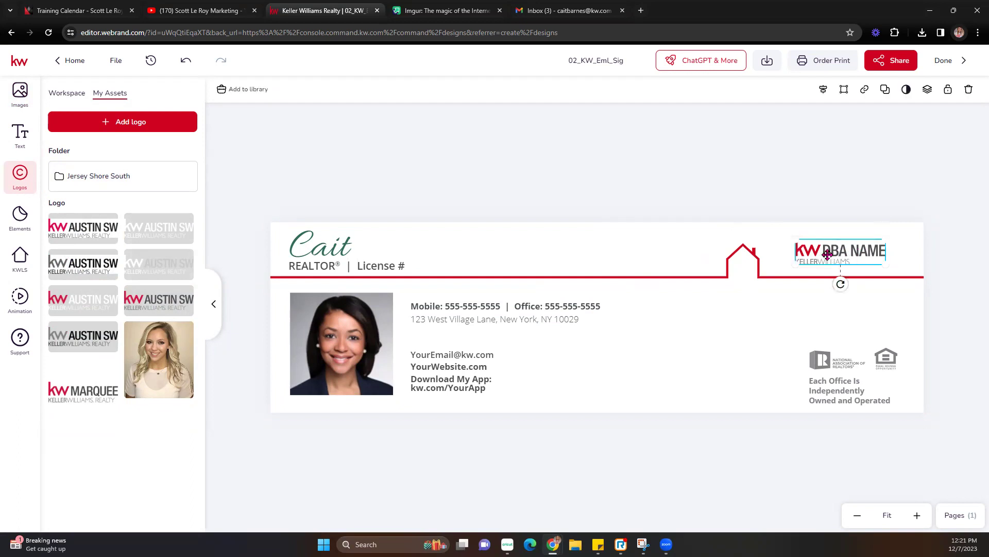
mouse_move(72, 334)
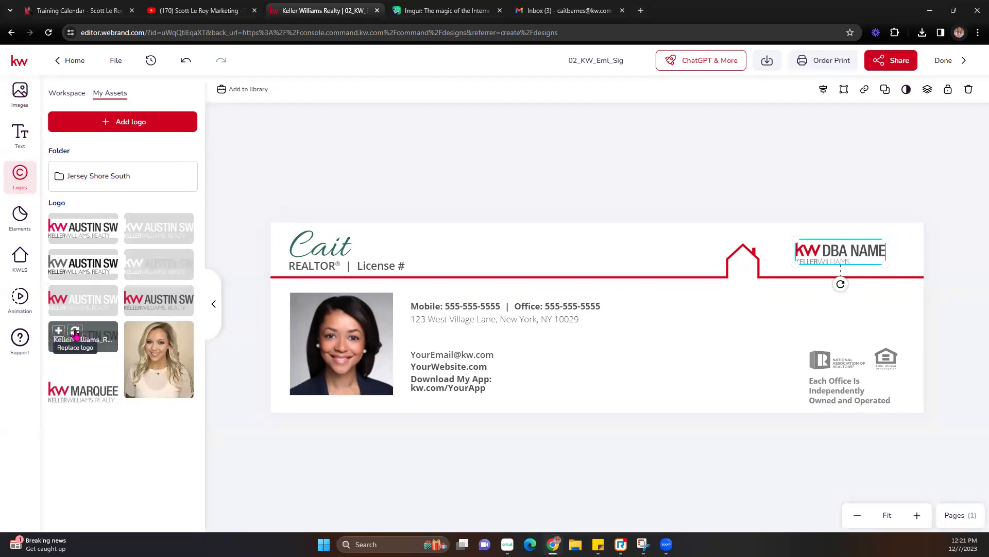
left_click(76, 334)
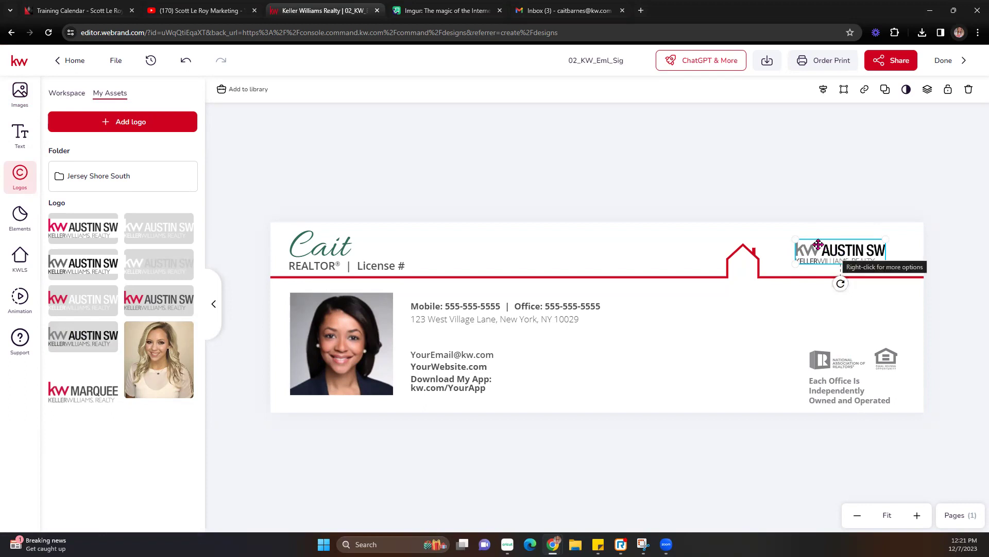
left_click_drag(796, 239, 742, 225)
key("ctrl+z")
left_click(194, 59)
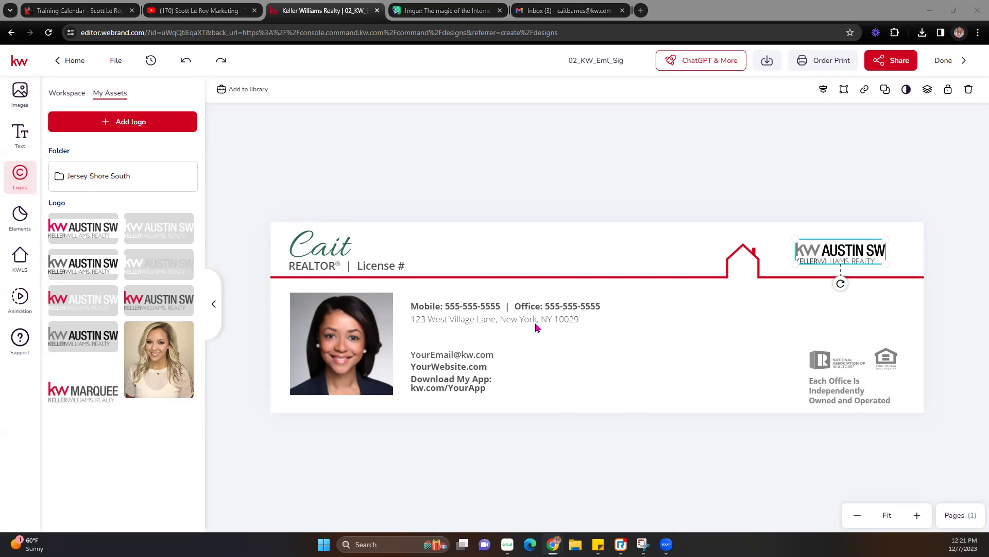
Step: Replace the License # placeholder beside REALTOR® with the saved phone number snippet
left_click(398, 266)
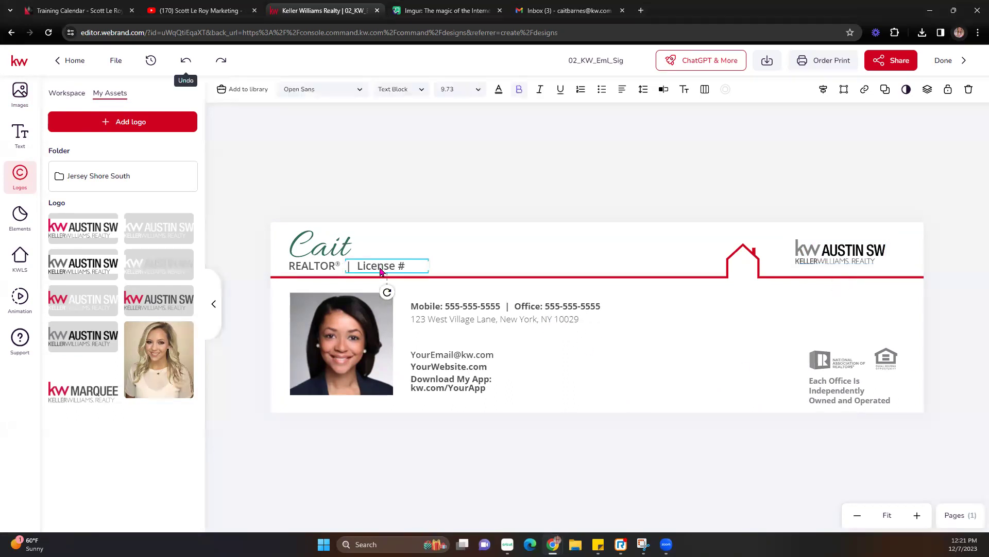
double_click(382, 272)
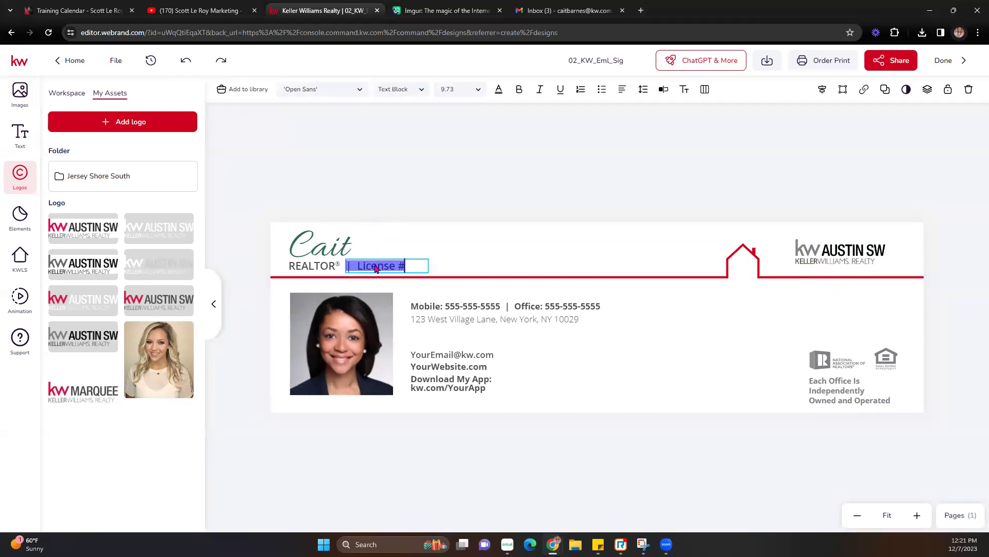
left_click(401, 266)
left_click(21, 135)
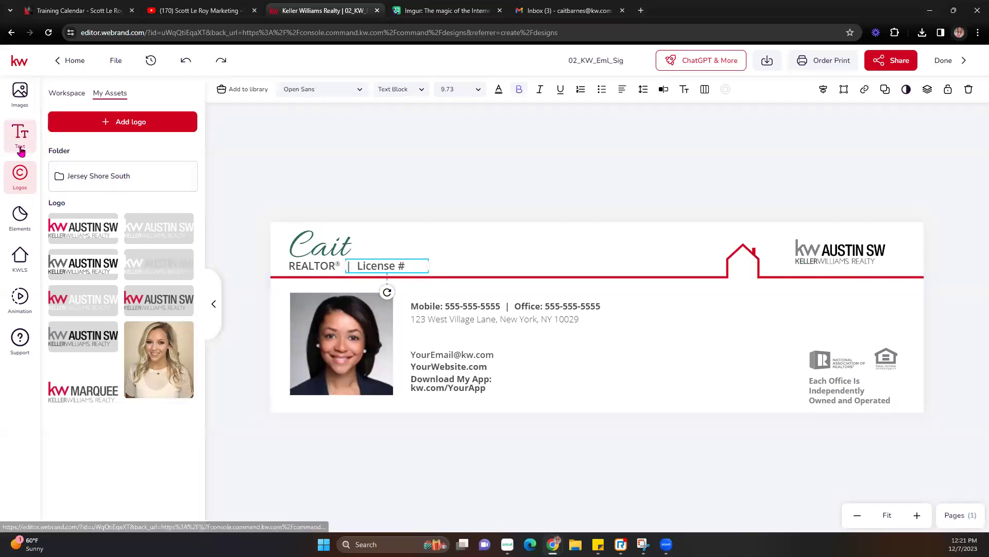
scroll(122, 367, "down", 3)
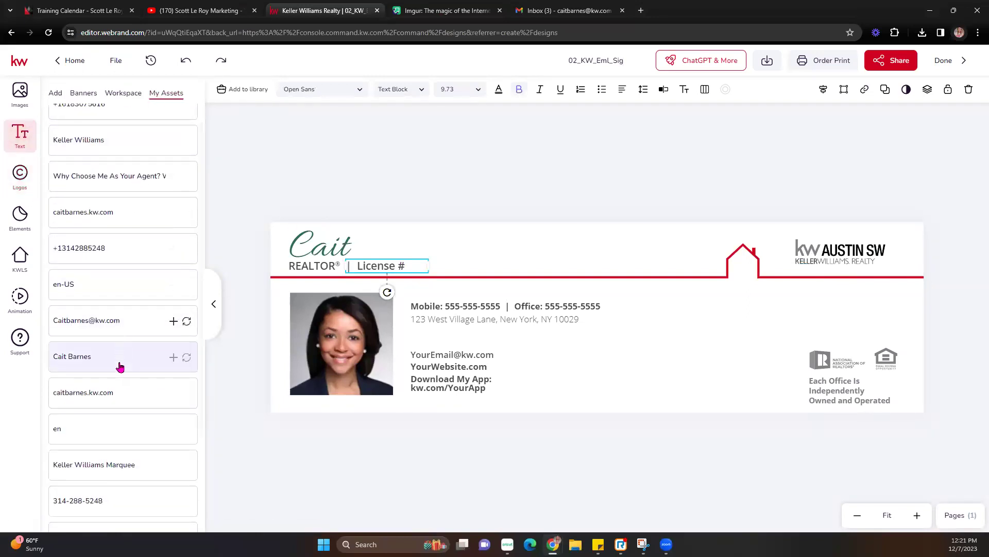
scroll(132, 390, "up", 3)
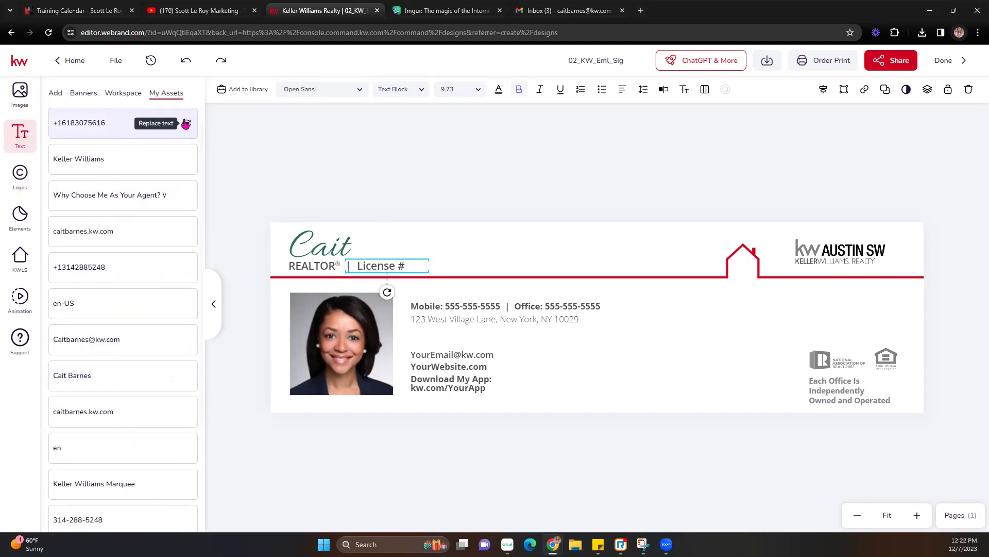
left_click(186, 122)
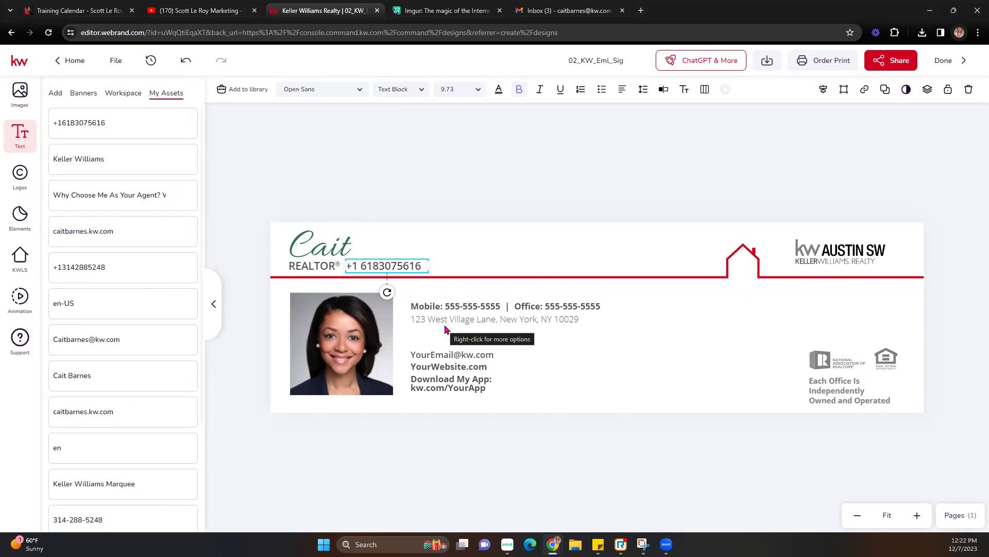
left_click(361, 336)
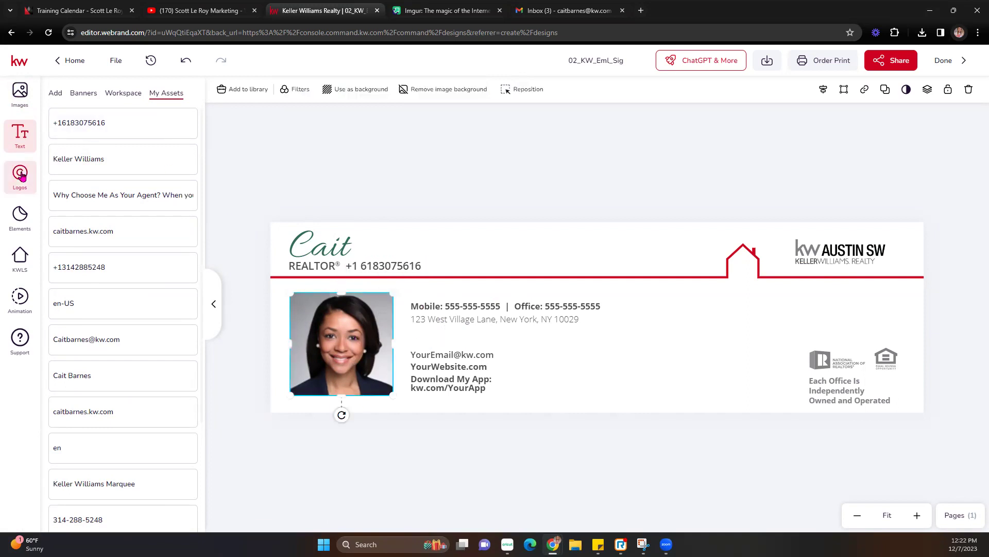
Step: Replace the sample headshot with the blonde agent photo from My Assets and shift it down in its frame
left_click(20, 92)
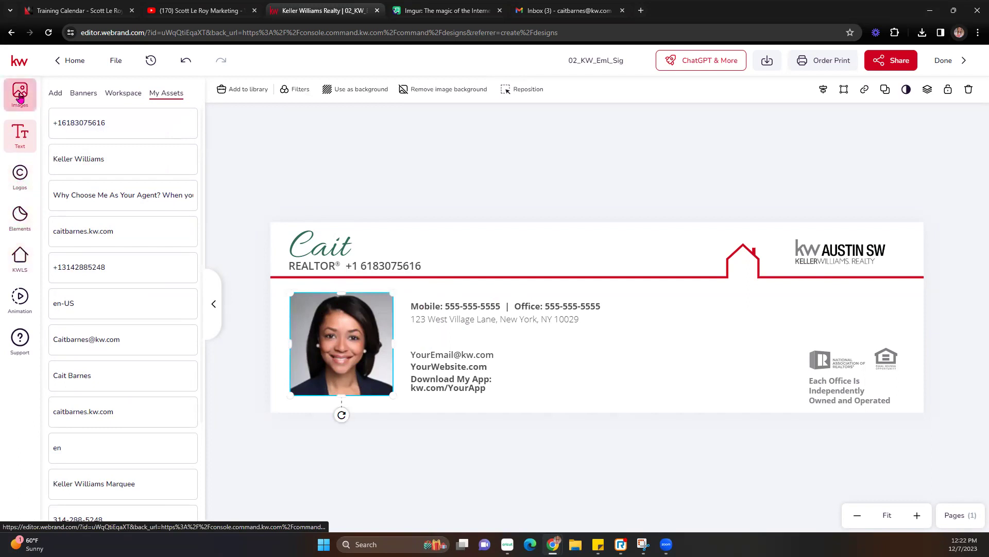
mouse_move(76, 304)
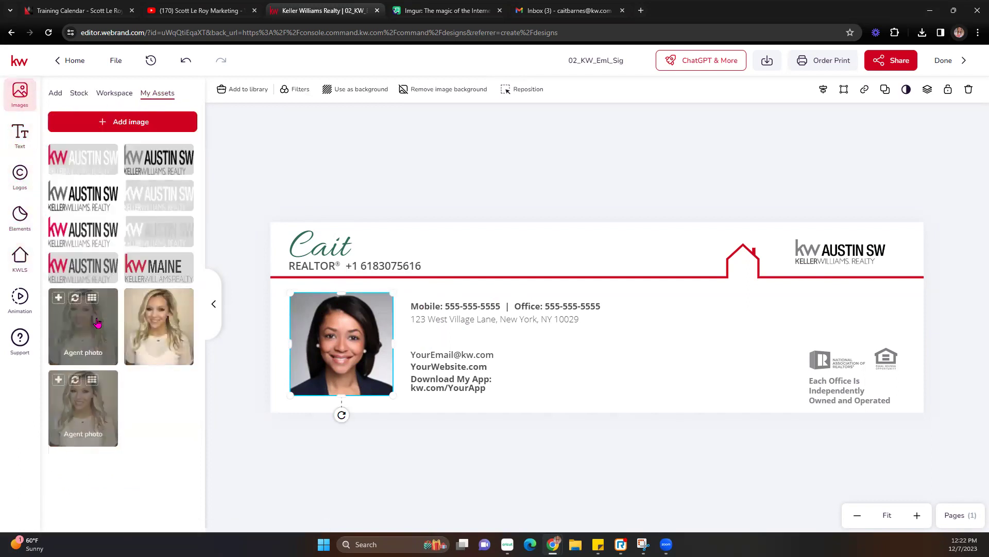
left_click(76, 299)
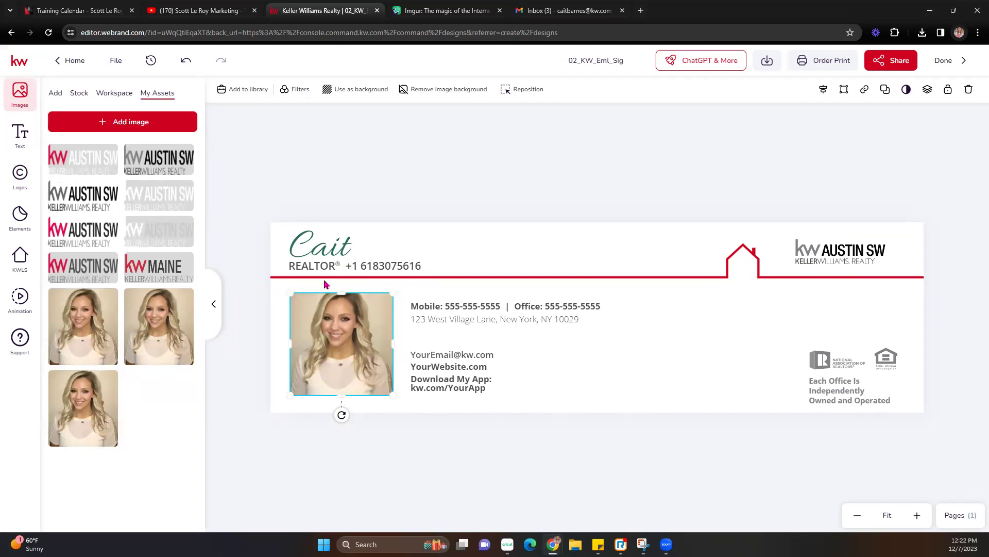
double_click(336, 308)
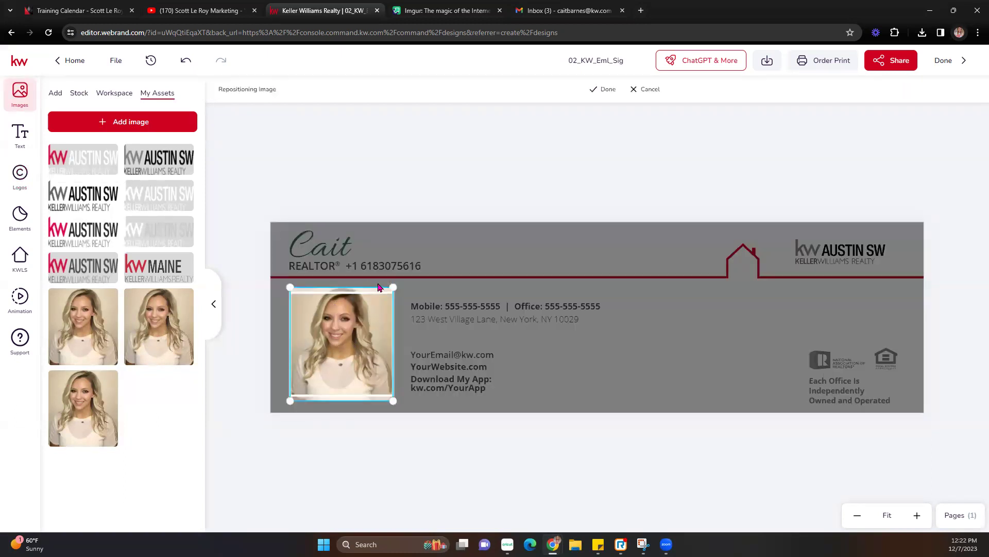
left_click_drag(359, 357, 358, 364)
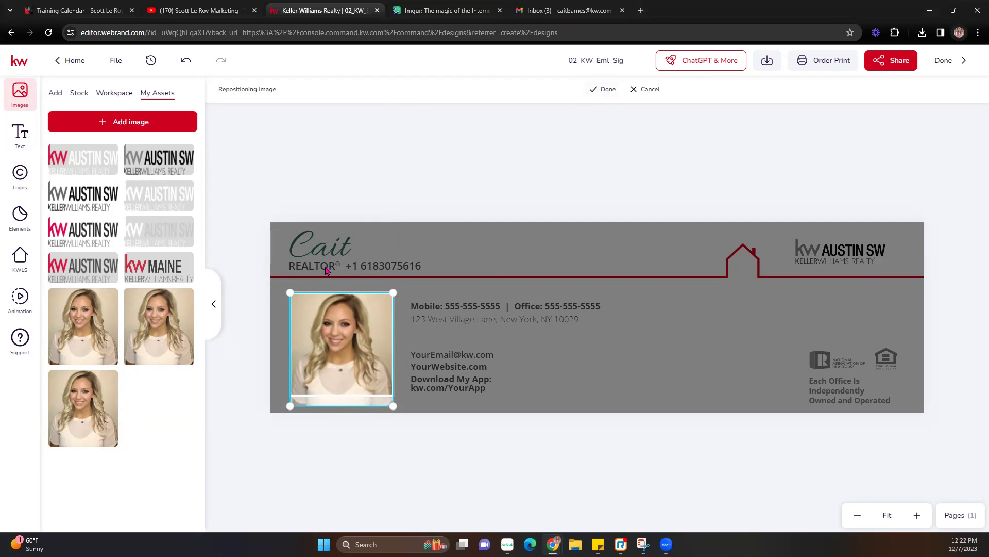
left_click(602, 90)
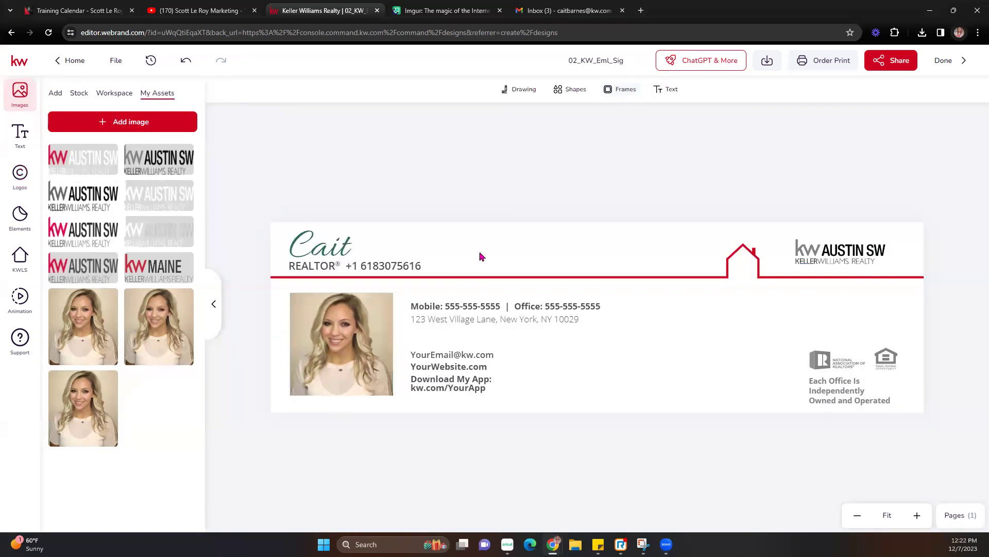
Step: Enlarge the headshot and position it beside the contact details
left_click(349, 336)
left_click_drag(290, 396, 285, 399)
double_click(340, 368)
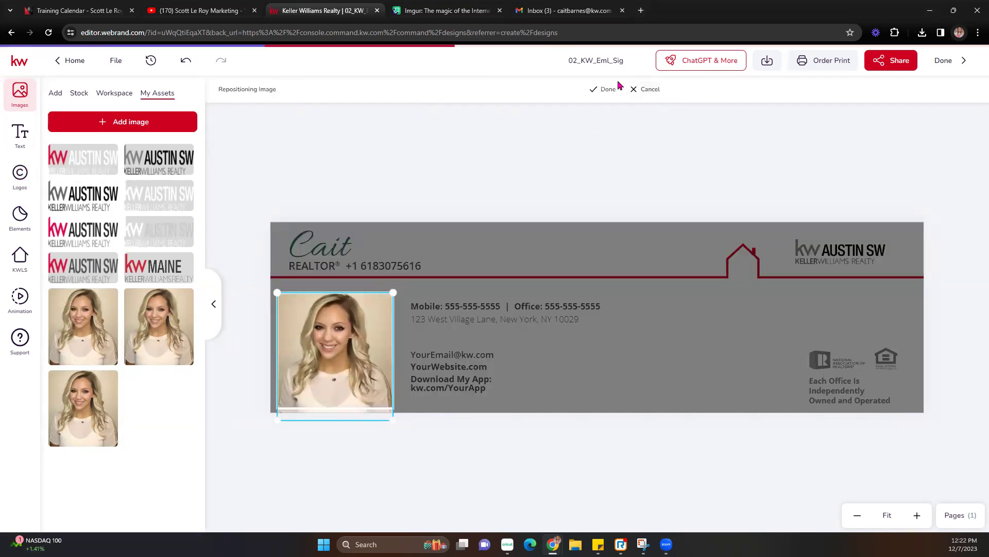
left_click(606, 91)
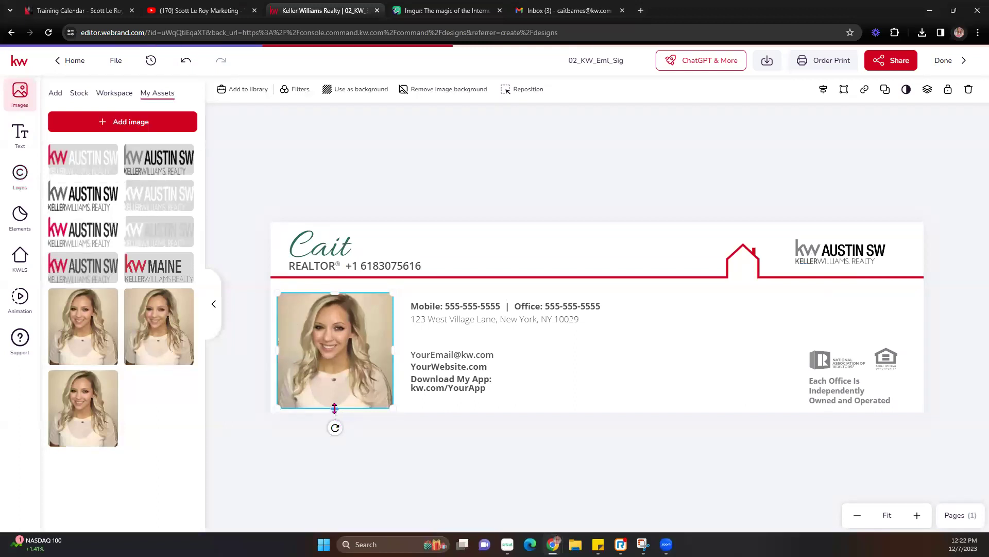
mouse_move(349, 356)
left_mouse_down()
mouse_move(360, 338)
mouse_move(355, 349)
left_mouse_up()
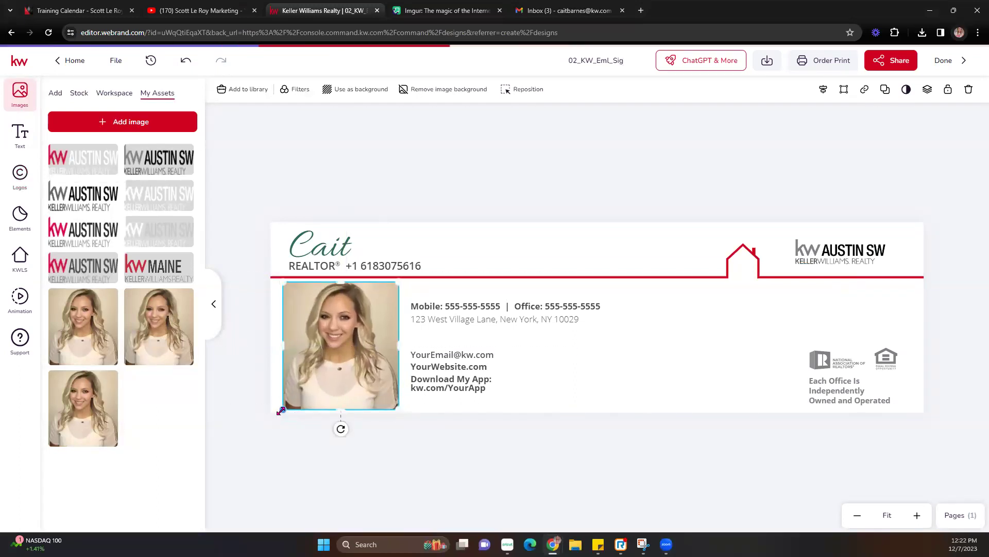
left_click_drag(284, 408, 290, 398)
mouse_move(331, 363)
left_mouse_down()
mouse_move(325, 353)
mouse_move(335, 369)
left_mouse_up()
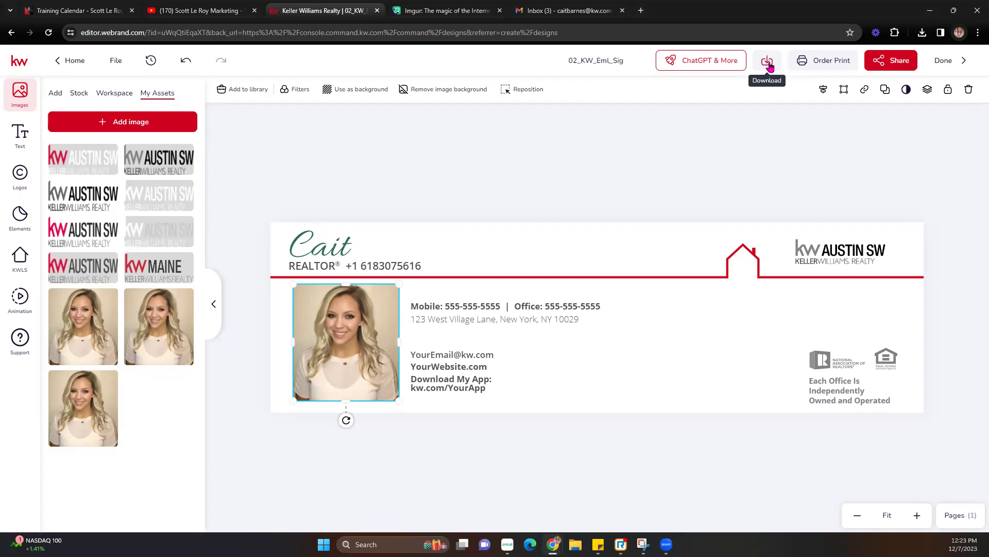
left_click(768, 61)
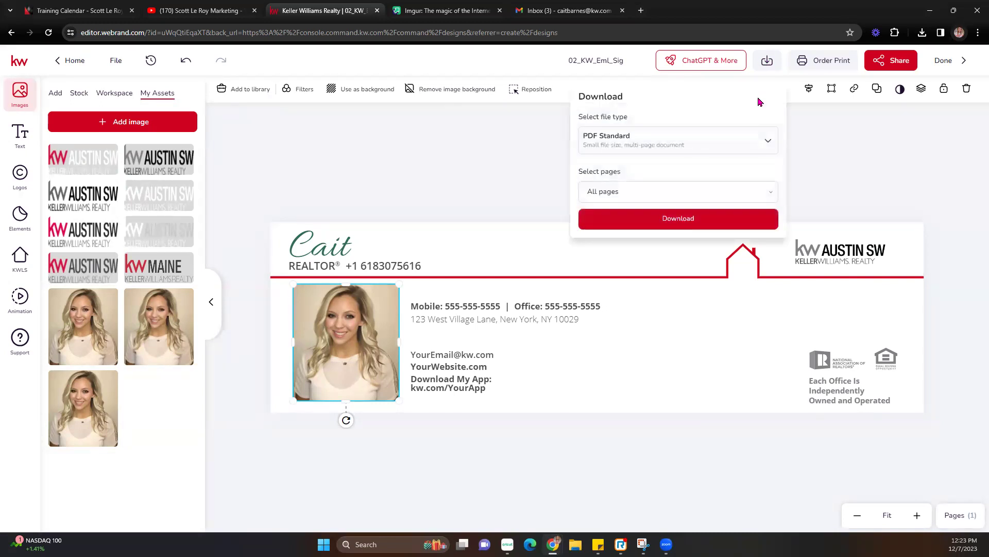
Step: Download the signature as a PNG file instead of PDF Standard and dismiss the notification
left_click(767, 143)
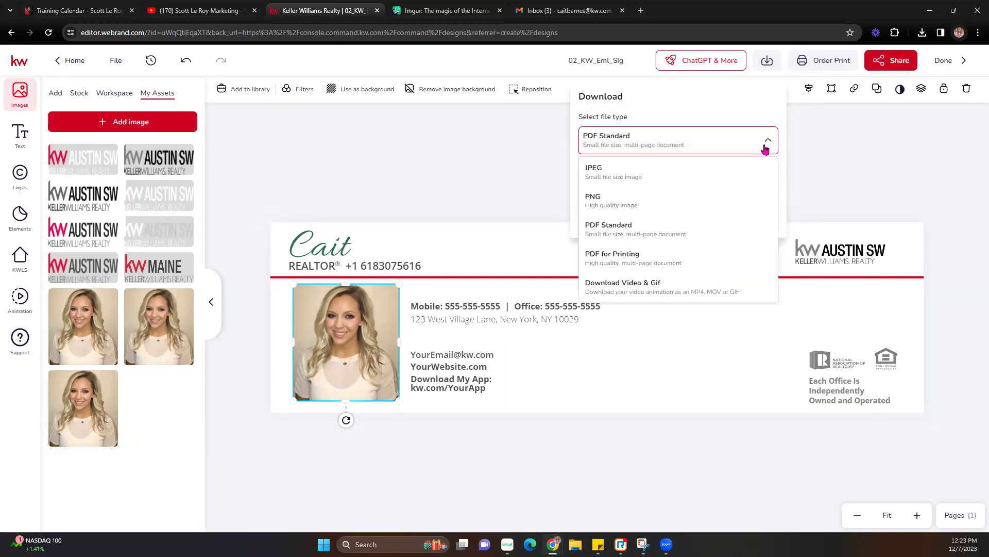
left_click(687, 202)
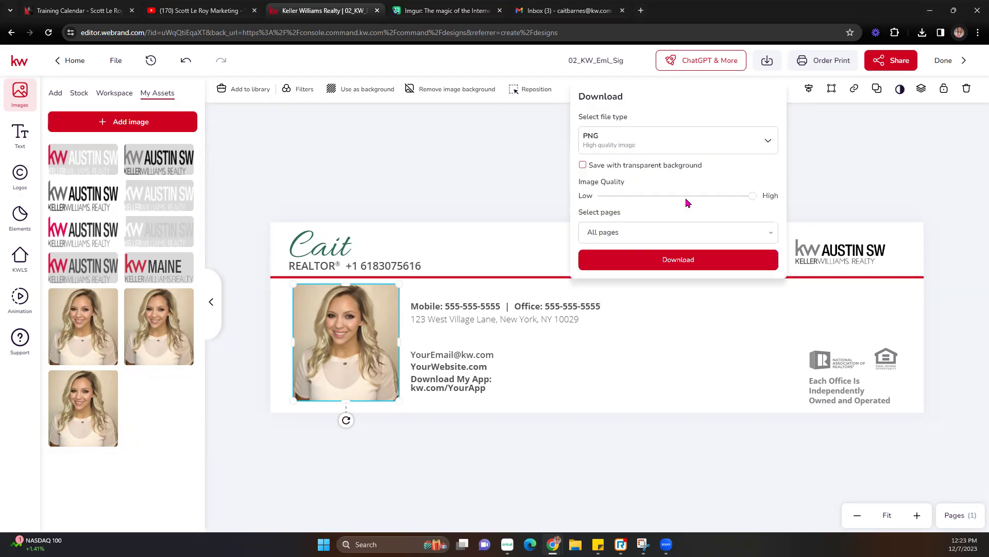
left_click(762, 264)
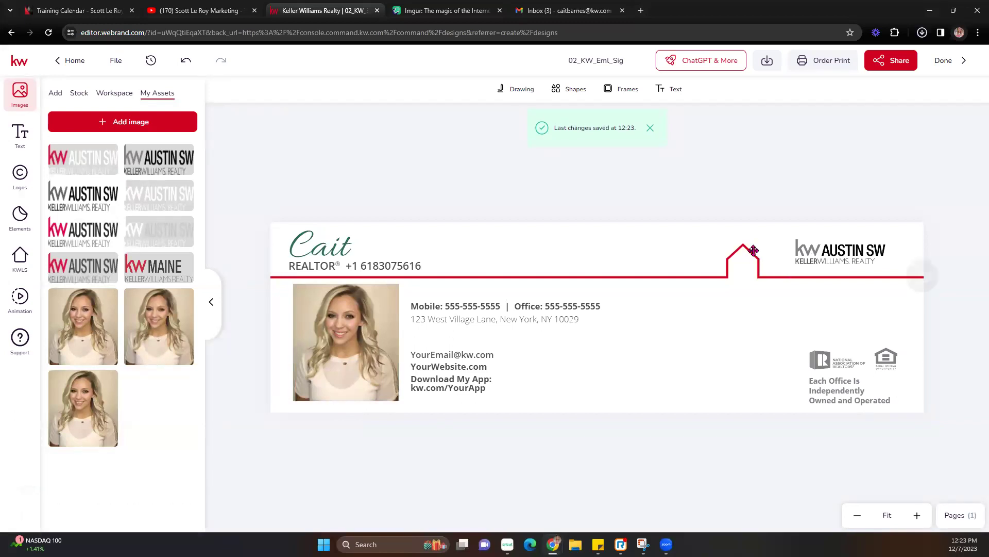
left_click(724, 162)
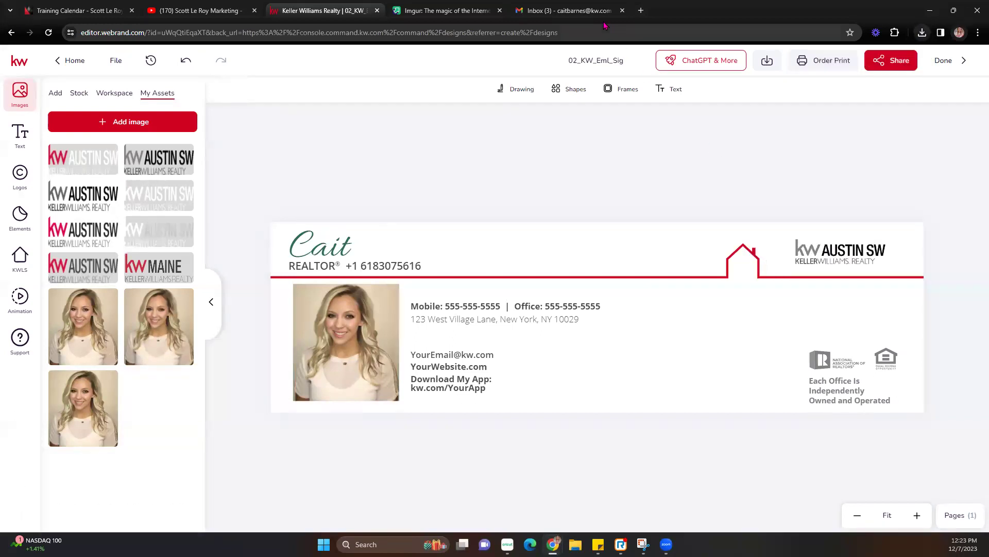
Step: Open Gmail's full settings page from the gear menu, then go to the Imgur tab
left_click(585, 10)
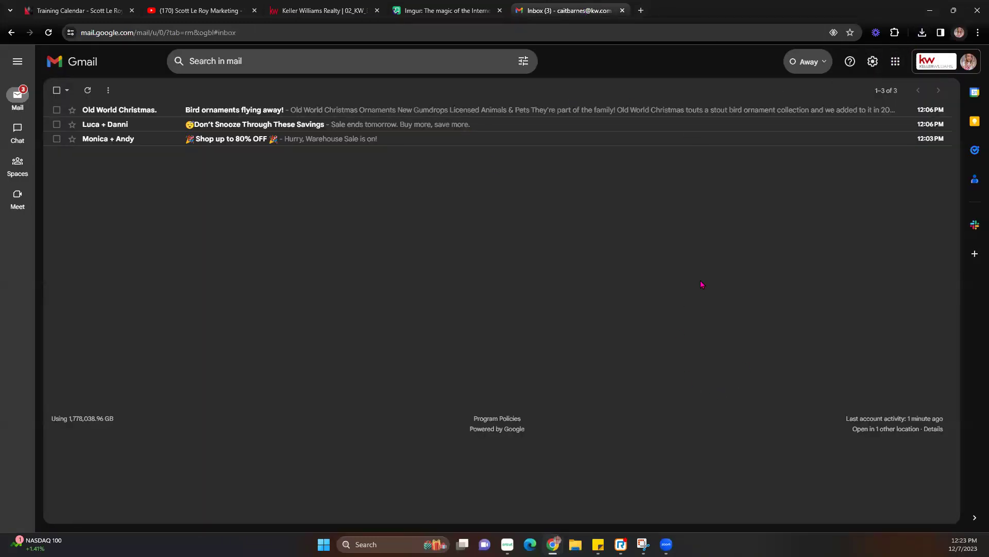
left_click(873, 62)
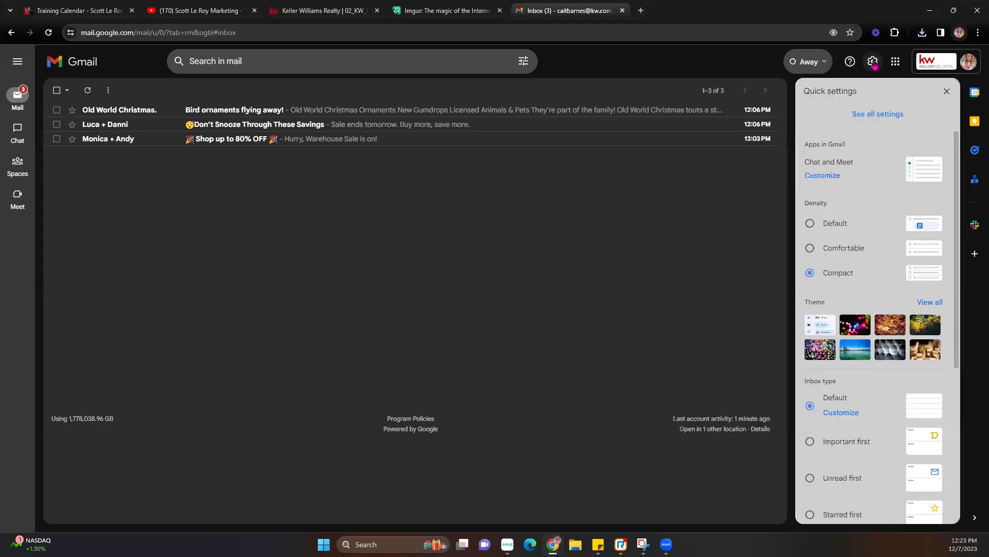
left_click(870, 114)
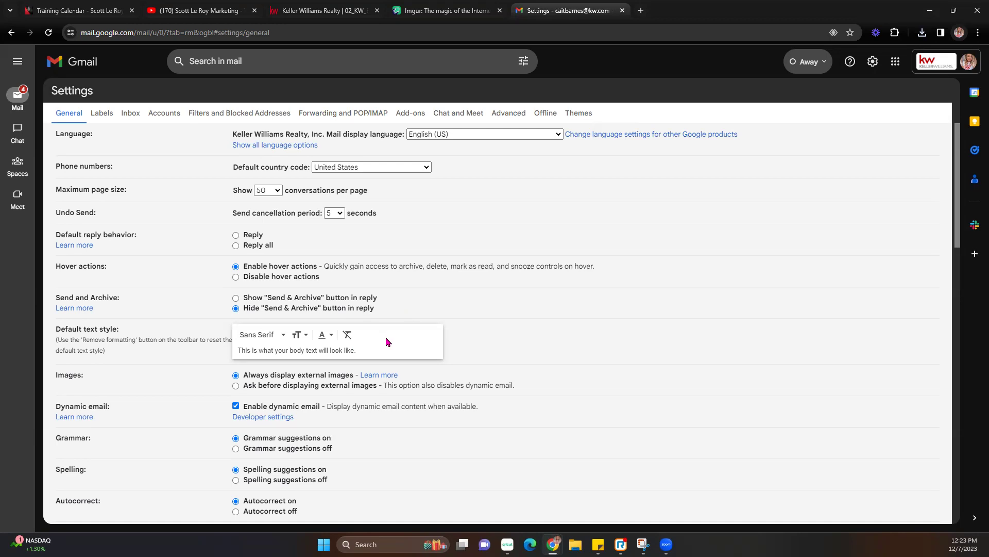
left_click(414, 11)
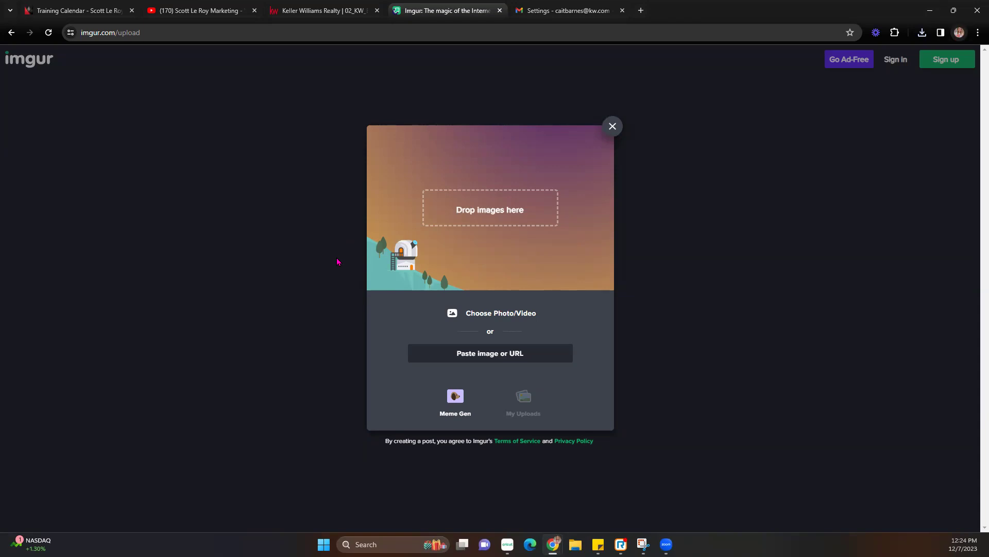
Step: Reload Imgur and upload the downloaded signature PNG from Downloads as a new post, then return to Gmail
left_click(612, 125)
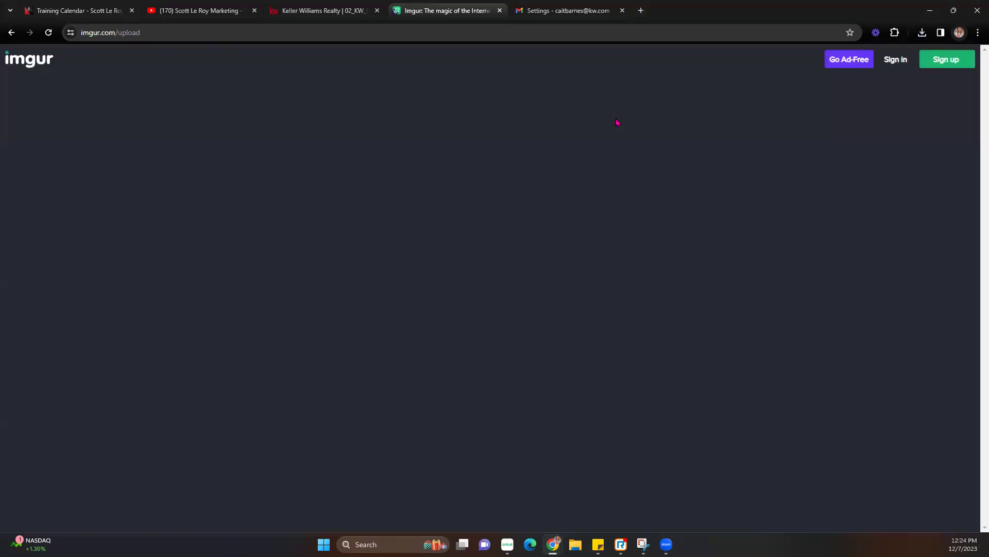
left_click(48, 33)
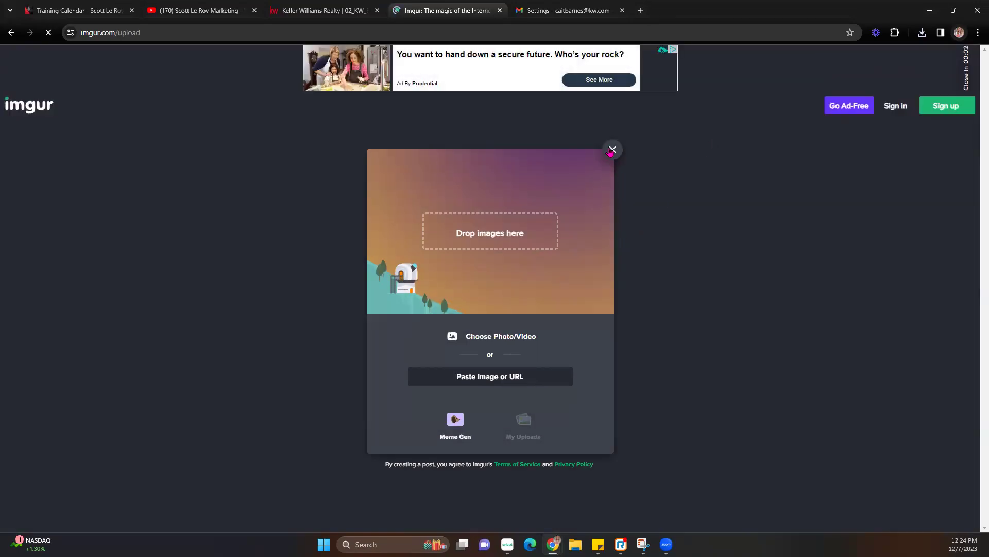
left_click(611, 149)
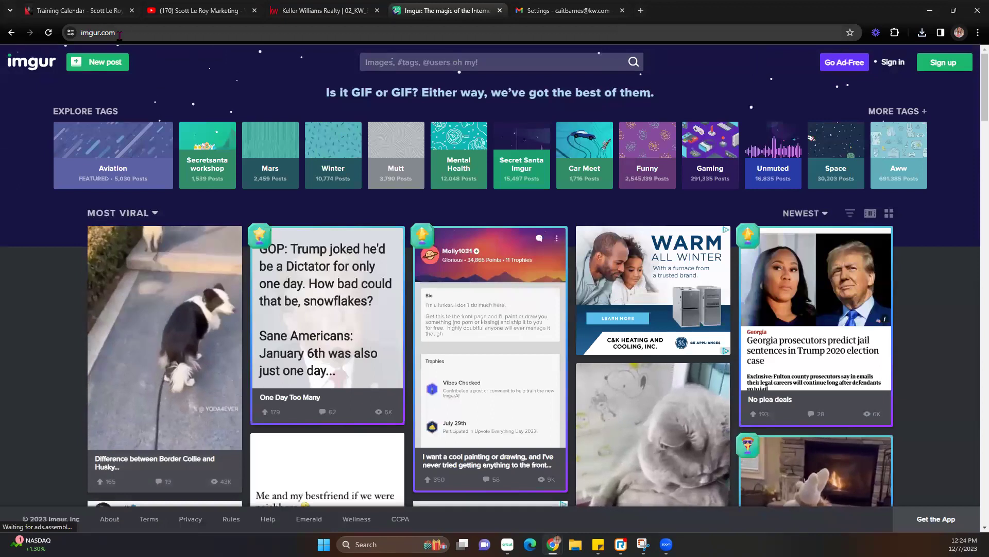
left_click(74, 32)
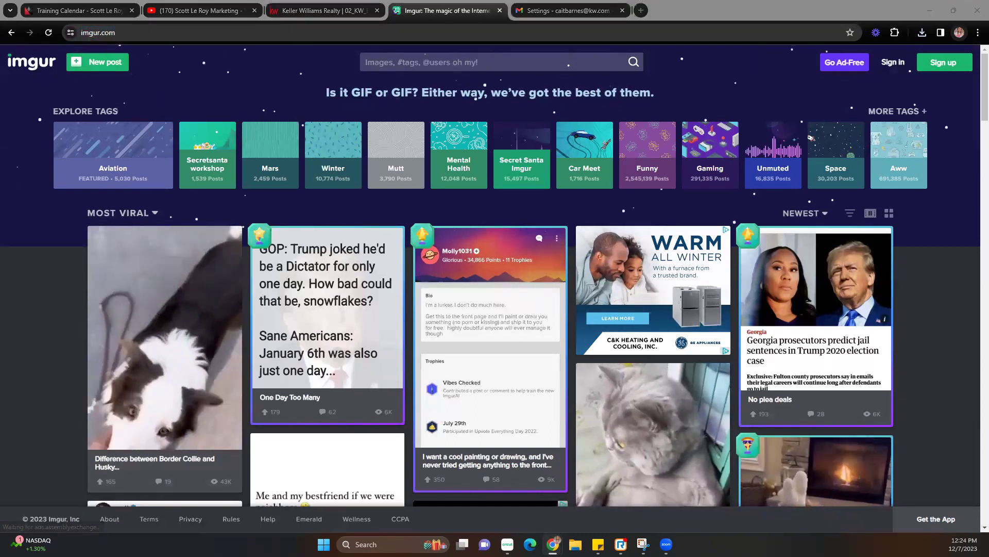
left_click(90, 66)
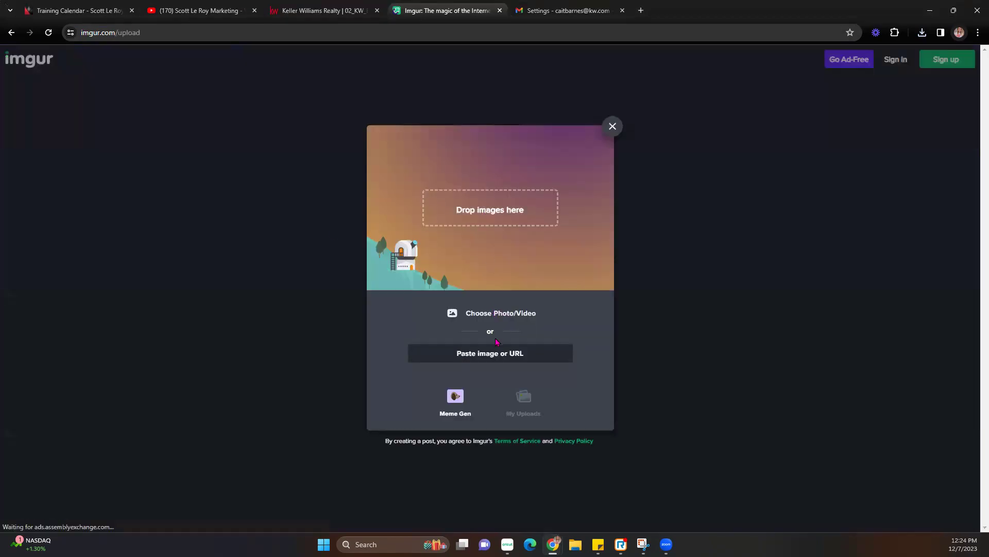
left_click(496, 314)
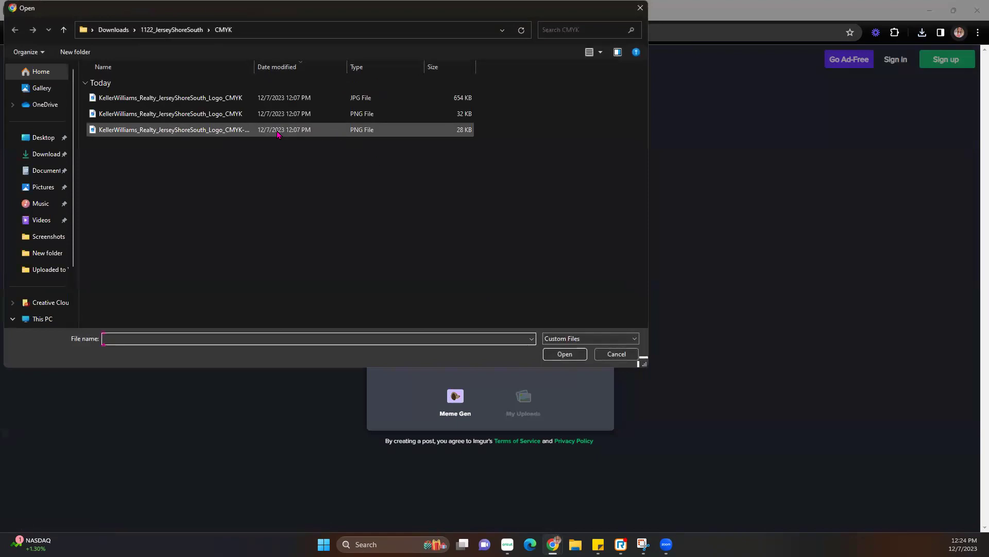
left_click(43, 160)
double_click(113, 107)
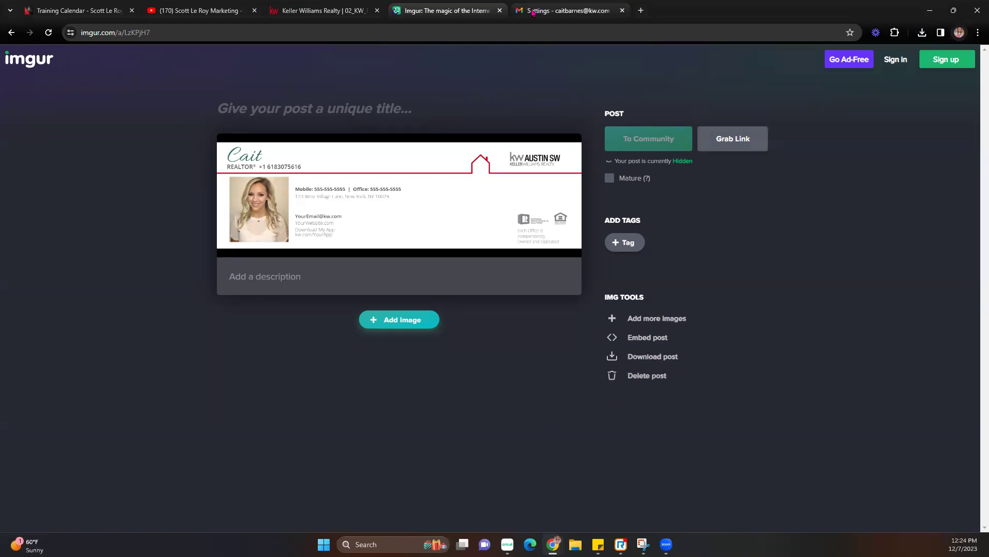
left_click(567, 12)
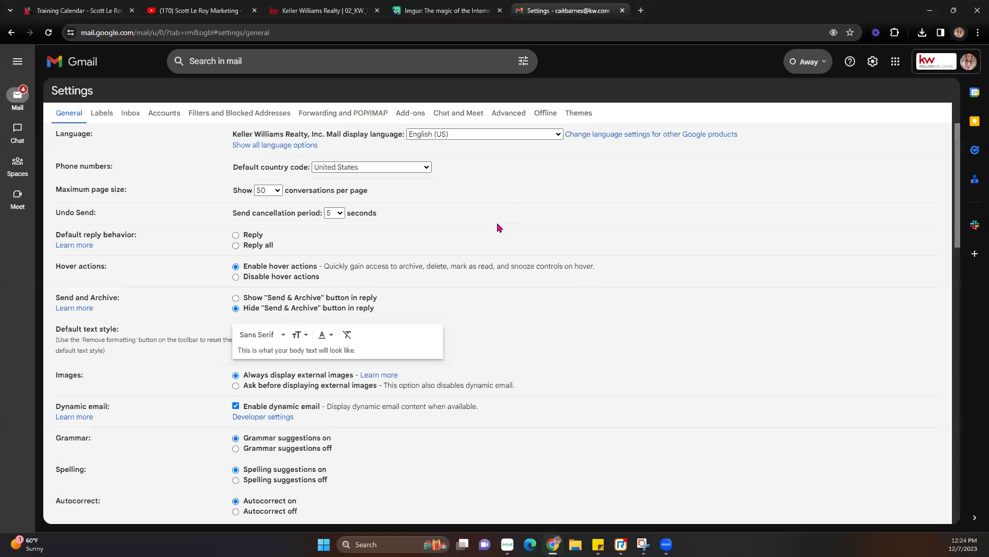
Step: Scroll General settings, highlighting the Vacation responder and Signature settings
scroll(470, 374, "down", 5)
scroll(469, 376, "down", 14)
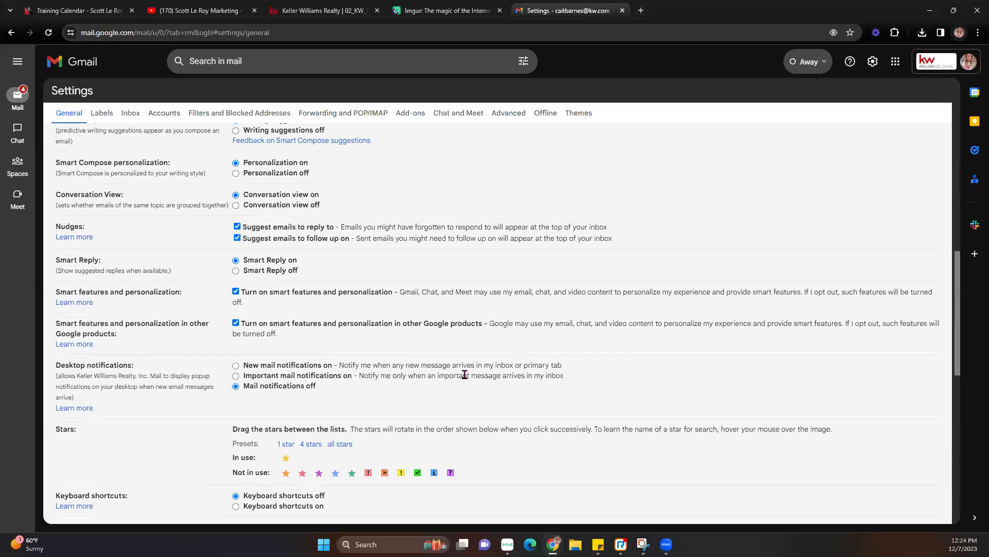
scroll(462, 379, "up", 11)
scroll(292, 172, "up", 7)
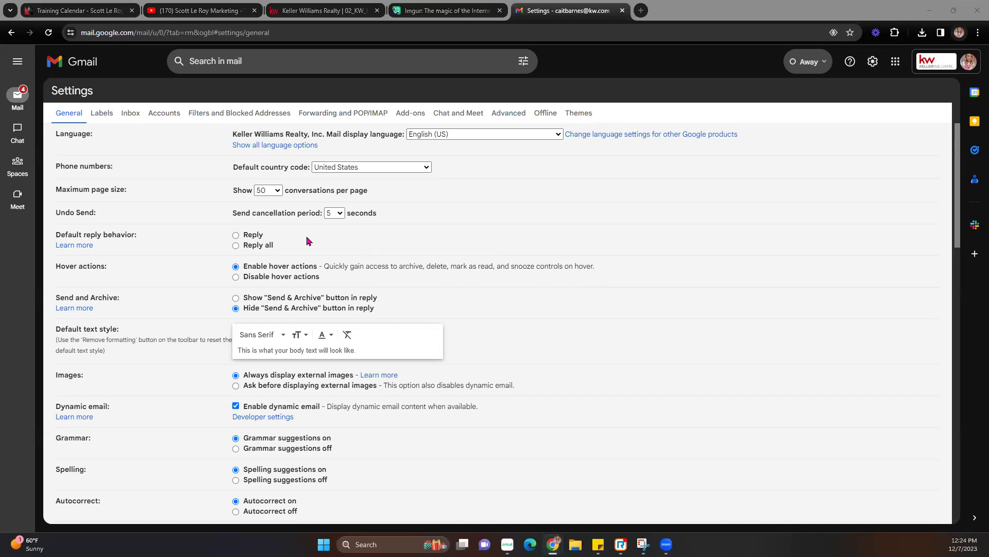
scroll(341, 232, "down", 20)
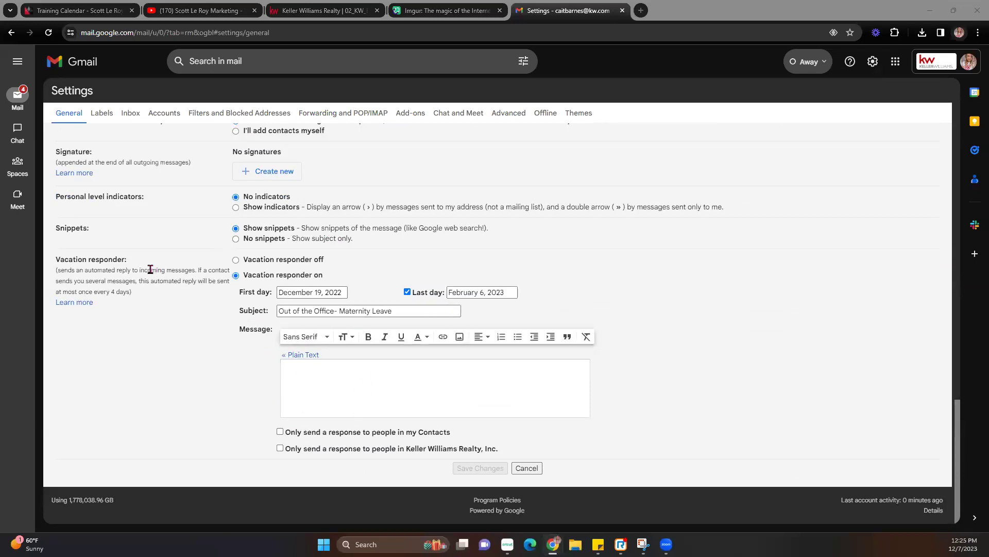
left_click_drag(65, 259, 138, 265)
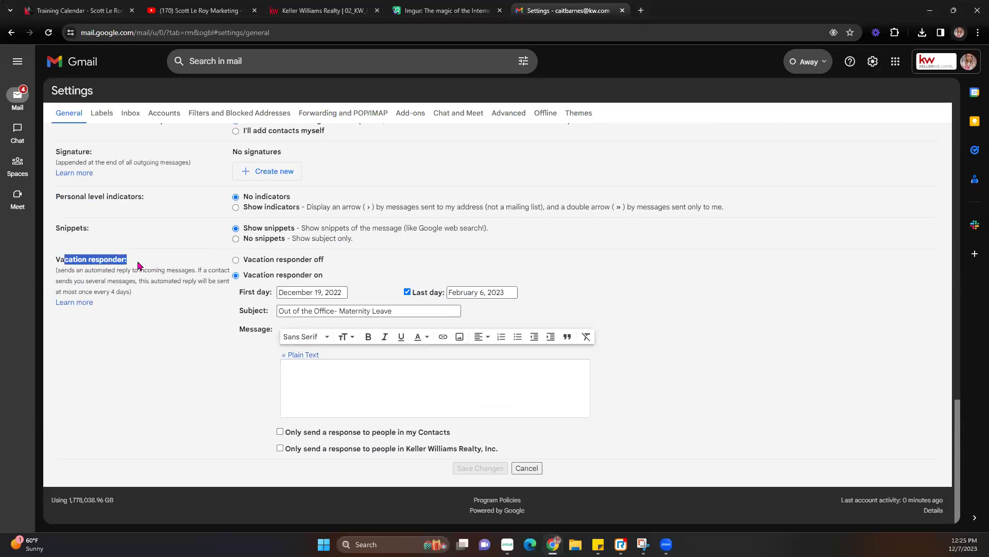
left_click(163, 381)
scroll(163, 380, "up", 2)
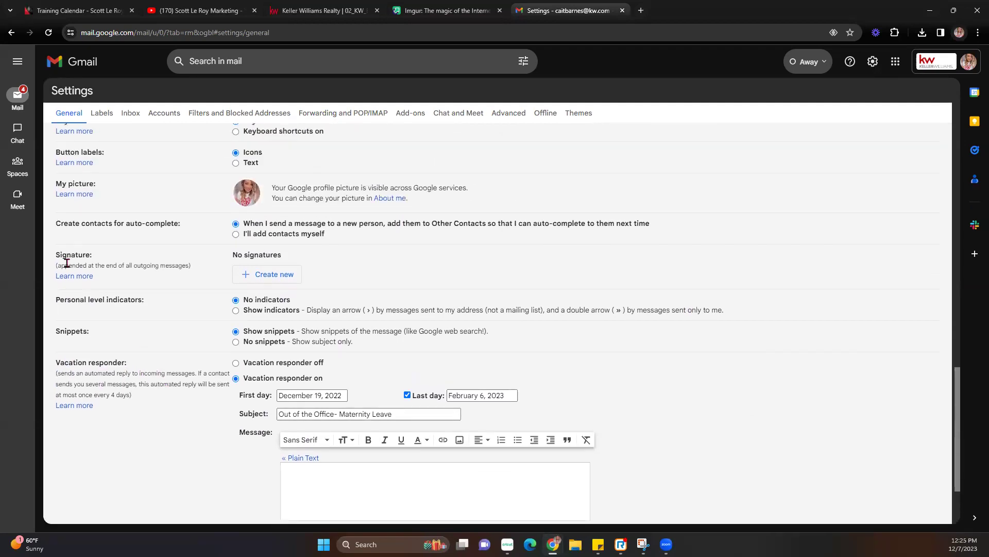
left_click_drag(57, 252, 298, 258)
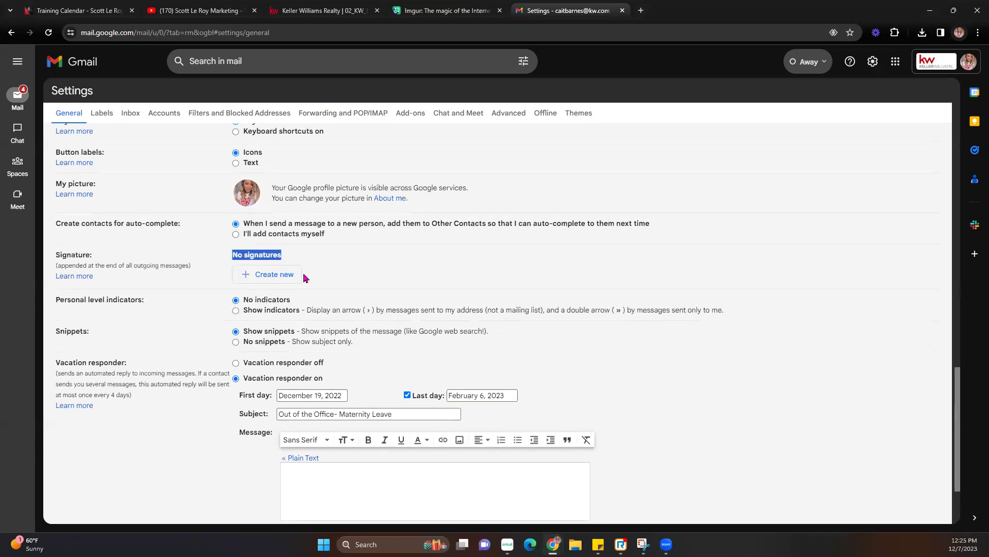
Step: Create a new signature named 12/7/23
left_click(284, 278)
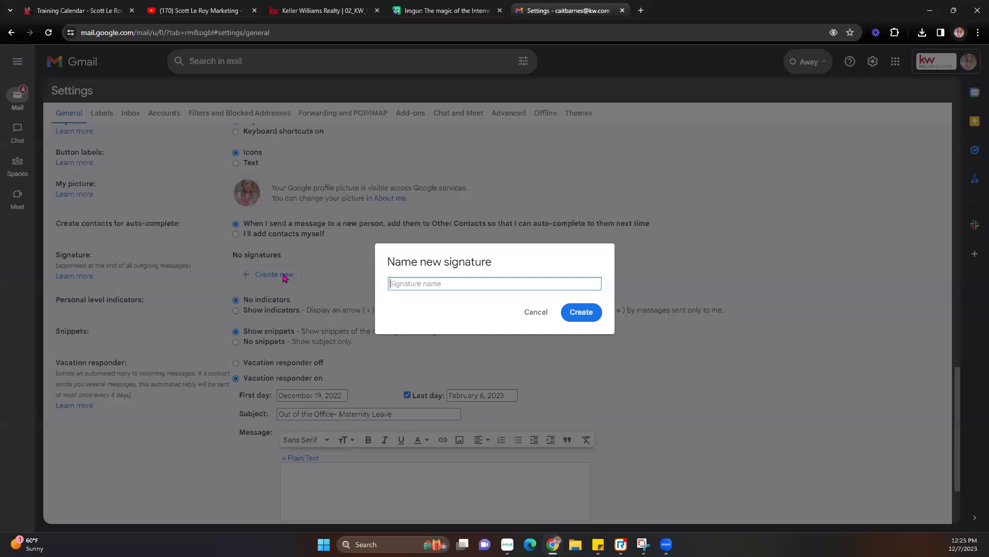
type("1")
left_click(589, 311)
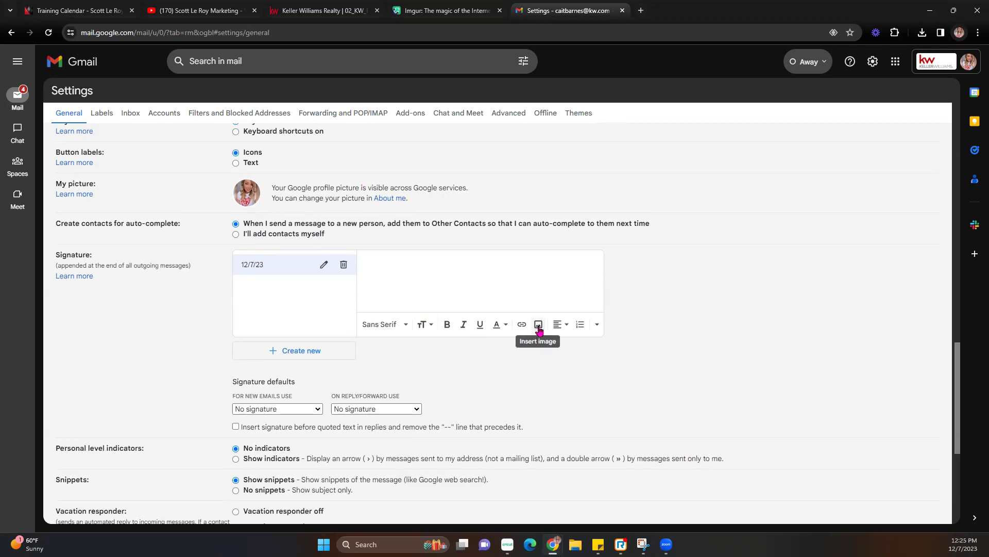
left_click(538, 326)
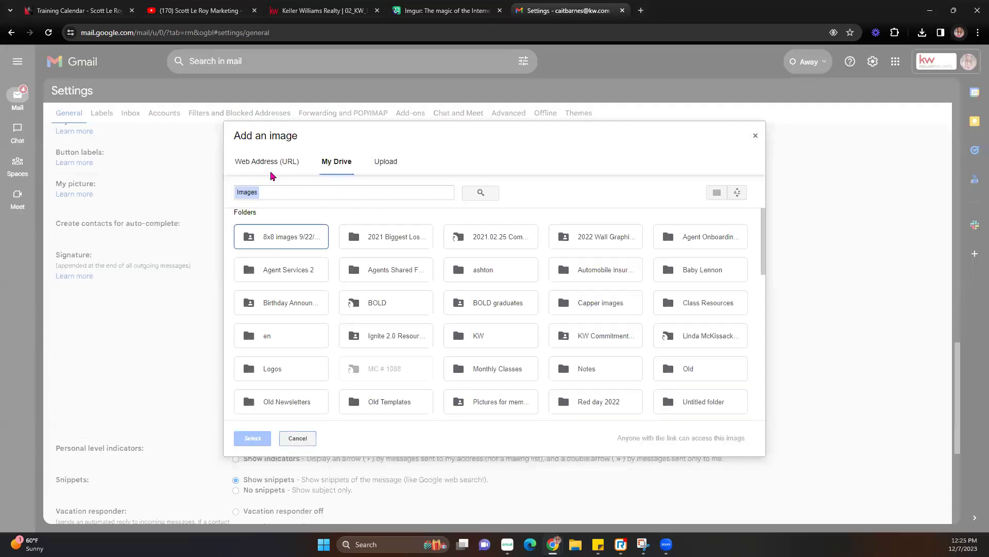
Step: Upload 02_KW_Eml_Sig from Downloads into the signature and set its size to Large
left_click(391, 162)
left_click(500, 317)
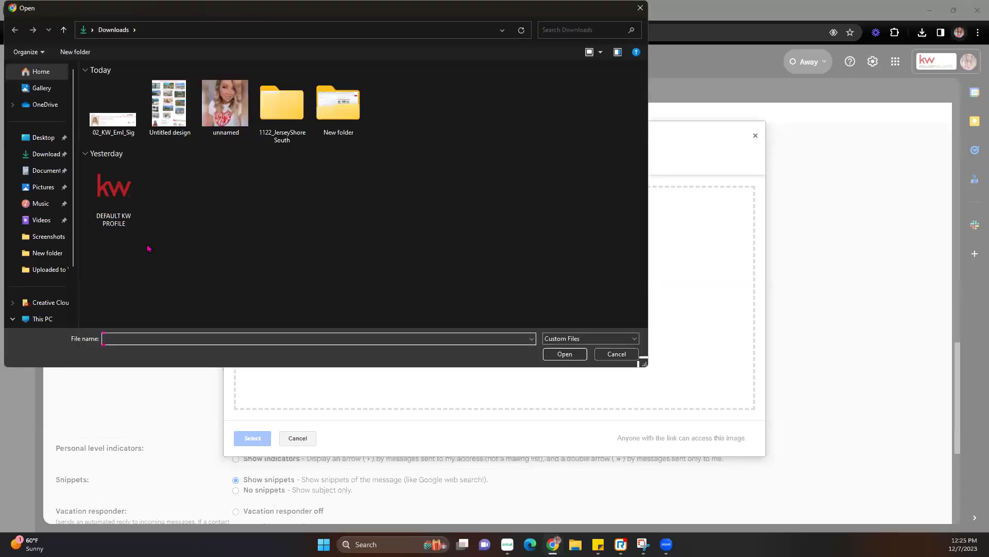
double_click(117, 121)
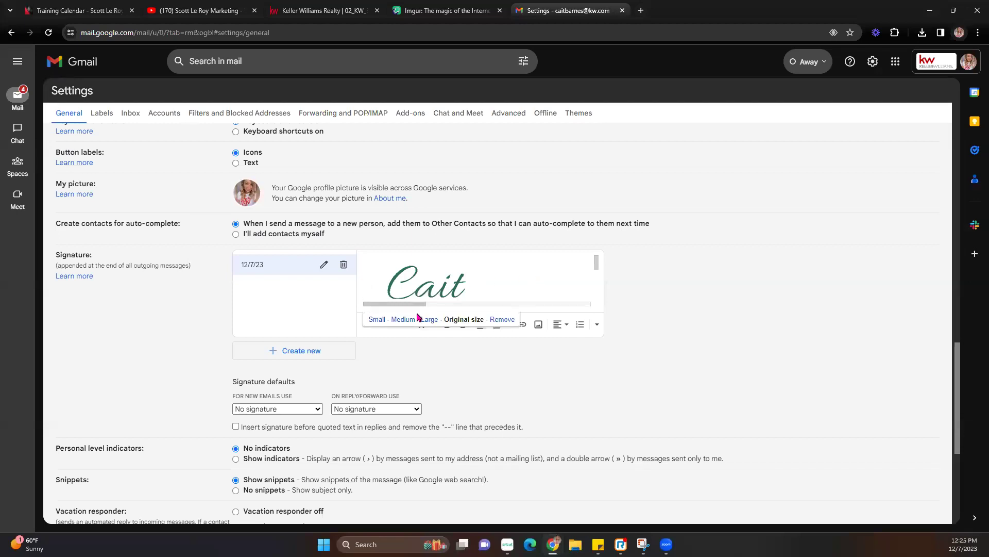
left_click(377, 319)
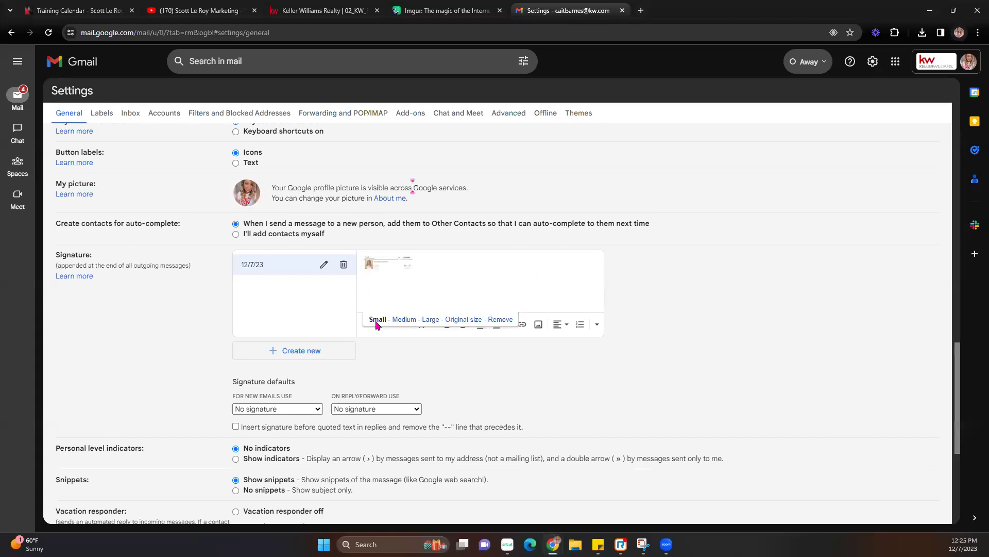
left_click(406, 321)
left_click(431, 320)
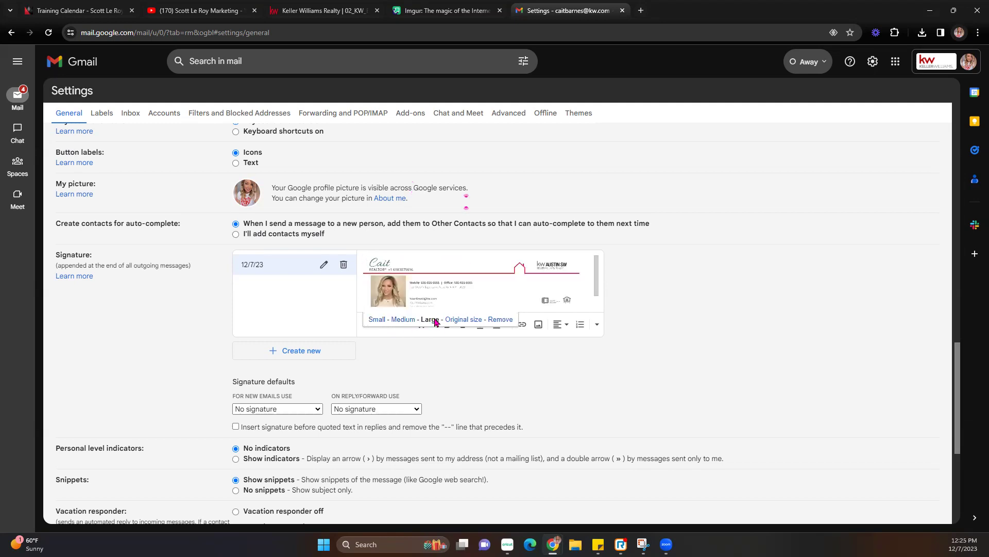
left_click(461, 320)
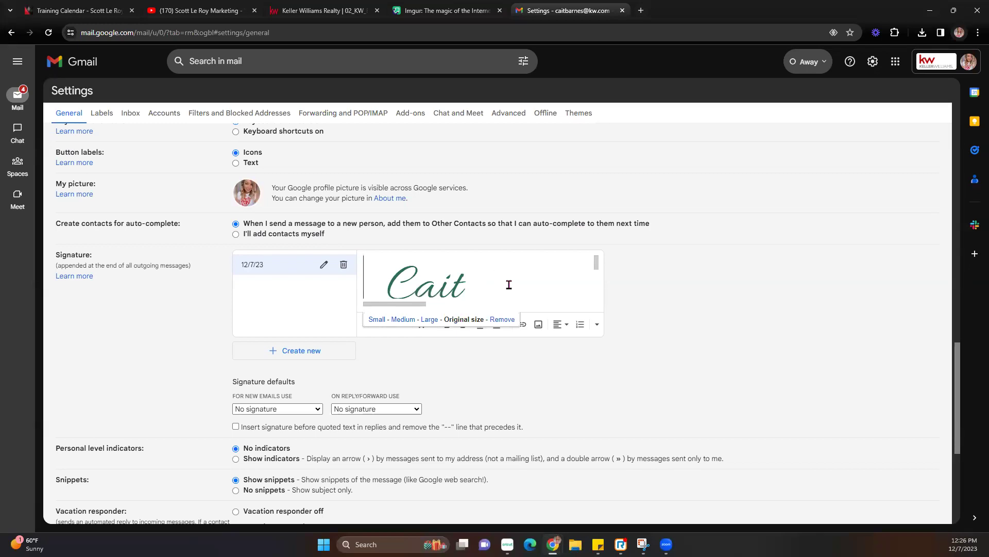
scroll(505, 283, "down", 3)
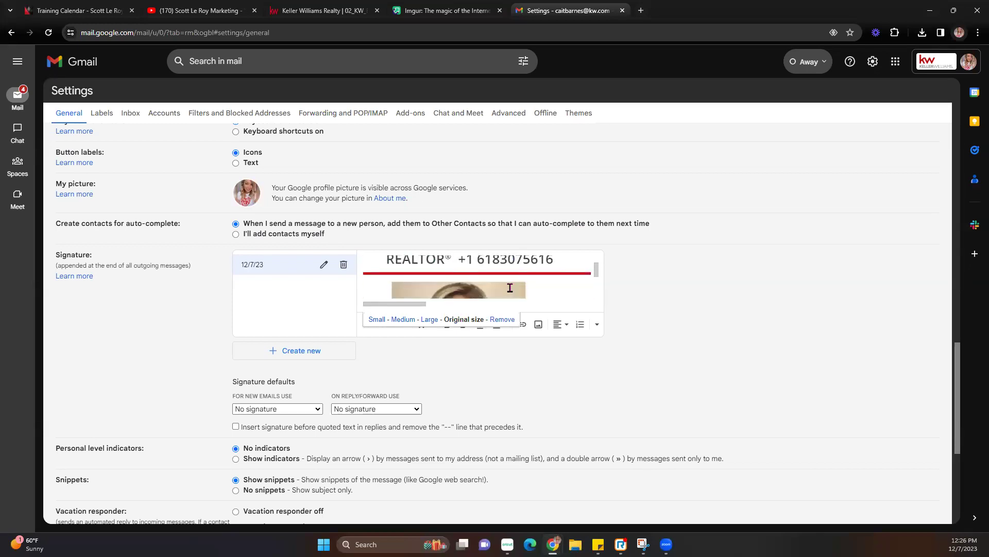
left_click(430, 320)
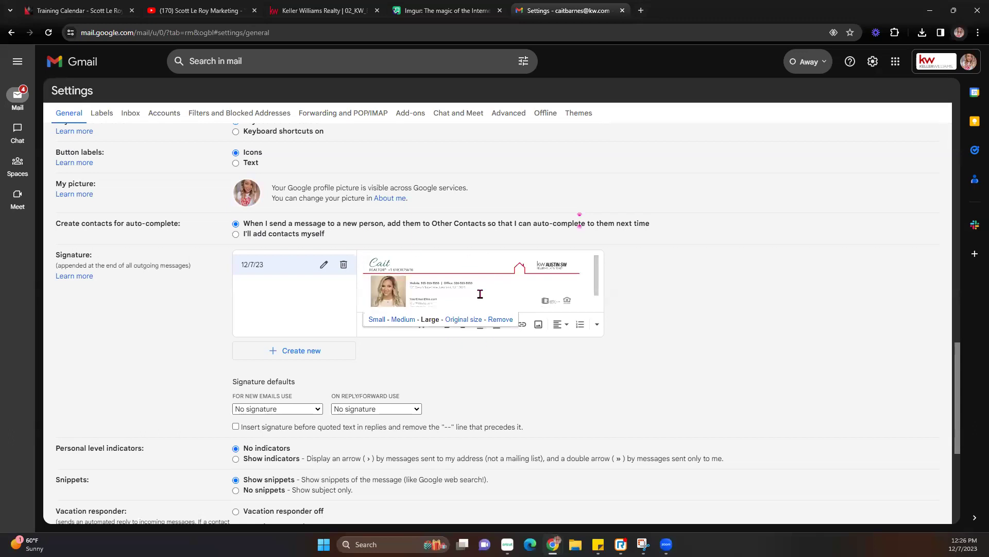
scroll(458, 299, "down", 1)
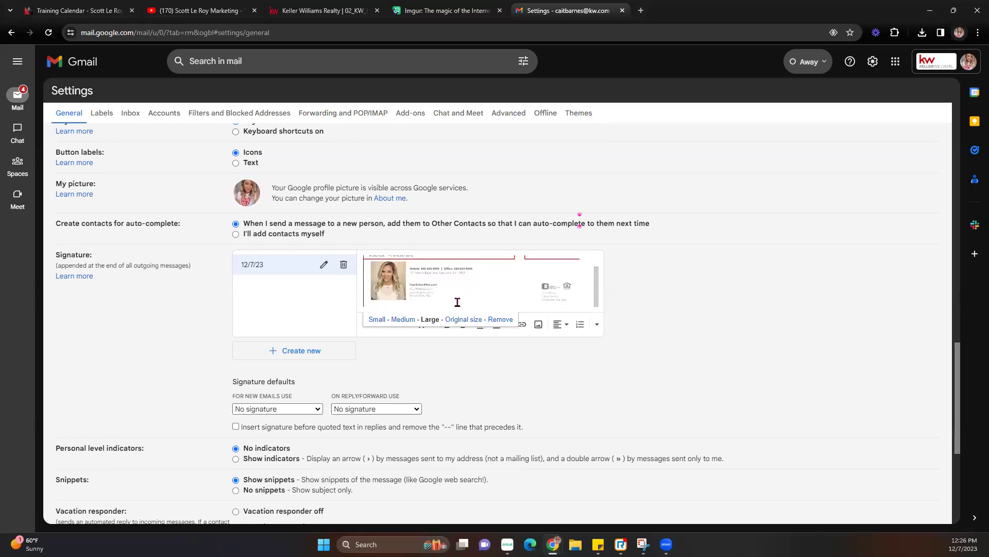
scroll(457, 302, "down", 1)
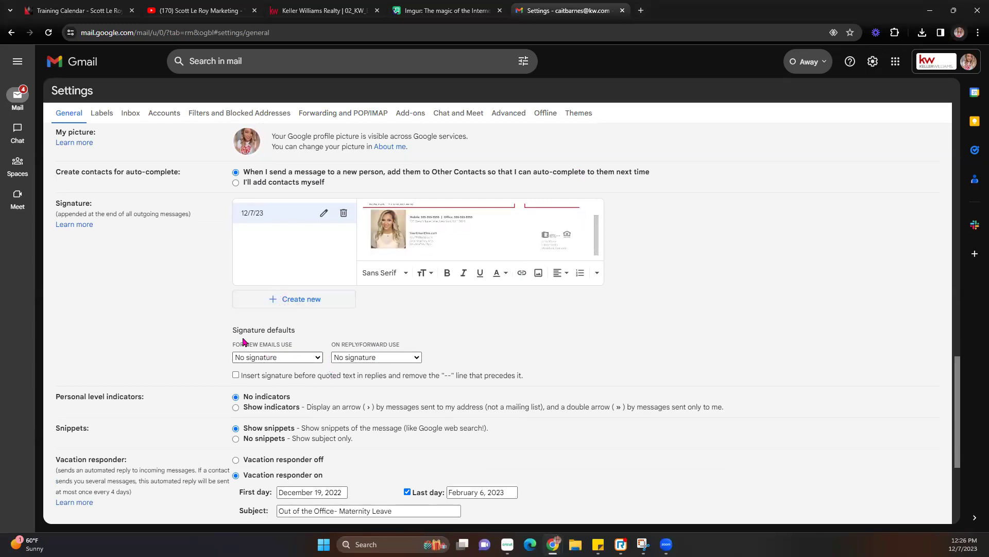
Step: Set 12/7/23 as the default signature for new emails and for replies/forwards
left_click_drag(232, 330, 303, 332)
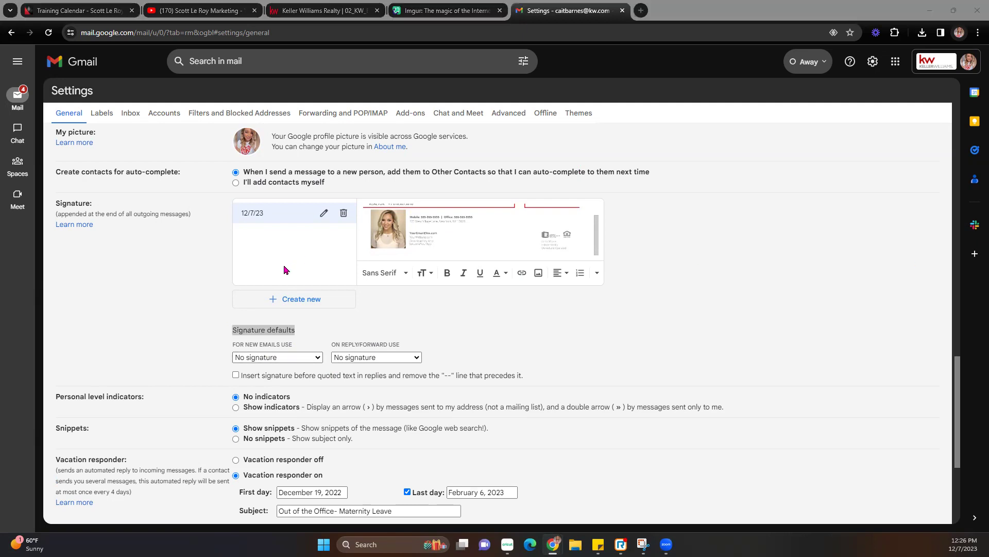
left_click(317, 361)
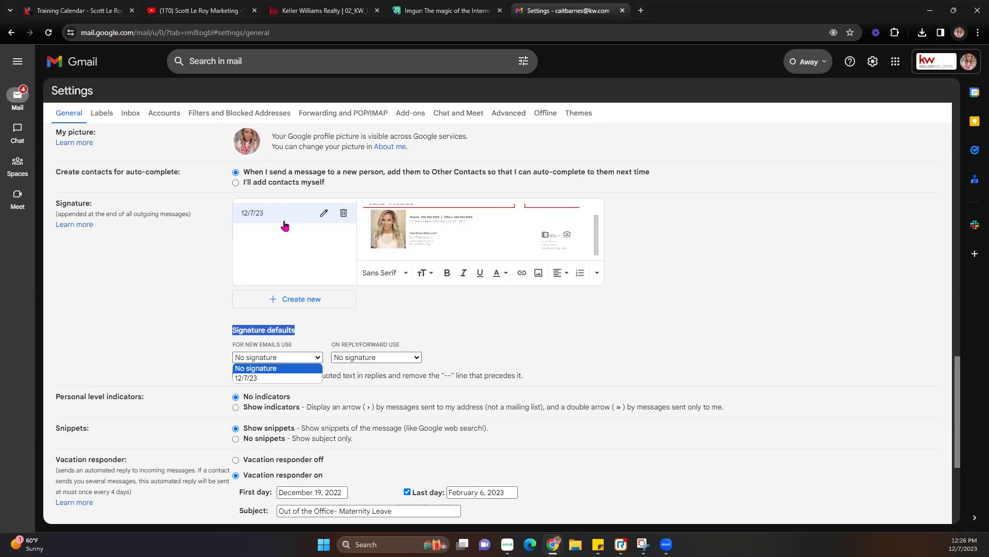
left_click(264, 382)
left_click(361, 357)
left_click(351, 379)
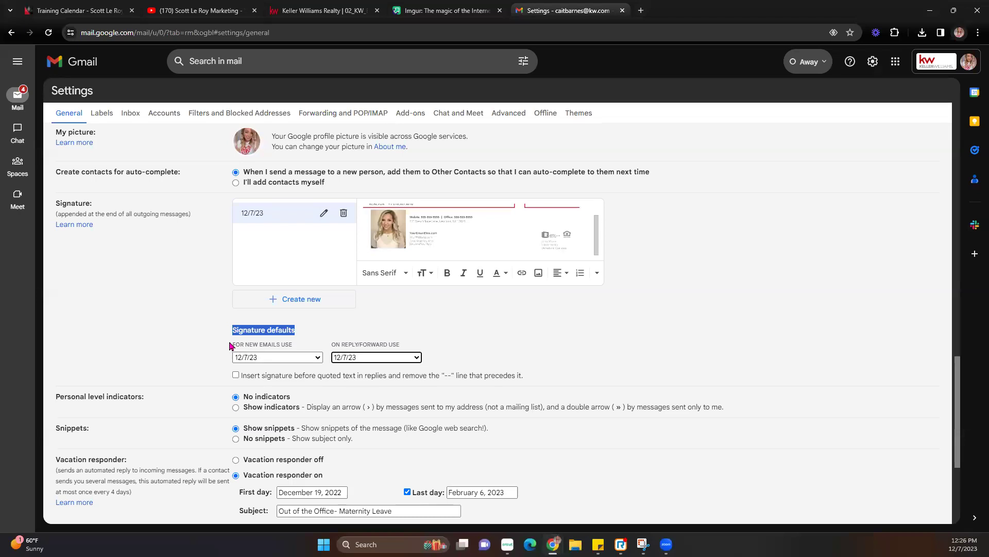
left_click(238, 350)
left_click_drag(236, 346, 303, 347)
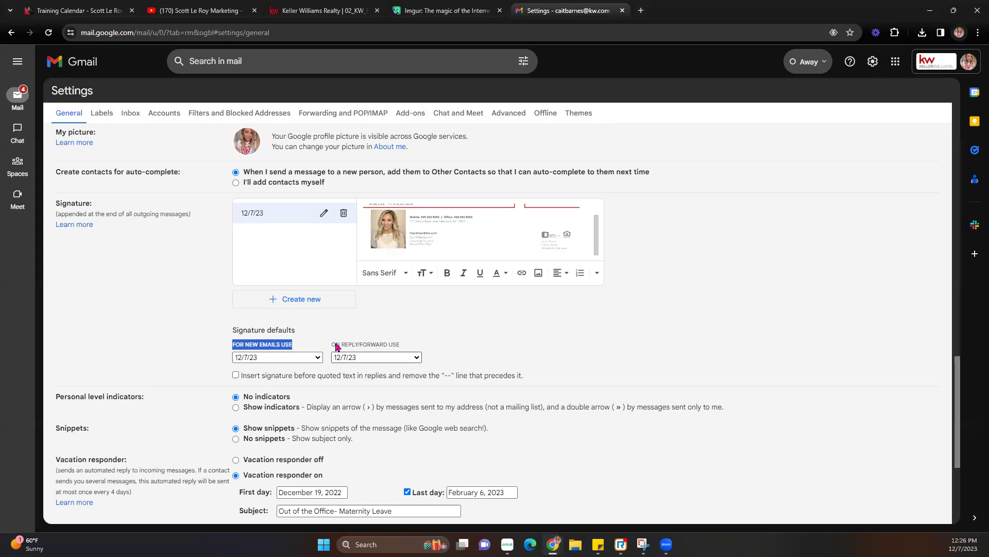
left_click_drag(334, 348, 401, 349)
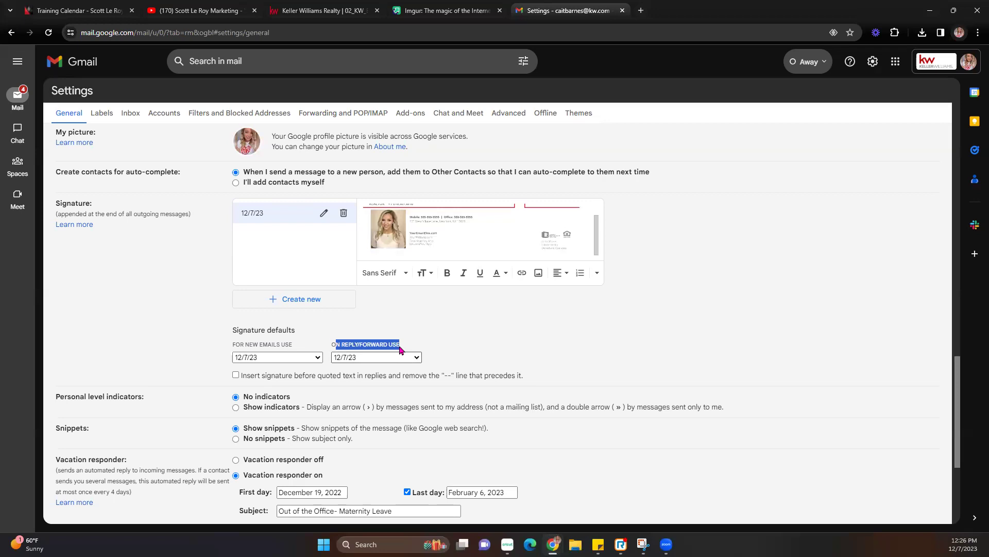
left_click(407, 347)
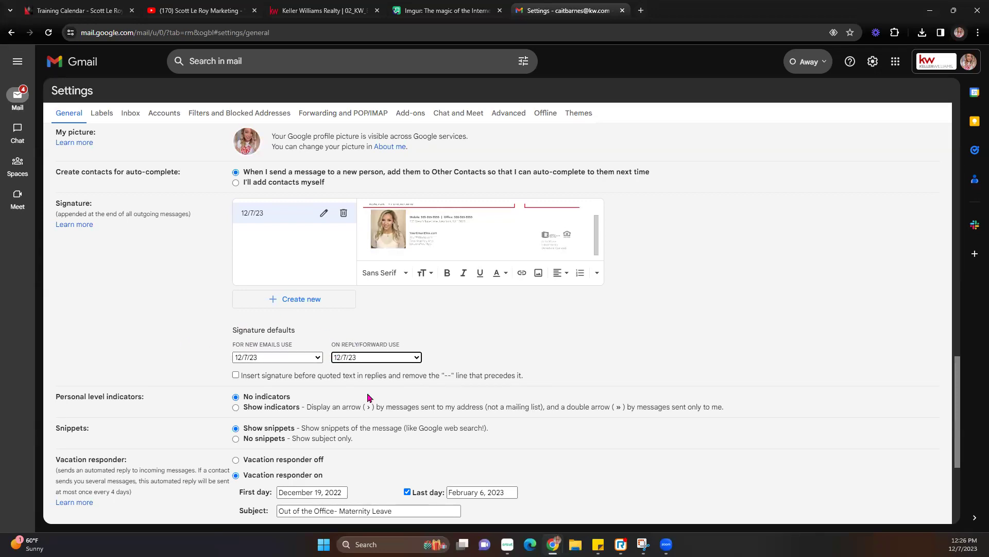
scroll(358, 407, "down", 1)
scroll(358, 407, "down", 3)
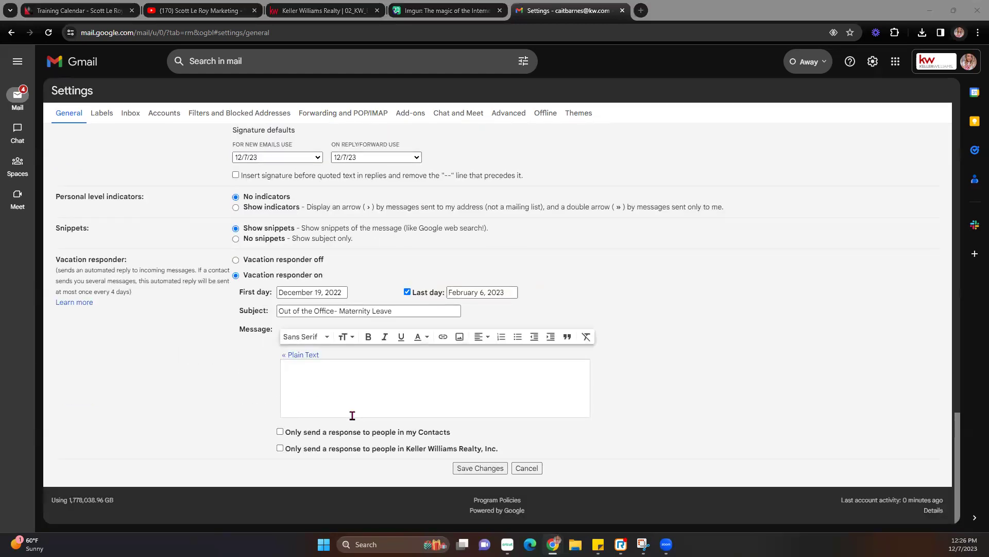
Step: Save the signature settings and confirm the signature appears in a test new message, then close it
left_click(490, 468)
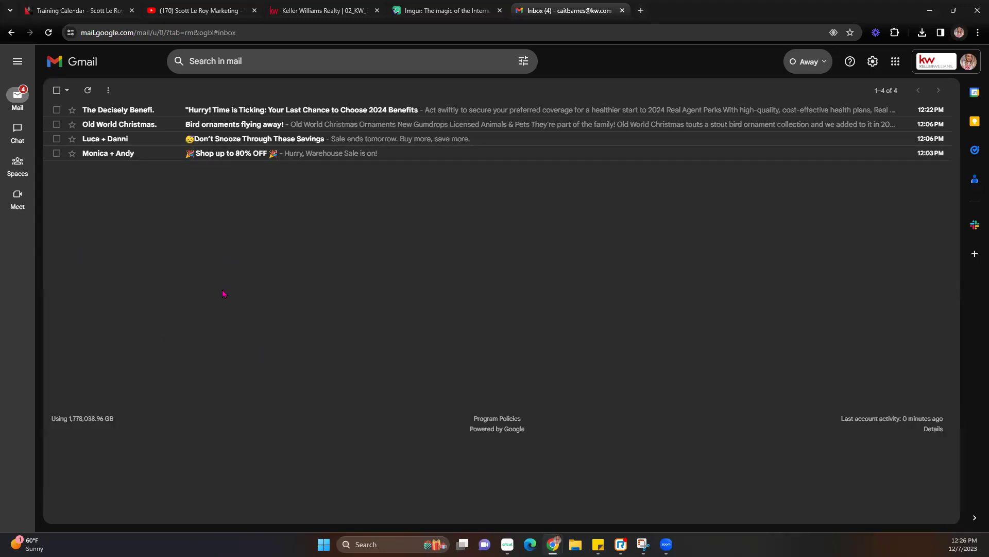
mouse_move(36, 96)
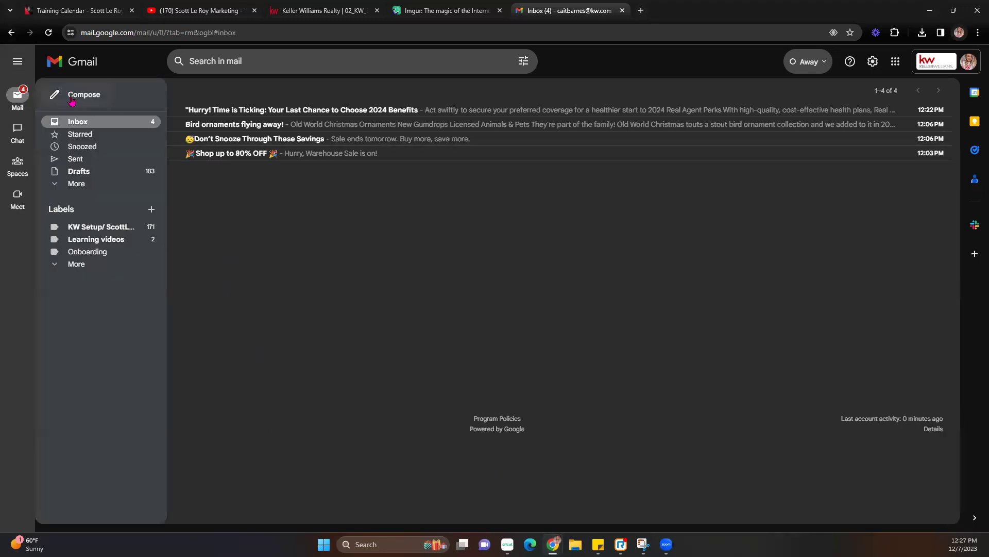
left_click(71, 98)
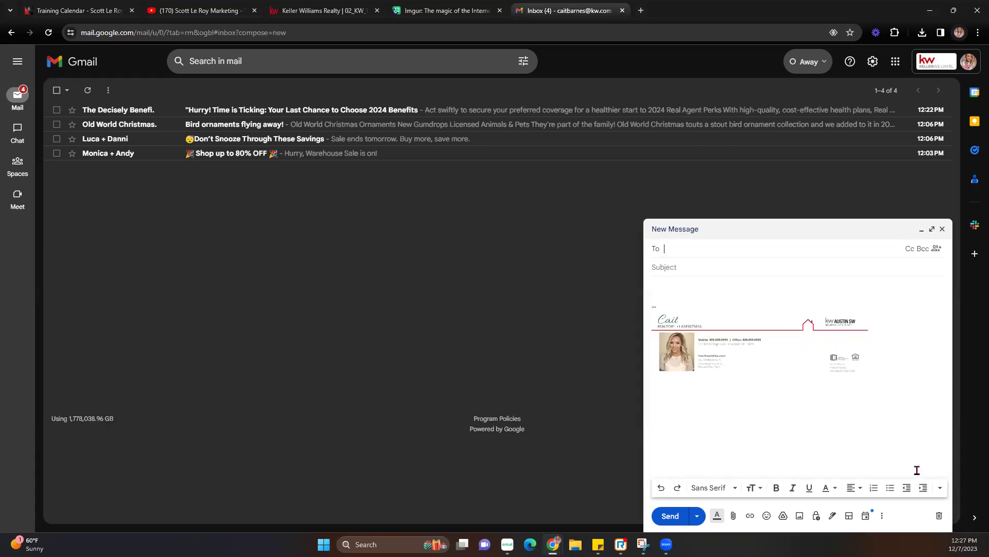
left_click(939, 516)
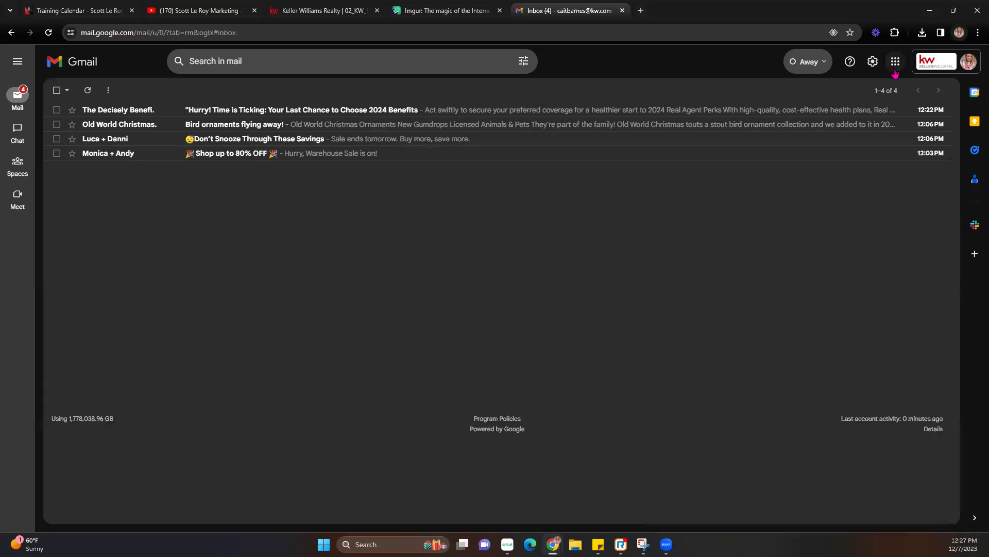
Step: Set the signature image to original size, save settings again, and compose a preview message
left_click(871, 62)
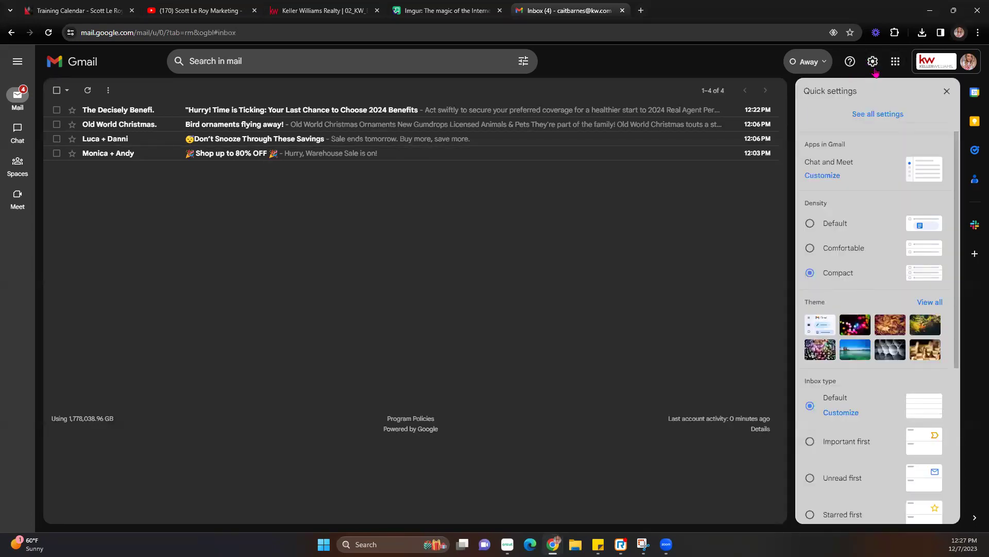
left_click(876, 115)
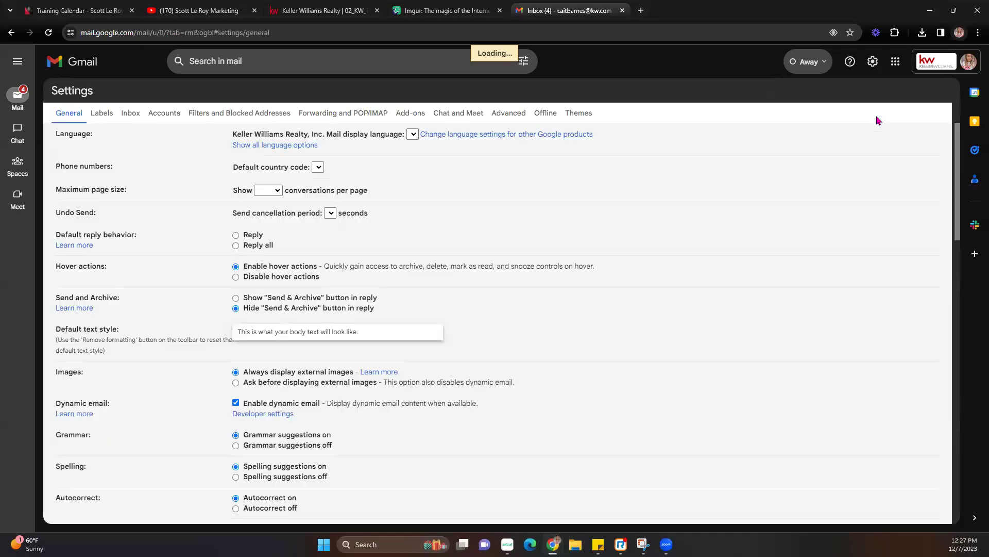
scroll(320, 346, "down", 2)
scroll(320, 343, "down", 9)
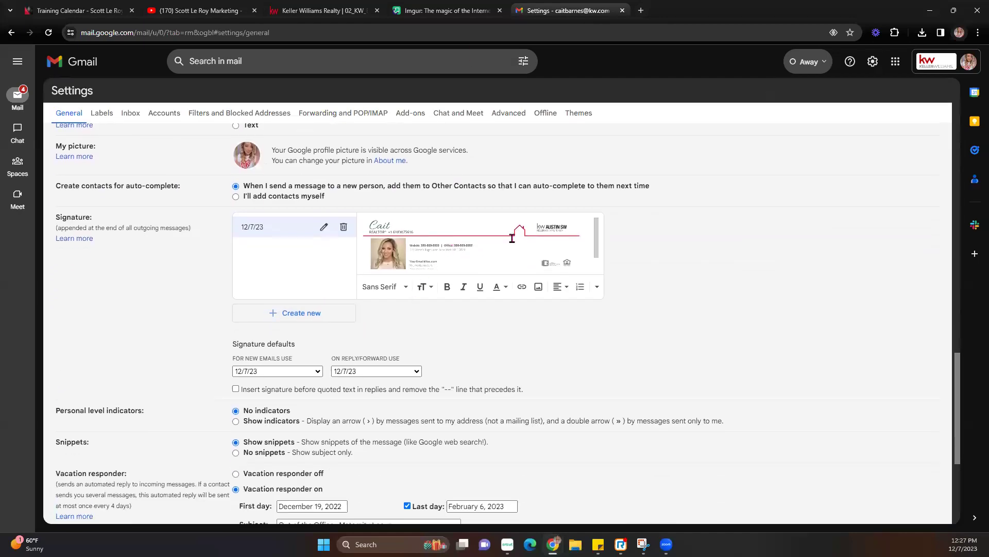
left_click(512, 238)
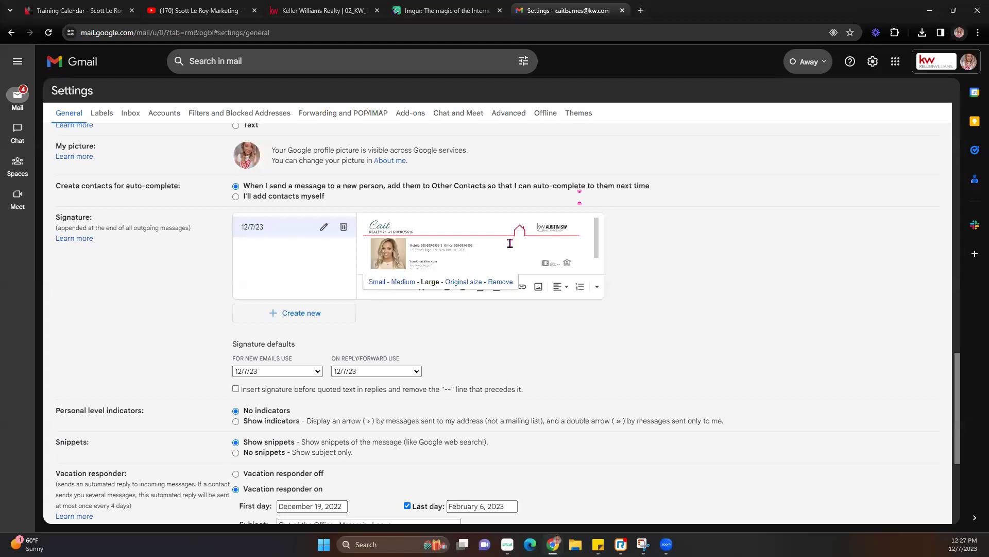
left_click(478, 285)
scroll(483, 330, "down", 4)
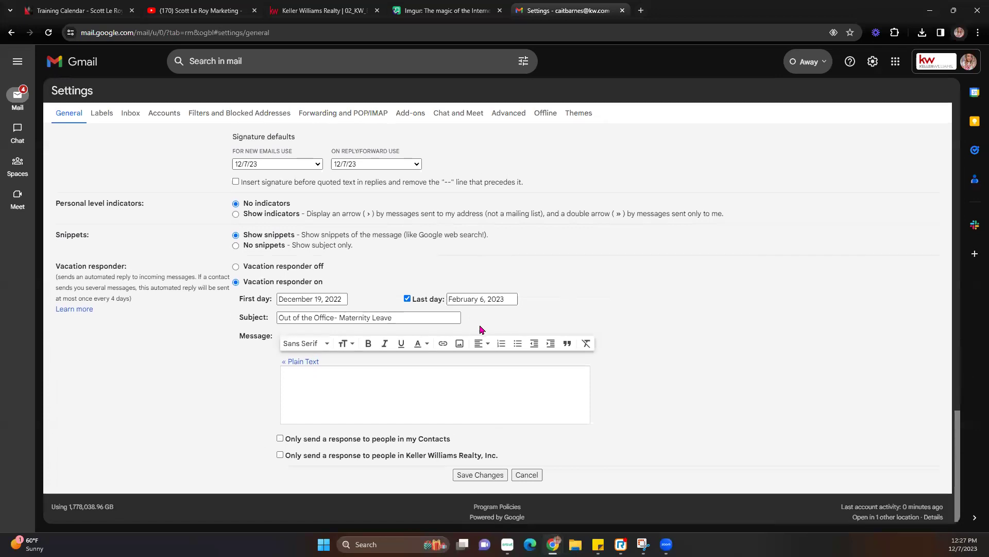
left_click(495, 468)
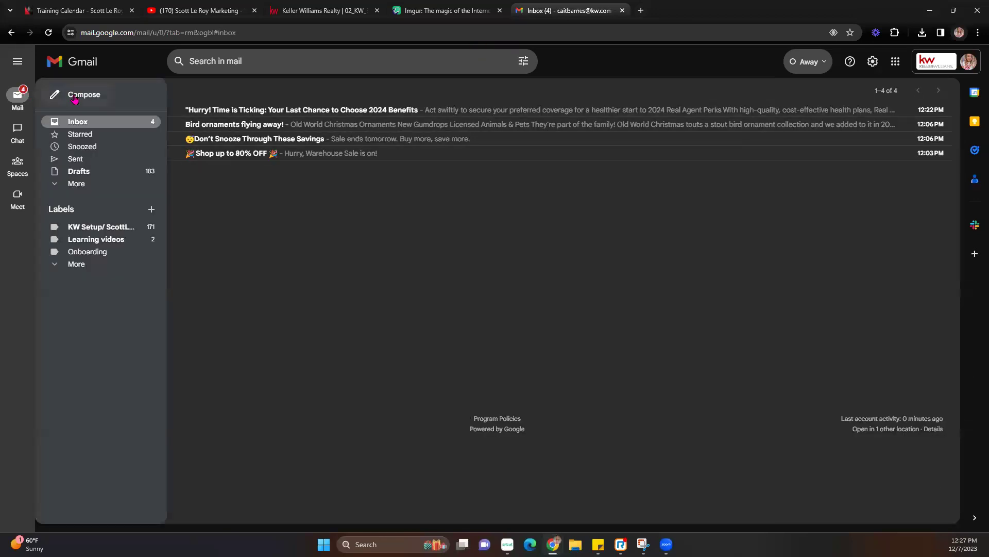
left_click(74, 97)
left_click(835, 367)
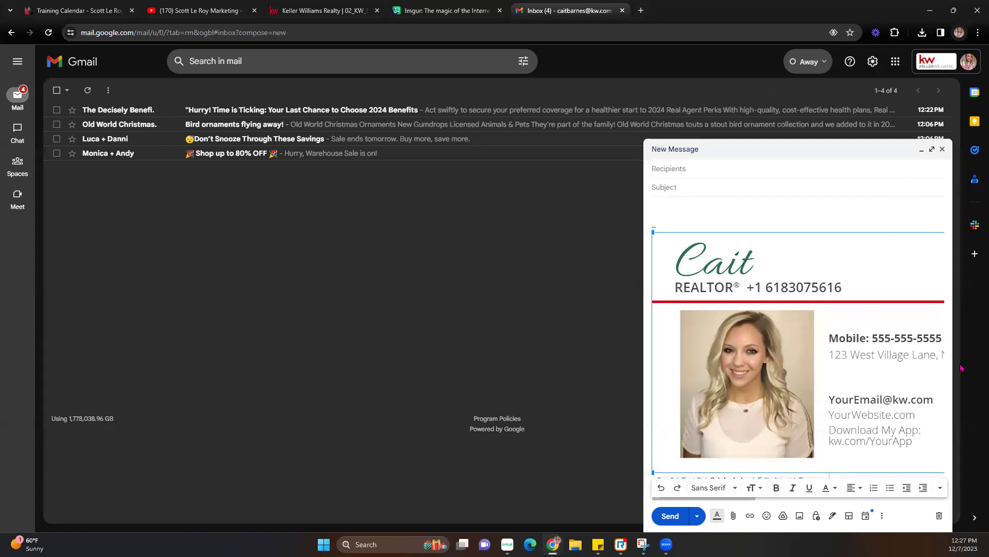
left_click(942, 149)
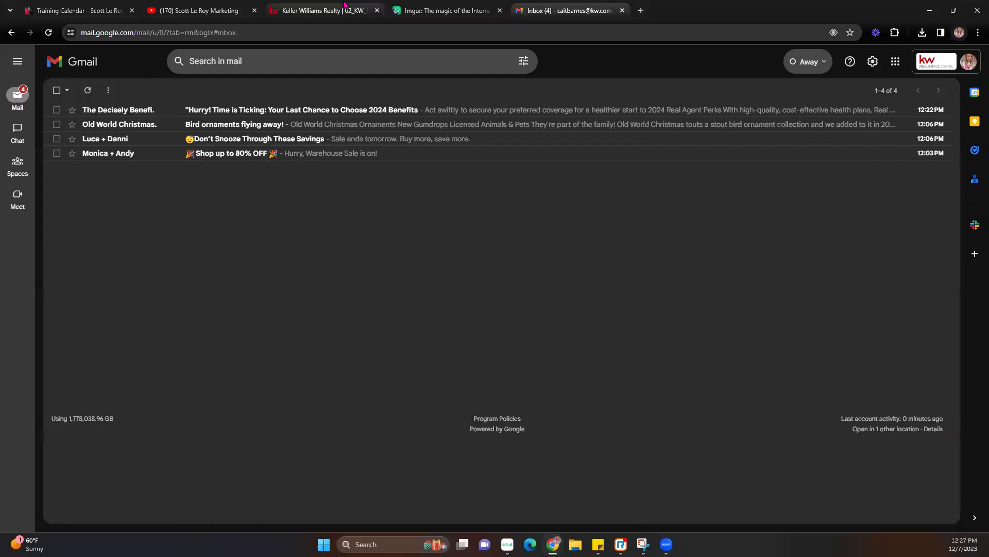
left_click(319, 10)
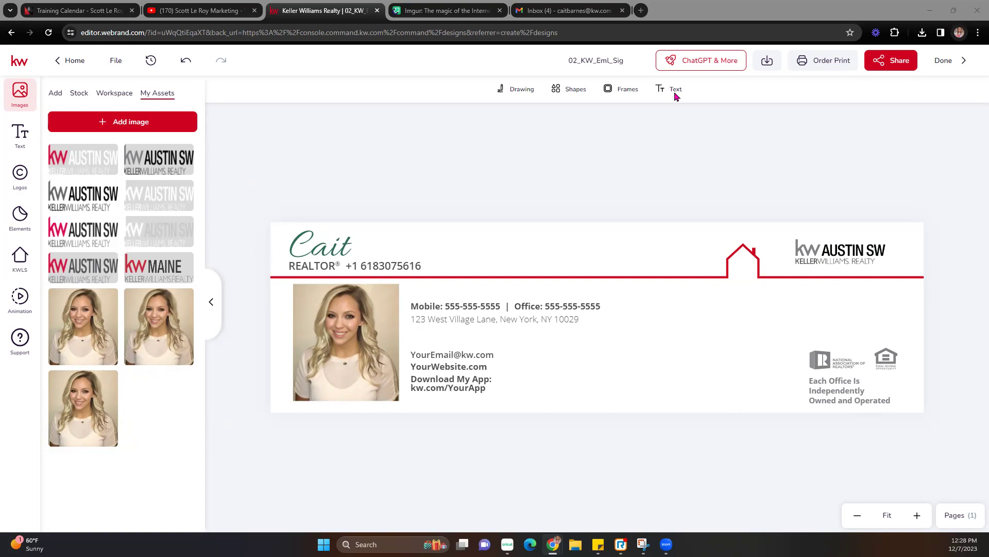
Step: Finish the signature design with Done to return to the Designs list
left_click(940, 62)
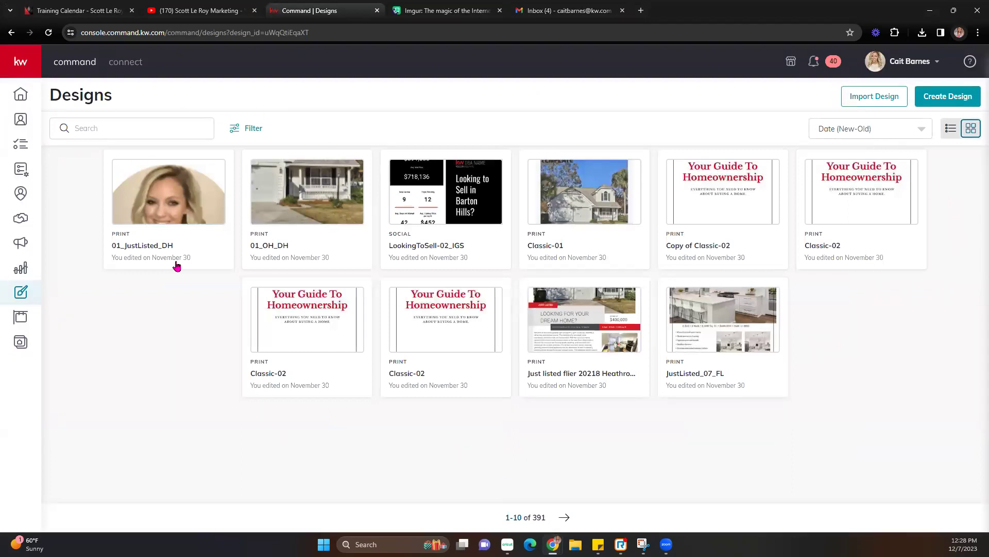
Step: Keep the newest-first sort and start a new Social design
left_click(887, 131)
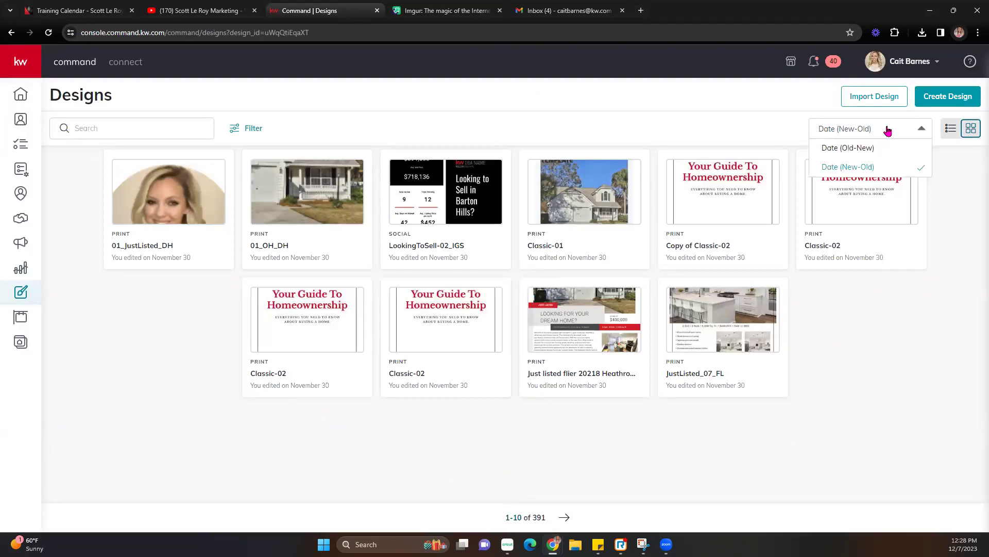
left_click(958, 278)
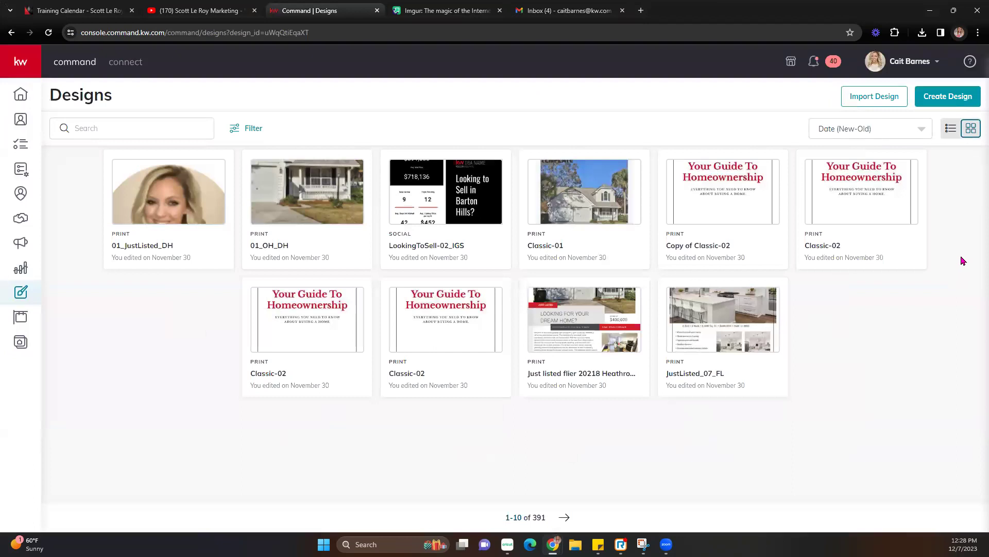
left_click(959, 102)
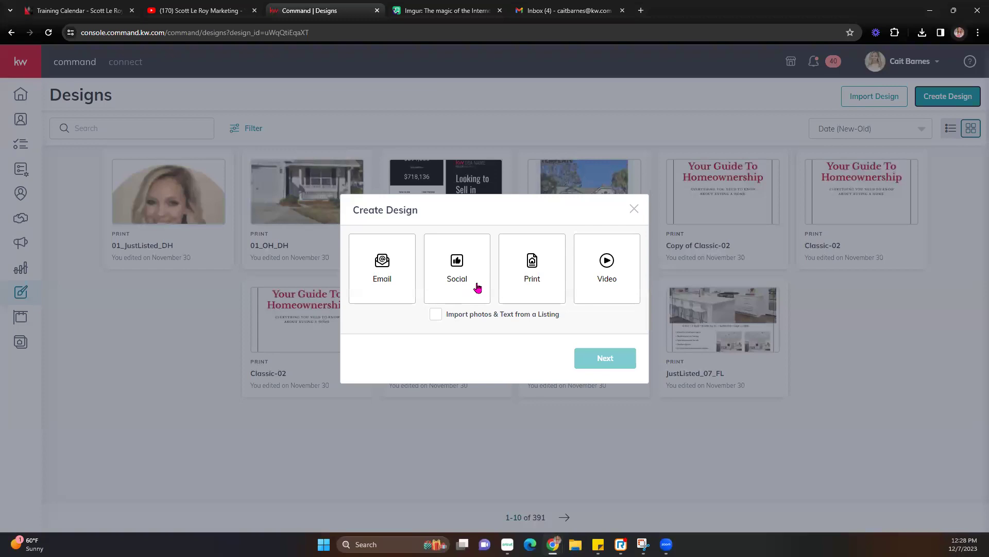
left_click(466, 264)
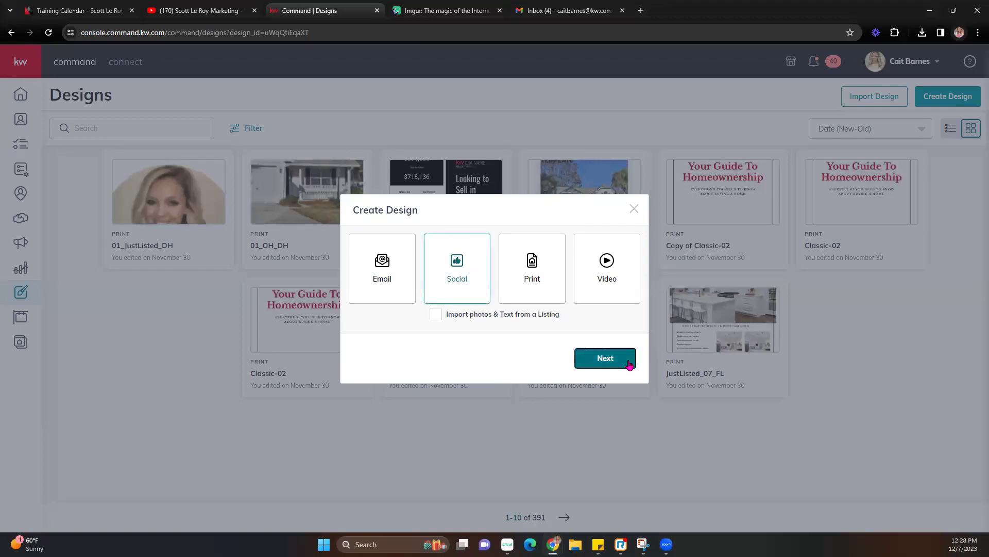
left_click(629, 363)
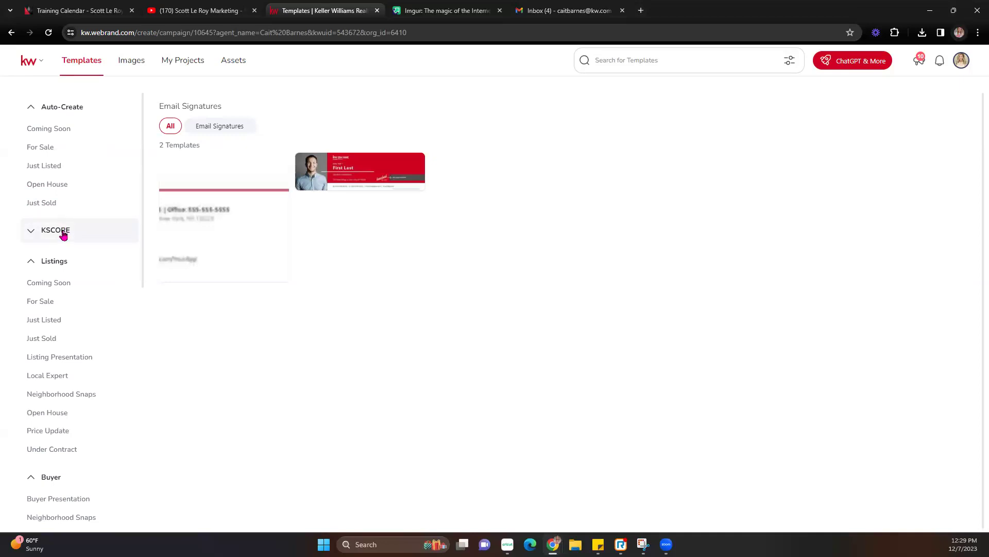
Step: Collapse the Lead Generation, Business Basics, Buyer, Listings and Auto-Create categories
scroll(63, 236, "down", 5)
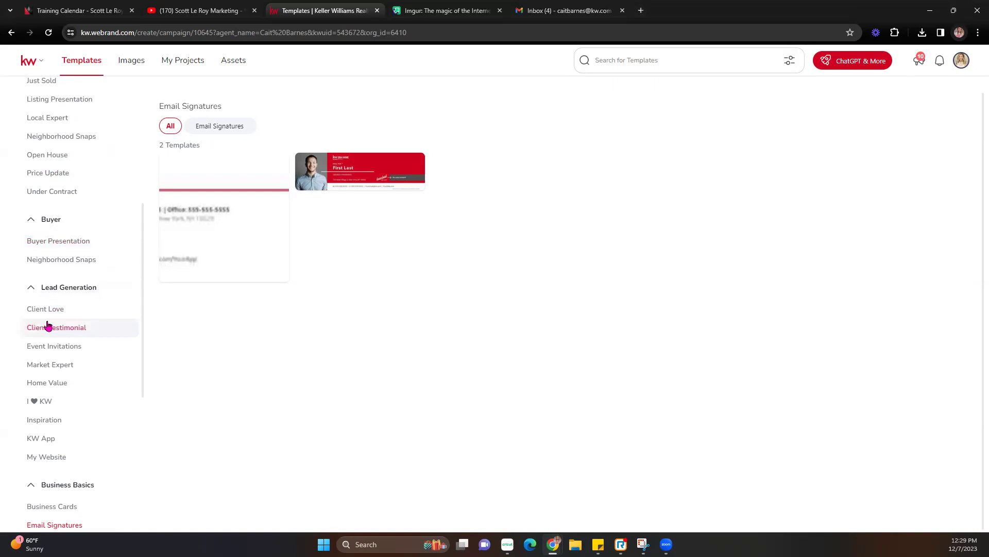
scroll(84, 363, "down", 1)
scroll(84, 363, "down", 1)
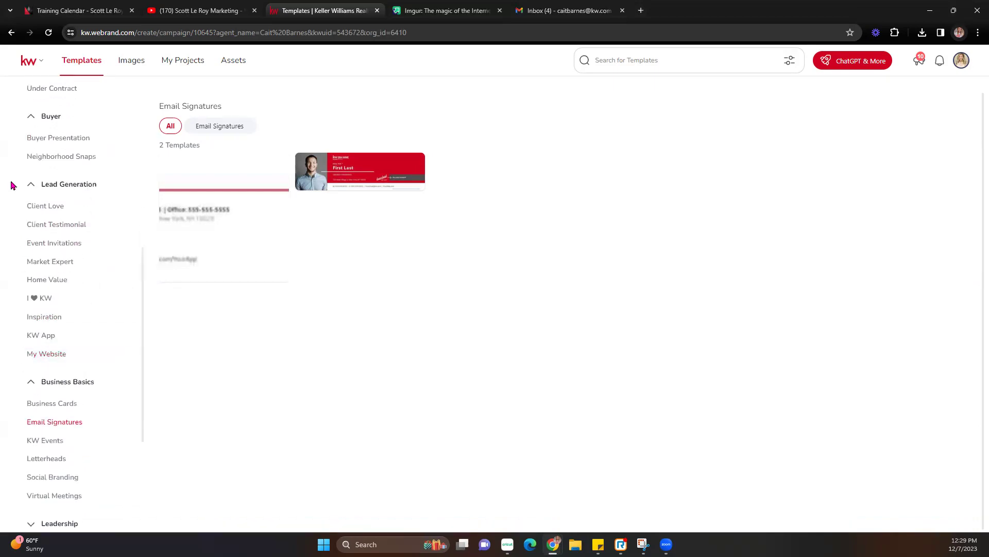
left_click(31, 184)
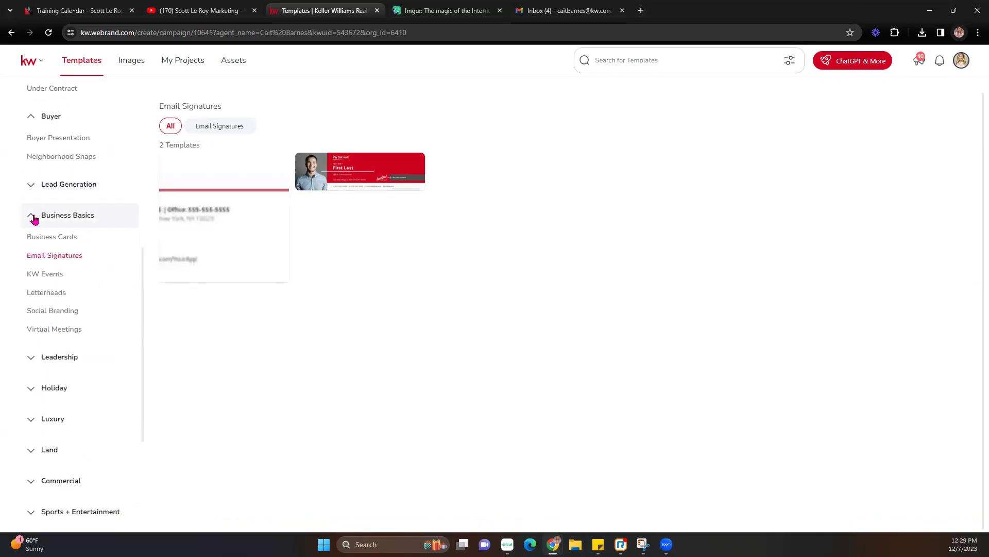
left_click(33, 218)
left_click(29, 191)
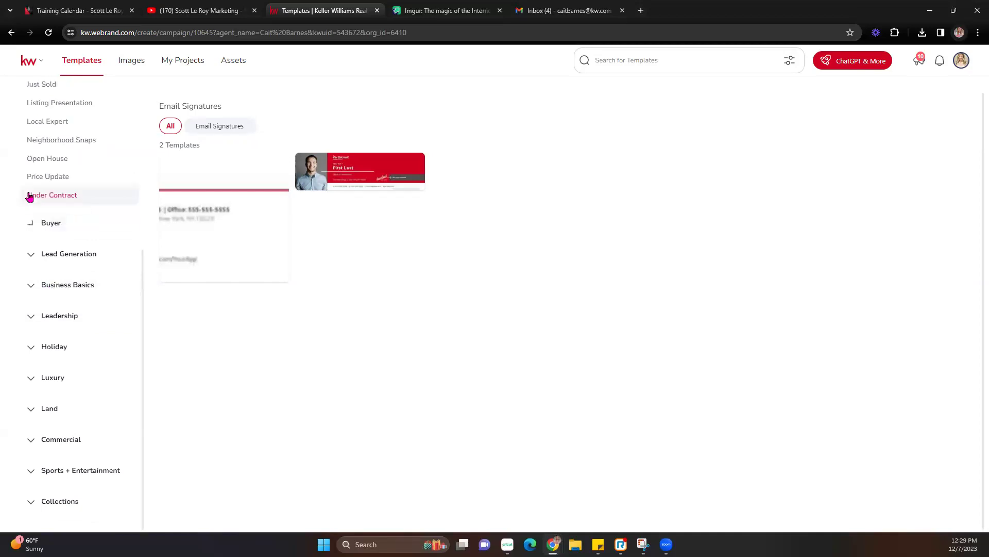
scroll(29, 175, "up", 3)
left_click(29, 159)
scroll(29, 163, "up", 2)
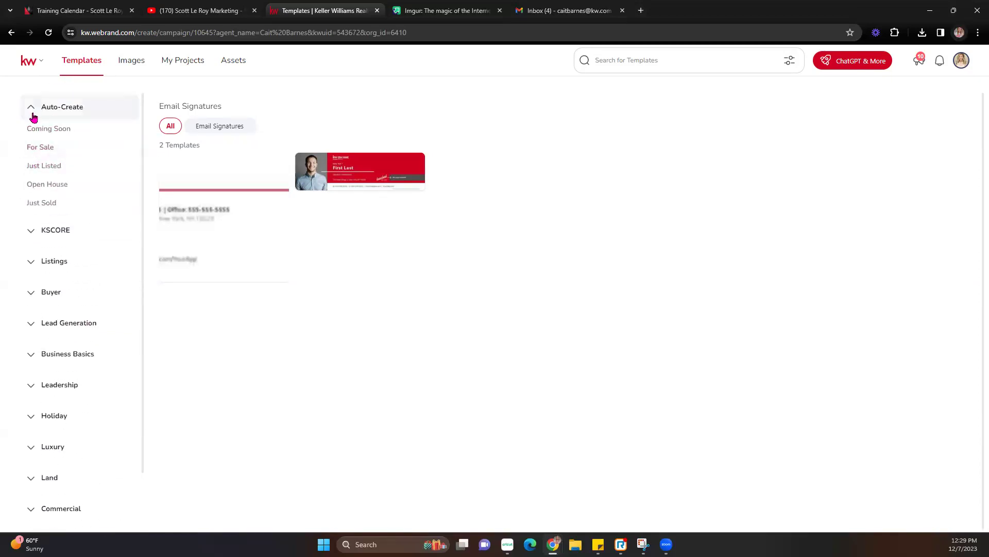
left_click(31, 108)
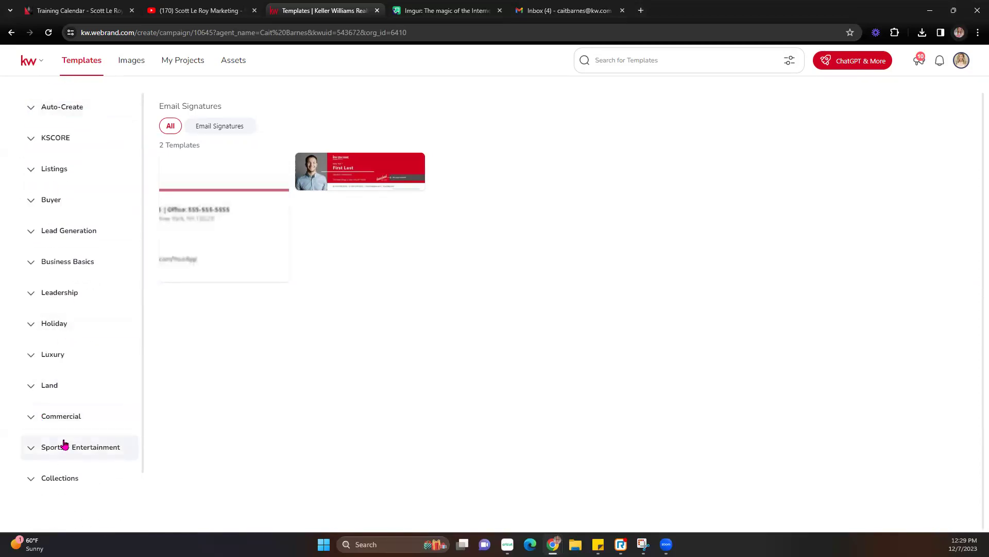
Step: Expand the Holiday category and select December
left_click(31, 328)
scroll(44, 349, "down", 4)
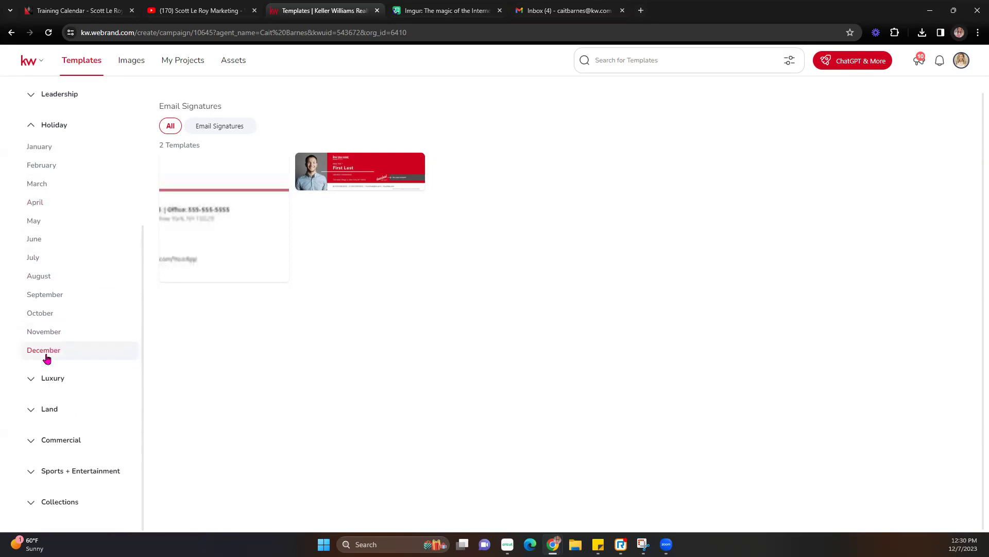
left_click(47, 356)
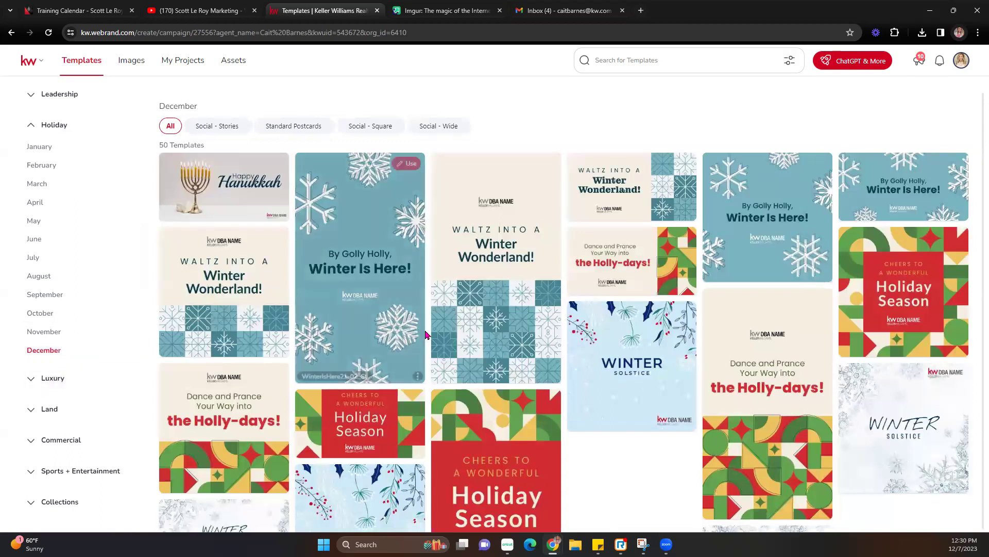
Step: Browse the 50 December holiday templates, then filter them to Social - Stories
scroll(426, 335, "down", 20)
scroll(591, 386, "down", 5)
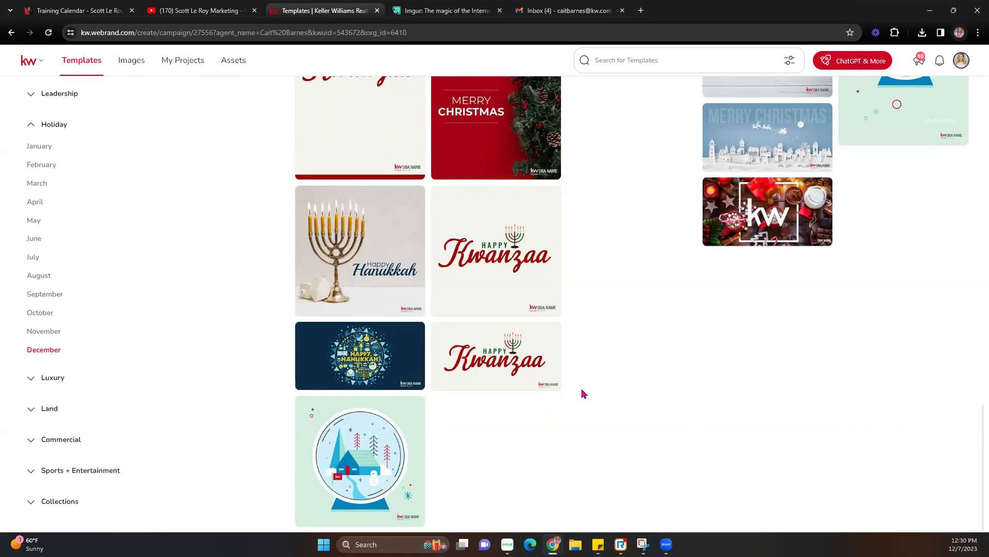
scroll(584, 394, "up", 5)
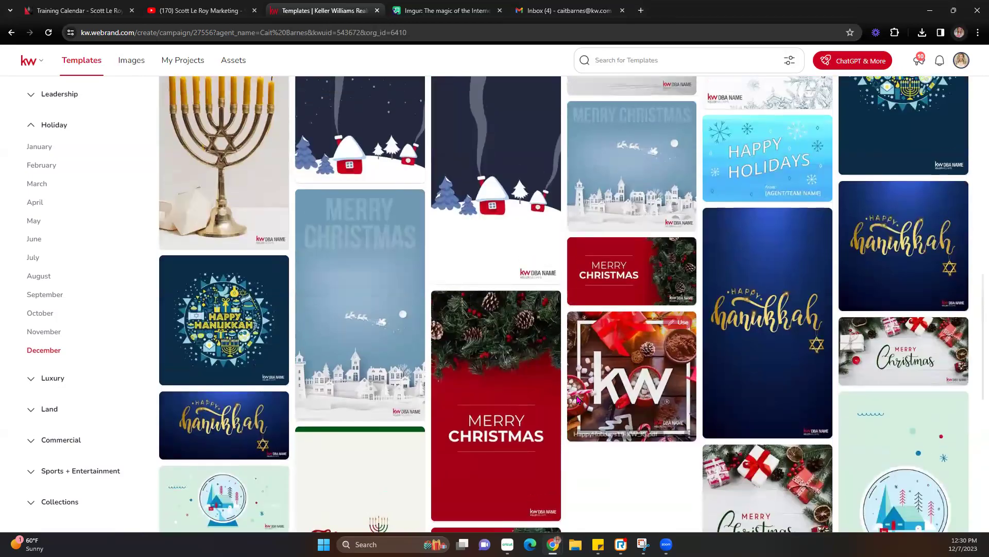
scroll(577, 400, "up", 10)
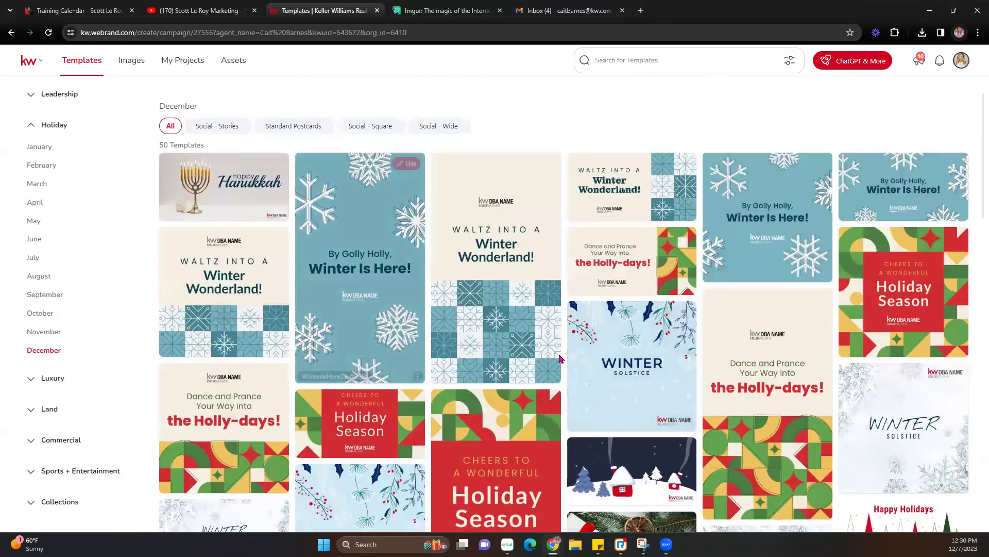
mouse_move(545, 324)
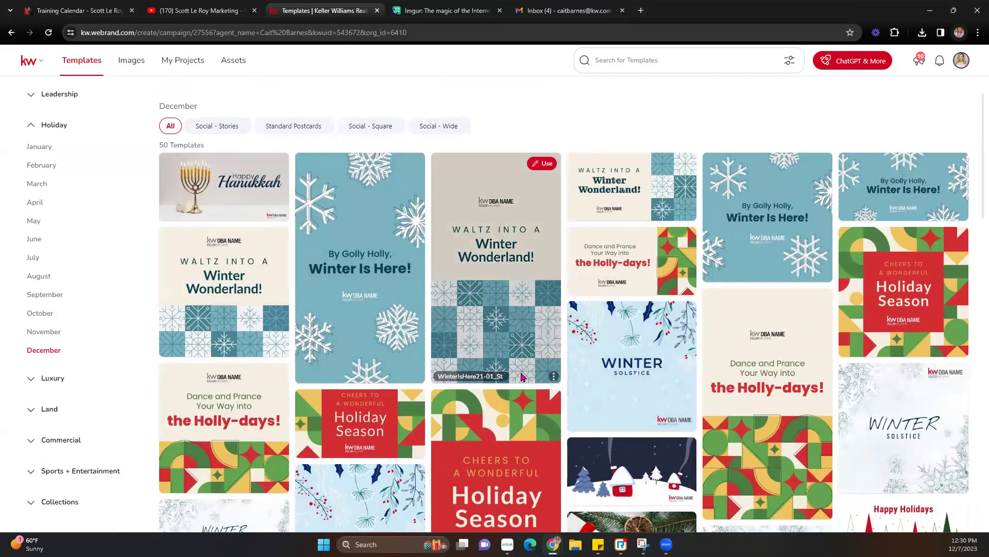
scroll(522, 374, "down", 4)
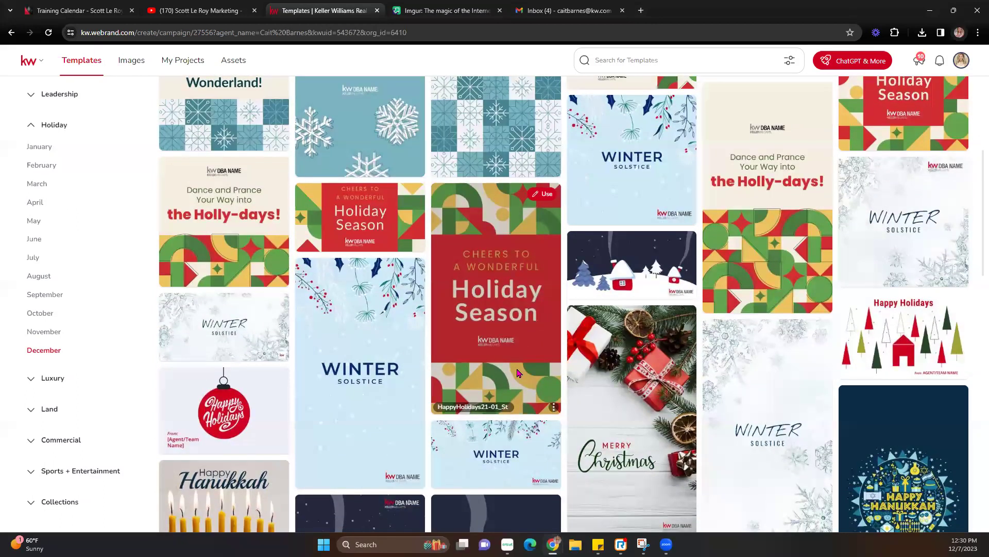
scroll(595, 328, "up", 1)
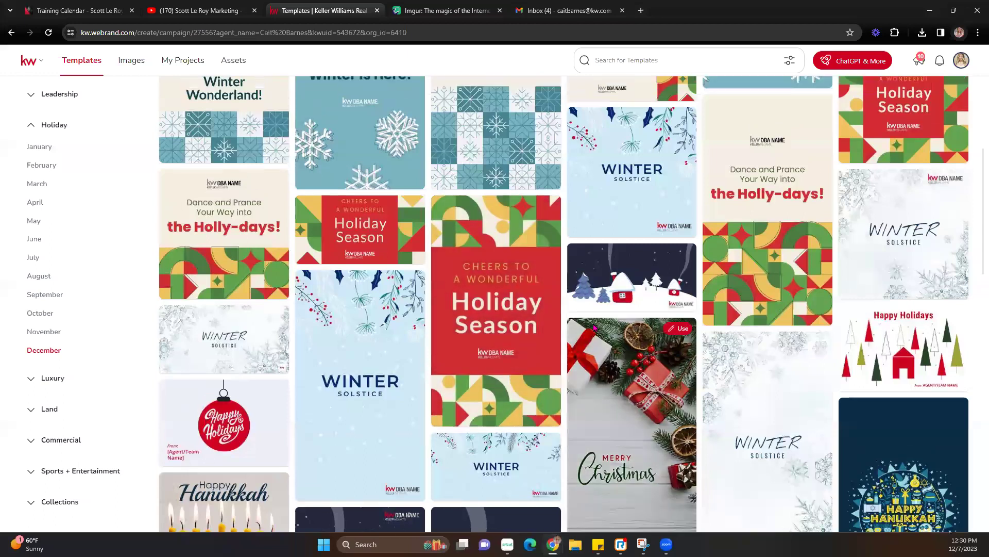
scroll(596, 328, "up", 4)
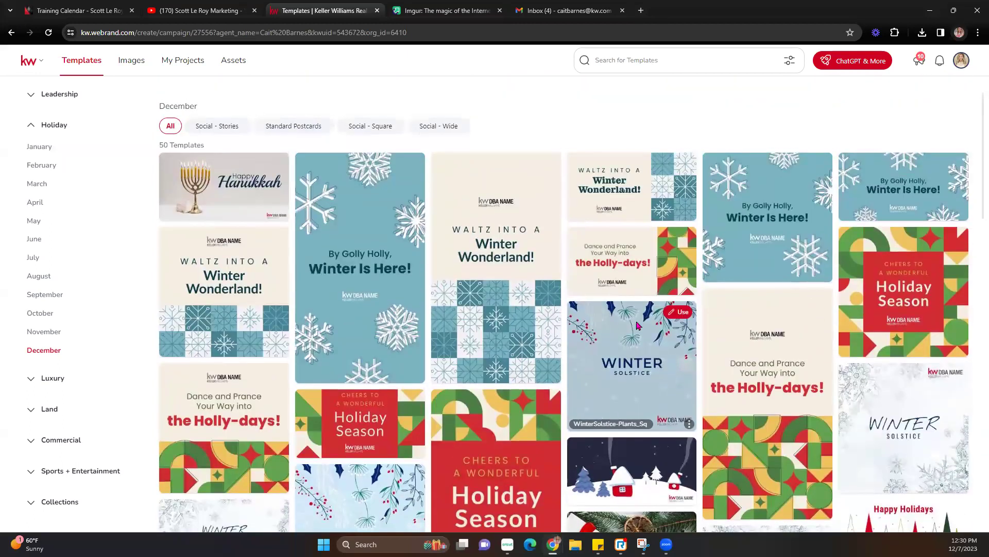
scroll(721, 334, "down", 7)
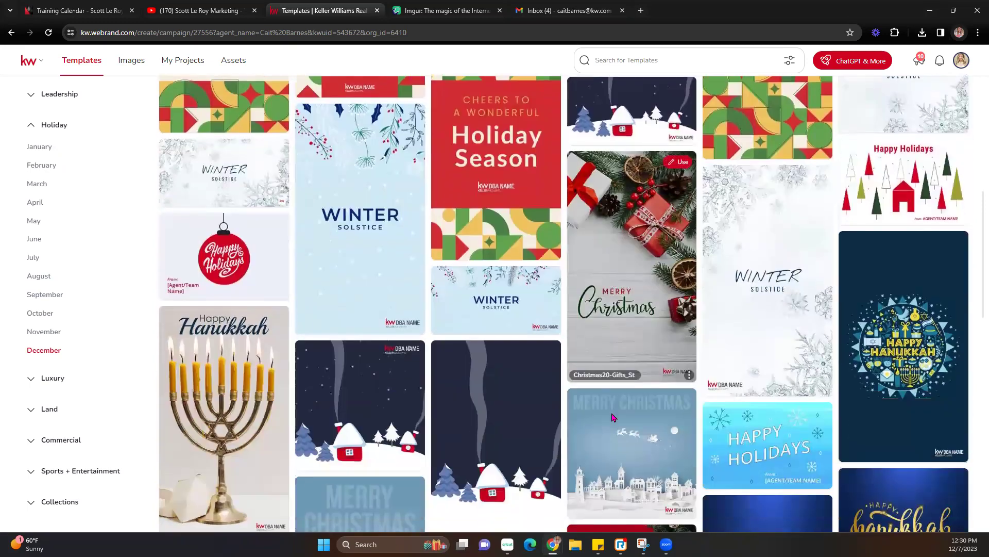
scroll(846, 401, "down", 5)
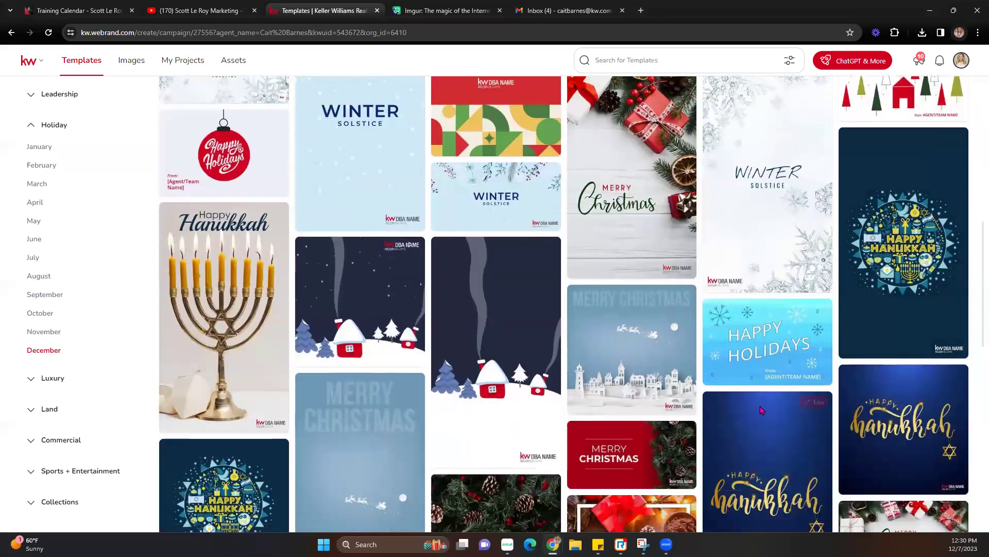
scroll(750, 410, "up", 10)
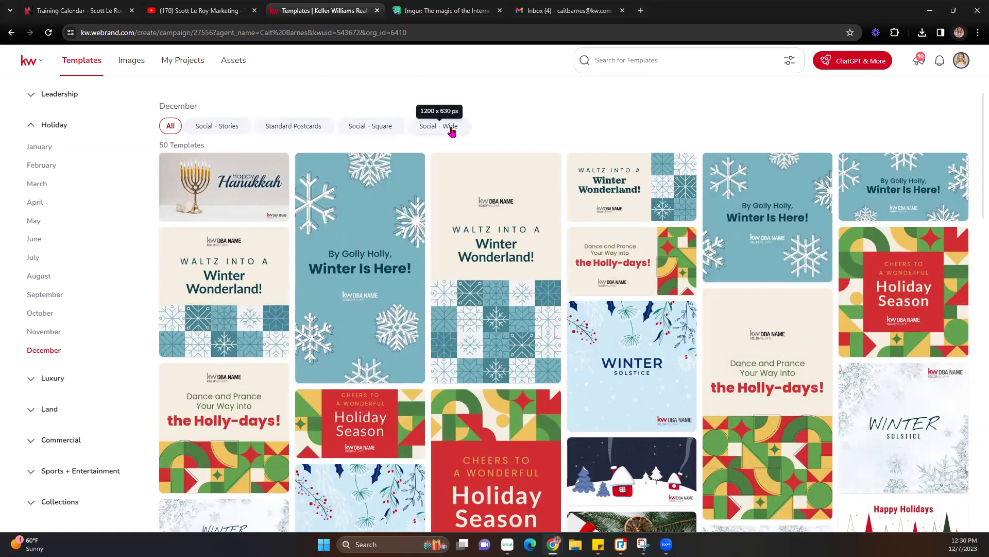
left_click(217, 132)
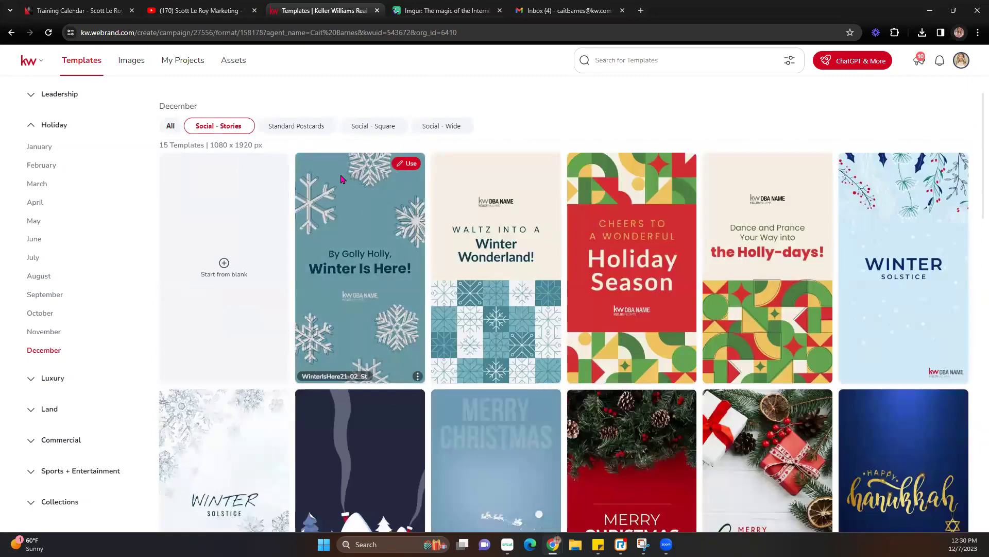
Step: Try the Standard Postcards, Social - Square and Social - Wide filters on December templates
left_click(305, 134)
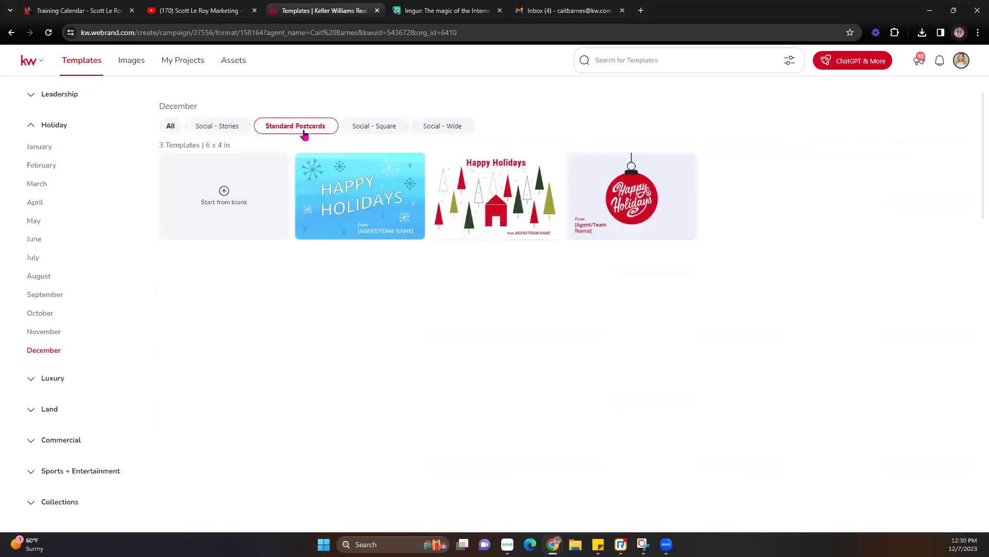
mouse_move(371, 169)
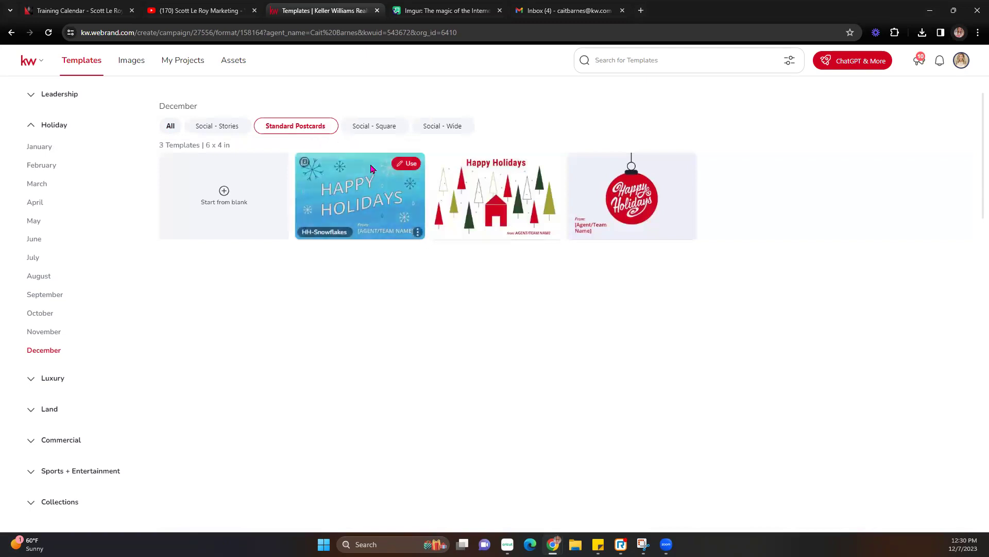
left_click(379, 131)
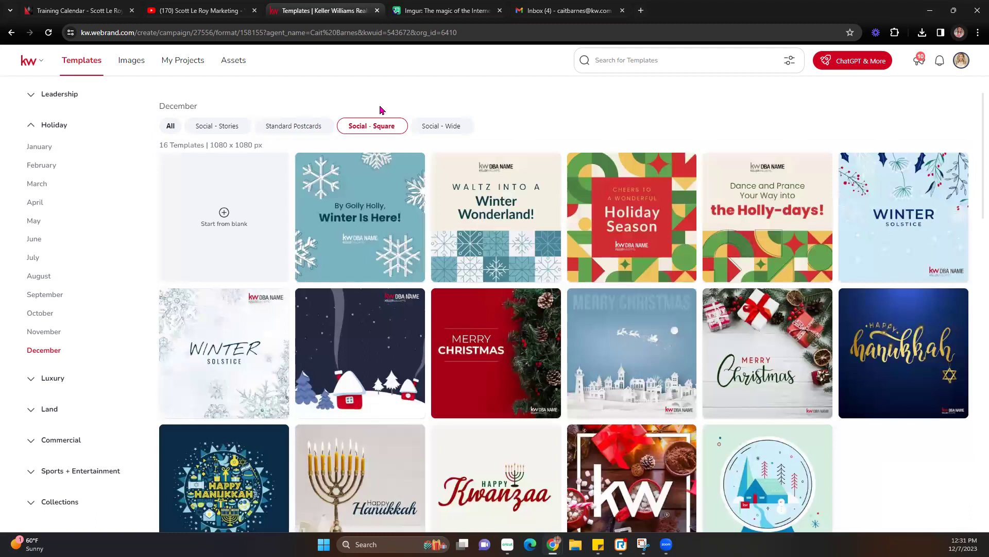
left_click(449, 126)
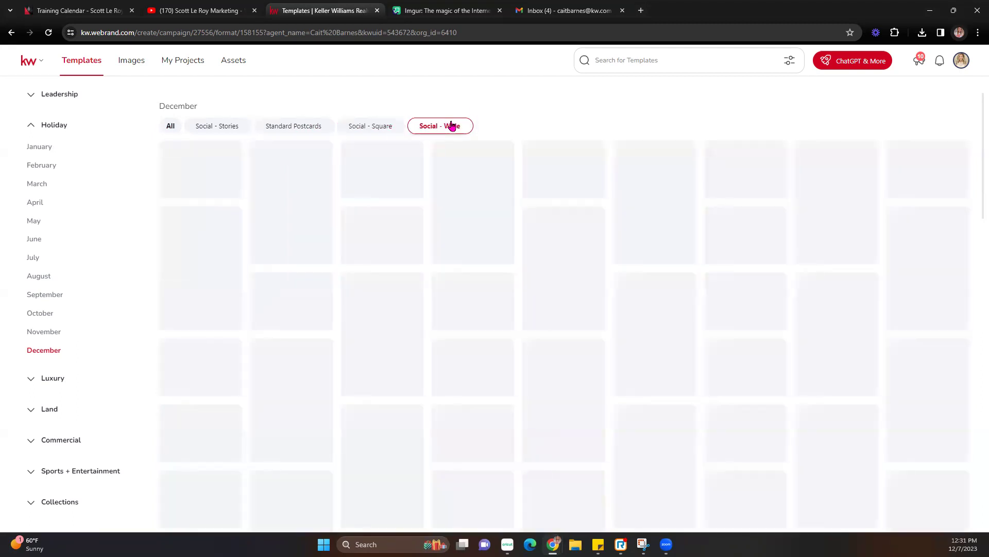
Step: Filter to Social - Square (1080 x 1080 px) and start from the Winter Is Here template
left_click(376, 128)
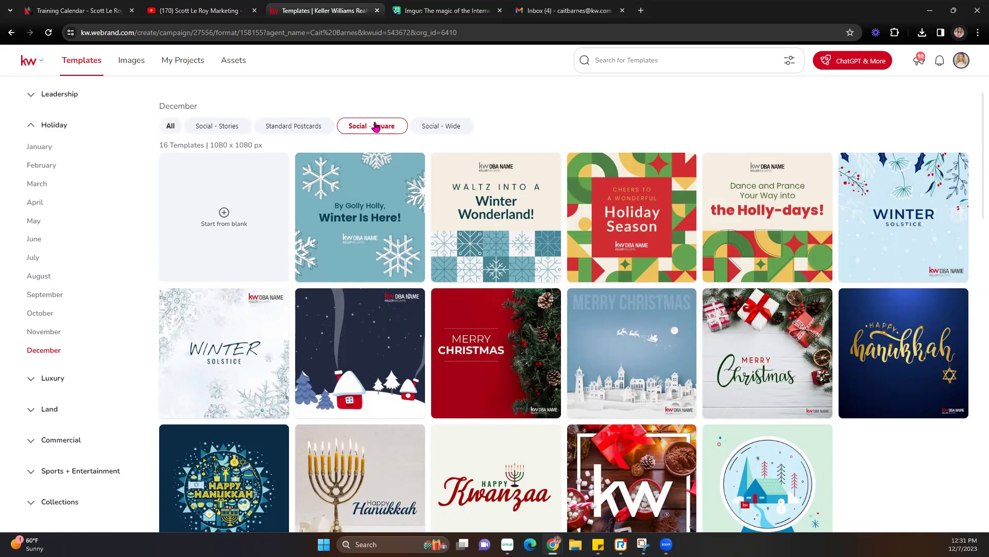
mouse_move(401, 217)
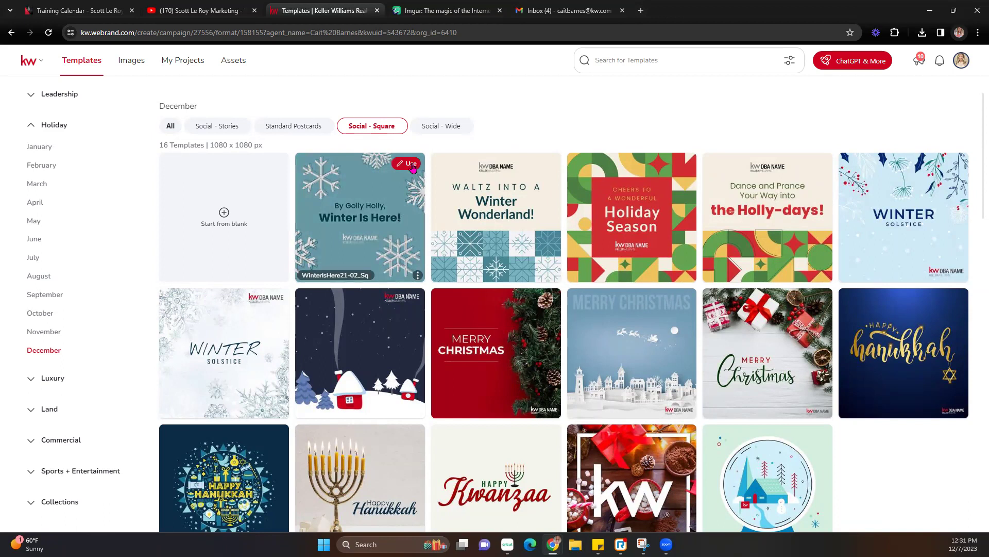
left_click(413, 168)
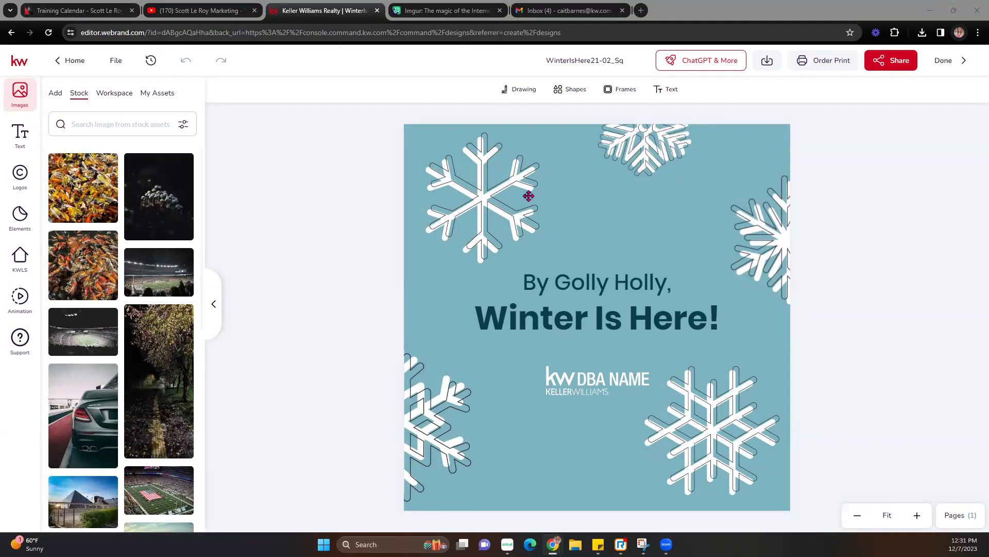
Step: Replace the DBA NAME logo with the Austin SW logo in white text
left_click(601, 377)
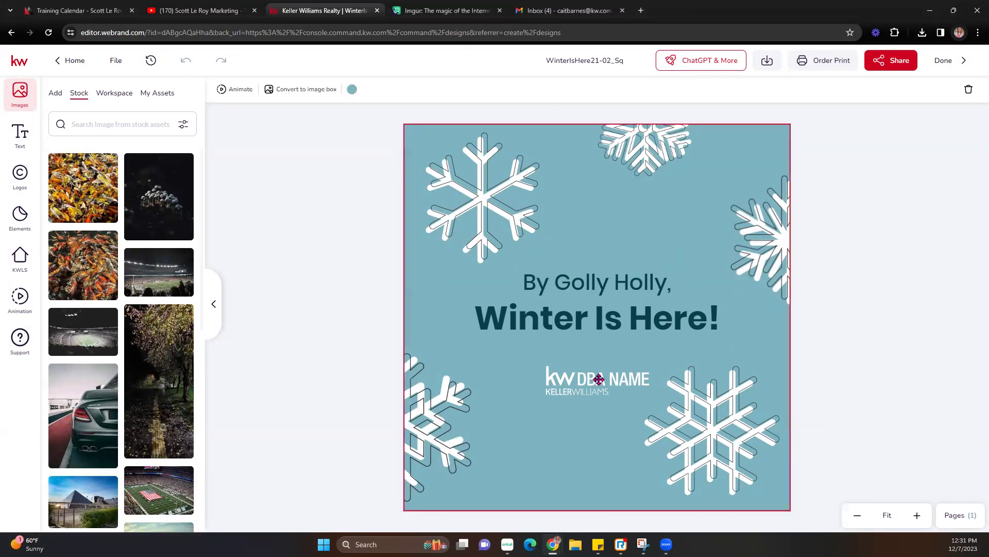
left_click(599, 379)
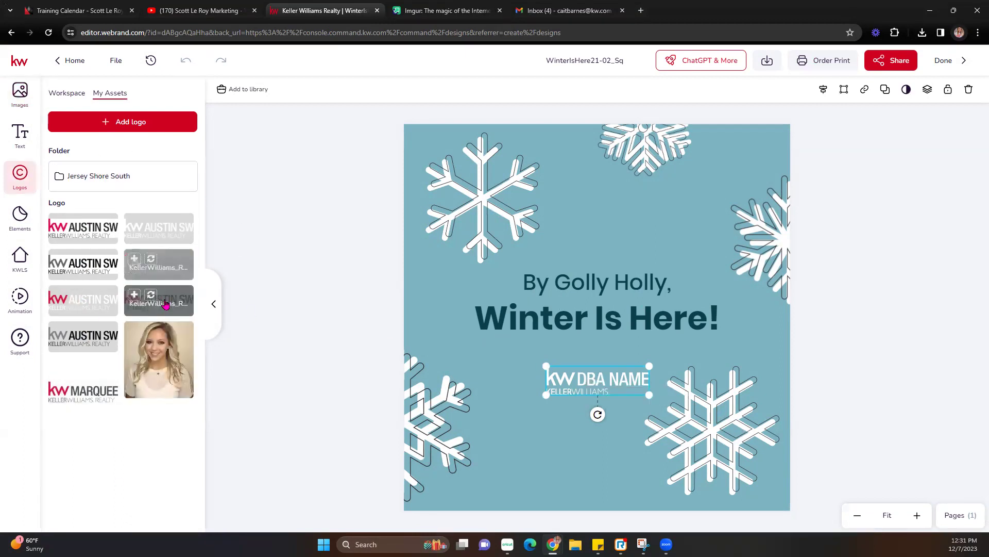
left_click(150, 223)
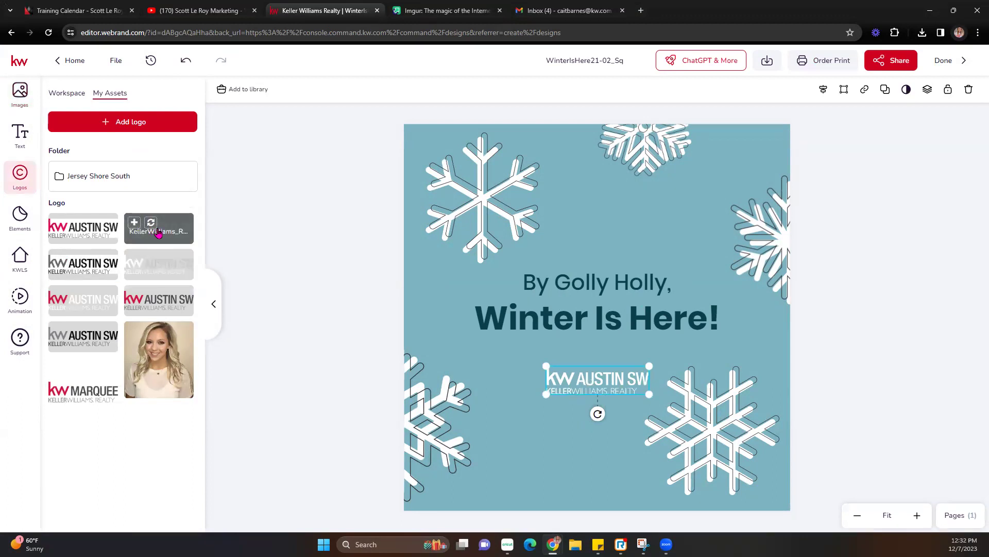
left_click(74, 296)
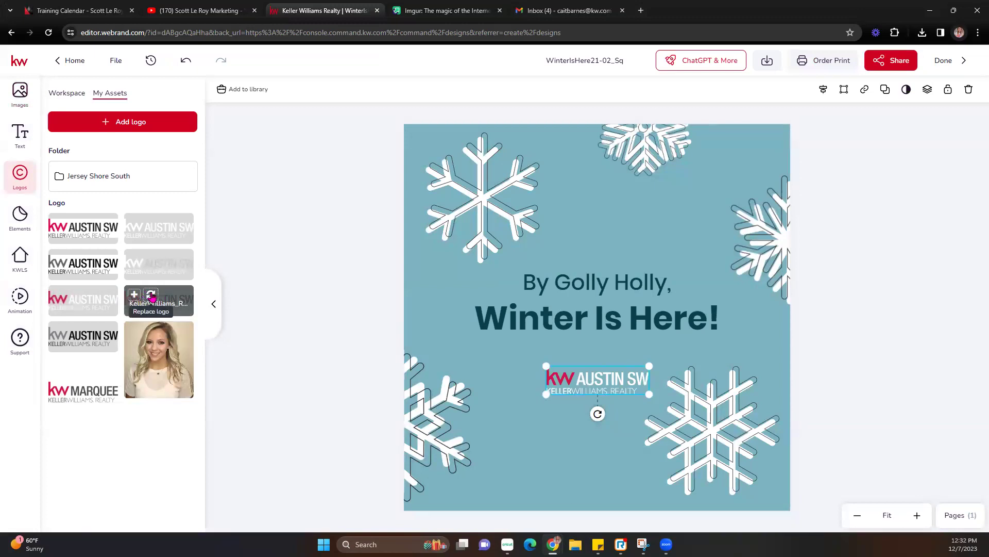
left_click(151, 296)
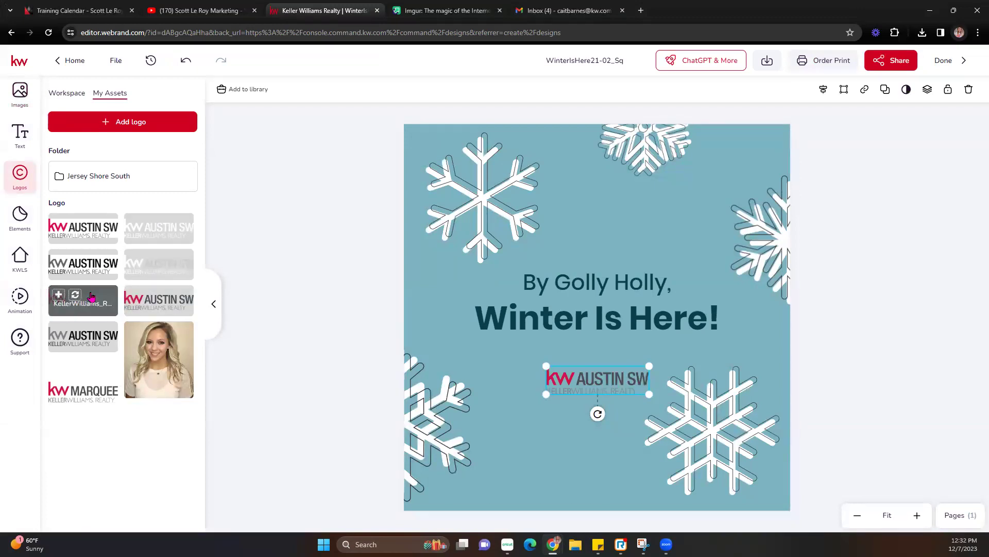
left_click(75, 296)
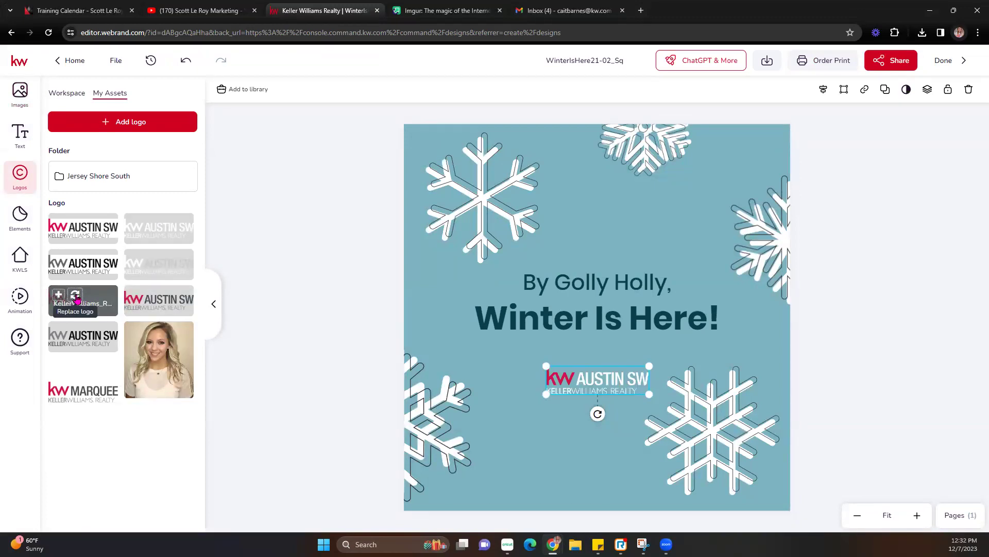
mouse_move(175, 345)
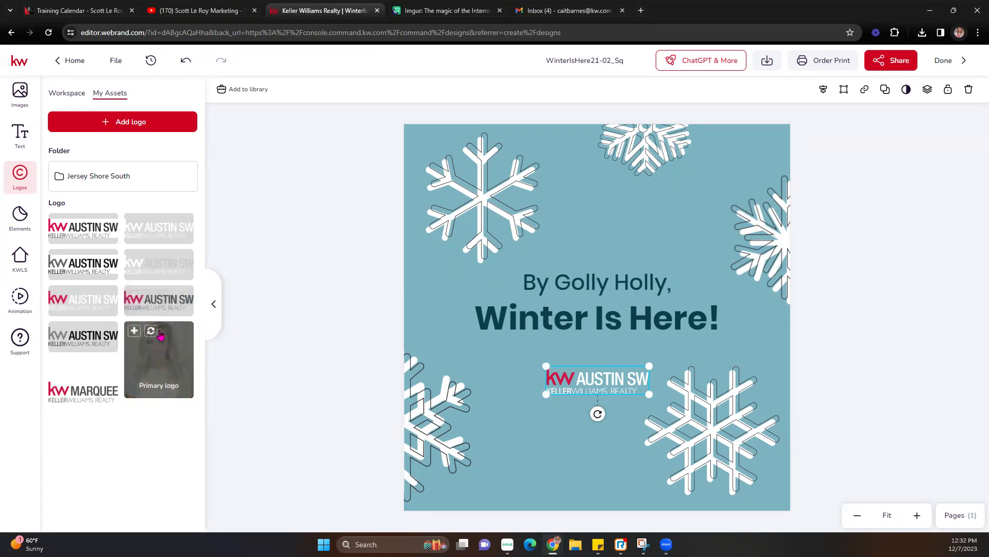
left_click(273, 193)
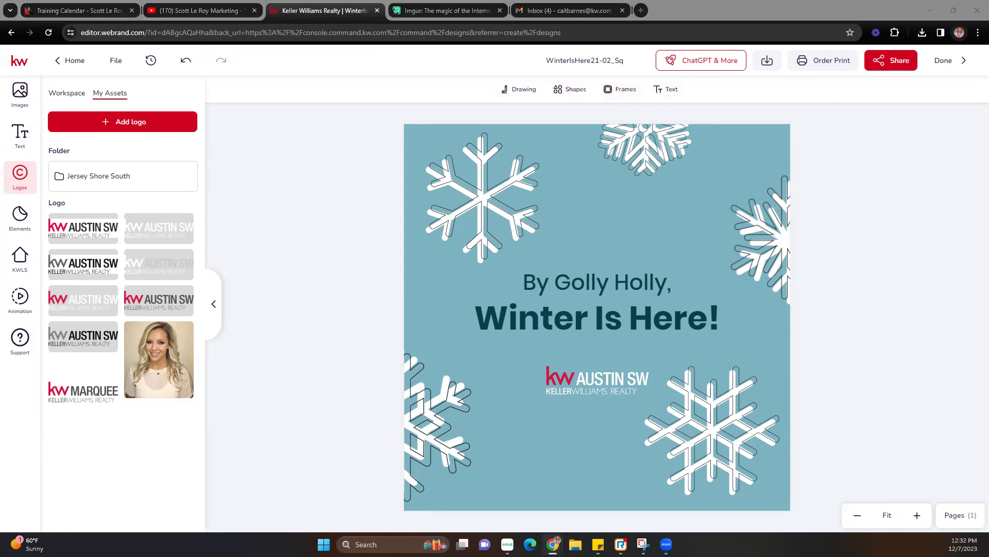
left_click(616, 90)
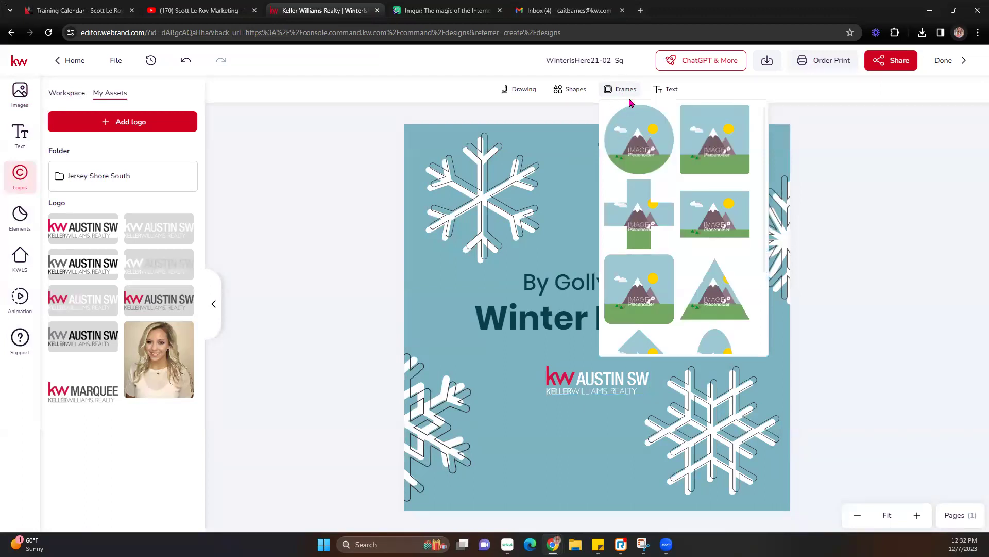
scroll(694, 244, "down", 10)
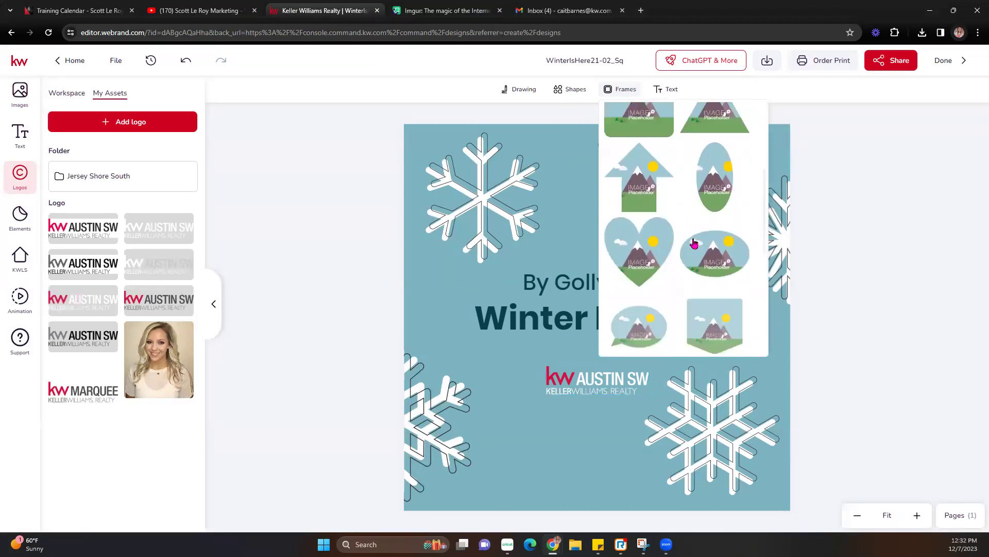
scroll(692, 244, "up", 10)
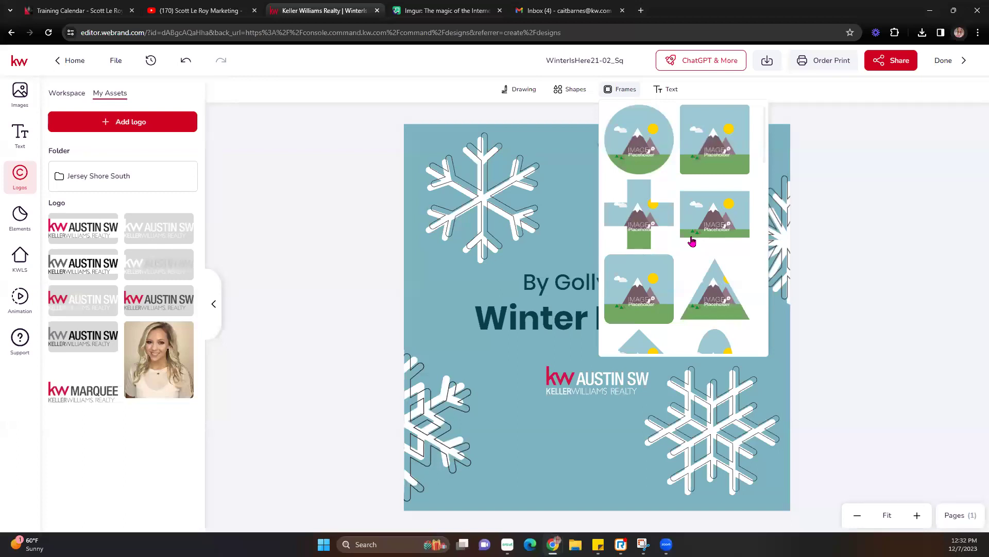
left_click(642, 149)
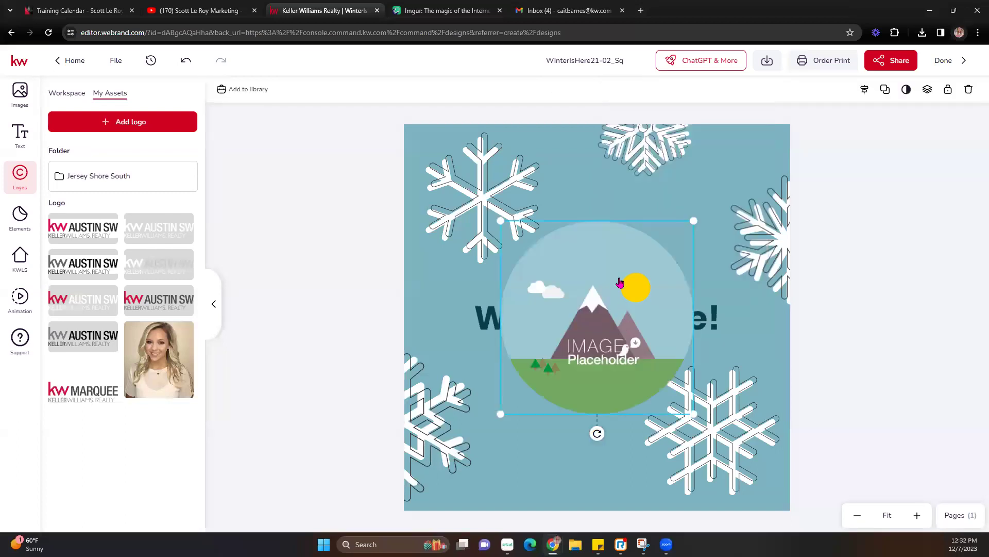
left_click_drag(498, 218, 558, 278)
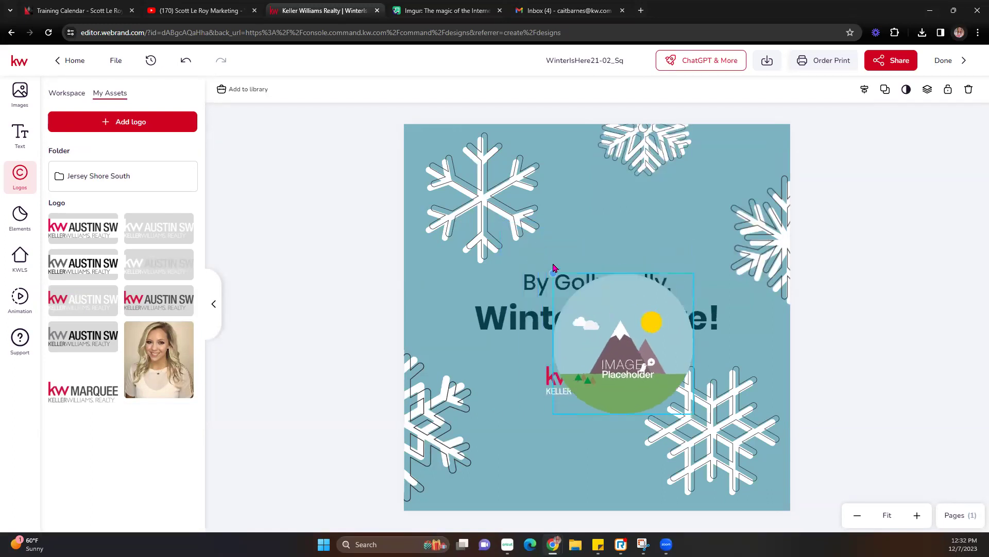
left_click_drag(609, 348, 698, 439)
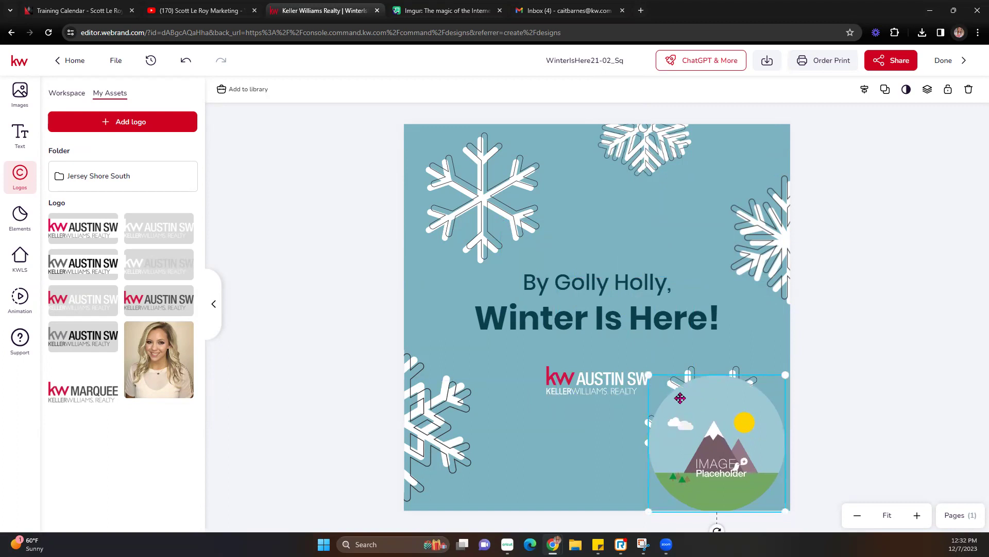
left_click_drag(650, 375, 691, 408)
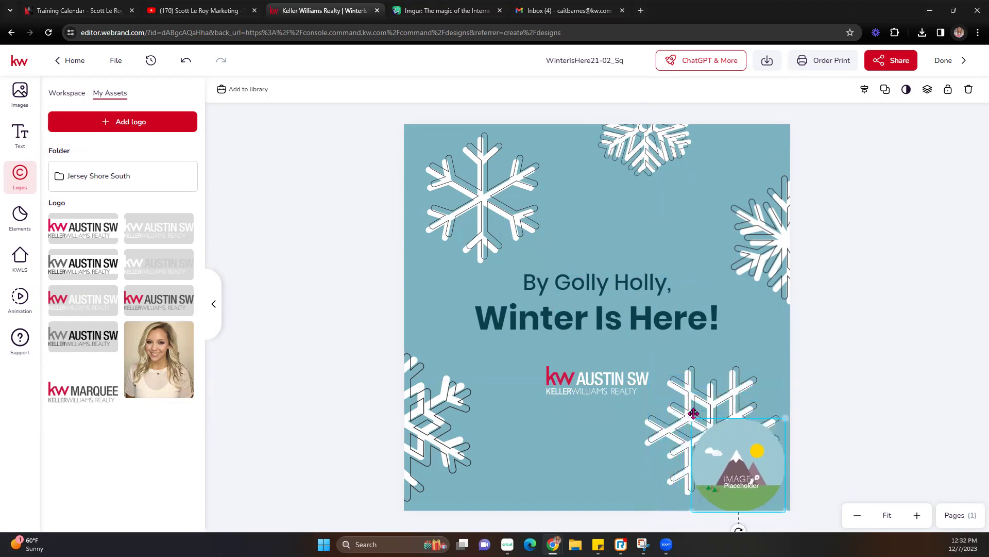
left_click_drag(717, 456, 721, 153)
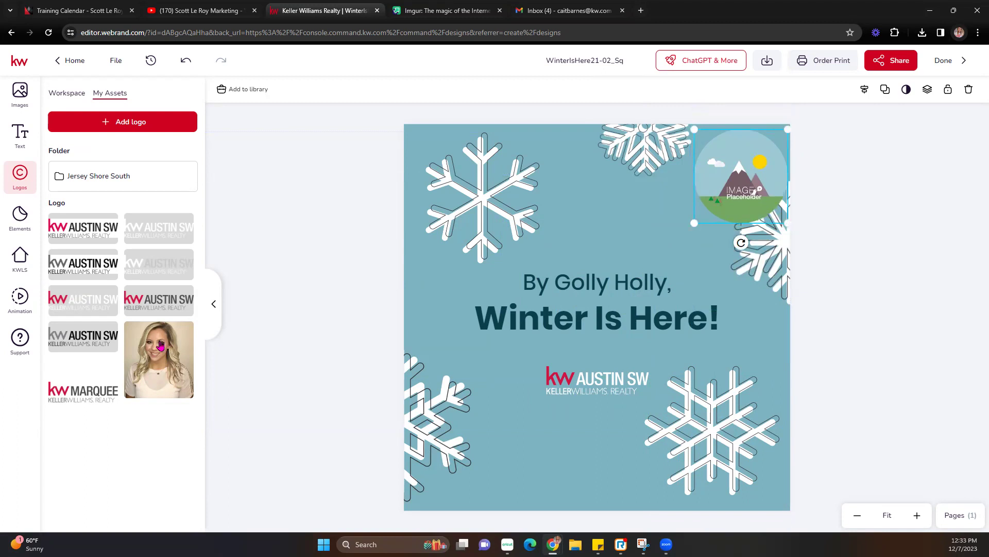
left_click(158, 359)
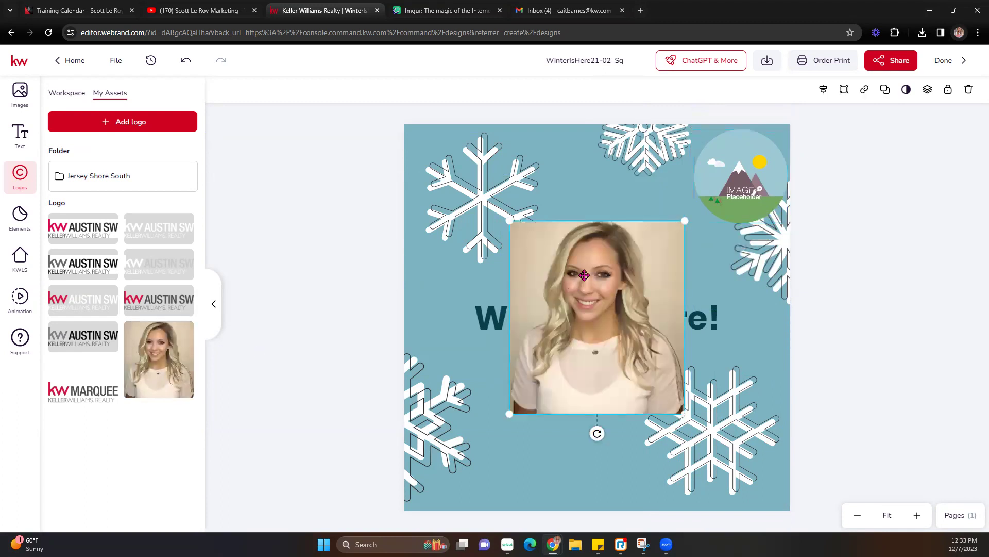
key("Delete")
left_click(745, 185)
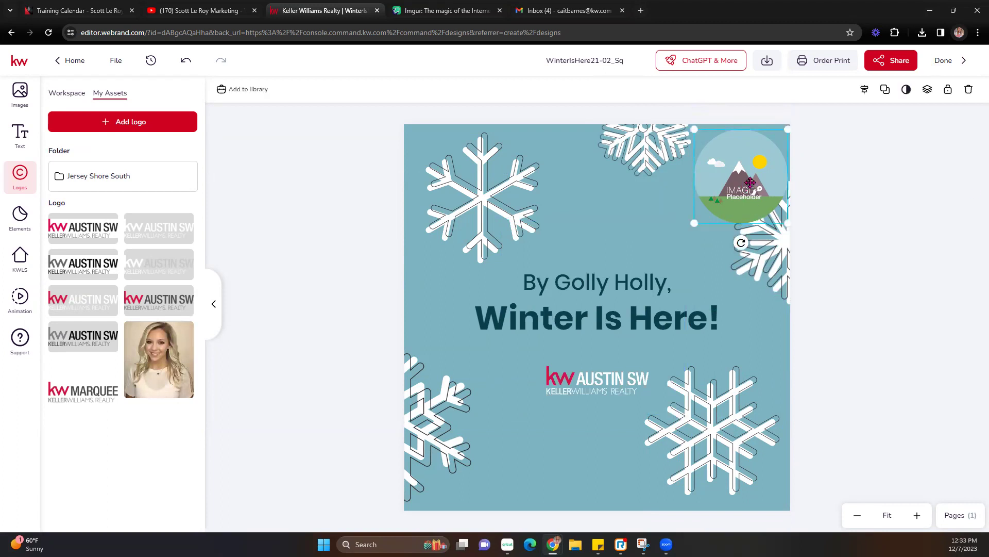
left_click_drag(154, 370, 733, 192)
key("Delete")
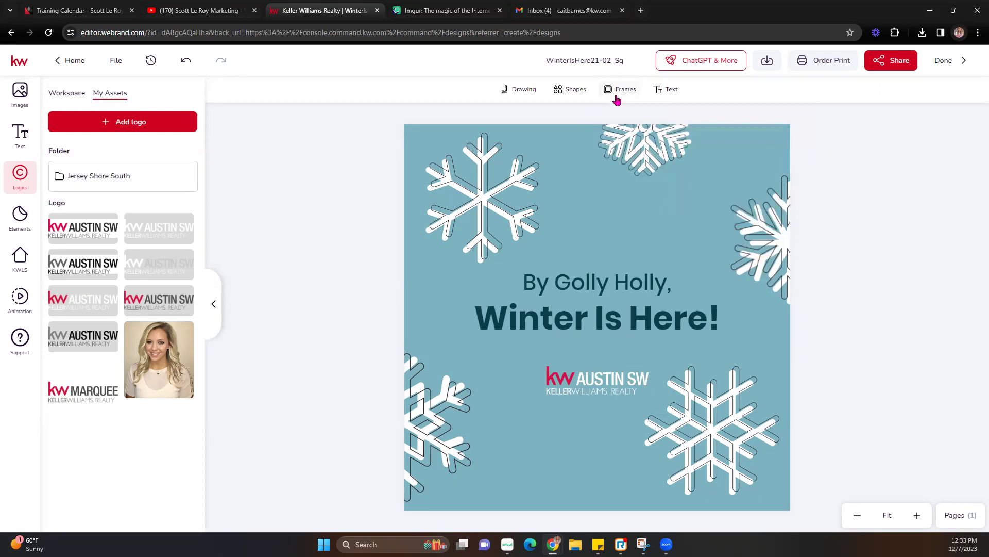
left_click(616, 93)
Step: Add a square frame and fill it with the agent photo from My Assets
left_click(725, 155)
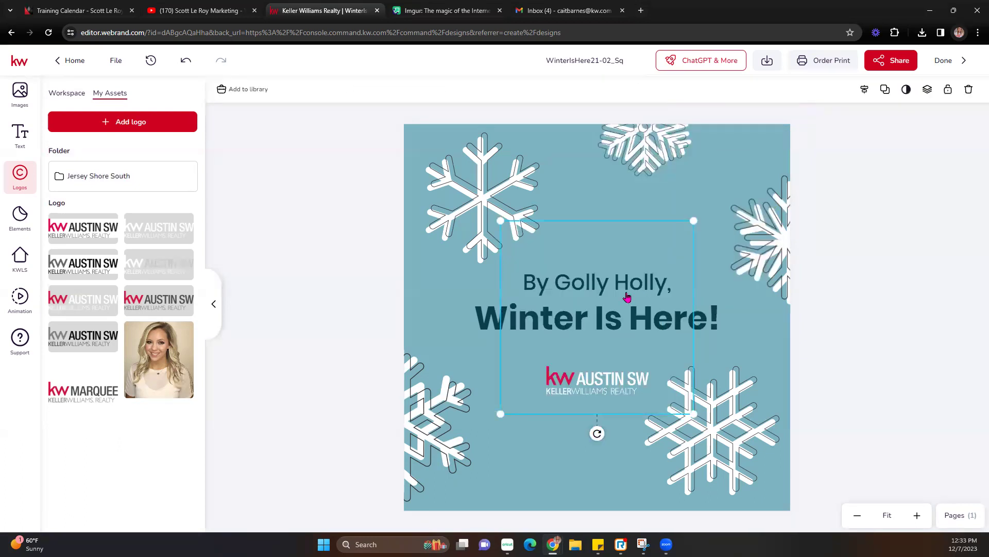
mouse_move(172, 363)
left_mouse_down()
mouse_move(526, 314)
mouse_move(619, 335)
mouse_move(155, 355)
left_mouse_up()
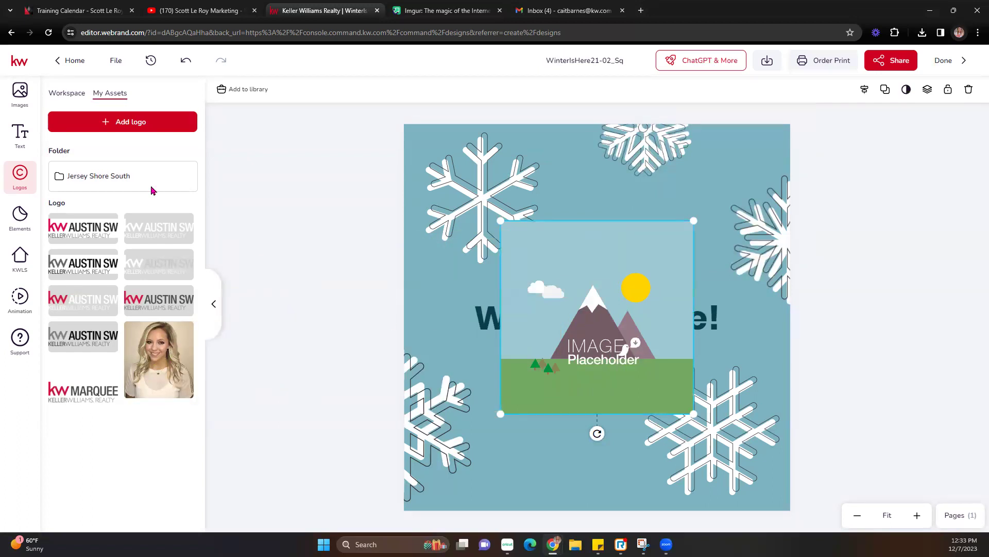
left_click(20, 93)
left_click(157, 93)
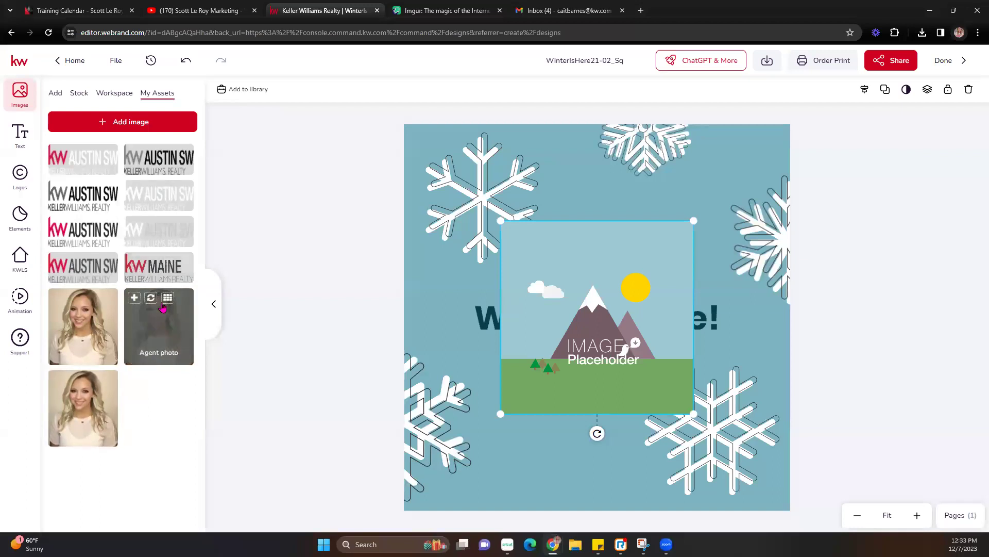
left_click(151, 299)
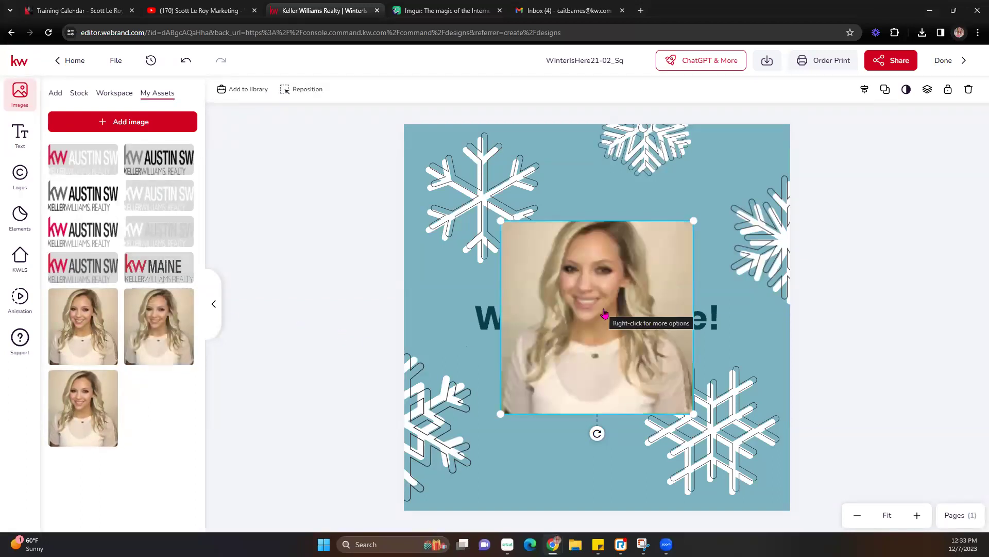
mouse_move(154, 300)
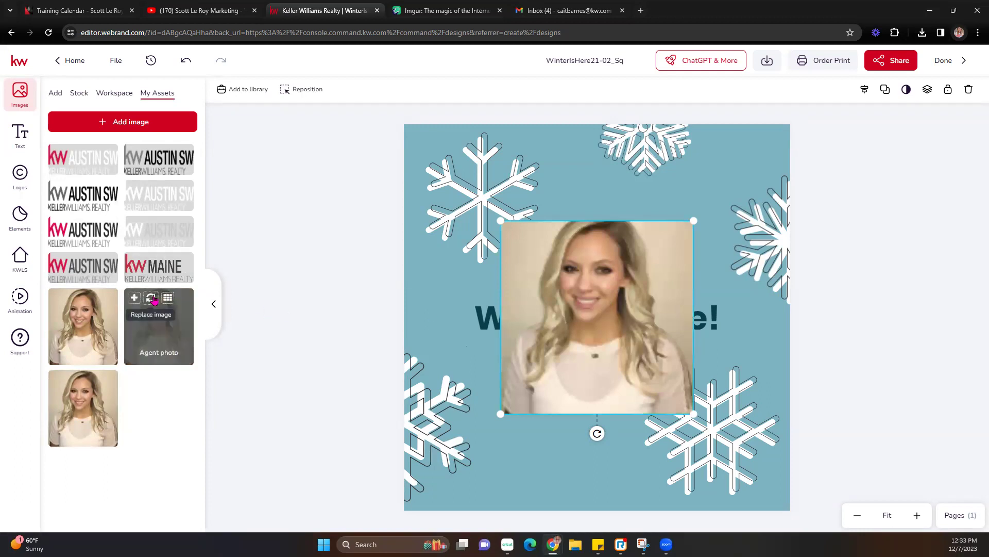
double_click(538, 302)
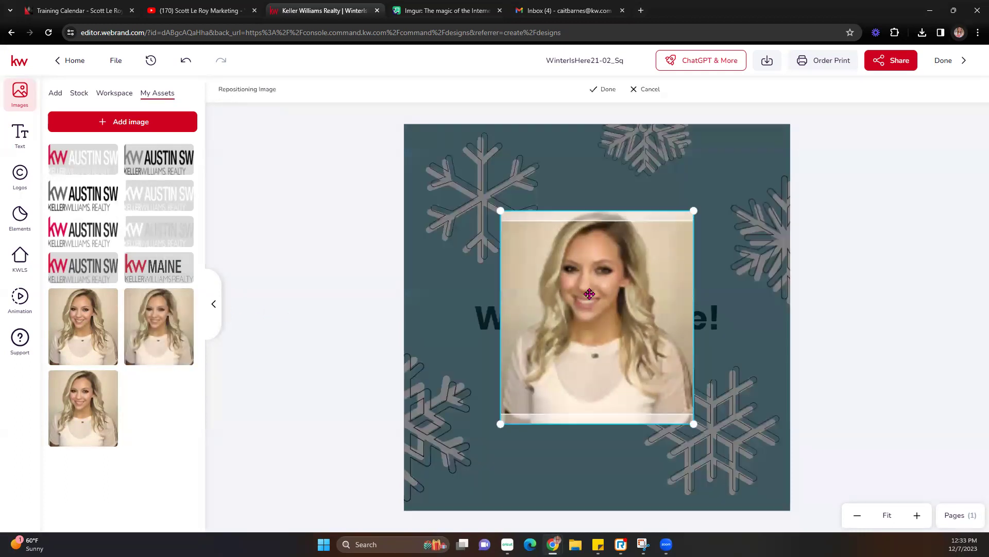
Step: Undo twice to restore the circle frame, then reload the editor page
left_click(184, 63)
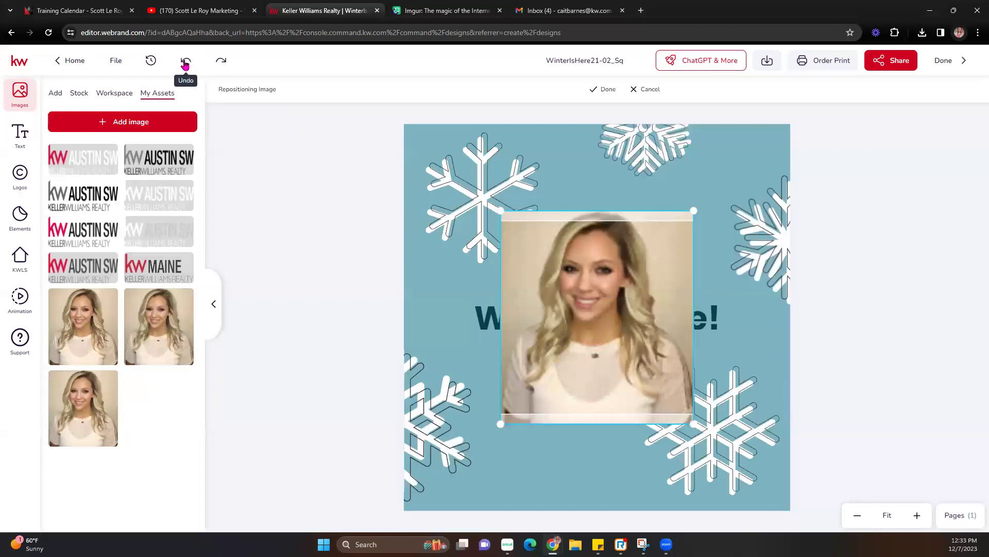
left_click(185, 63)
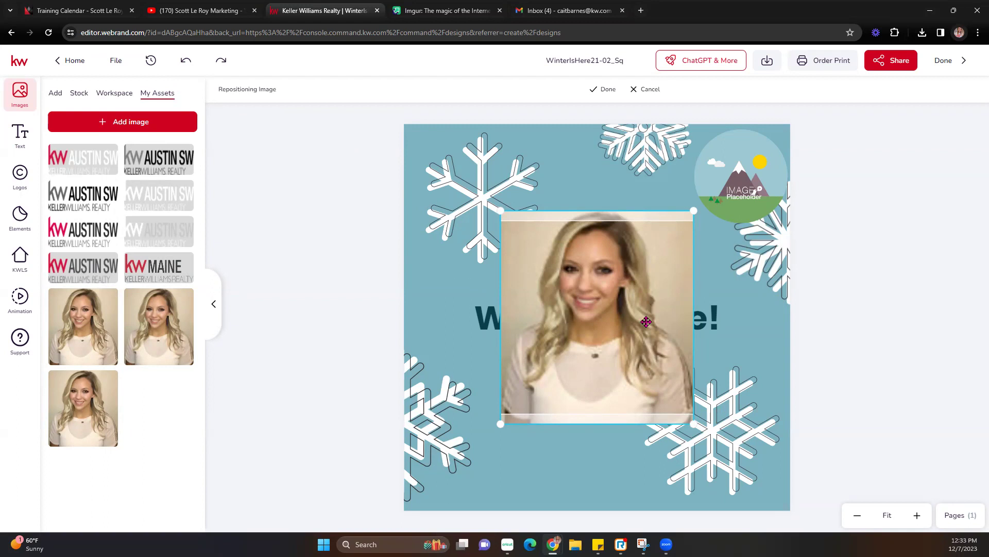
left_click(48, 33)
left_click(536, 96)
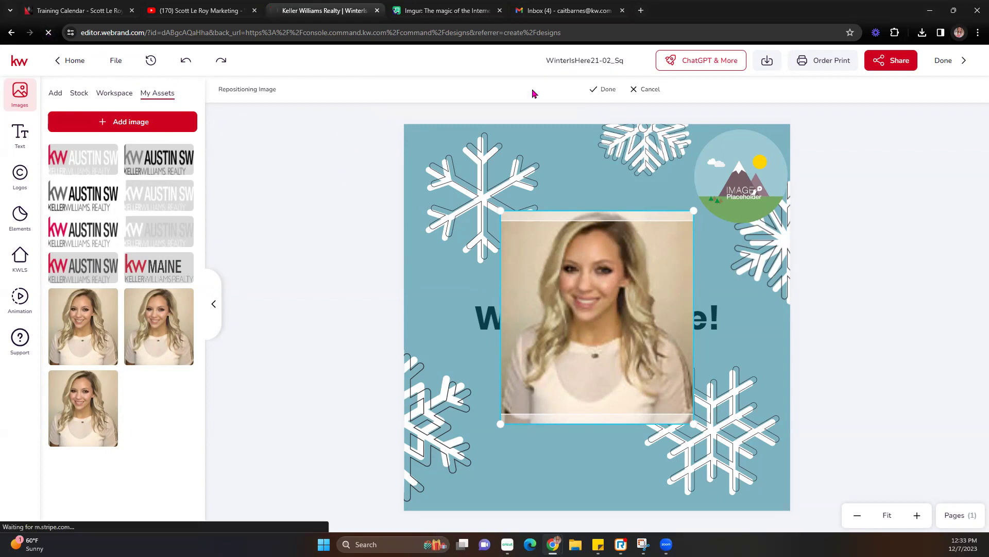
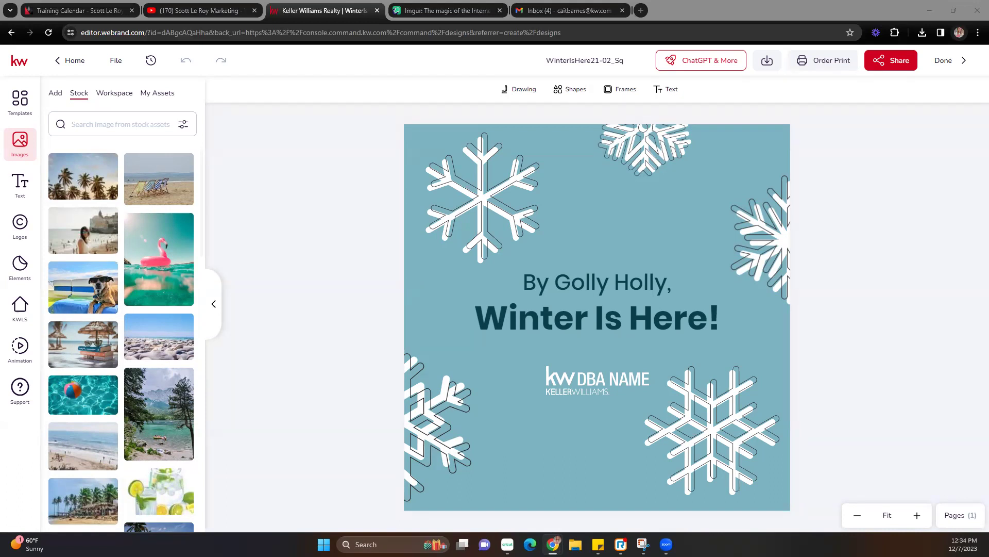
Step: Swap the DBA NAME placeholder logo for the pink AUSTIN SW logo from My Assets
left_click(591, 379)
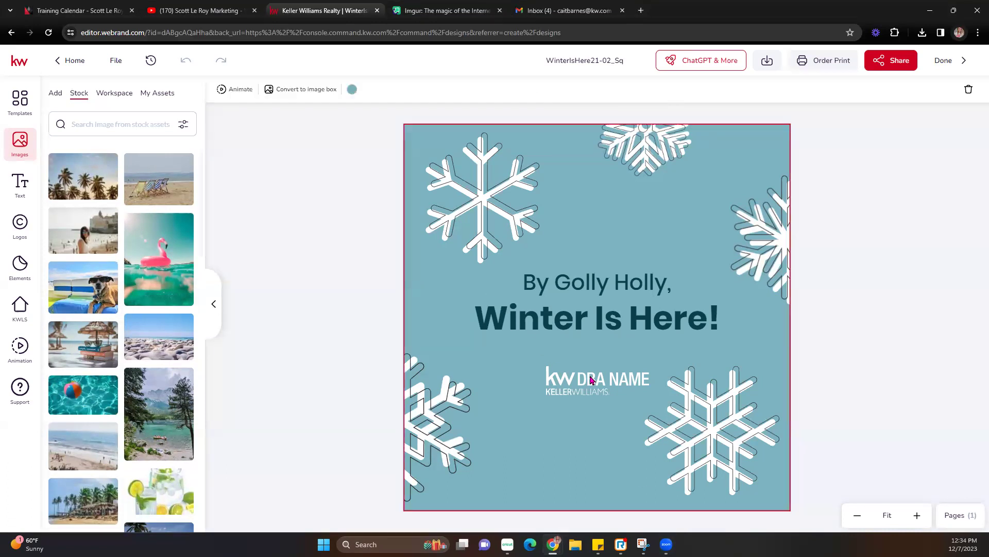
left_click(591, 384)
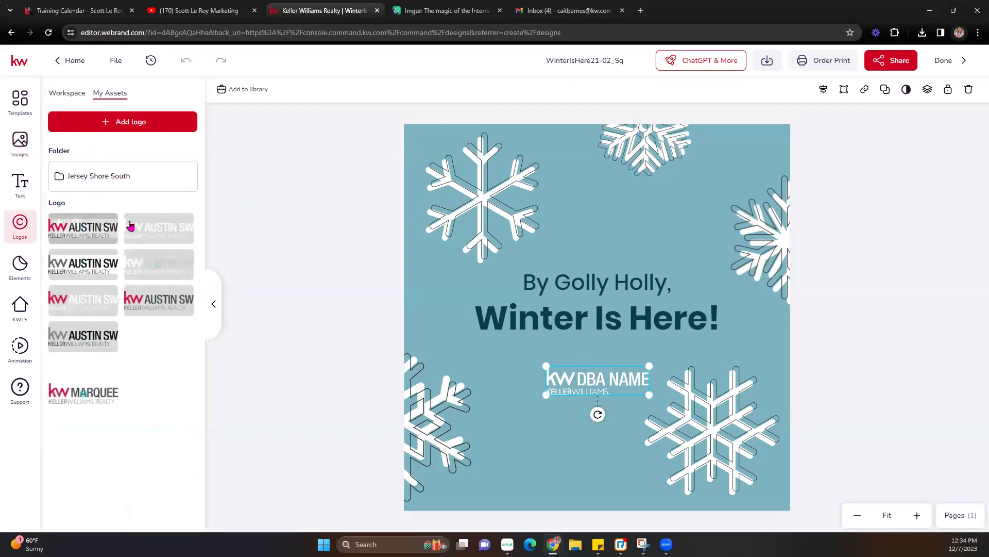
mouse_move(172, 229)
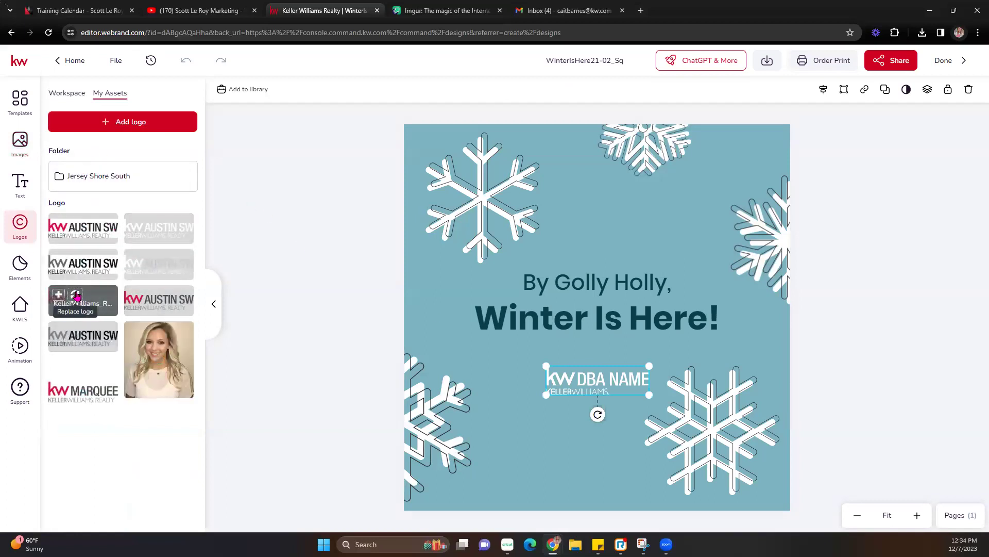
left_click(76, 295)
left_click(362, 146)
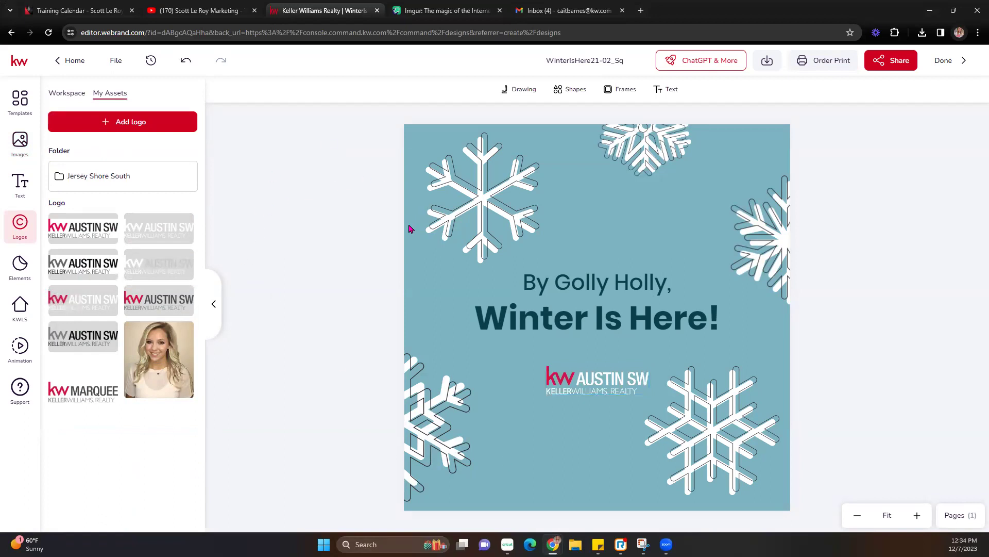
left_click(547, 312)
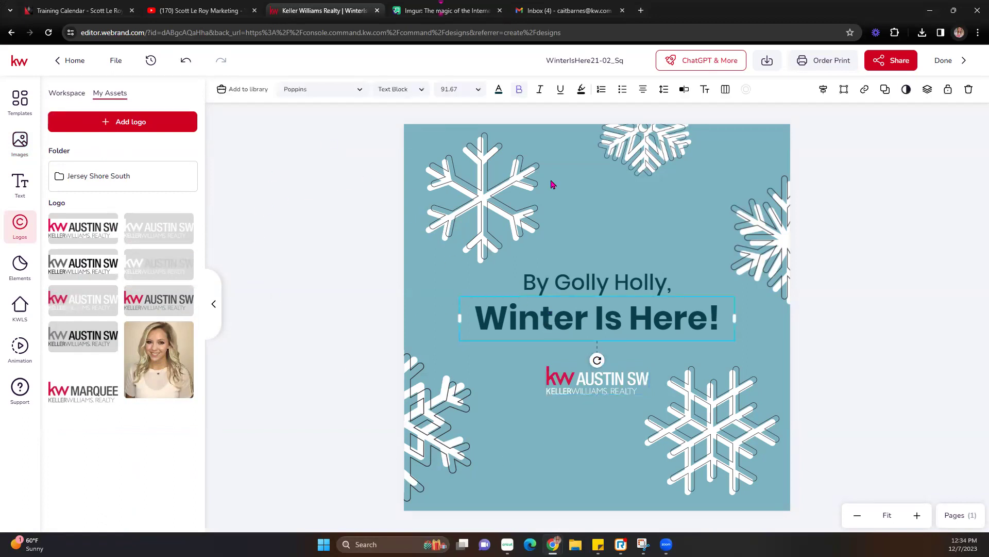
left_click(379, 268)
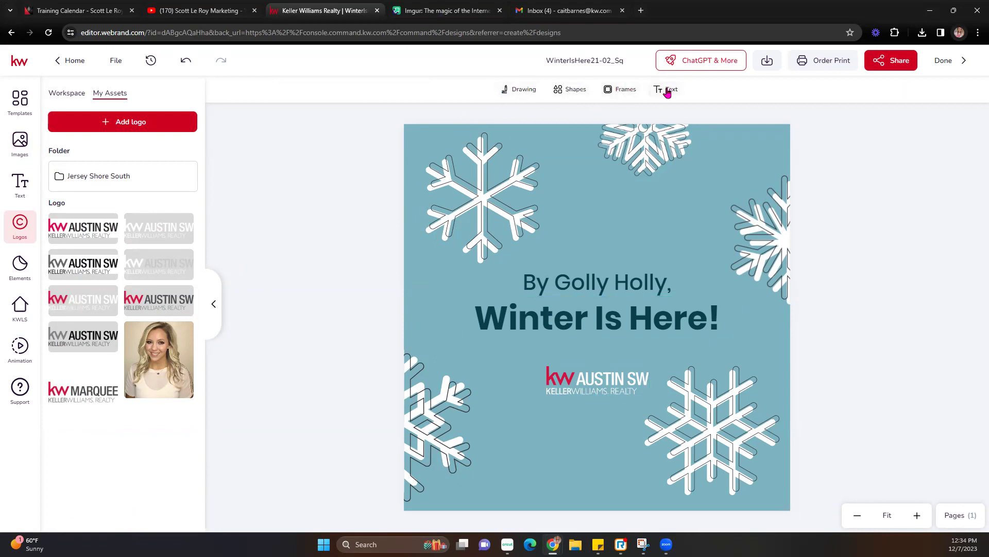
Step: Add a circular image frame to the middle of the winter post
left_click(617, 92)
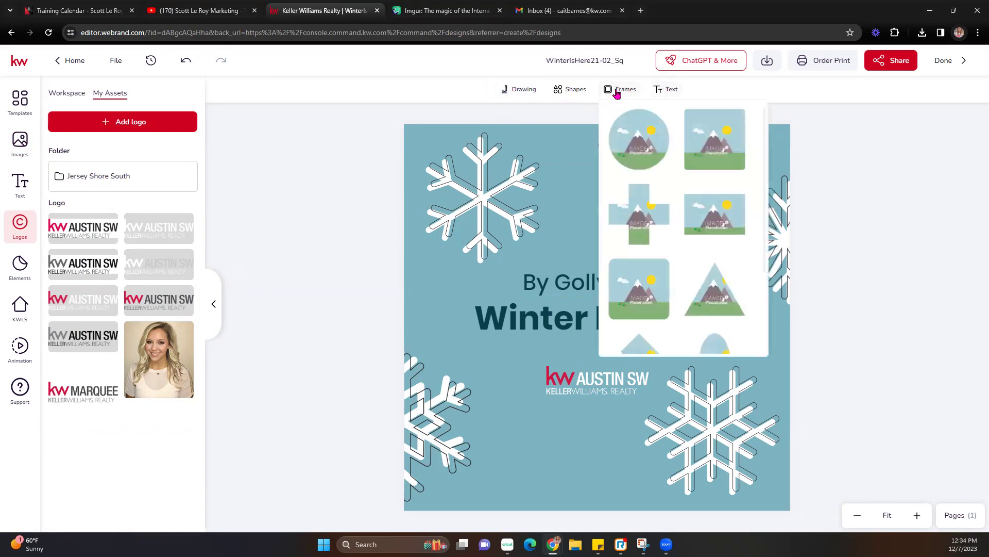
left_click(634, 141)
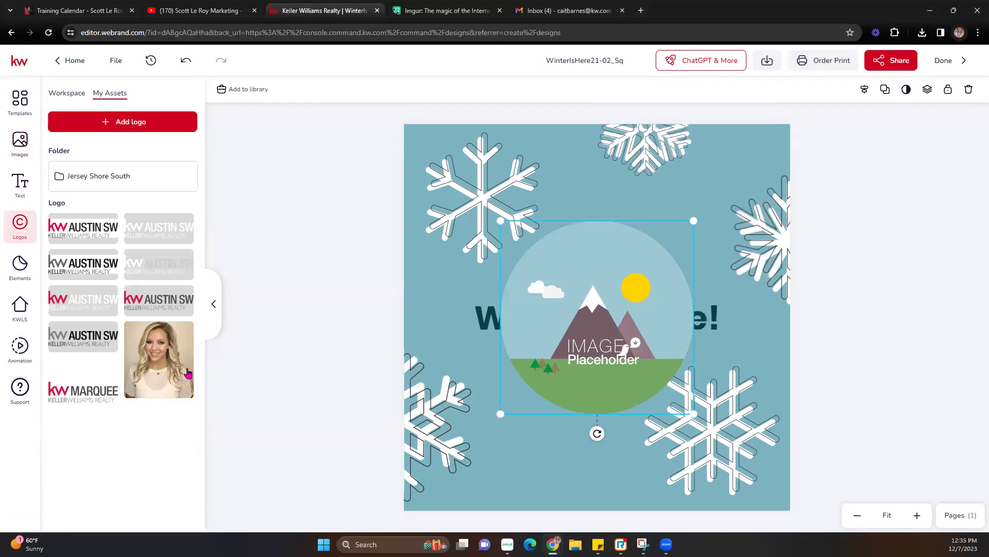
left_click(27, 146)
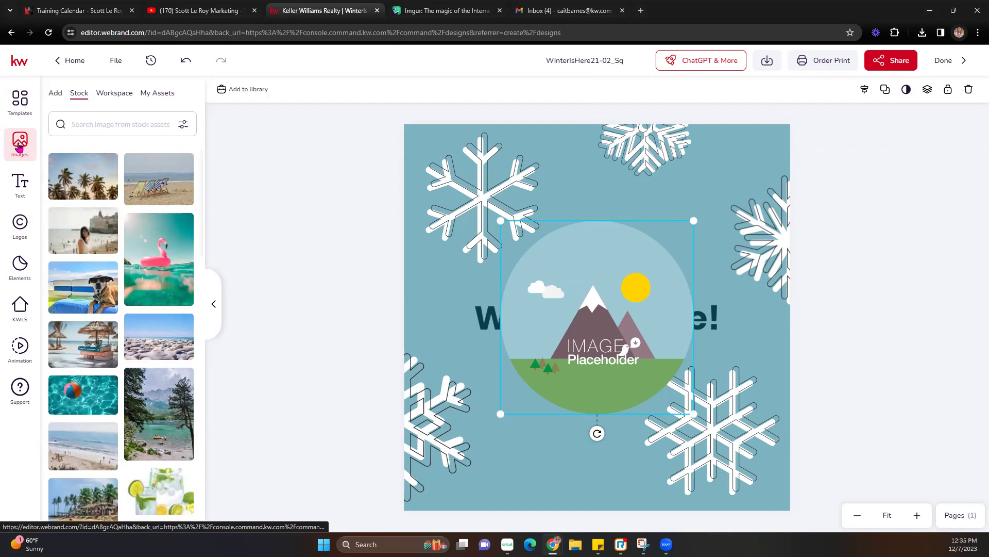
left_click(165, 97)
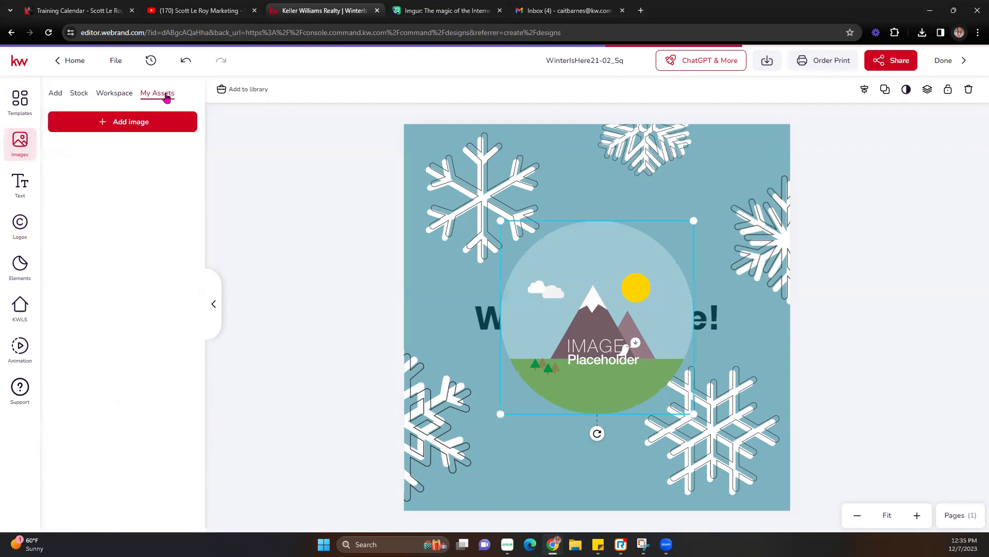
Step: Fill the circle frame with the agent headshot and shift the photo slightly lower inside it
mouse_move(152, 309)
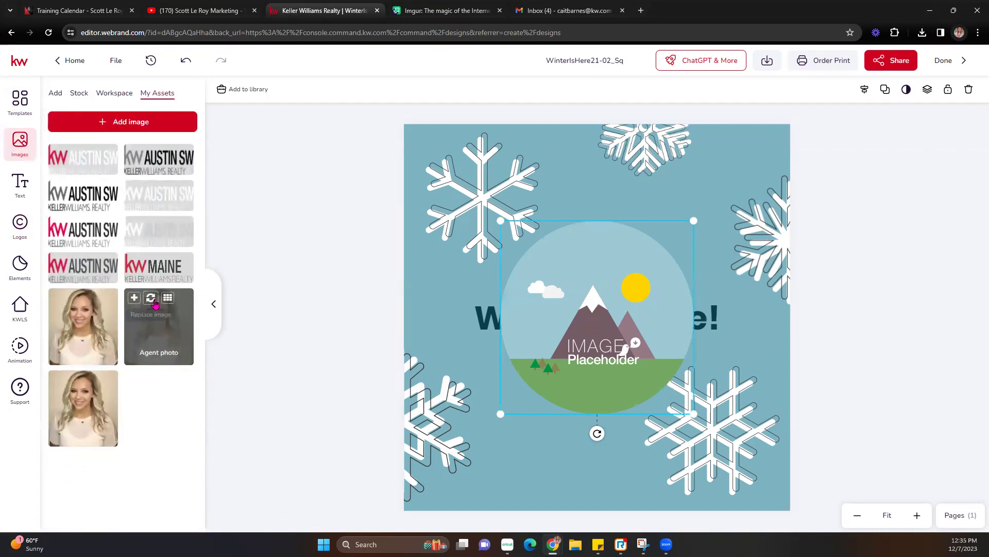
mouse_move(76, 303)
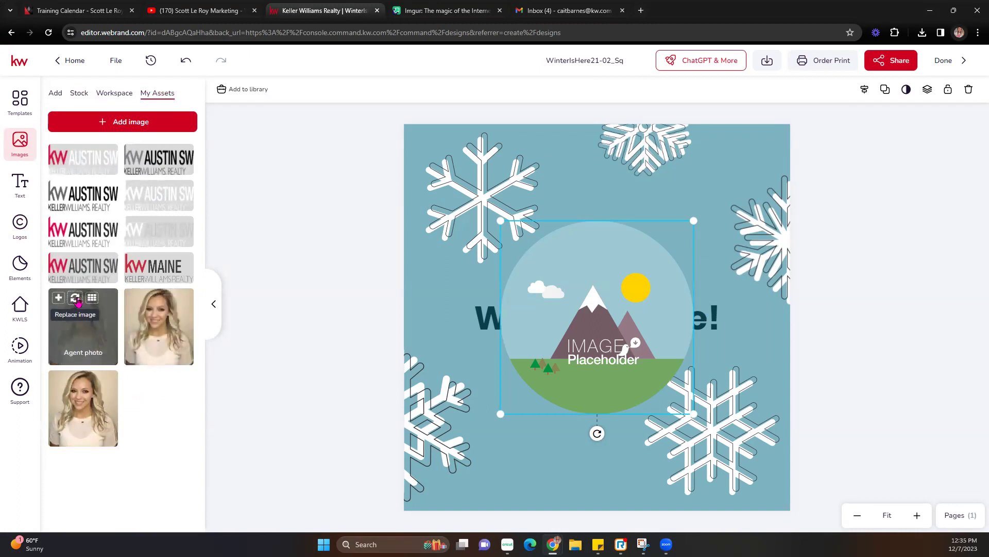
left_click(75, 299)
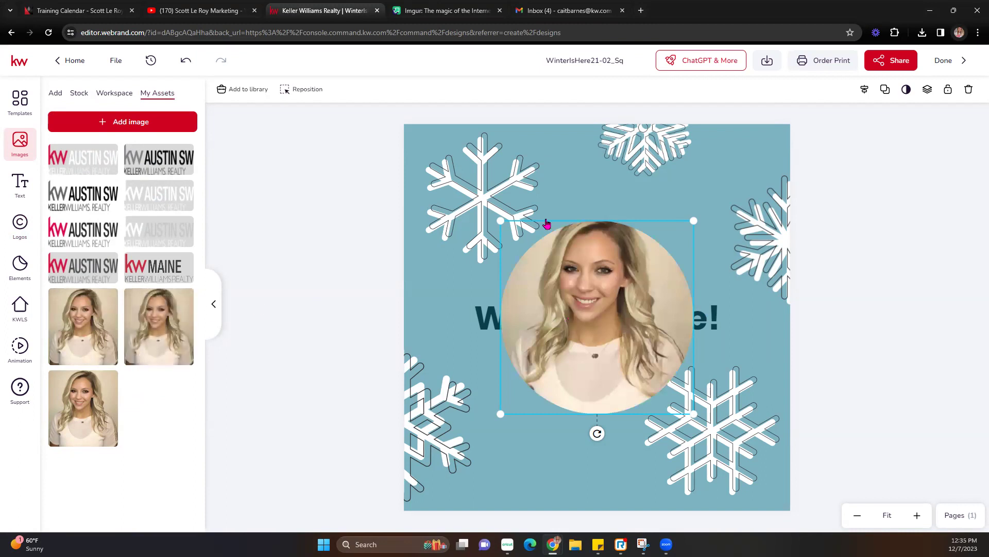
double_click(636, 342)
left_click_drag(628, 313, 633, 328)
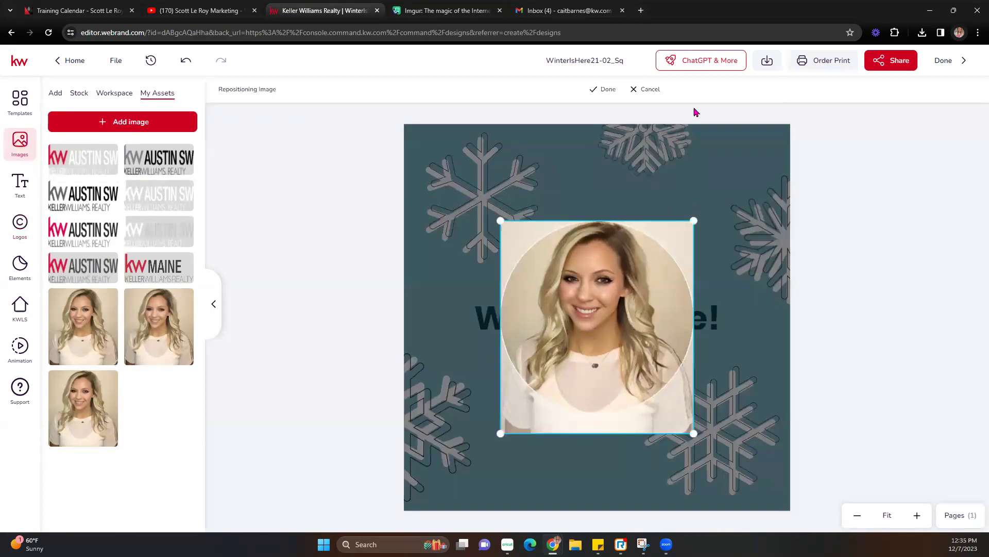
left_click(604, 91)
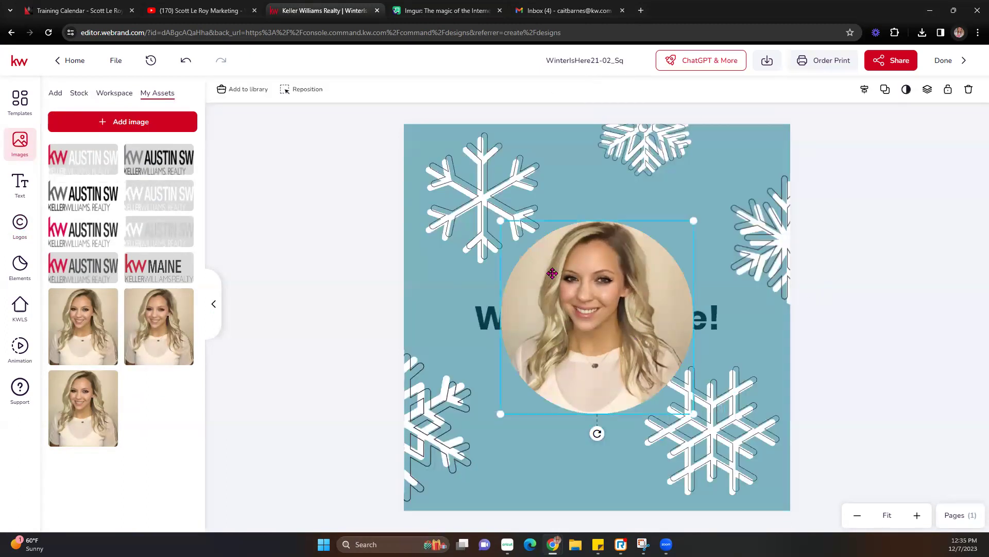
Step: Shrink the circular headshot and move it to the post's top-right corner
left_click_drag(500, 221, 618, 347)
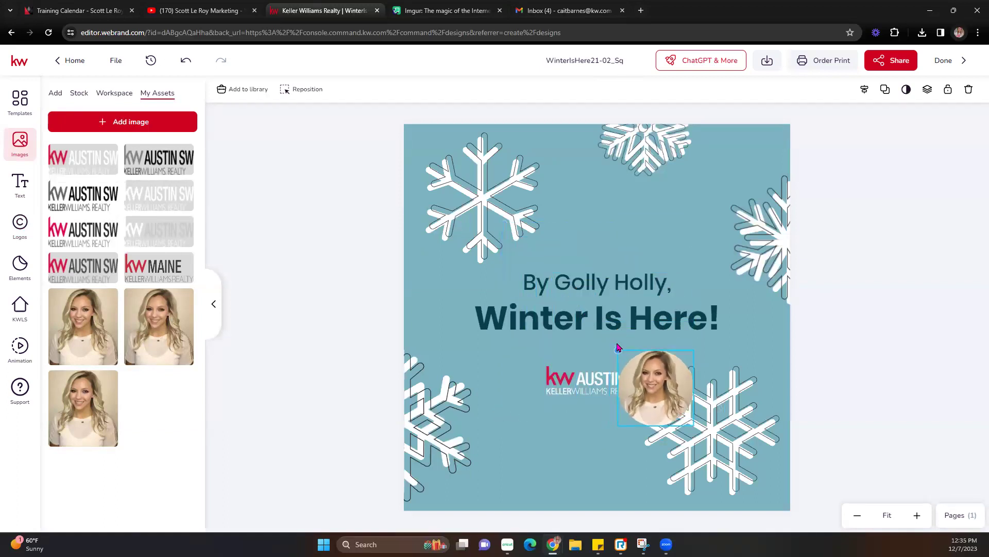
left_click_drag(655, 383, 693, 402)
left_click_drag(663, 364, 642, 340)
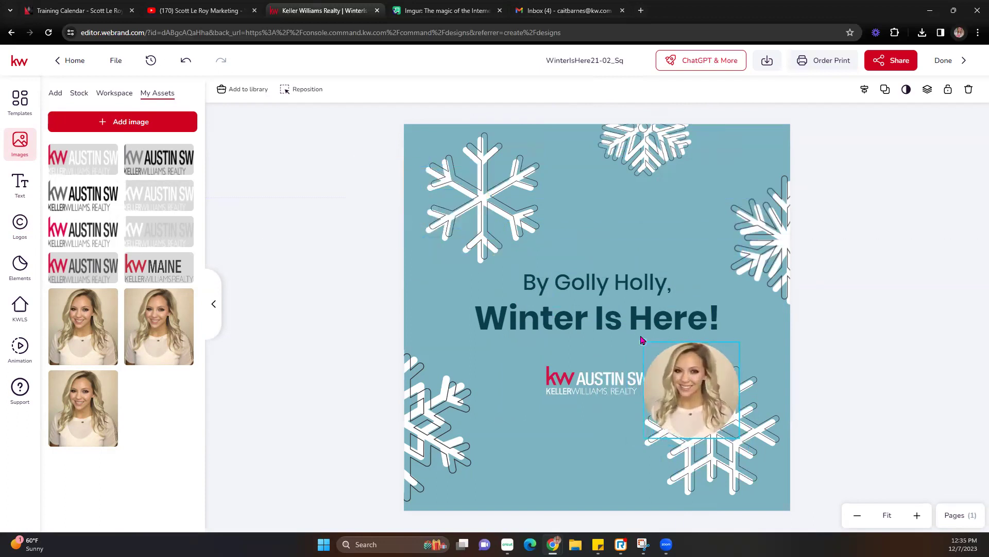
left_click_drag(699, 386, 735, 177)
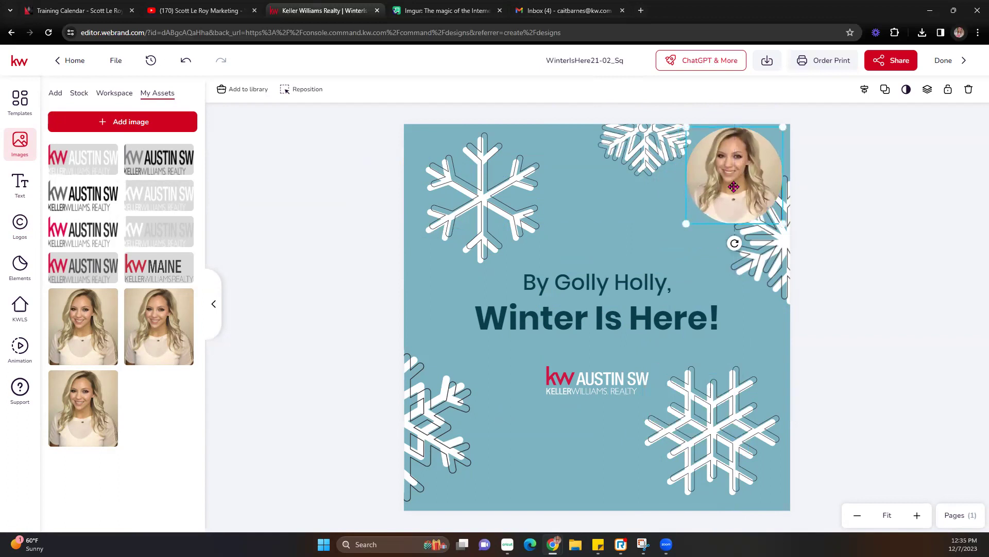
Step: Add the agent's name, email and phone text blocks from Text > My Assets
left_click(17, 187)
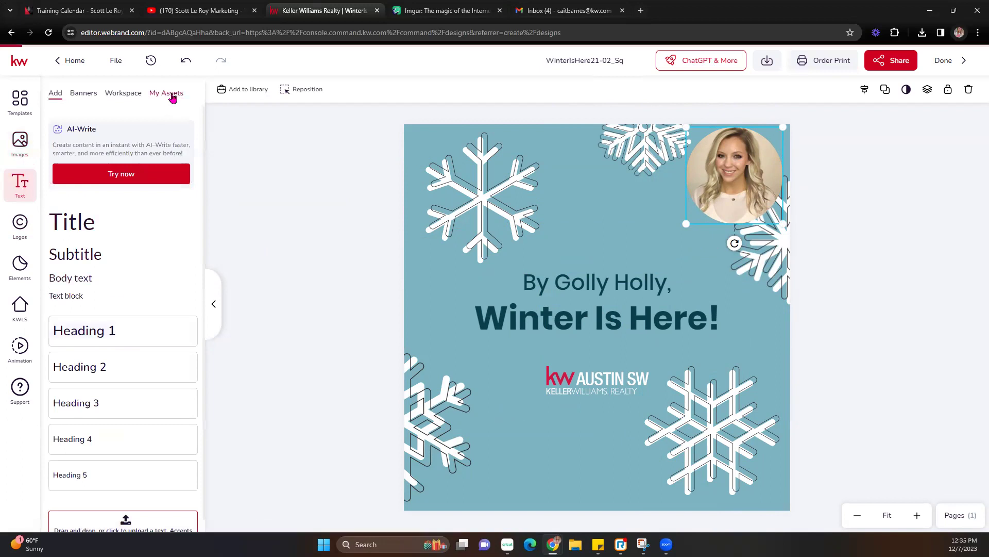
left_click(170, 94)
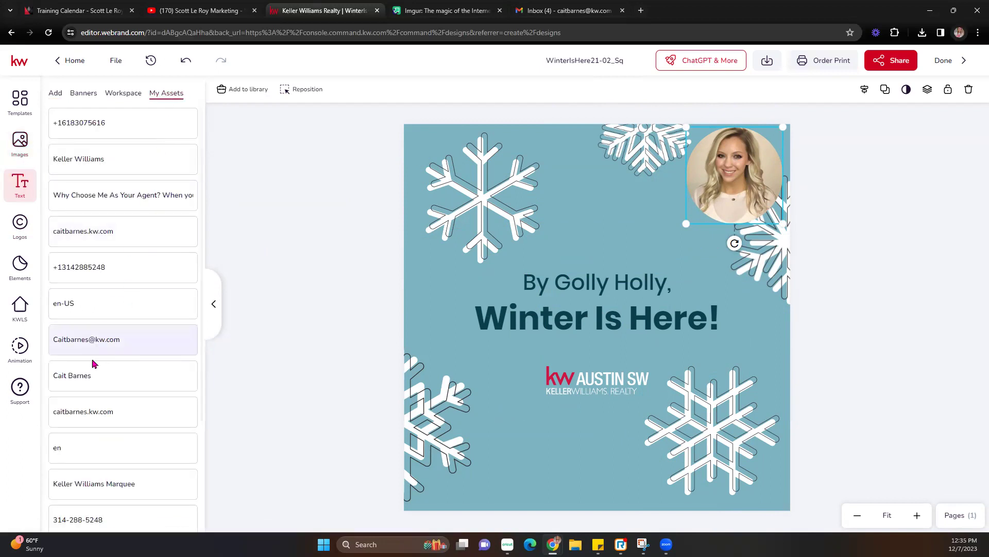
left_click(93, 376)
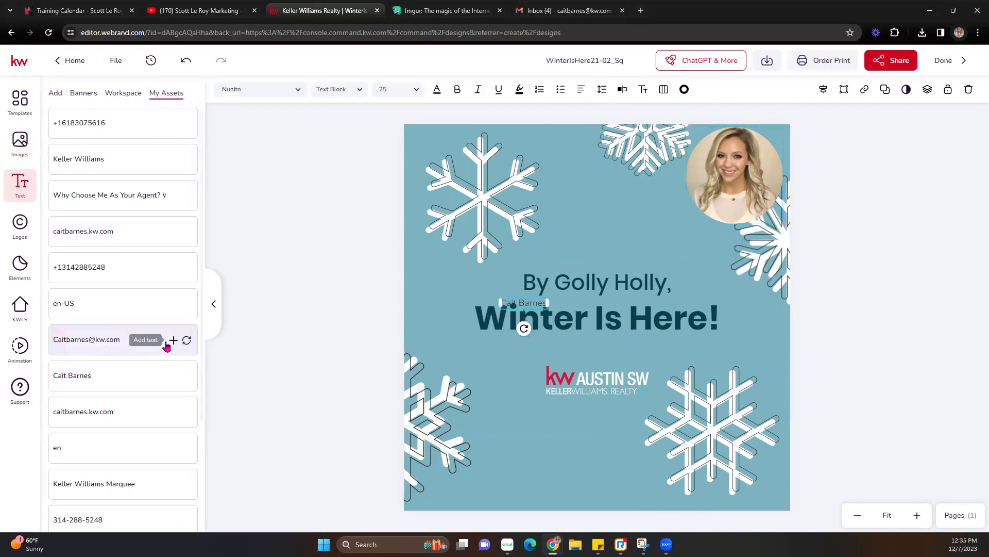
left_click(100, 343)
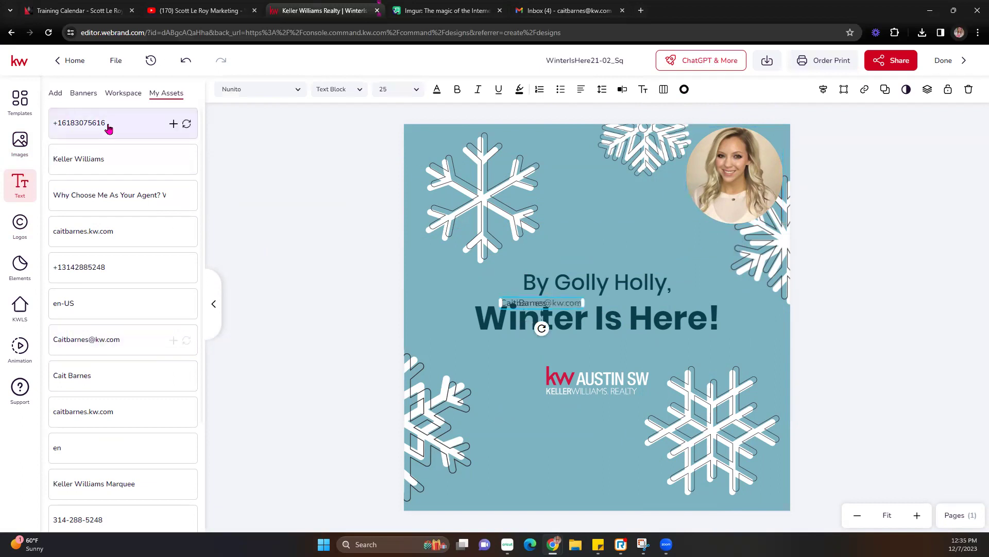
left_click(20, 100)
Step: Stack the name, email and phone lines beneath the headshot at top right
left_click_drag(530, 308, 711, 240)
left_click(531, 308)
left_click(533, 305)
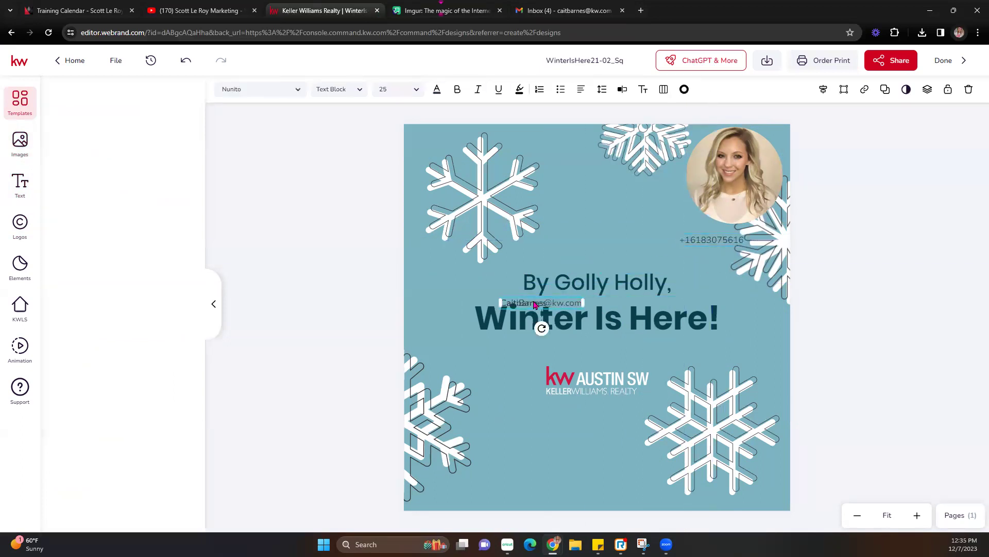
left_click_drag(533, 305, 716, 235)
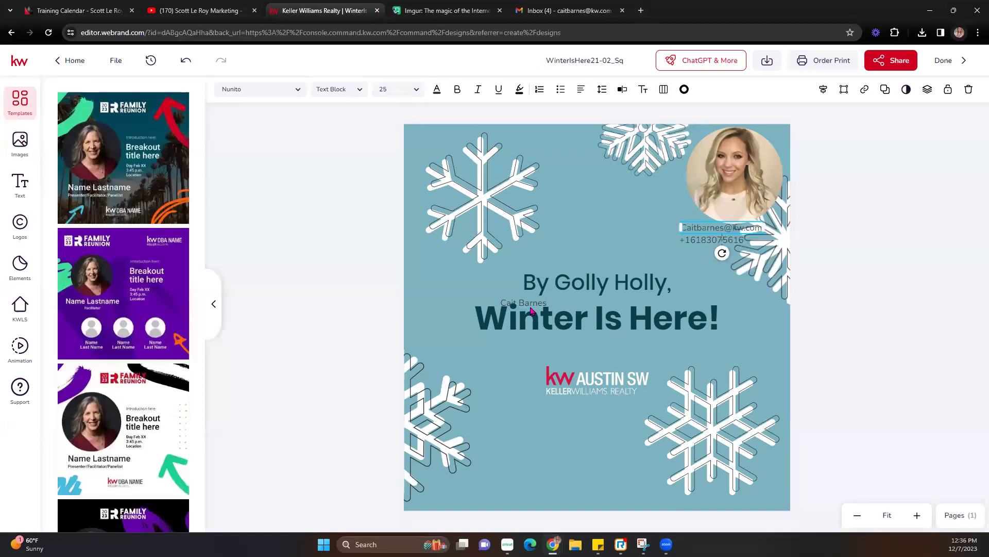
left_click_drag(527, 308, 709, 218)
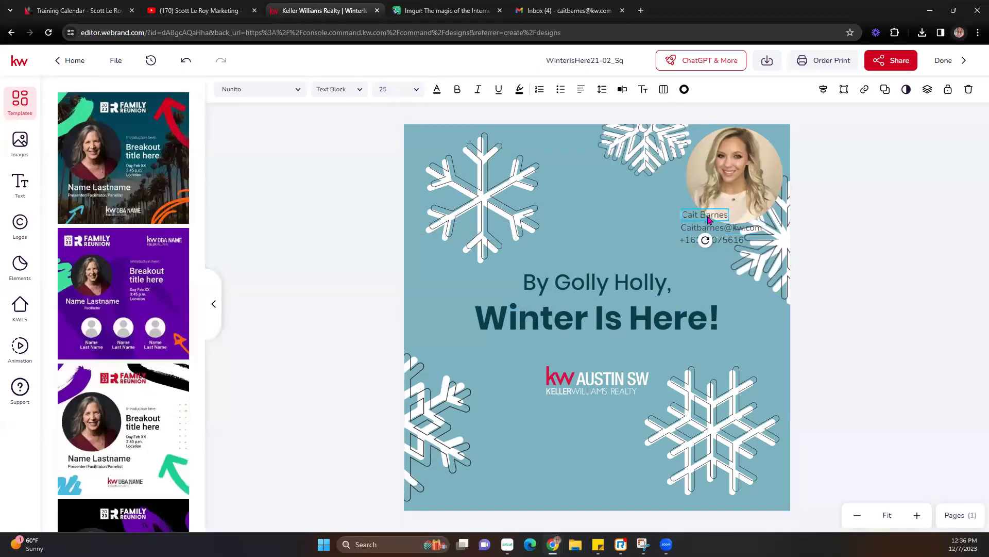
left_click(691, 244)
left_click(643, 91)
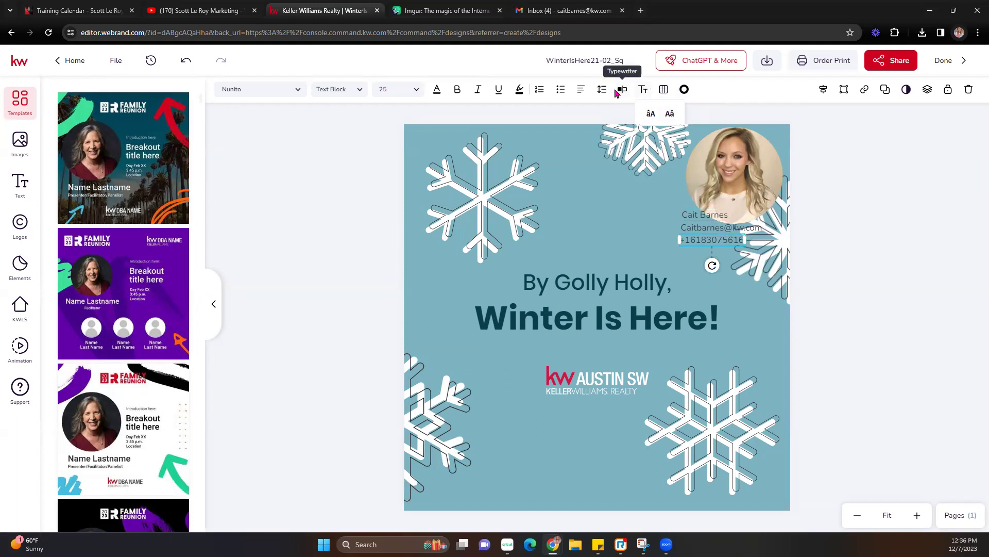
left_click(617, 91)
Step: Retype the agent's phone number, save the change, and nudge the box slightly right
key("ctrl+a")
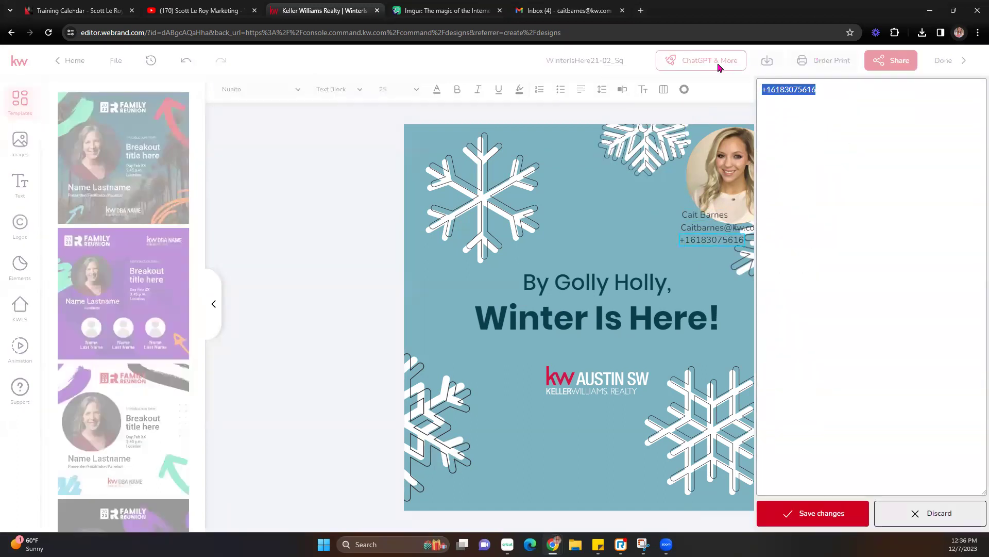
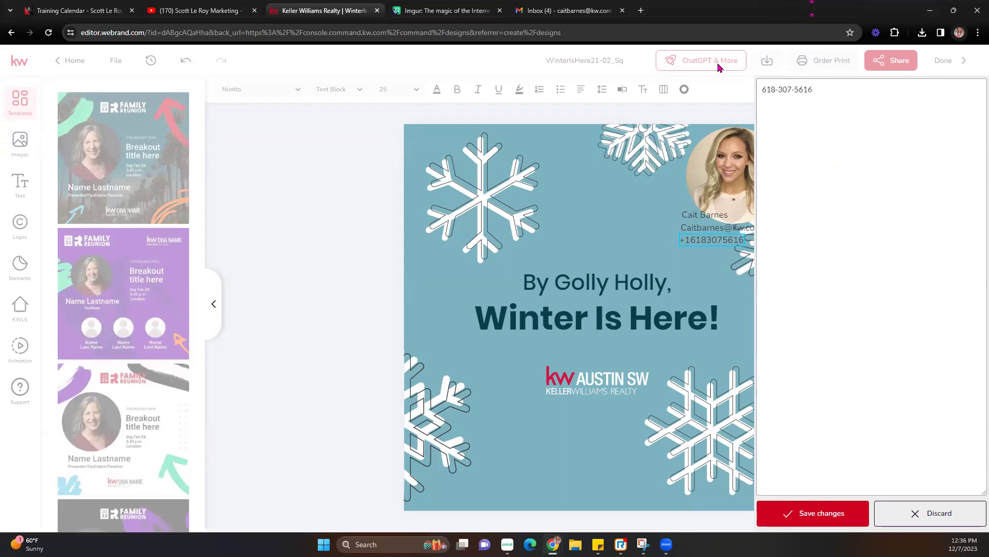
left_click(842, 518)
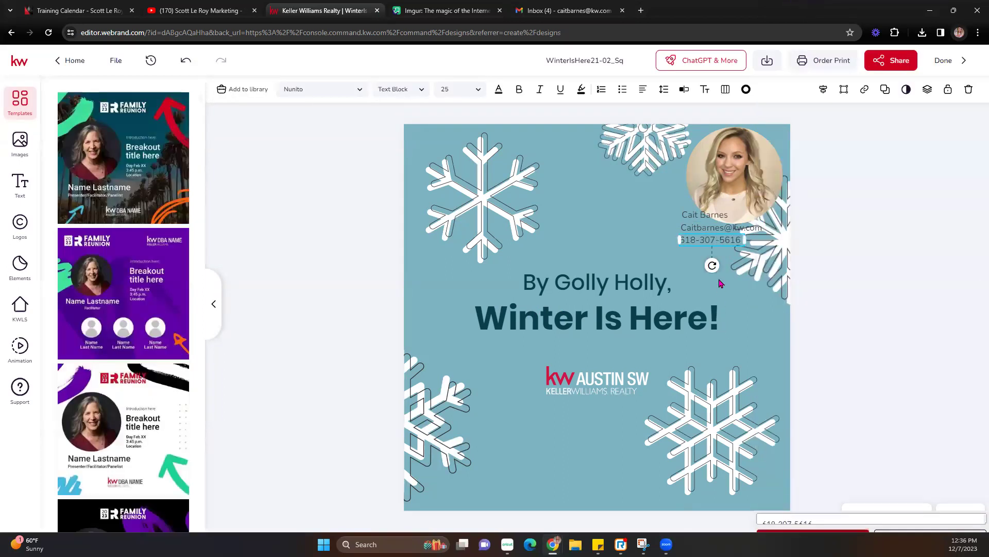
left_click_drag(734, 243, 735, 243)
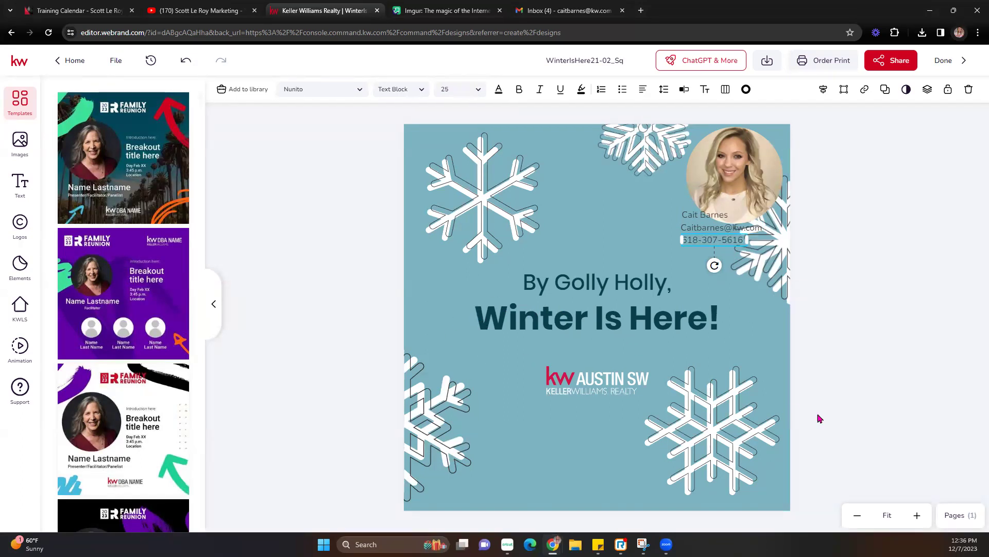
Step: Shift the lower-right snowflake outward and move the headshot and contact details to the bottom-right corner
left_click_drag(716, 426, 733, 347)
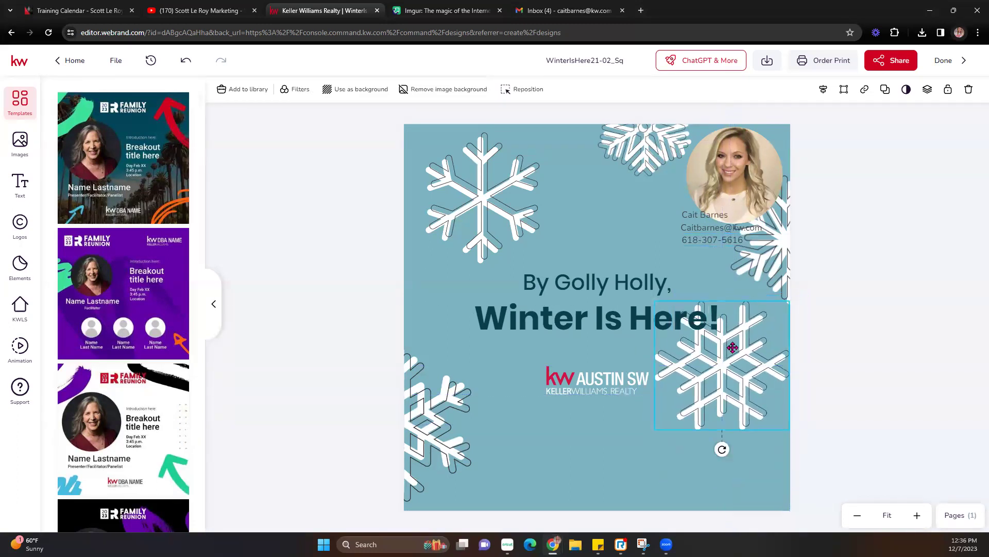
left_click(738, 176)
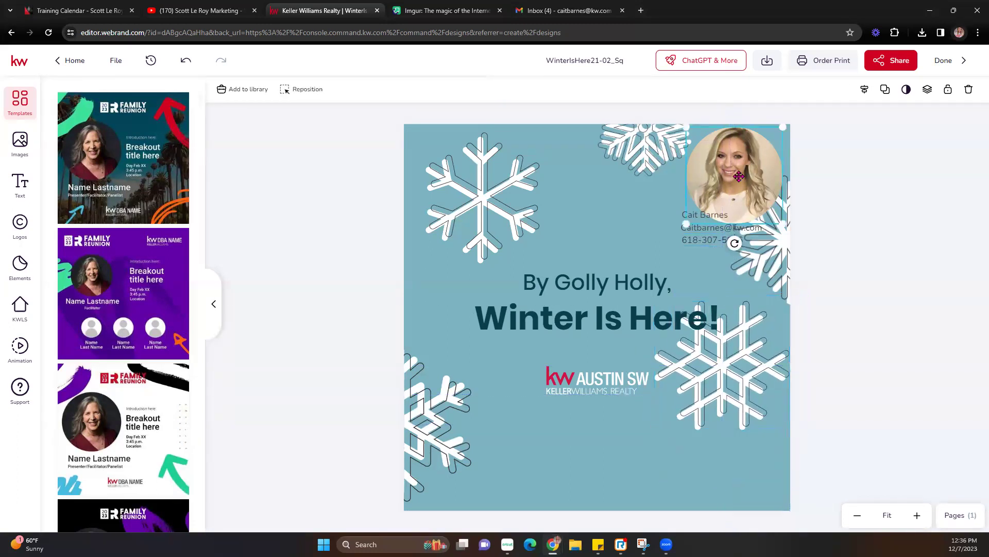
left_click(684, 215)
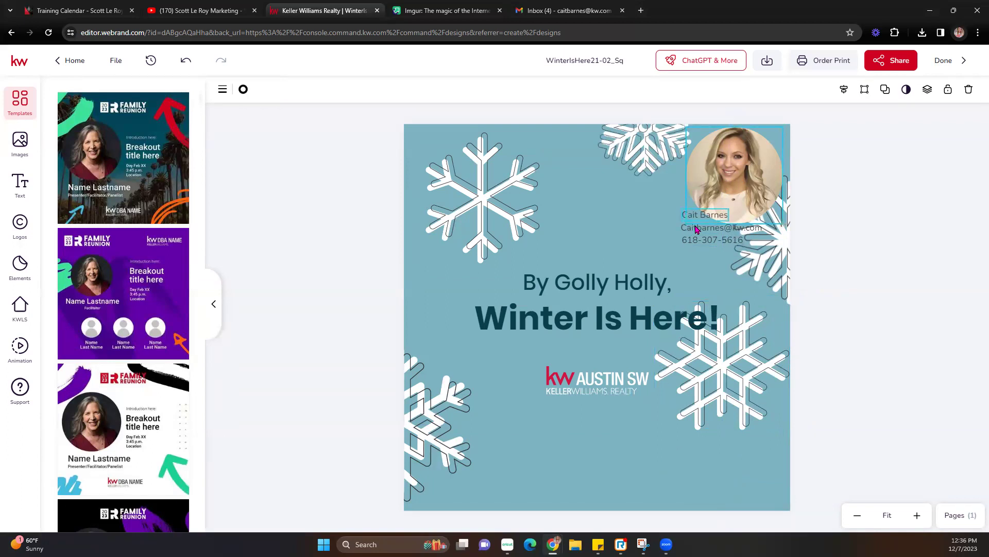
left_click_drag(725, 179, 731, 441)
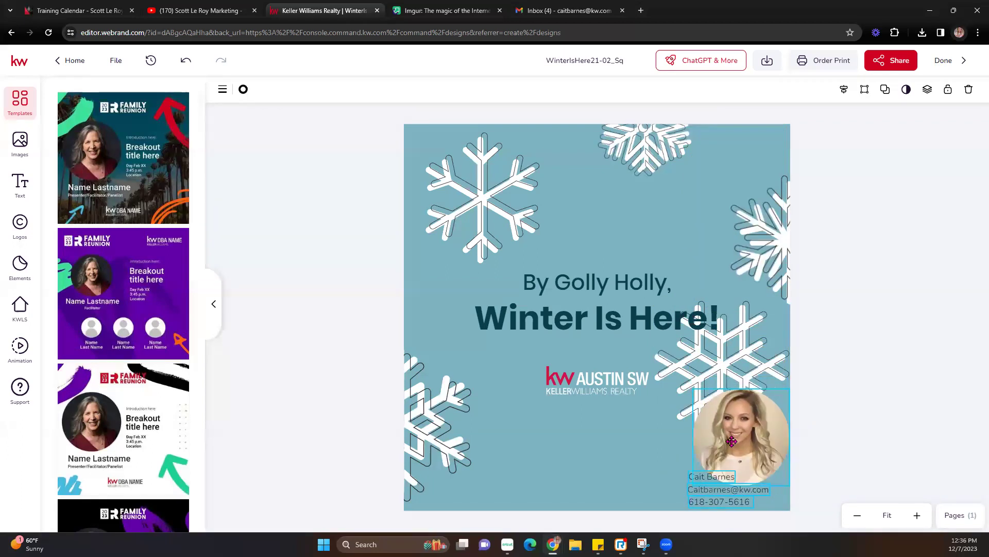
left_click(841, 449)
Step: Right-align the contact text and fine-tune the name and phone line positions
left_click(723, 480)
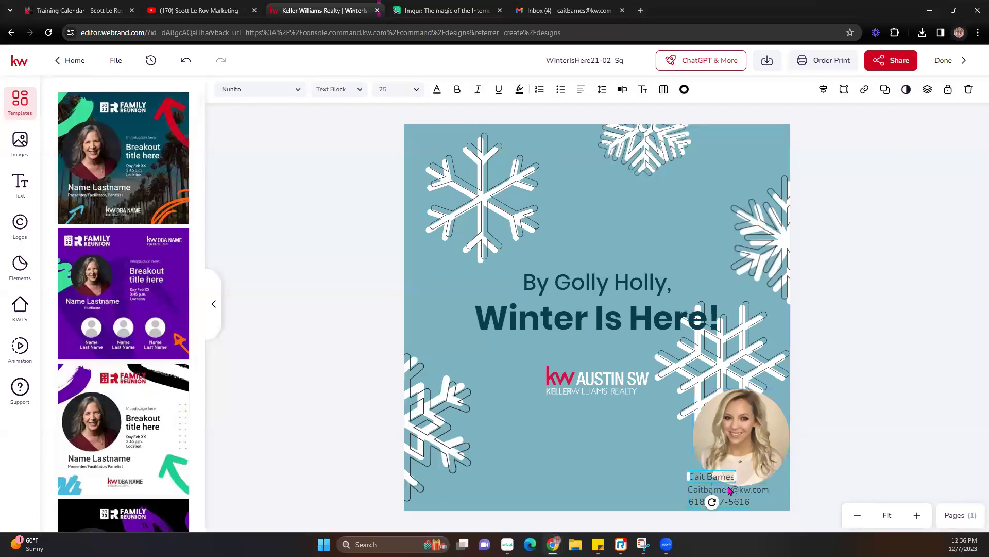
left_click(730, 494)
left_click(586, 94)
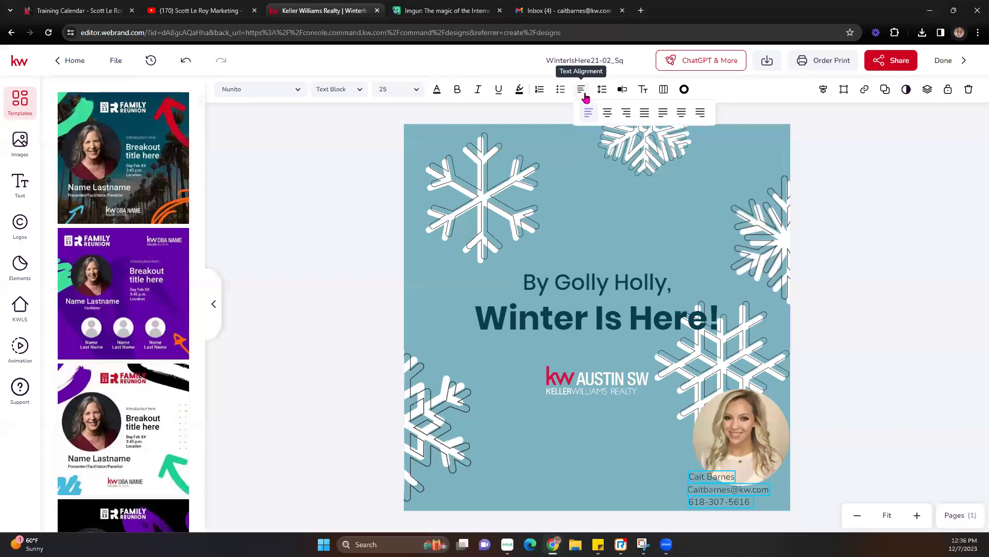
left_click(627, 117)
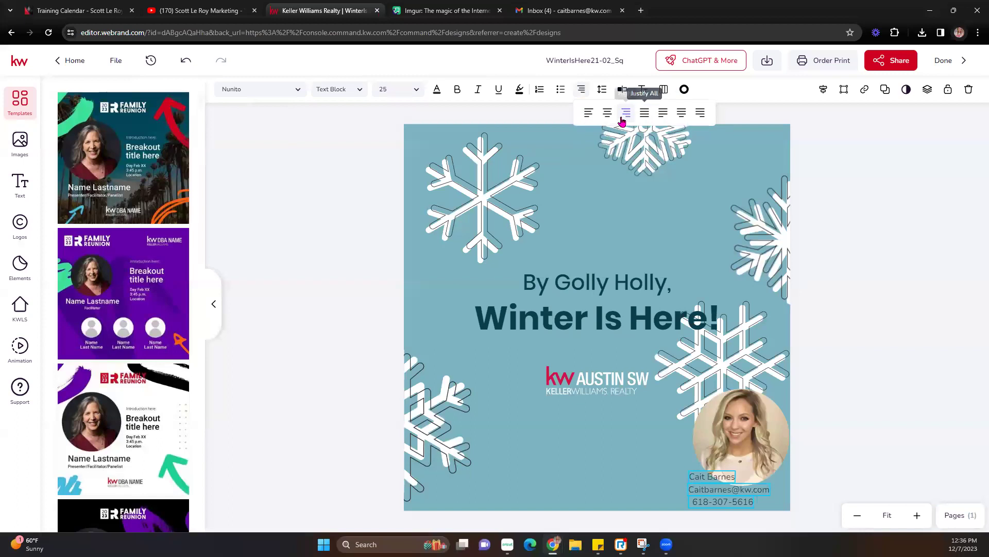
left_click(607, 117)
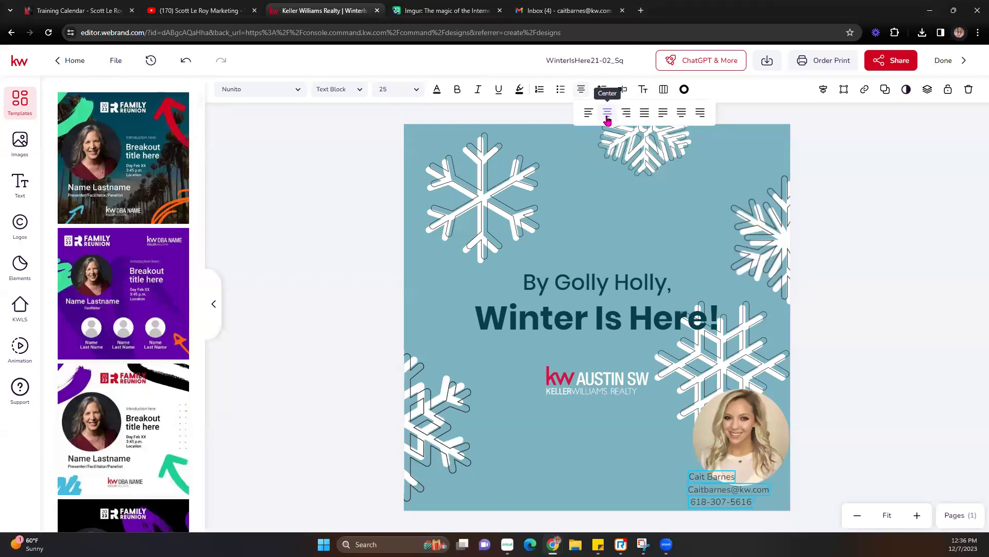
left_click(861, 315)
mouse_move(729, 482)
left_mouse_down()
mouse_move(768, 482)
mouse_move(732, 490)
mouse_move(754, 491)
mouse_move(734, 498)
mouse_move(745, 492)
left_mouse_up()
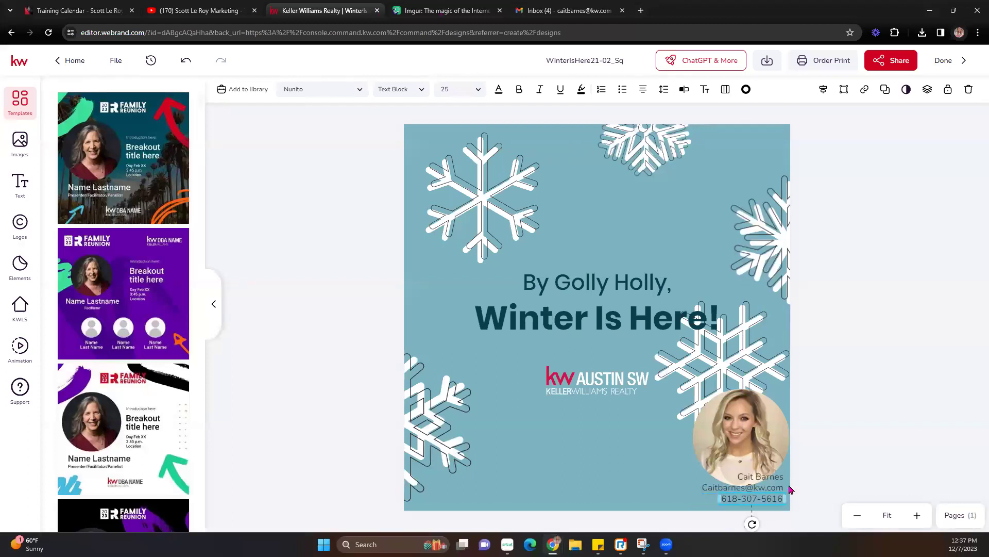
left_click(825, 462)
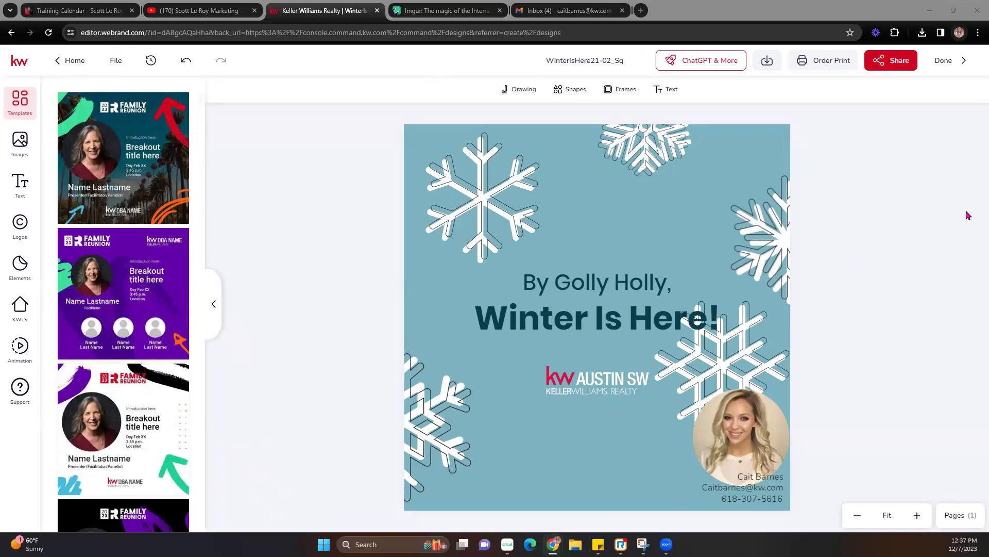
left_click(767, 61)
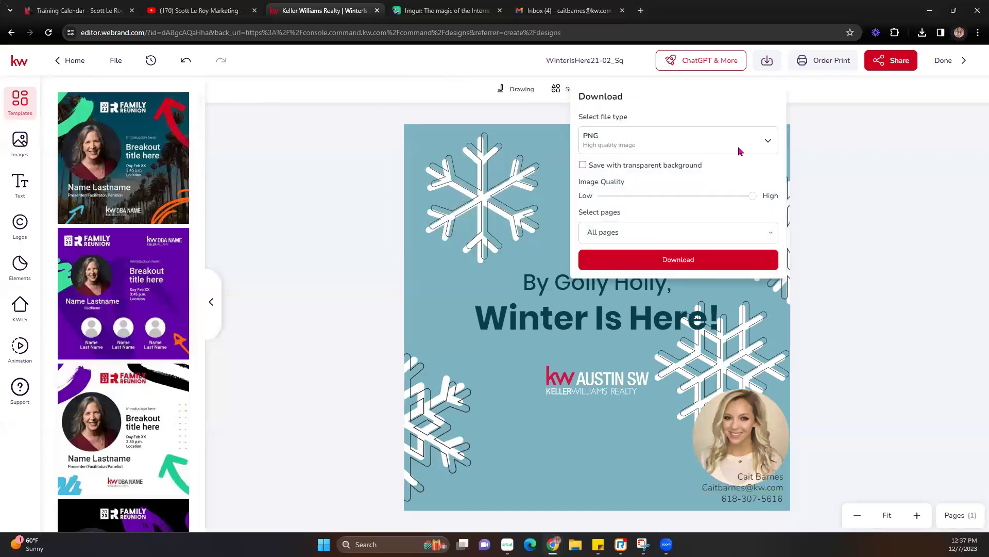
Step: Download all pages of the winter design as a high-quality PNG
left_click(742, 145)
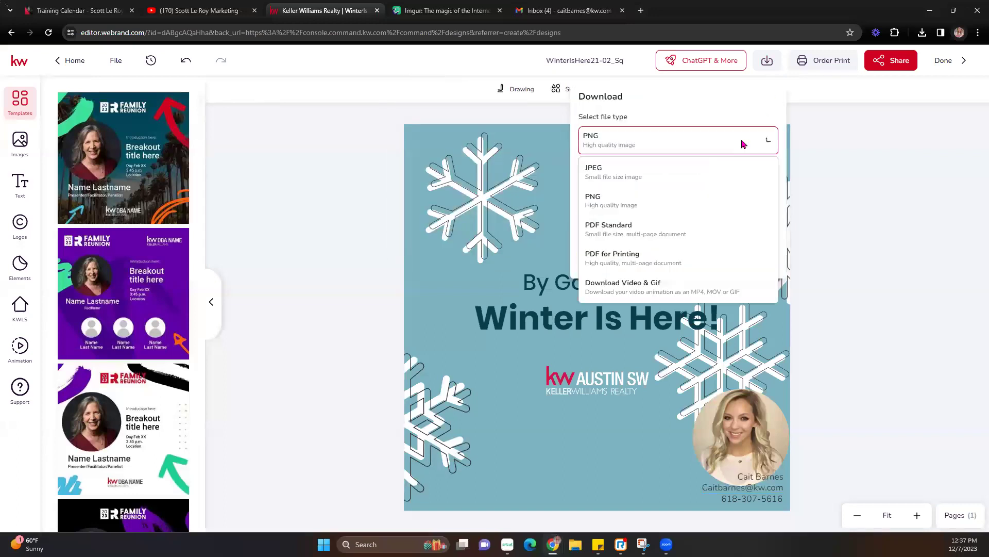
left_click(664, 211)
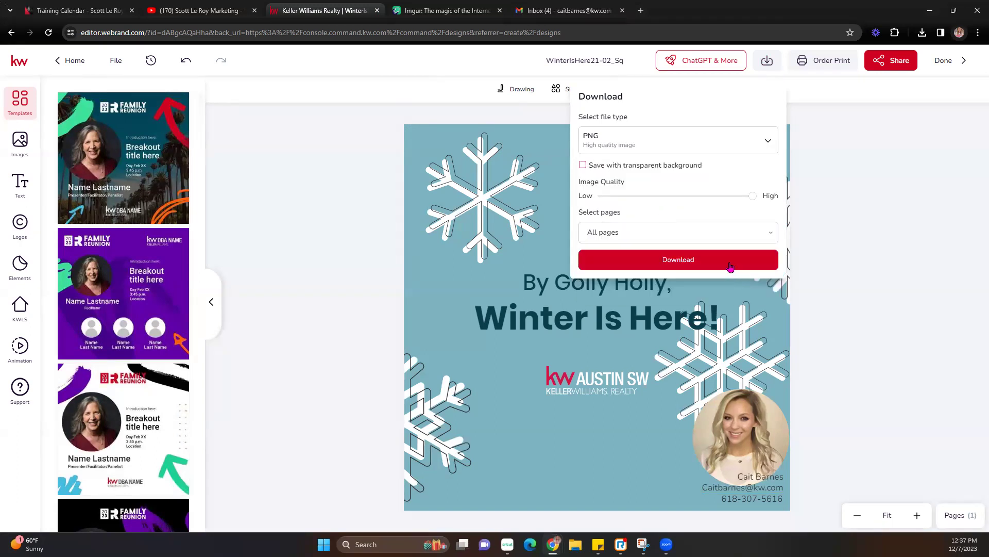
left_click(731, 264)
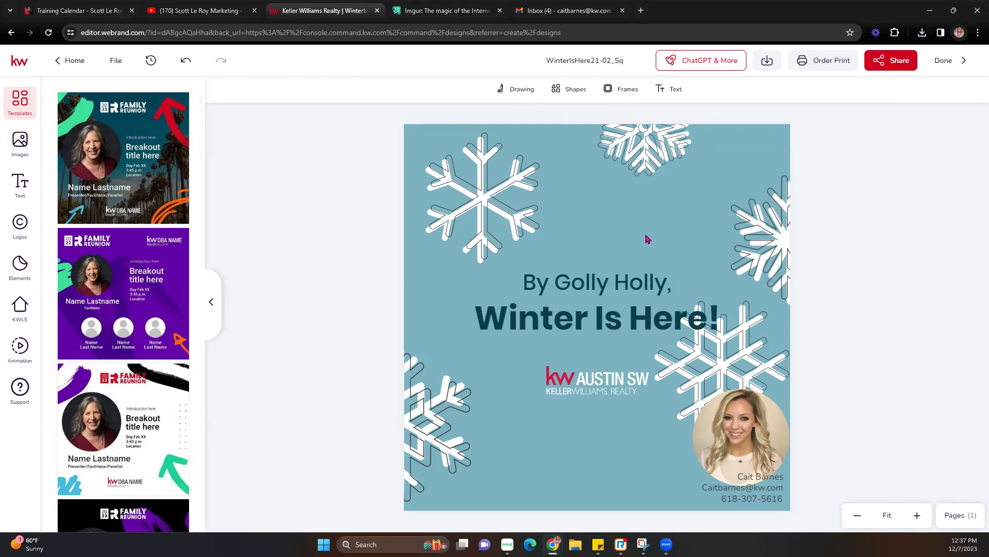
Step: Leave the editor and start a new Social Post campaign from the Social Posts calendar
left_click(952, 61)
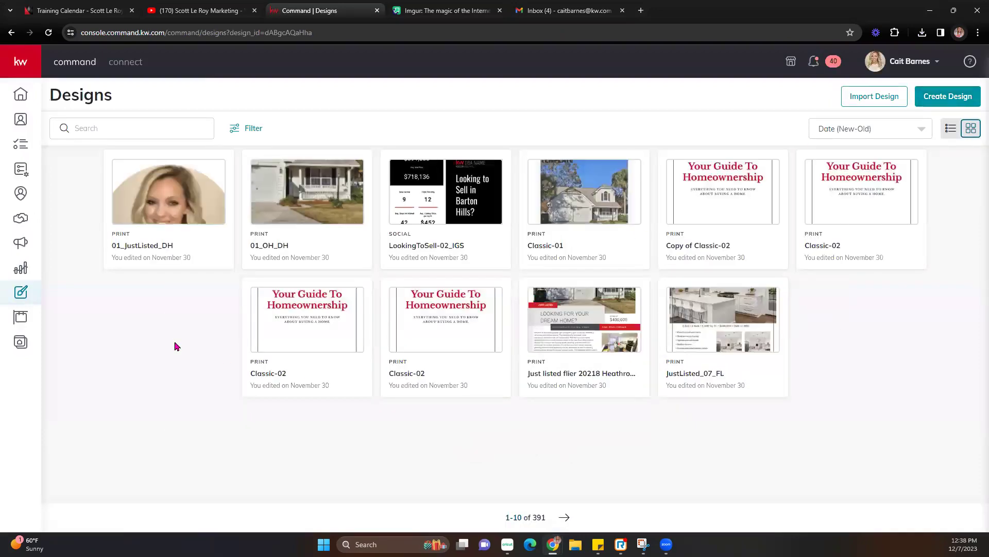
left_click(20, 248)
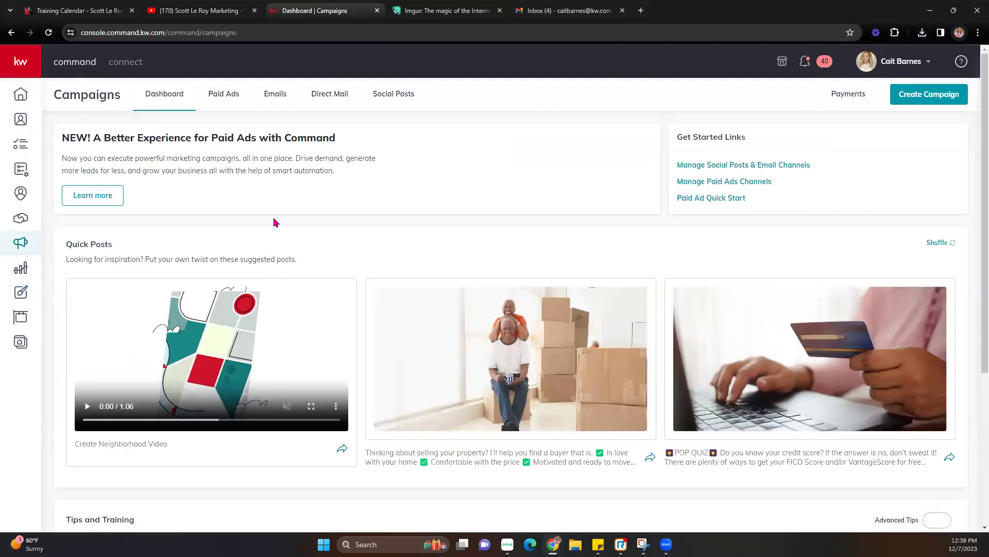
left_click(400, 98)
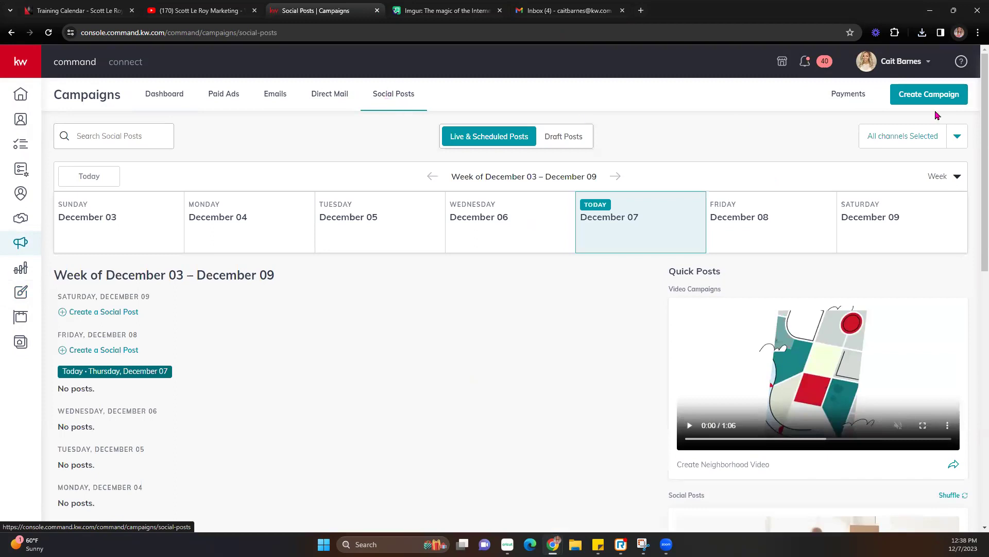
left_click(914, 98)
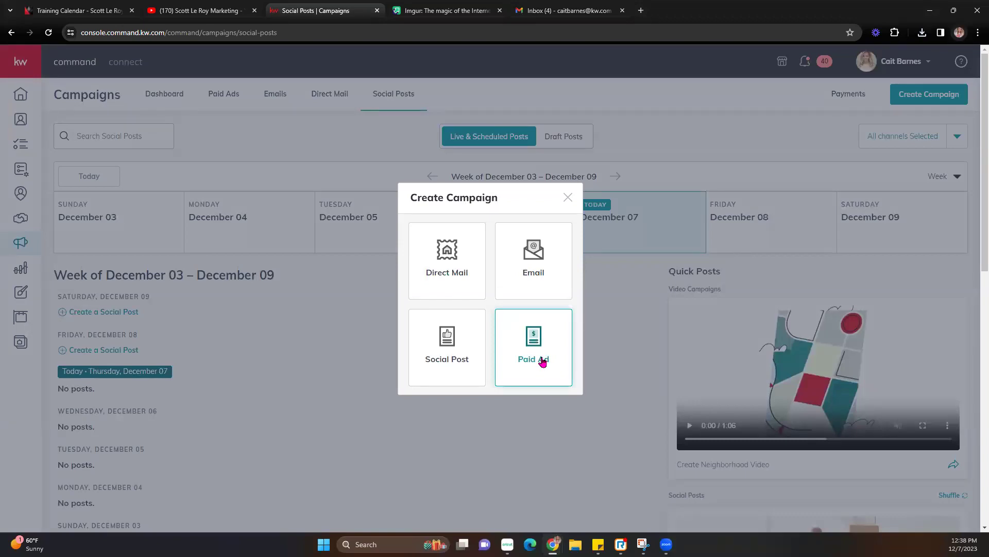
left_click(456, 356)
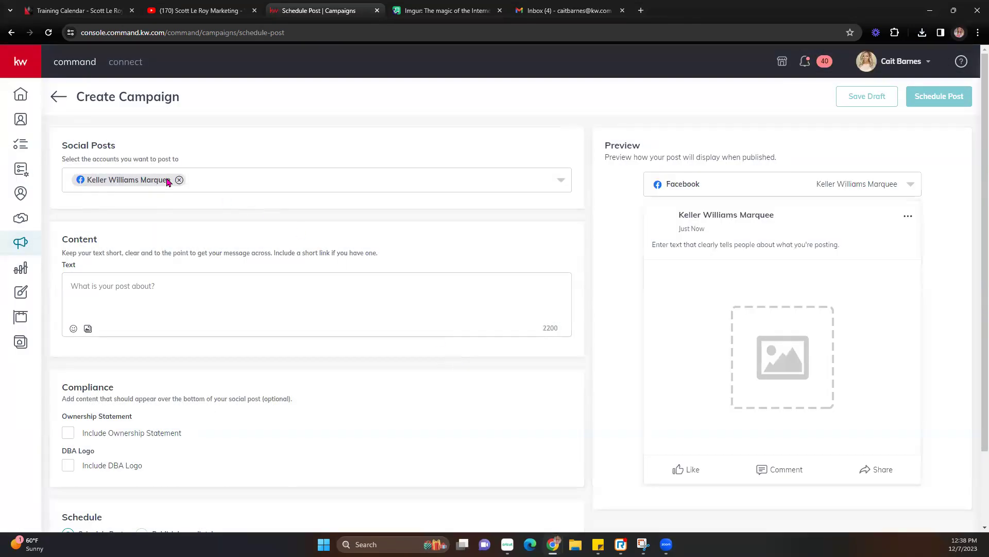
Step: Target the KW Marquee Careers Facebook page instead of the main brokerage page
left_click(548, 180)
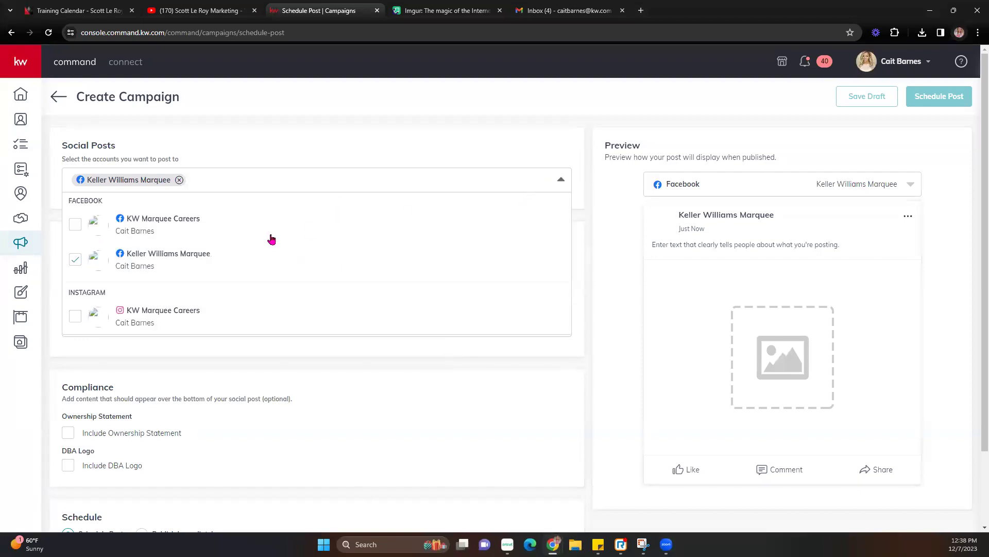
left_click(164, 224)
left_click(179, 180)
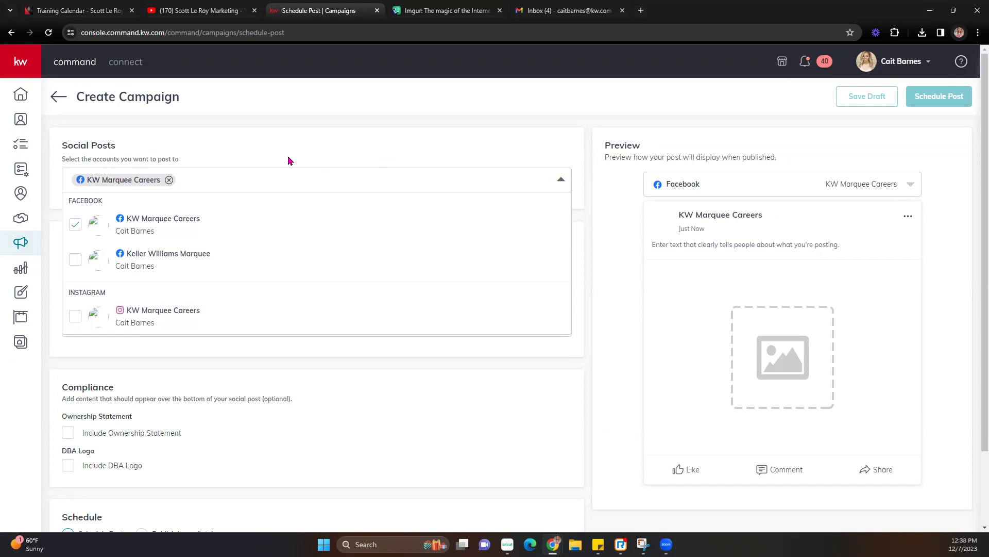
left_click(309, 163)
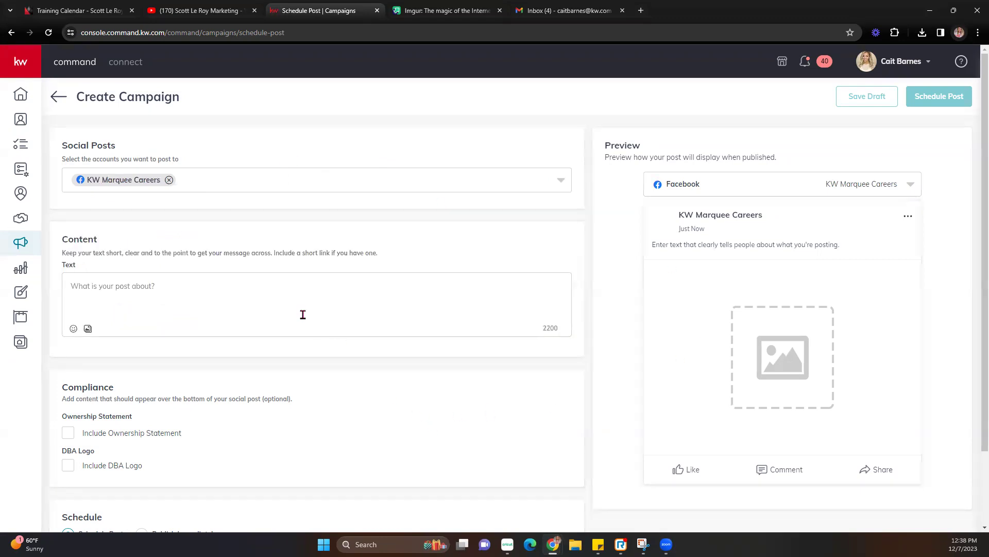
left_click(235, 295)
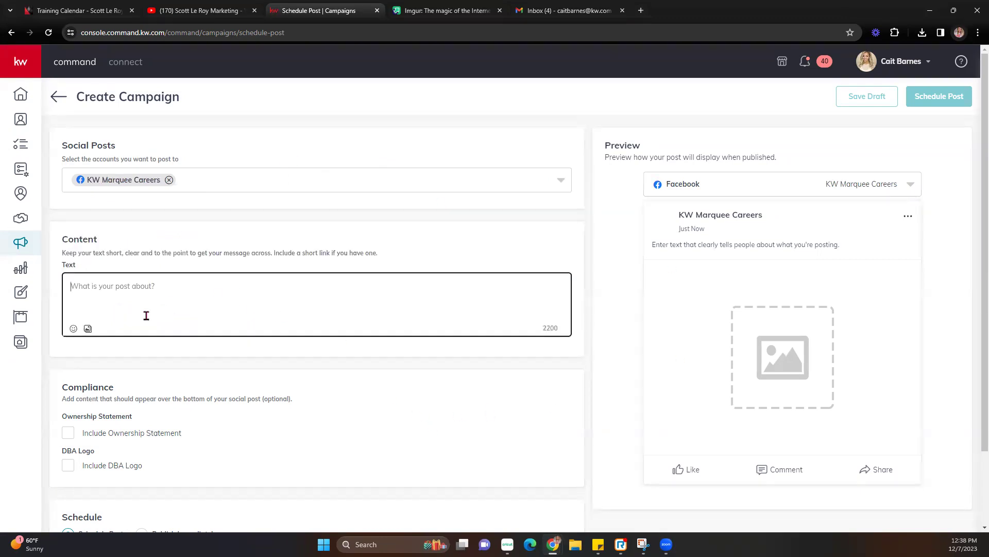
Step: Add a media section and browse saved designs in the Template Library, then return to the form
left_click(88, 330)
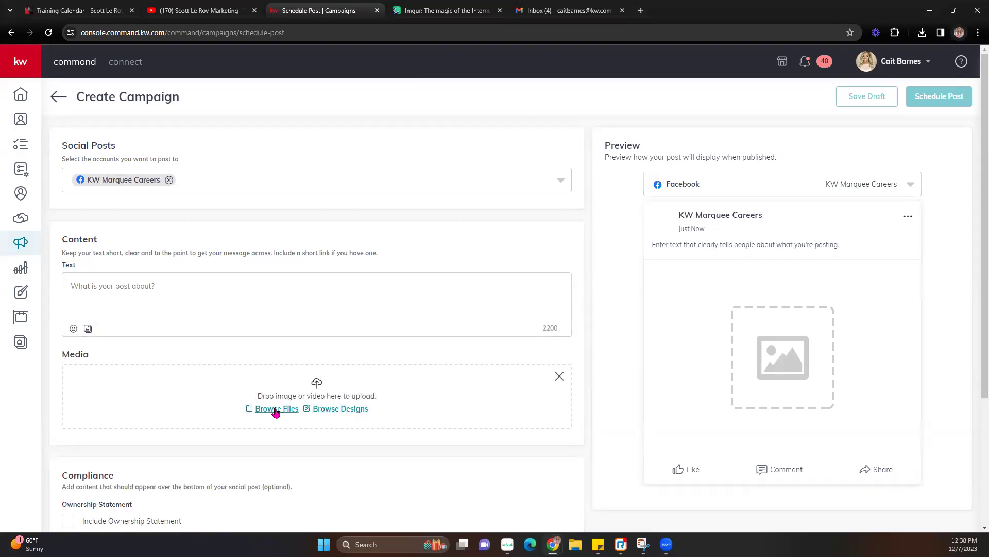
left_click(334, 409)
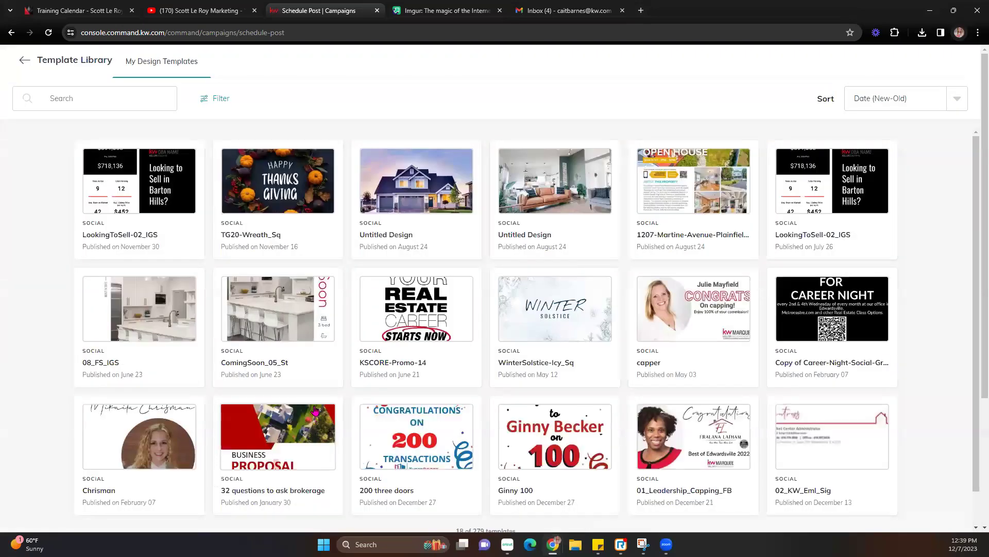
scroll(333, 409, "down", 1)
scroll(341, 408, "up", 1)
left_click(869, 106)
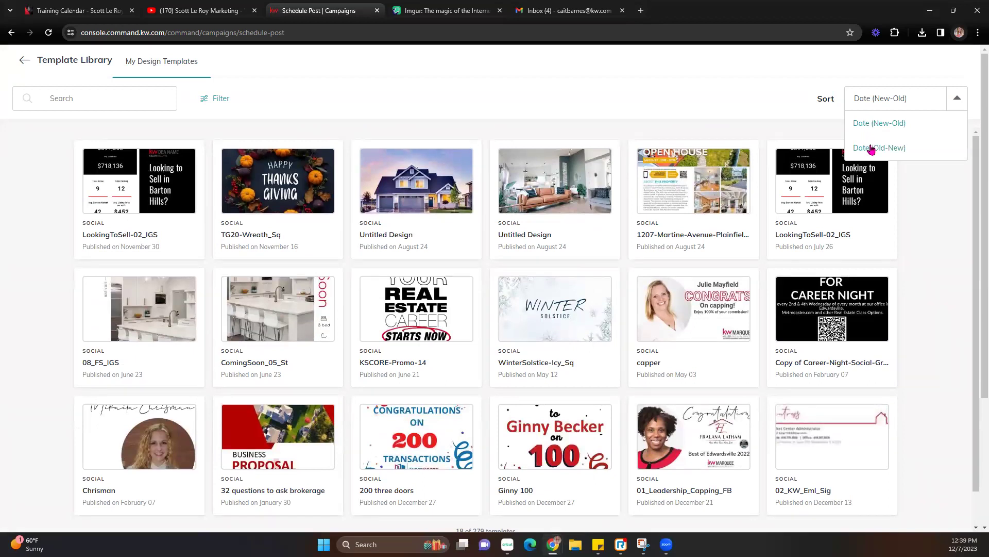
left_click(871, 148)
left_click(878, 100)
left_click(878, 124)
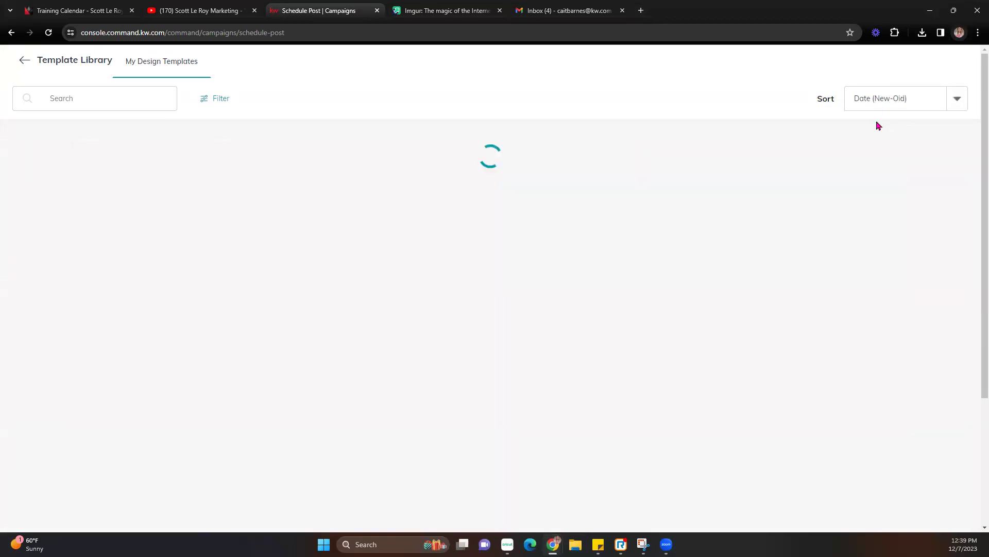
scroll(325, 347, "down", 1)
scroll(300, 351, "up", 1)
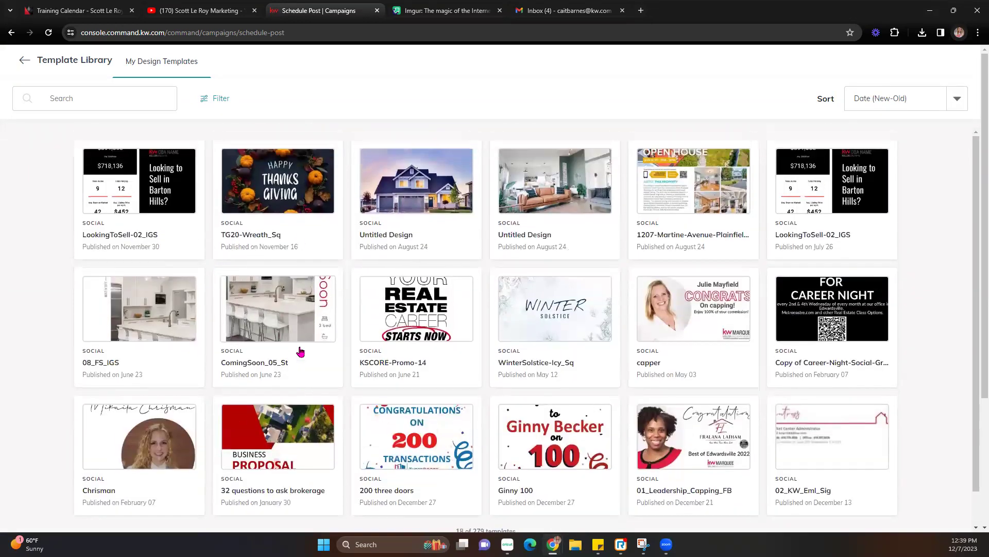
left_click(23, 62)
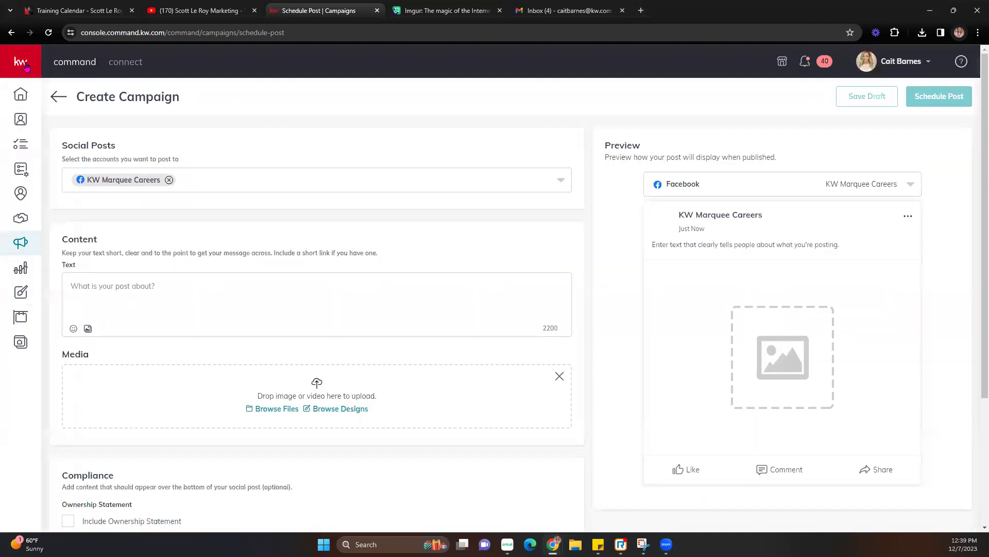
Step: Attach WinterIsHere21 from Downloads, cropped square to fit the whole image
left_click(282, 409)
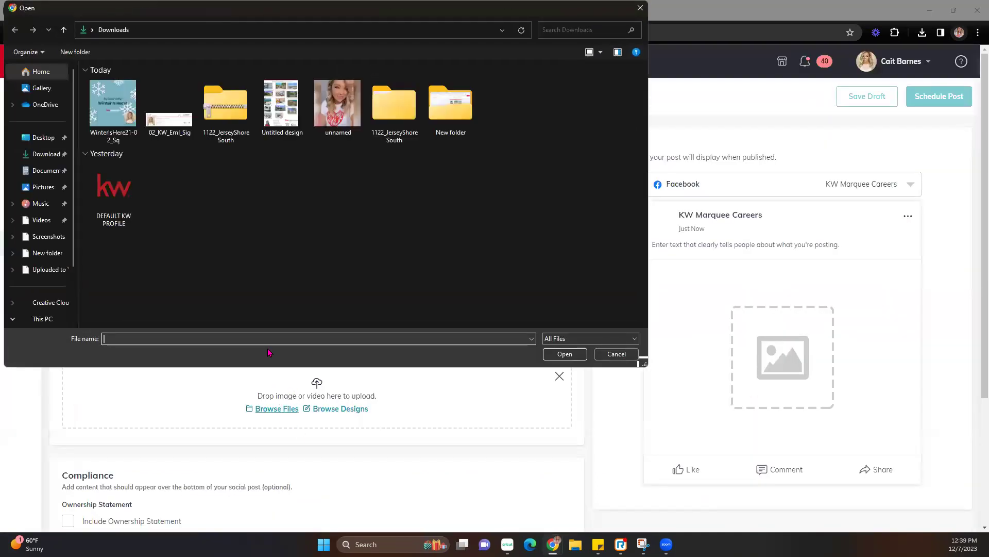
double_click(113, 103)
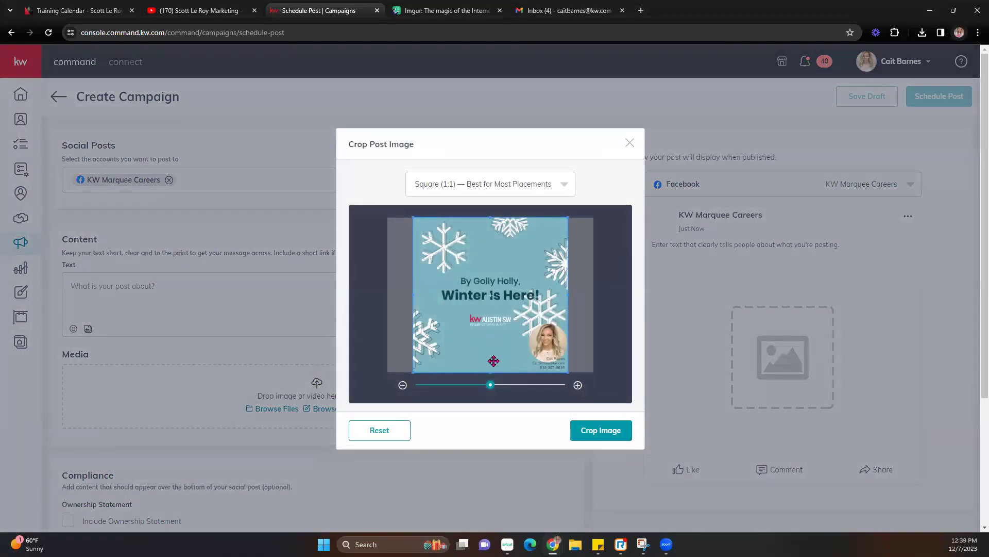
mouse_move(490, 385)
left_mouse_down()
mouse_move(519, 385)
mouse_move(461, 385)
mouse_move(488, 380)
left_mouse_up()
left_click(603, 433)
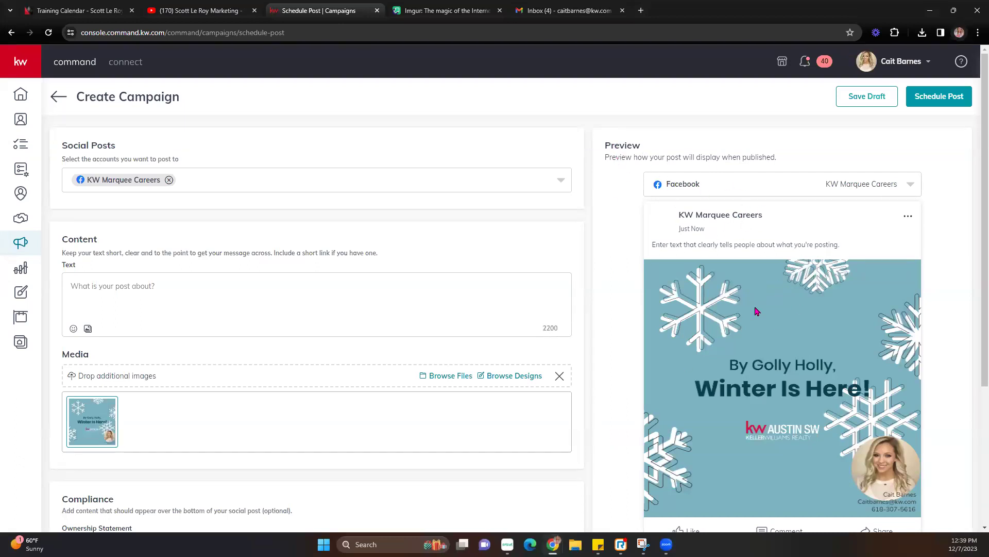
scroll(750, 376, "down", 3)
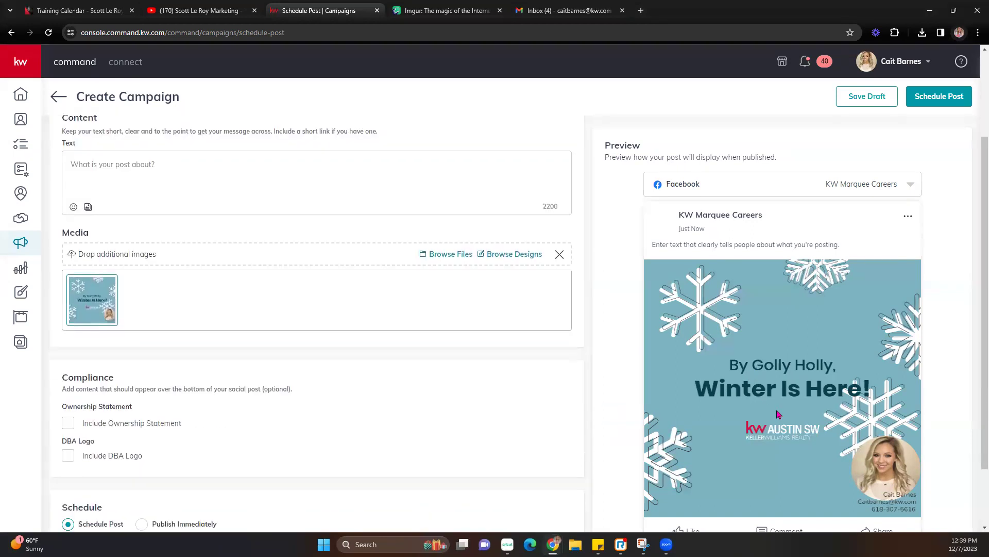
Step: Add the Instagram KW Marquee Careers account alongside Facebook as a post target
scroll(570, 347, "up", 3)
left_click(562, 186)
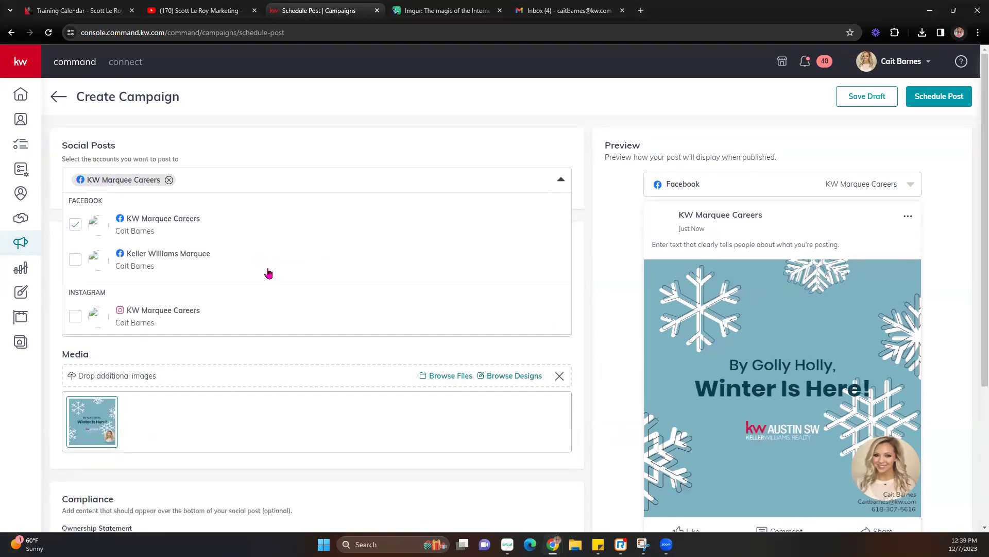
left_click(161, 316)
left_click(498, 144)
Step: Review the post form and preview, then tick Include Ownership Statement under Compliance
scroll(892, 356, "down", 7)
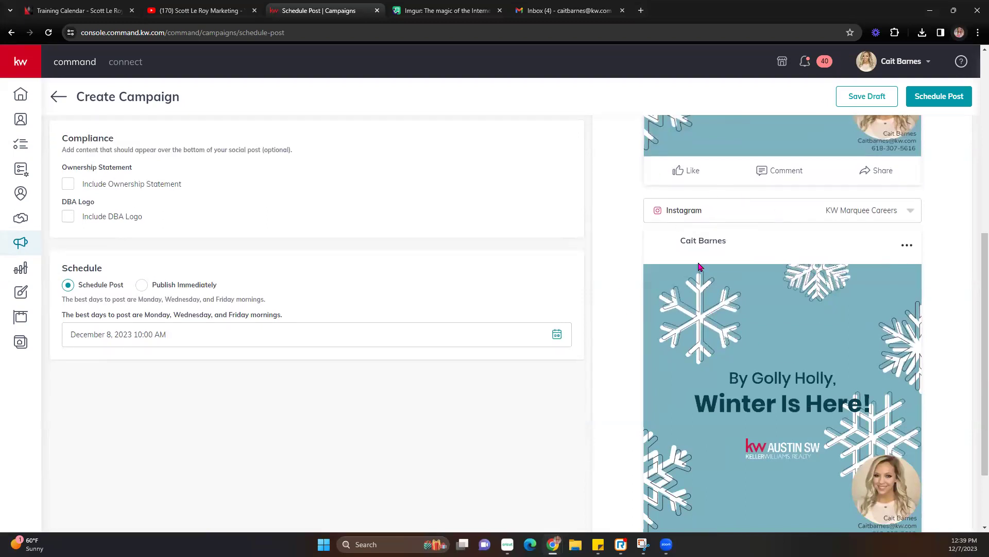
scroll(754, 374, "down", 2)
scroll(752, 387, "up", 3)
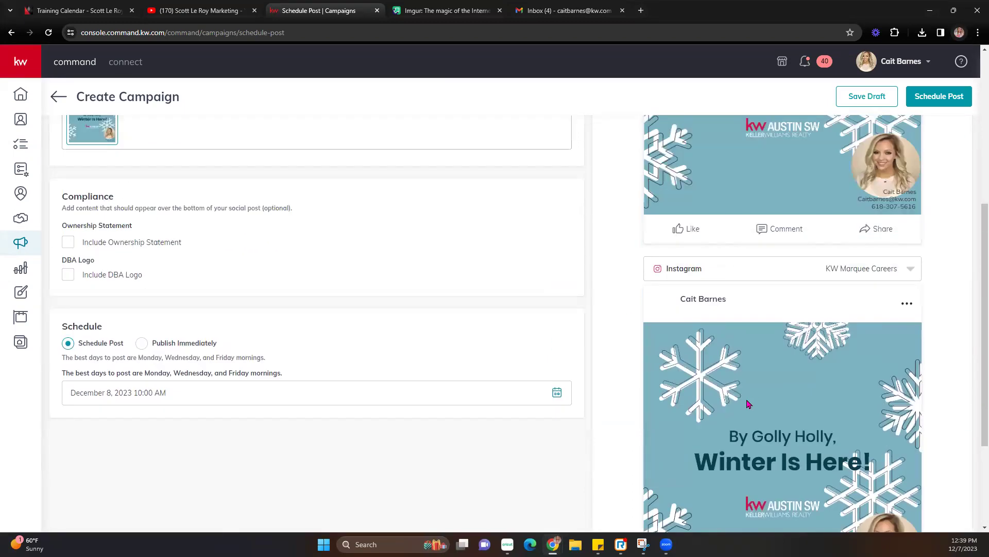
scroll(747, 410, "up", 6)
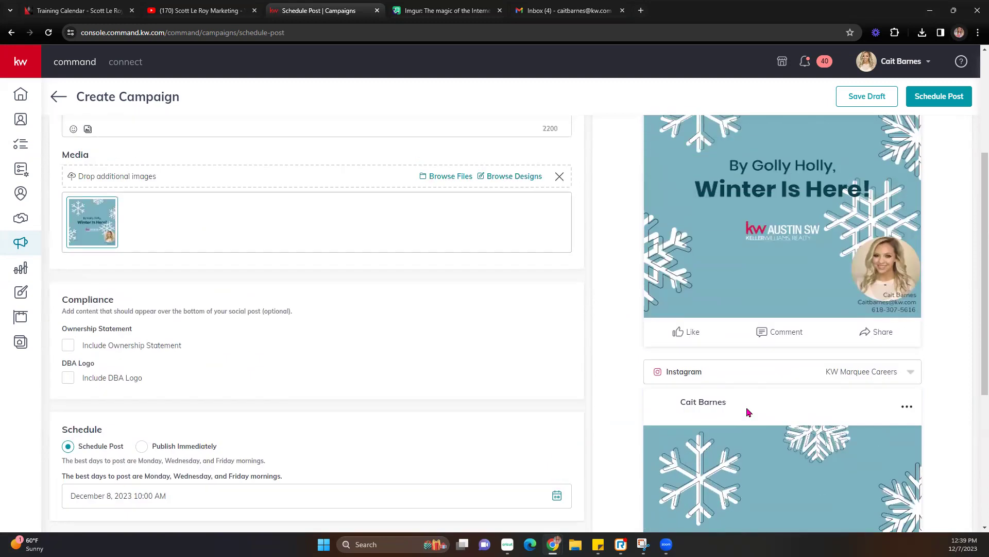
scroll(732, 329, "down", 3)
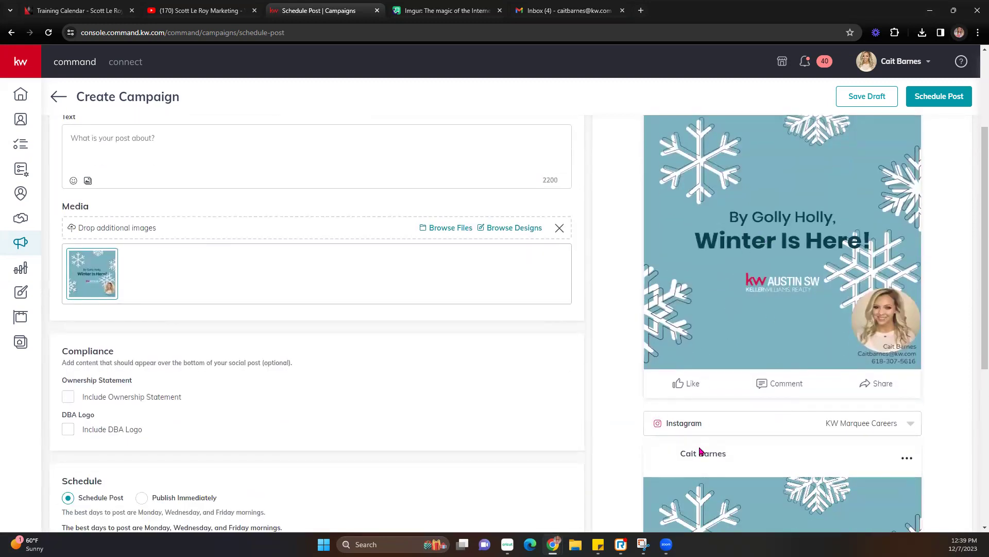
scroll(699, 449, "up", 2)
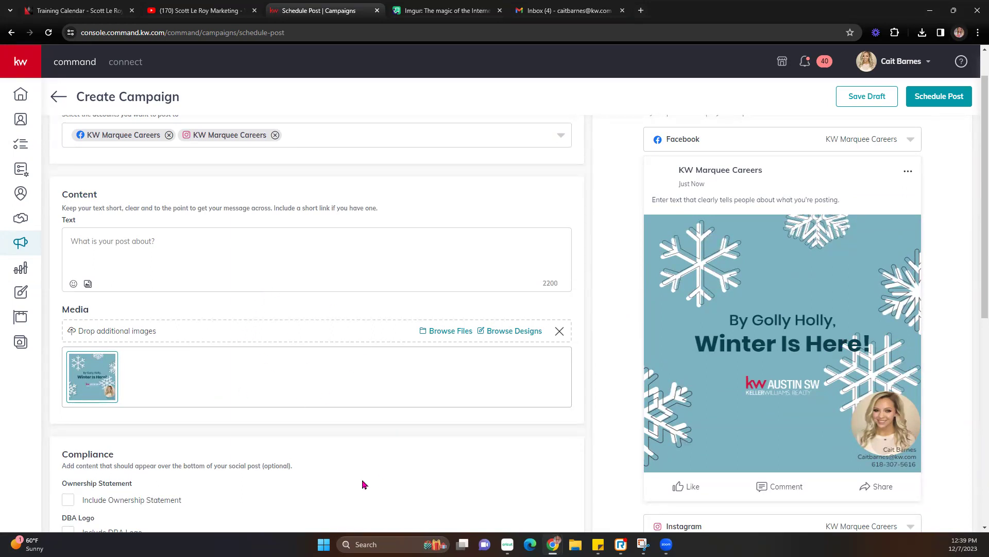
scroll(362, 479, "down", 3)
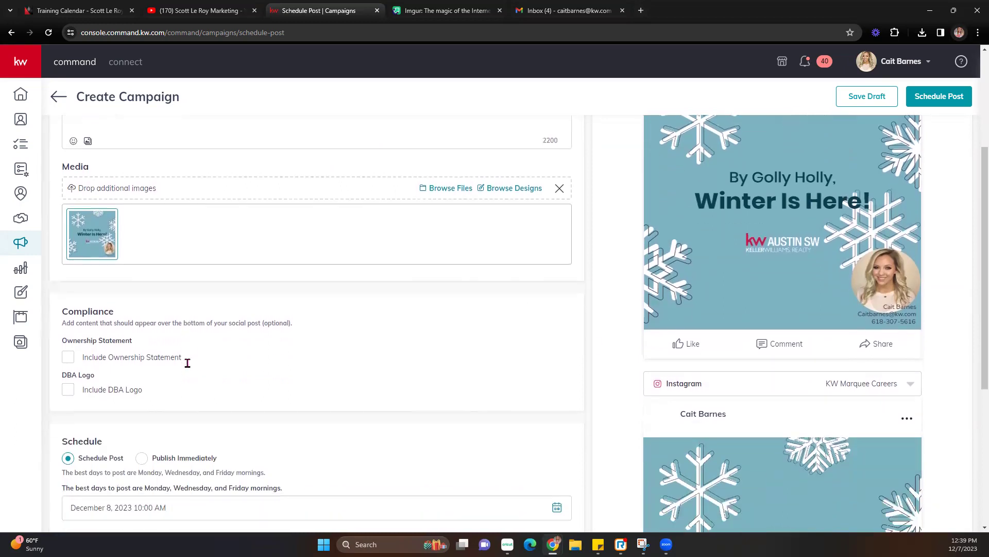
scroll(188, 363, "down", 1)
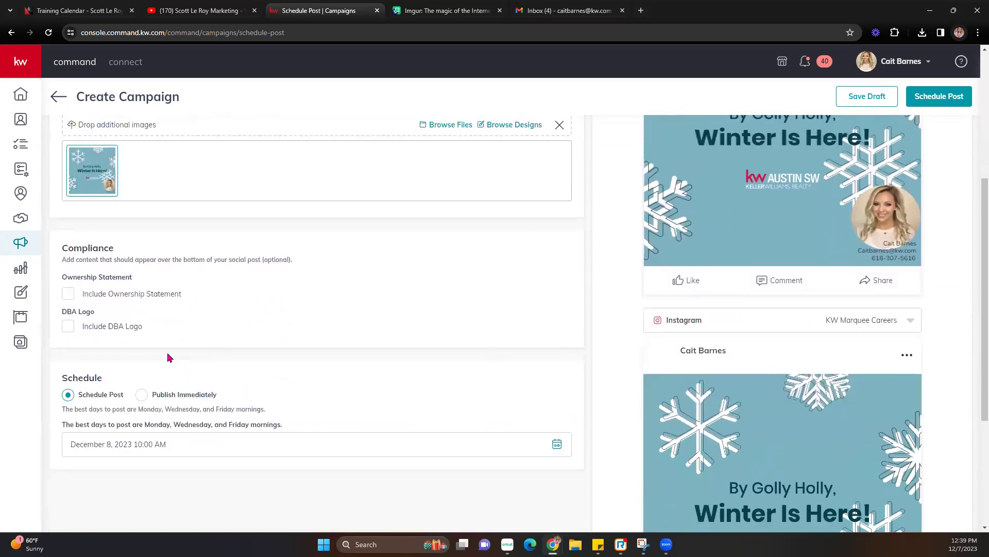
left_click(68, 294)
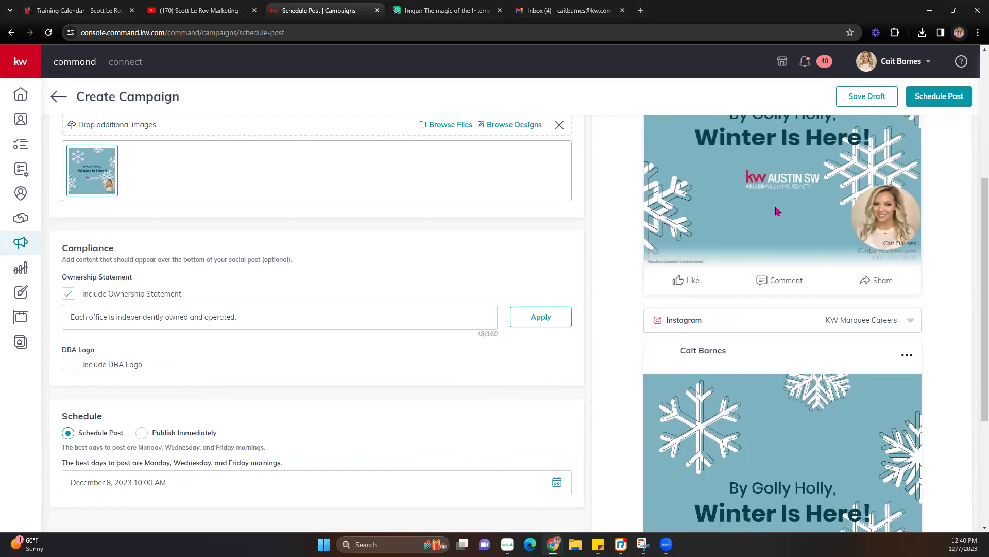
Step: Toggle the ownership statement off and back on so it remains included
left_click(69, 294)
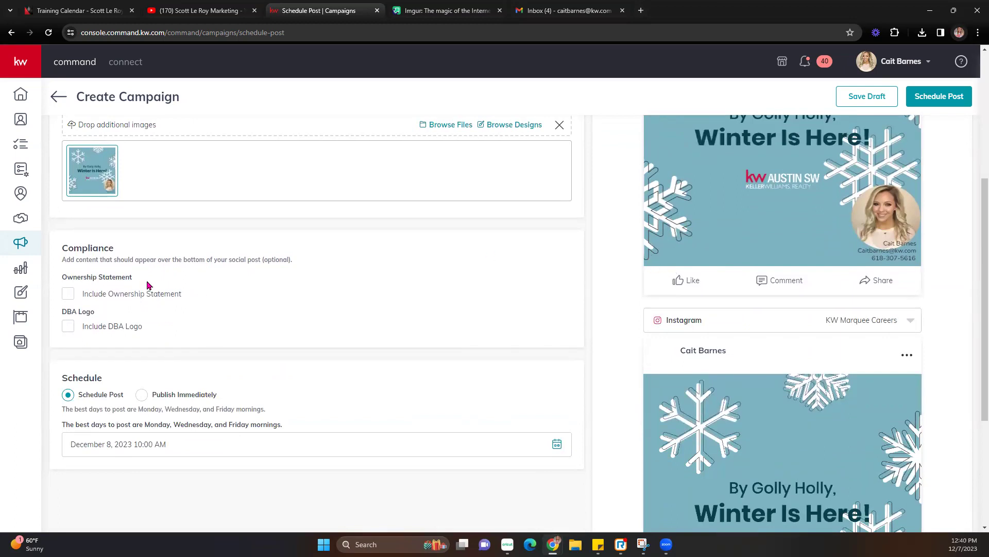
left_click(68, 294)
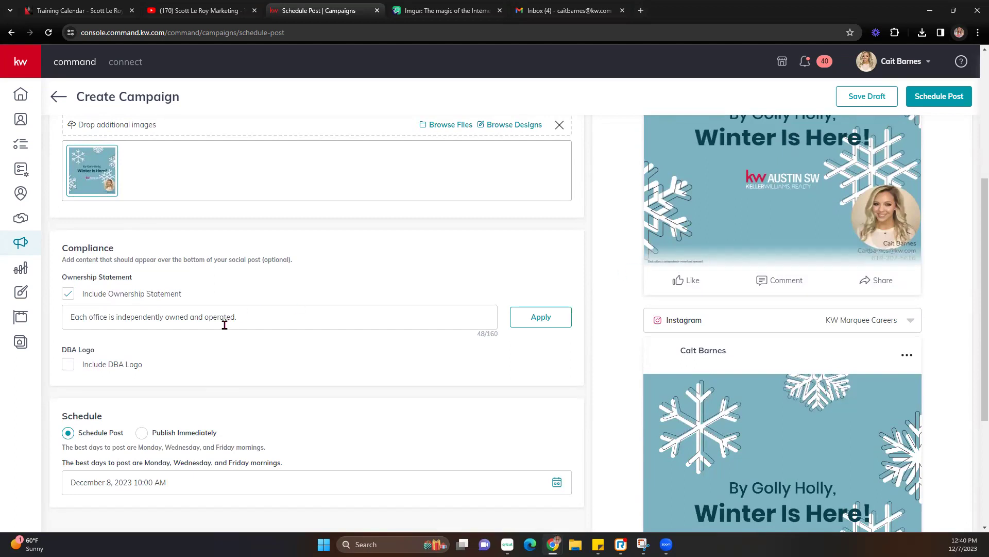
scroll(216, 347, "down", 4)
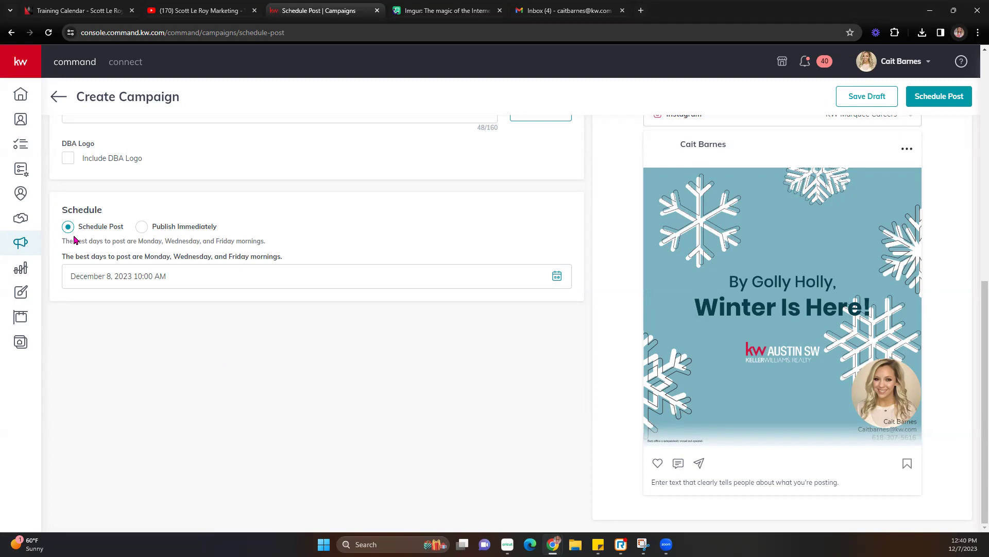
Step: Check the schedule date picker, keeping December 8, 2023 at 10:00 AM
left_click(557, 277)
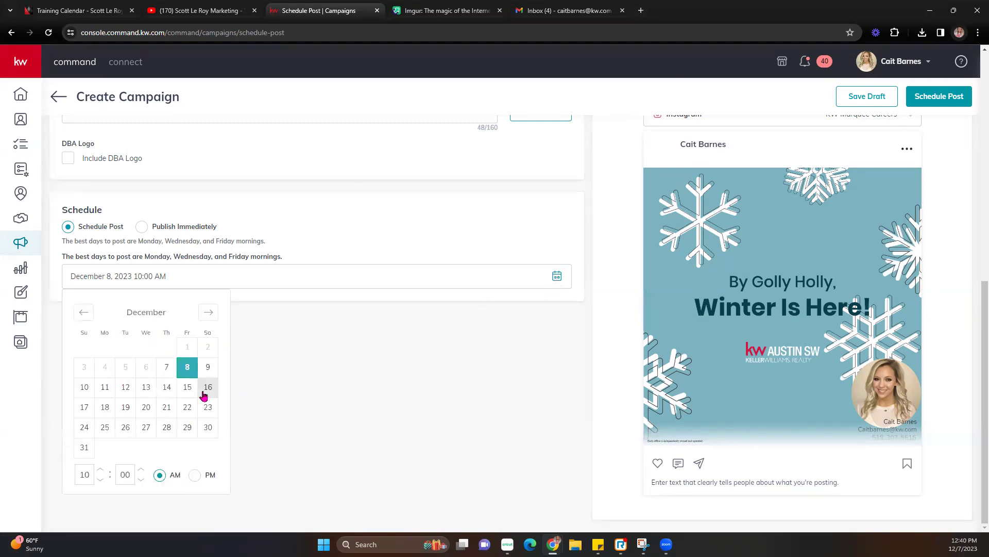
left_click(355, 389)
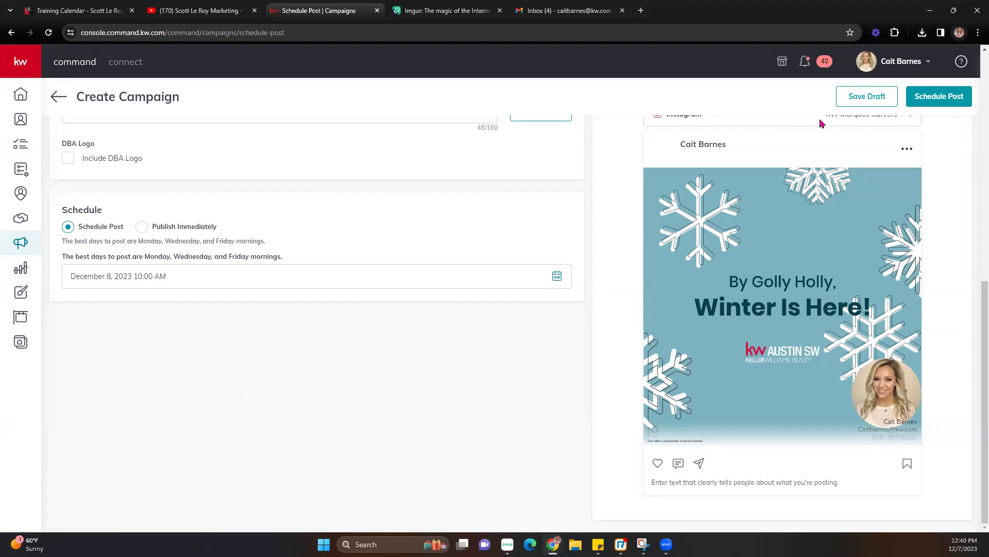
scroll(514, 345, "up", 10)
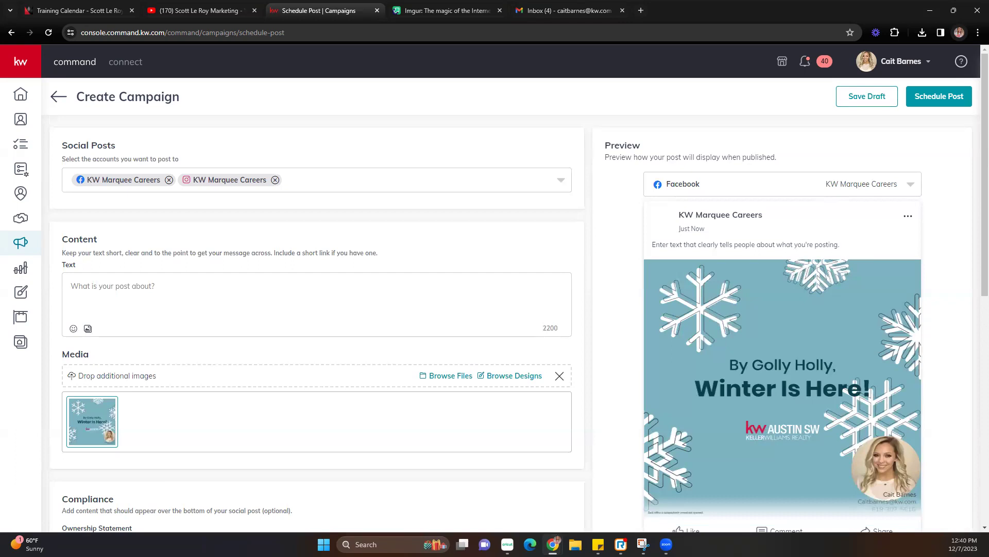
scroll(408, 349, "down", 5)
scroll(409, 349, "up", 2)
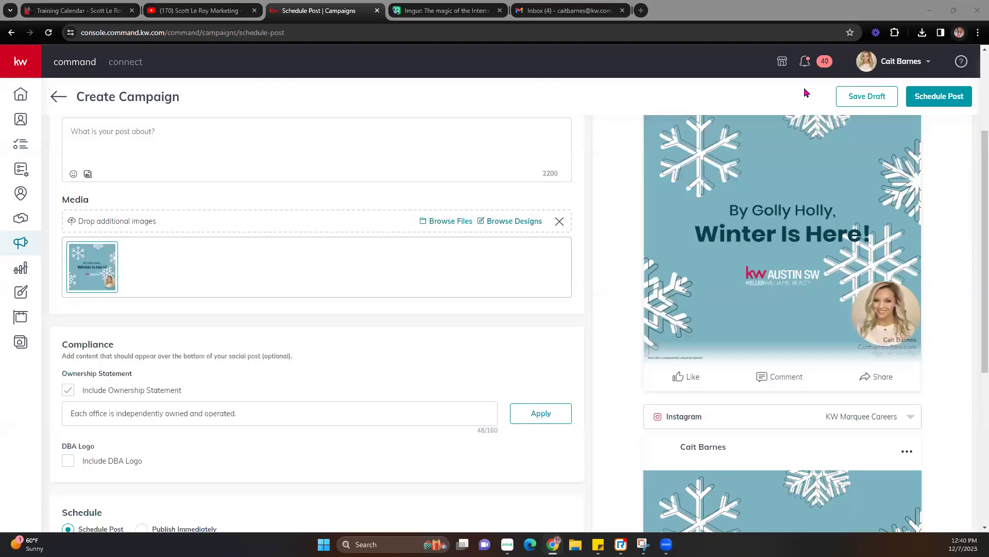
Step: Save the winter post as a draft and confirm the save
left_click(855, 103)
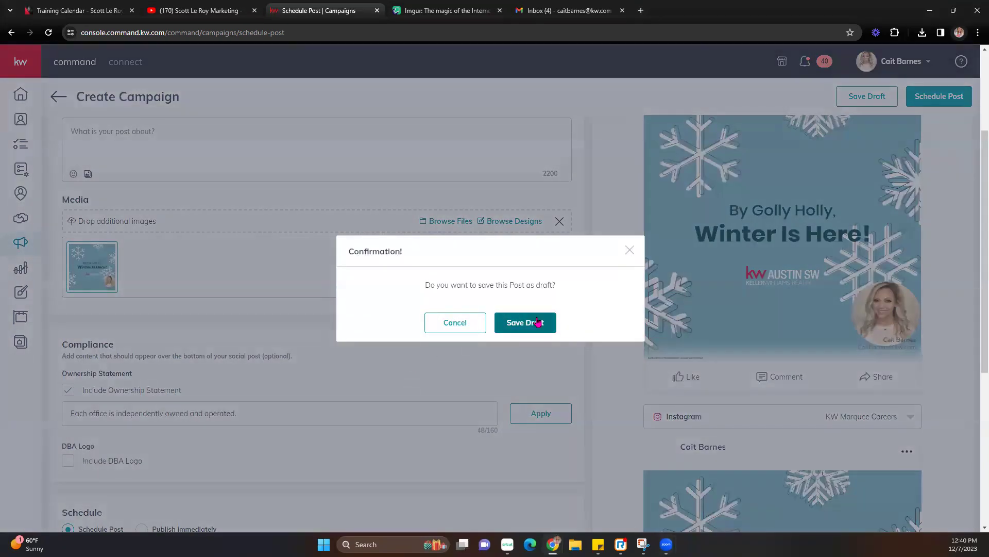
left_click(538, 322)
mouse_move(598, 544)
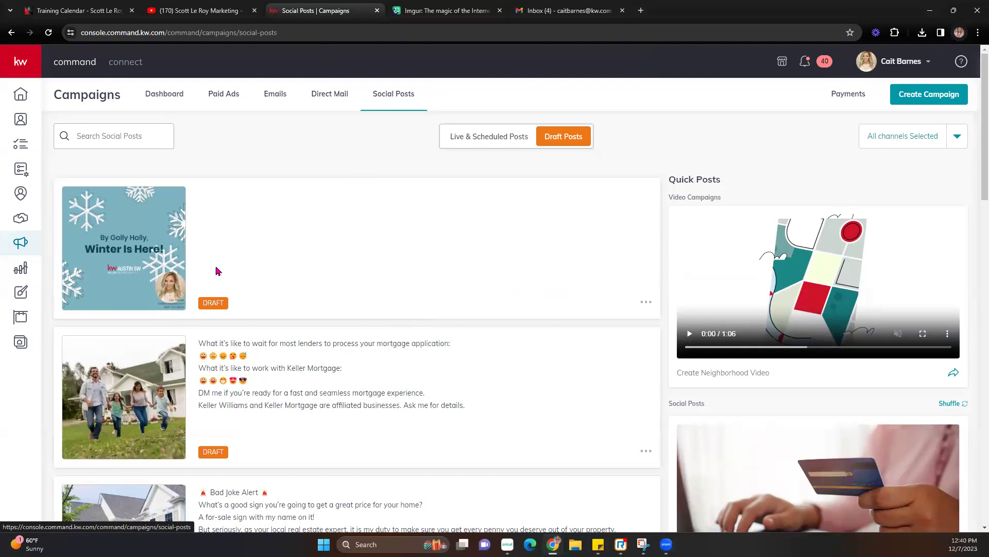
Step: Review Draft Posts, then switch to the Live & Scheduled Posts weekly calendar
scroll(165, 298, "down", 10)
scroll(176, 302, "down", 10)
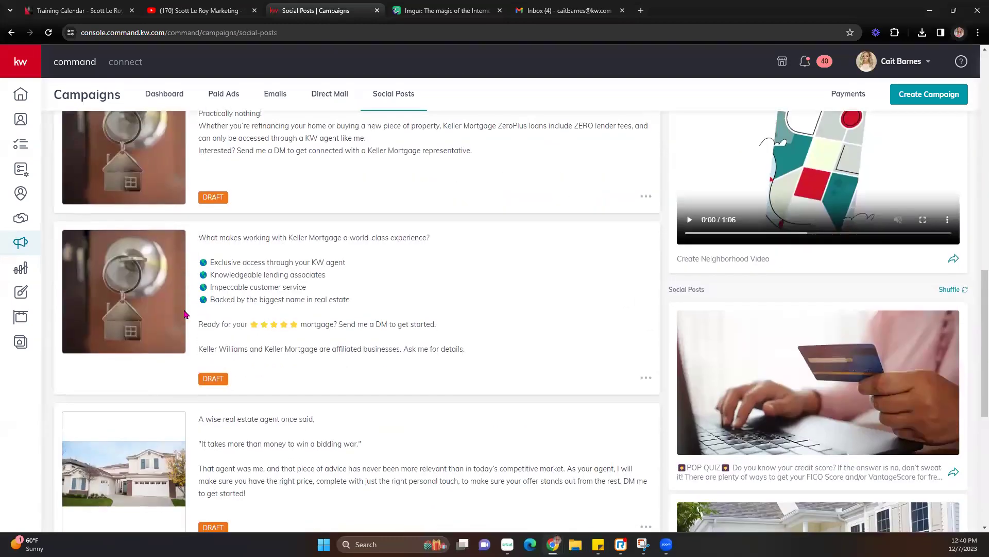
scroll(193, 318, "up", 20)
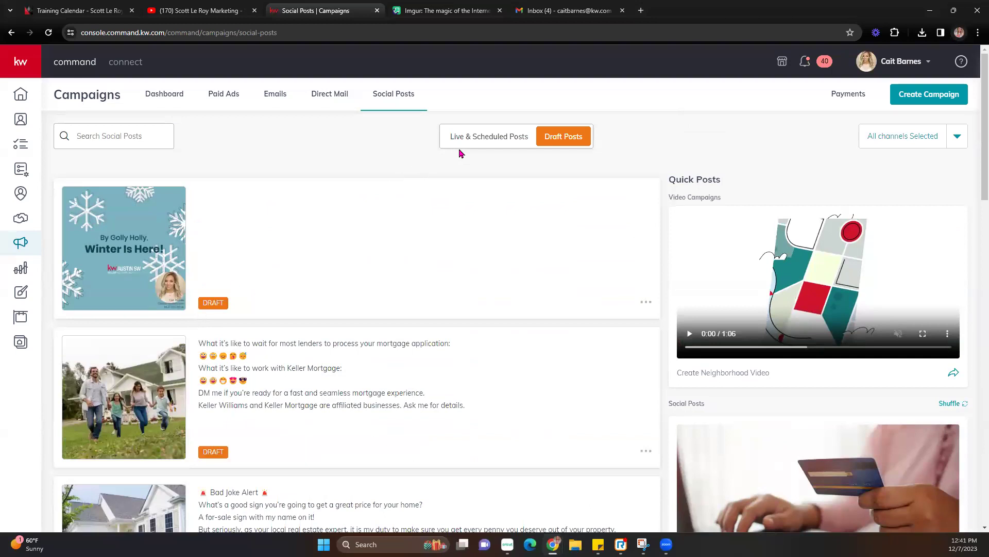
left_click(472, 137)
scroll(116, 361, "down", 2)
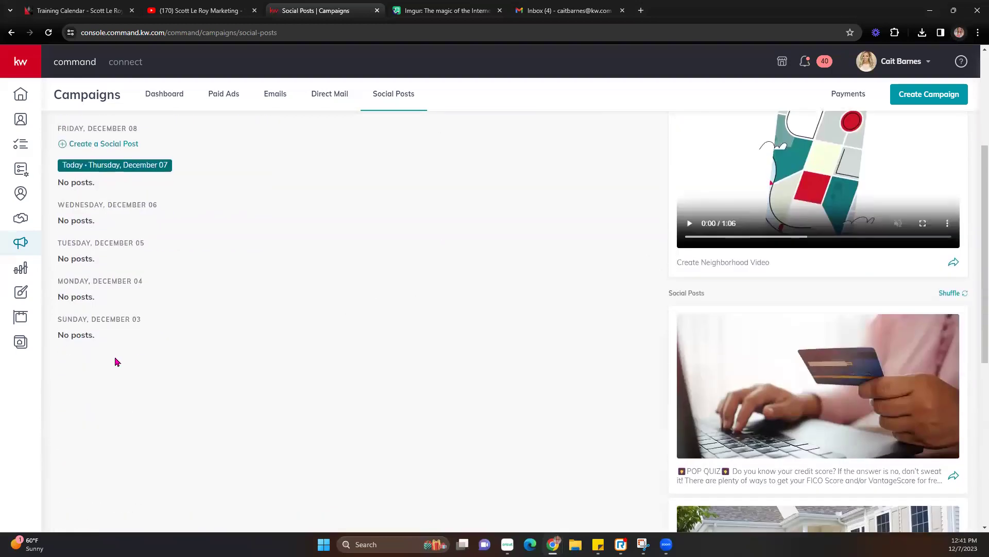
scroll(134, 271, "up", 4)
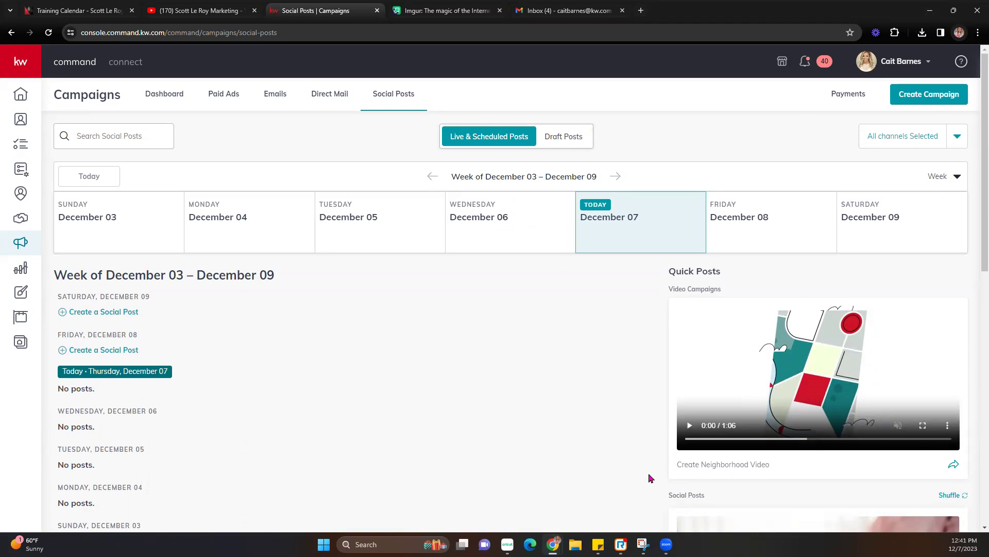
Step: Dismiss the Create Campaign dialog and go to the Designs library
left_click(922, 96)
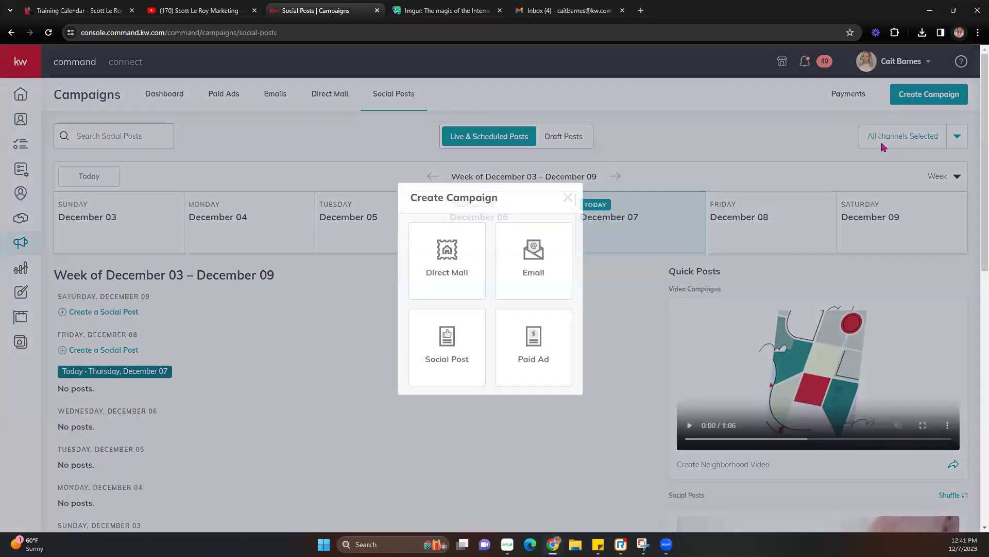
left_click(567, 198)
left_click(22, 295)
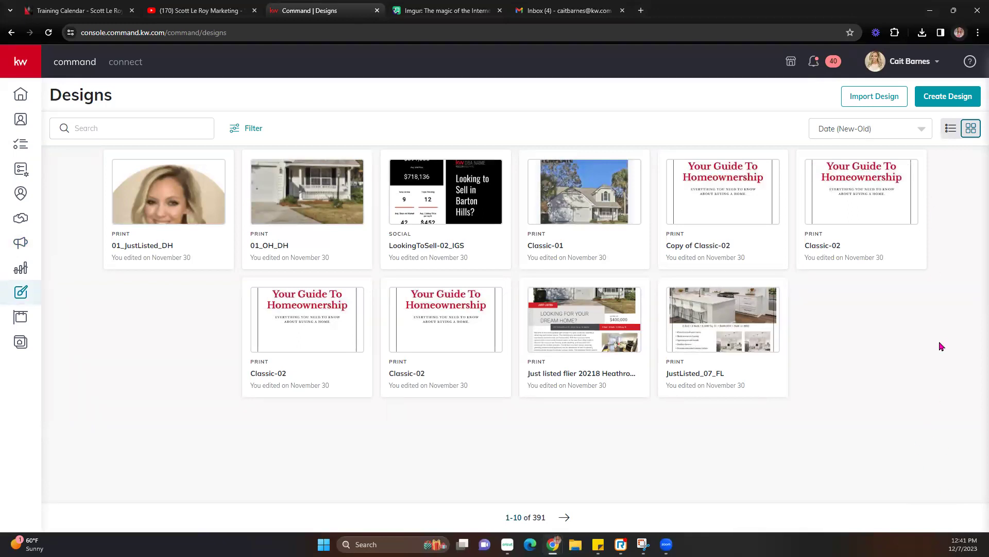
Step: Create a new video design for the Austin South neighborhood, found by searching 'aust'
left_click(958, 101)
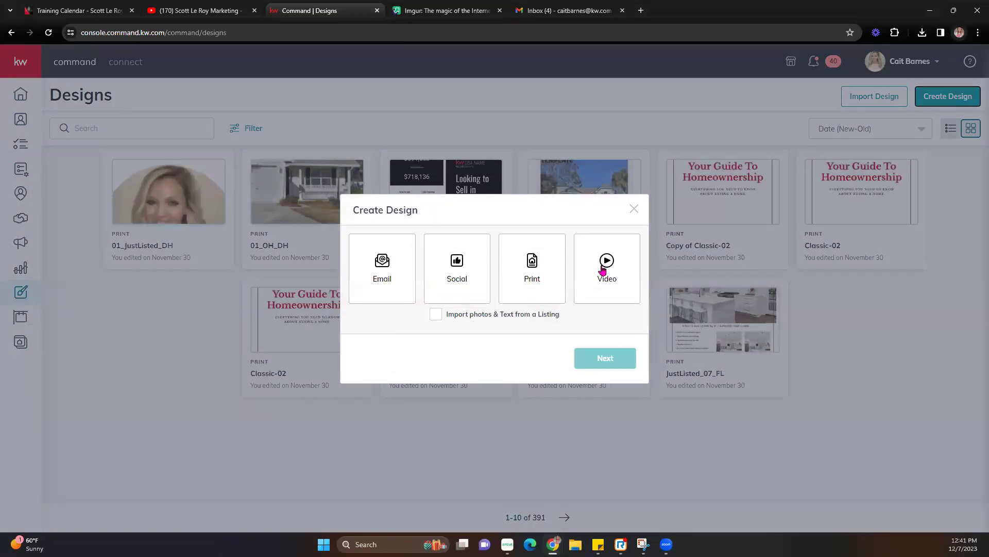
left_click(608, 301)
left_click(611, 363)
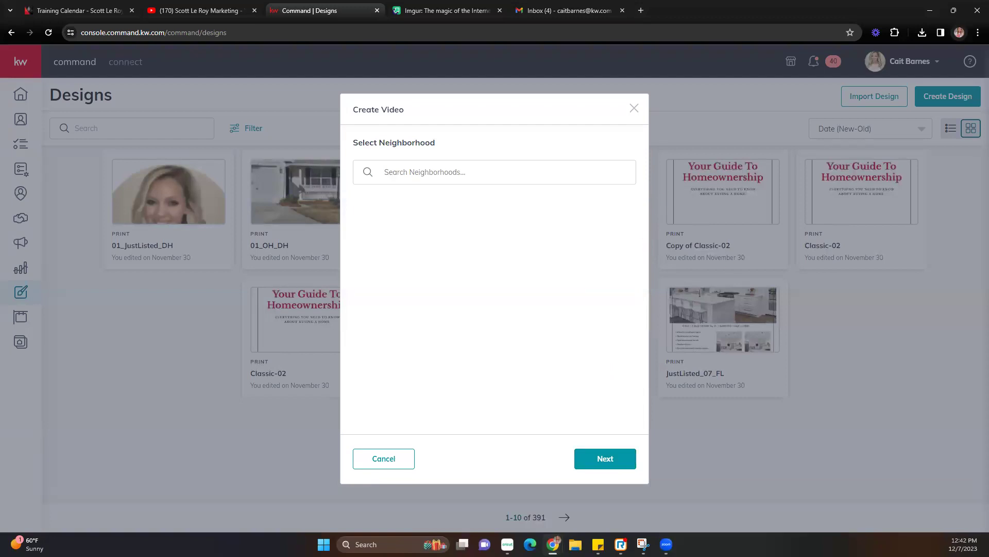
left_click(482, 170)
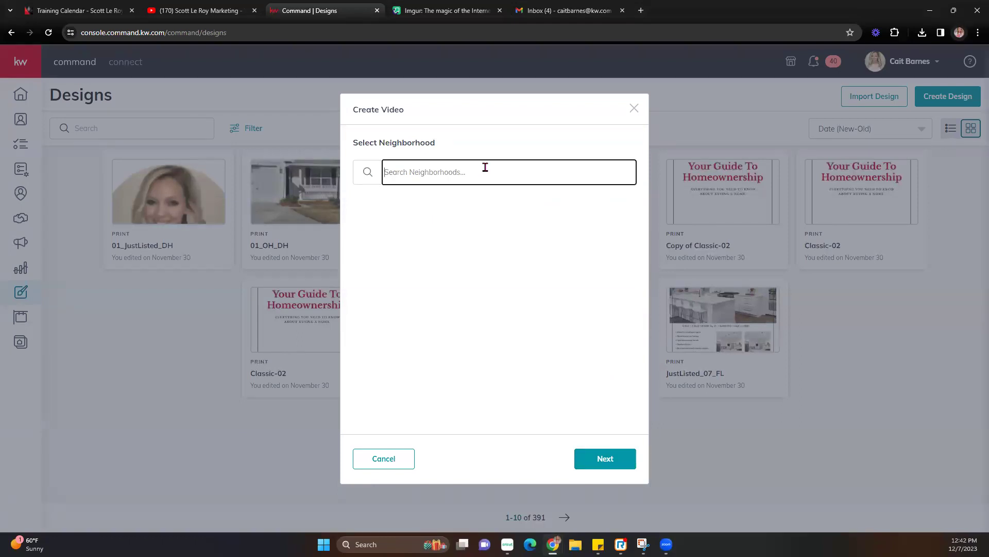
type("austin")
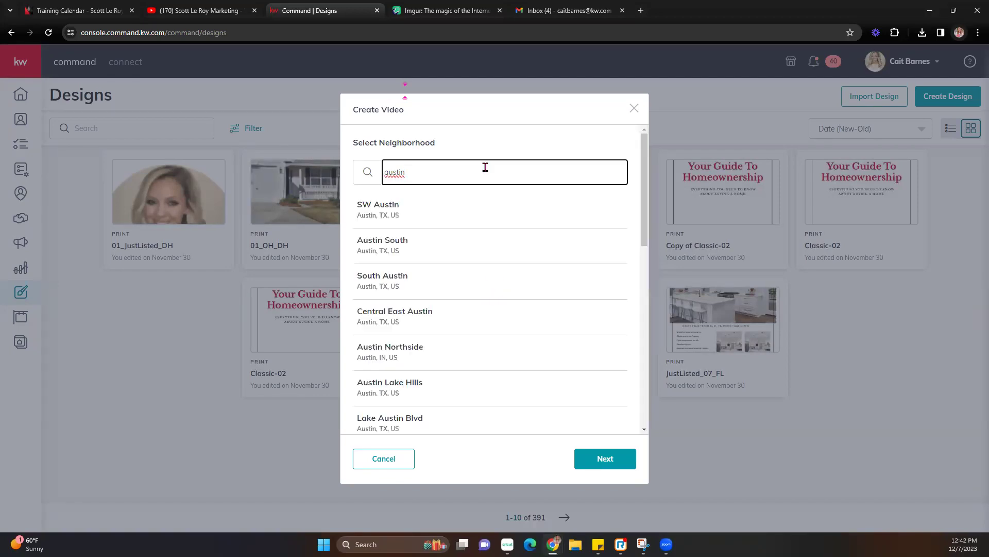
left_click(465, 243)
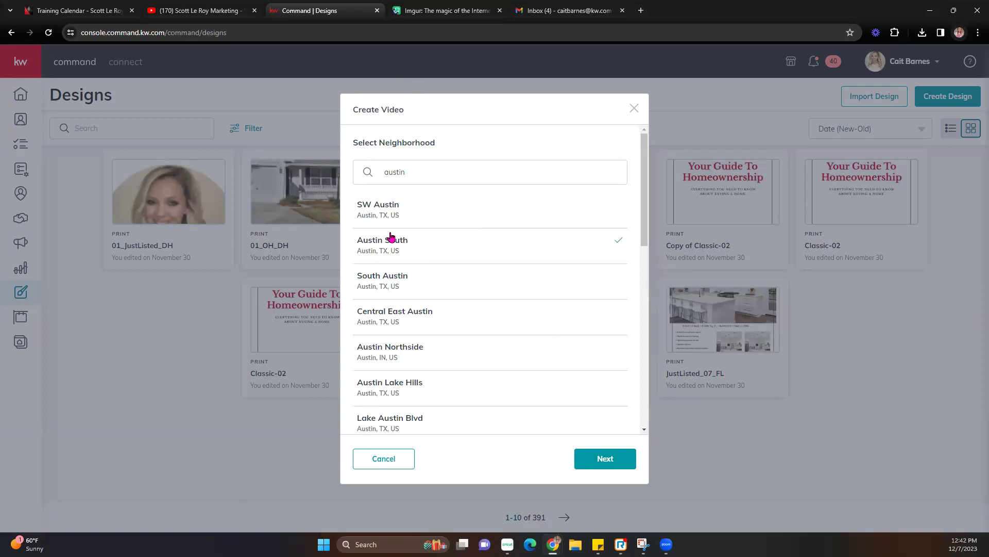
left_click(622, 464)
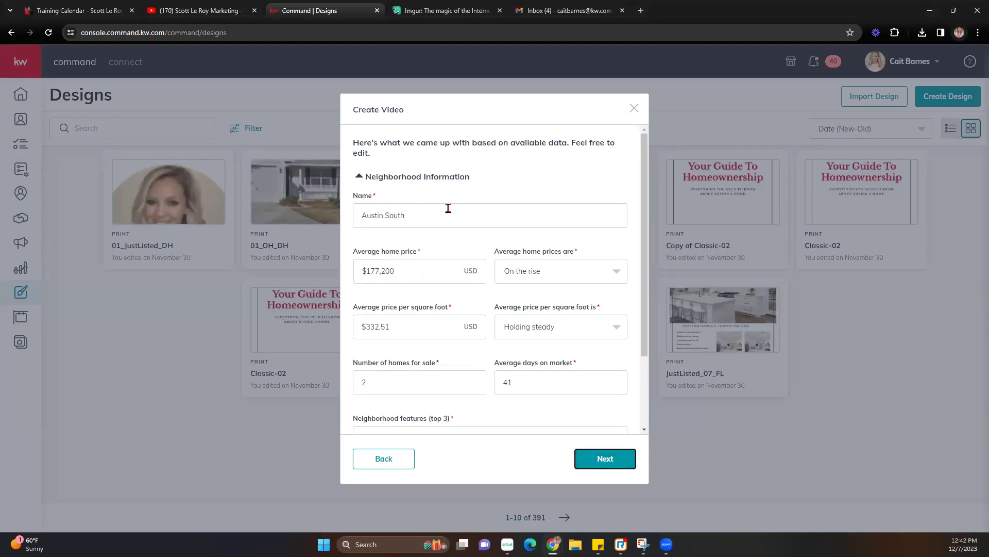
Step: Keep the home price trend and add Book Loving, Dog Lovers and Artsy as neighborhood features
scroll(536, 343, "down", 2)
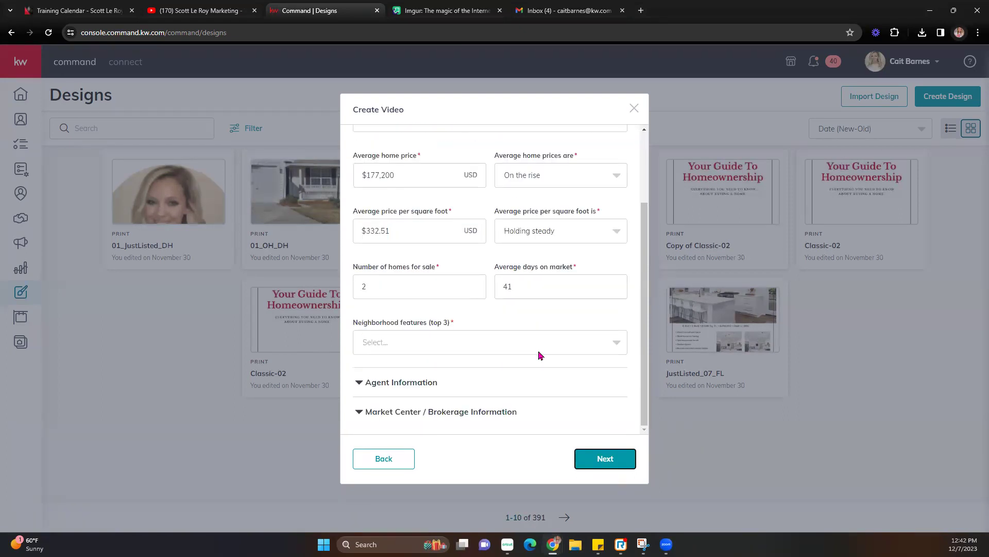
scroll(539, 354, "up", 2)
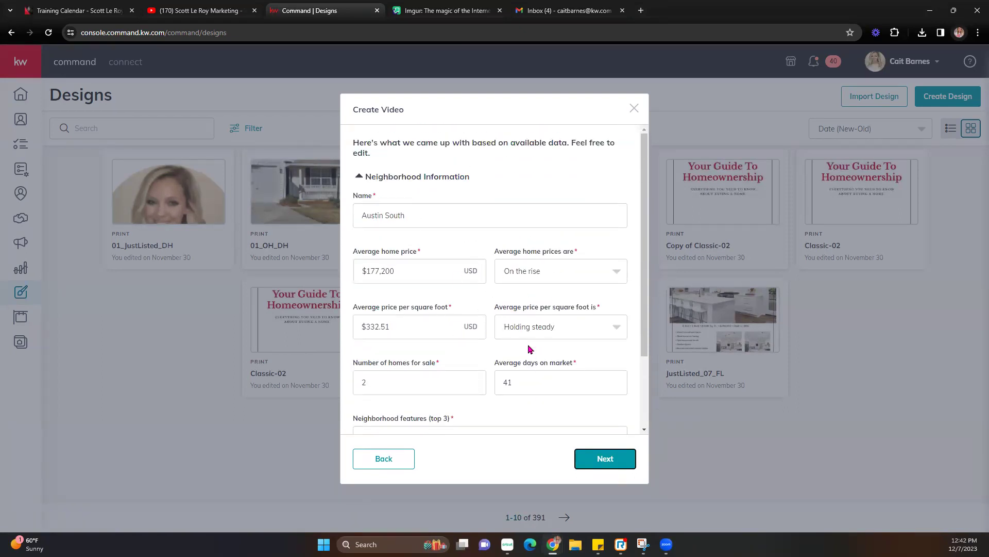
left_click(618, 277)
left_click(617, 276)
scroll(571, 361, "down", 2)
left_click(585, 344)
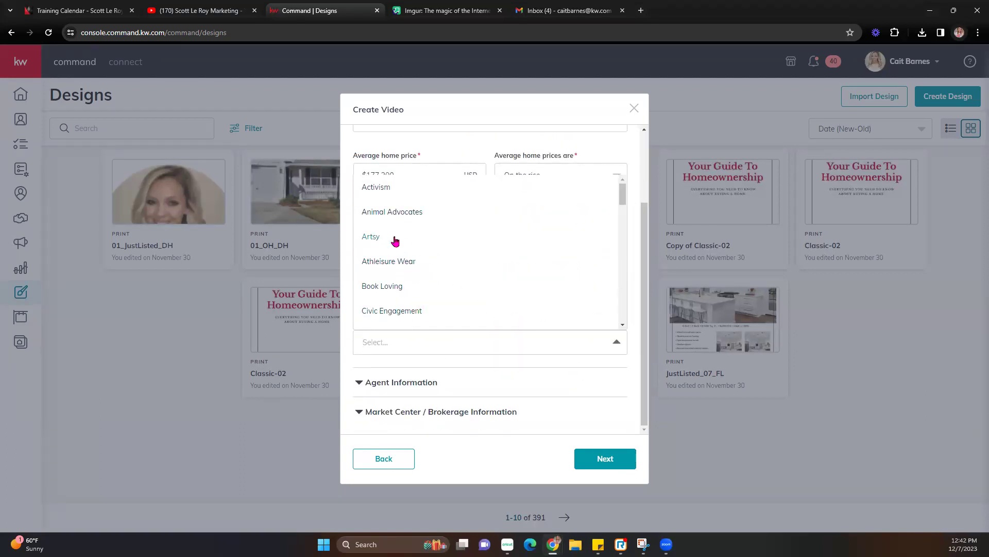
left_click(396, 283)
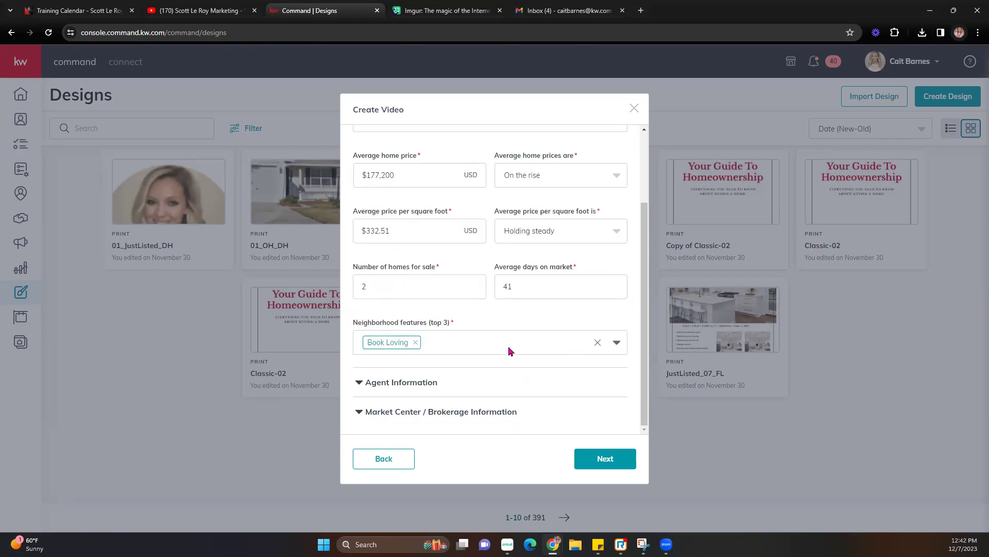
left_click(617, 344)
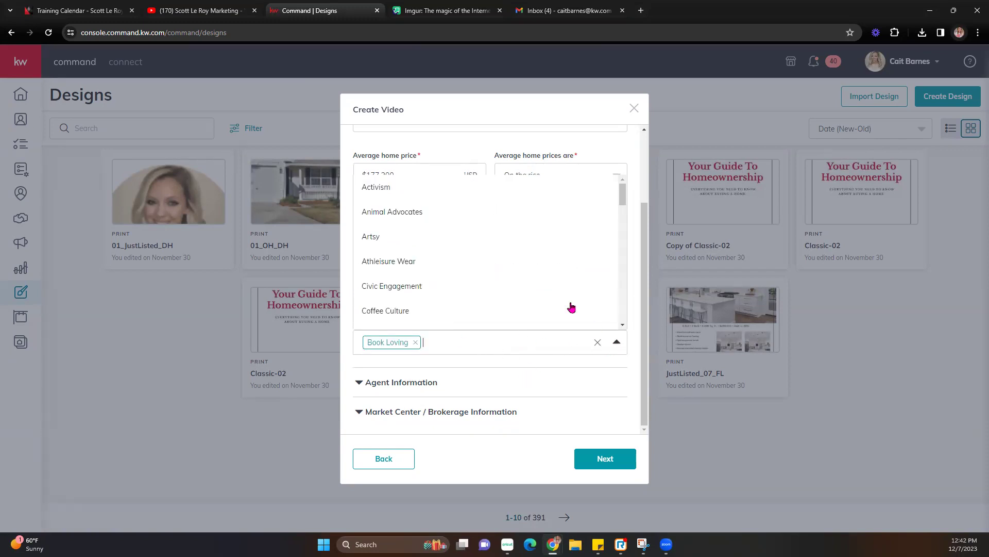
scroll(464, 288, "down", 1)
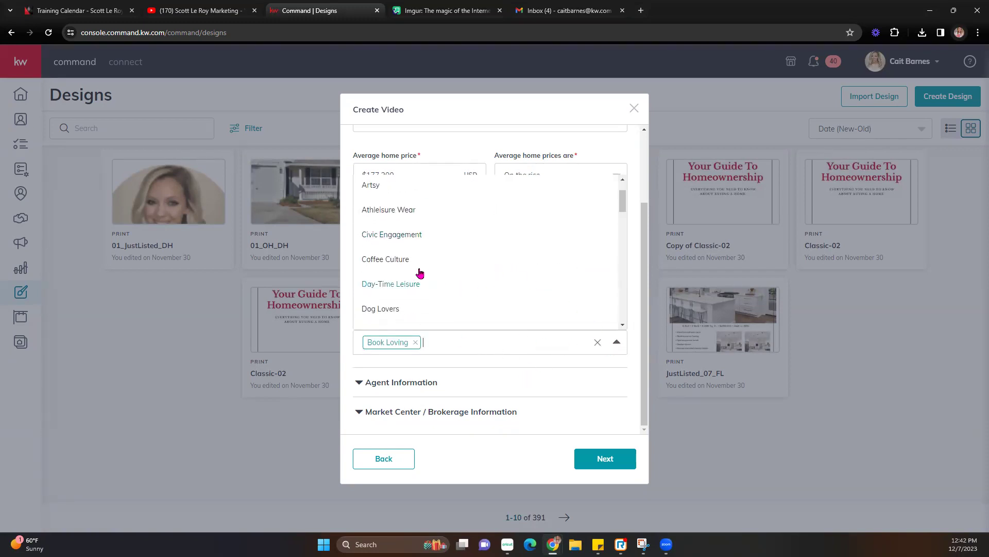
left_click(400, 312)
left_click(616, 342)
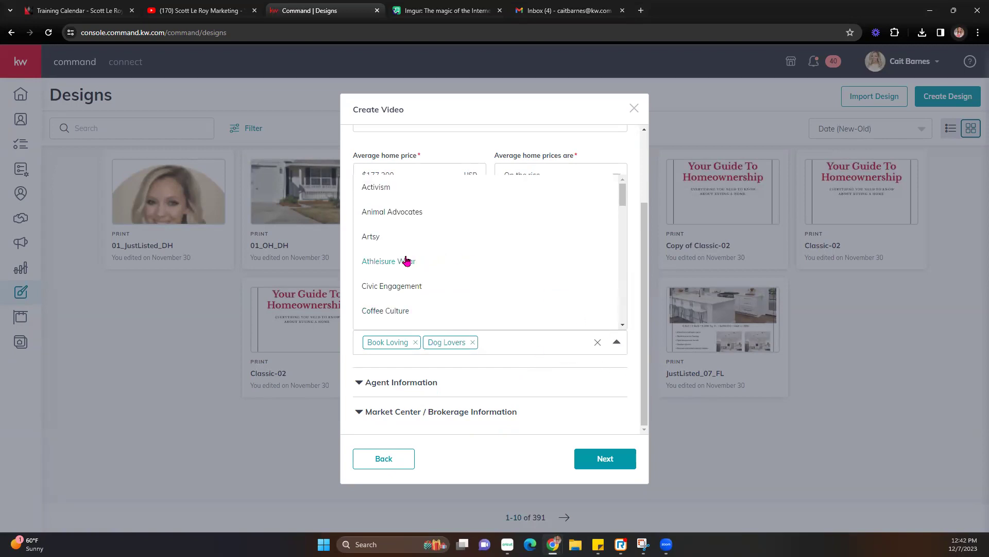
left_click(380, 239)
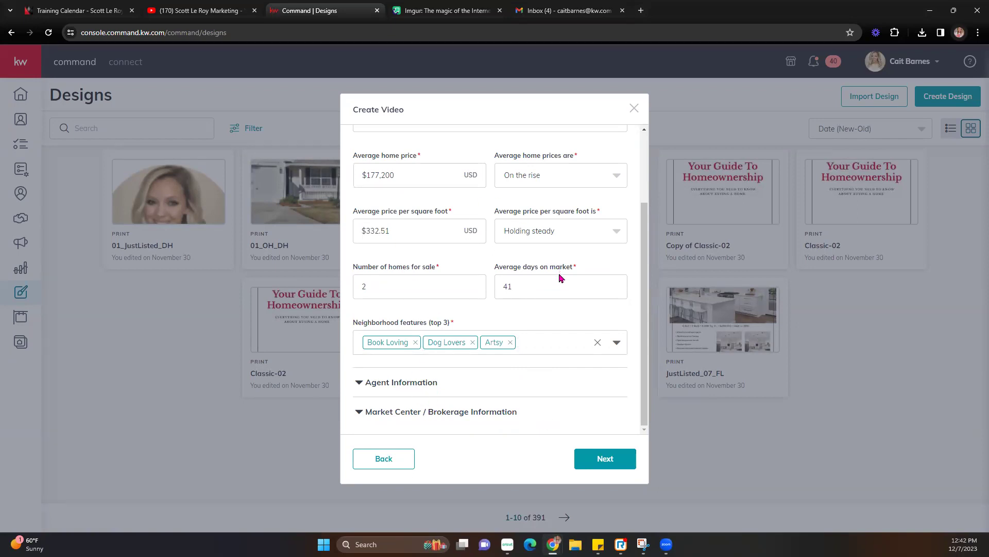
Step: Enter the agent's phone number, expand Market Center / Brokerage details, and generate the video
scroll(490, 314, "up", 2)
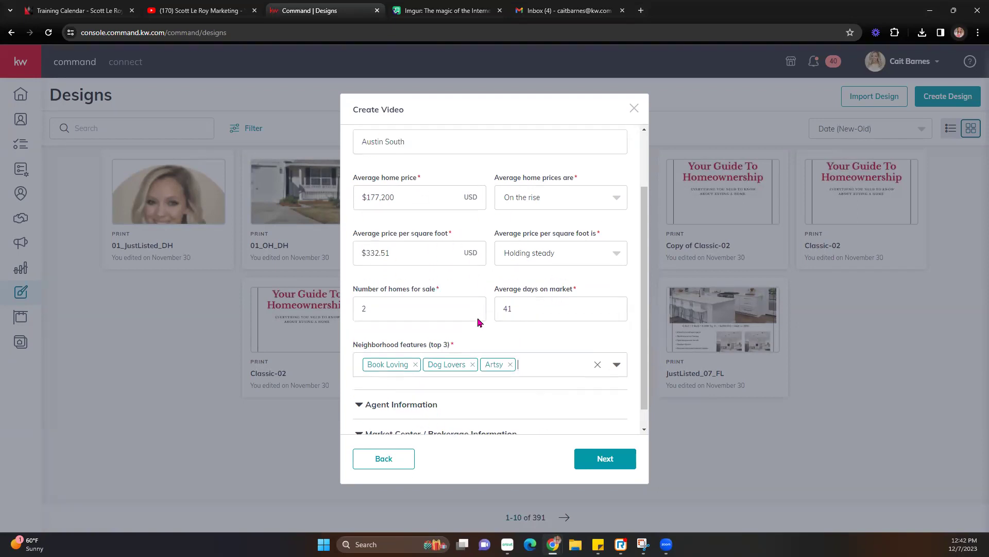
scroll(492, 356, "down", 2)
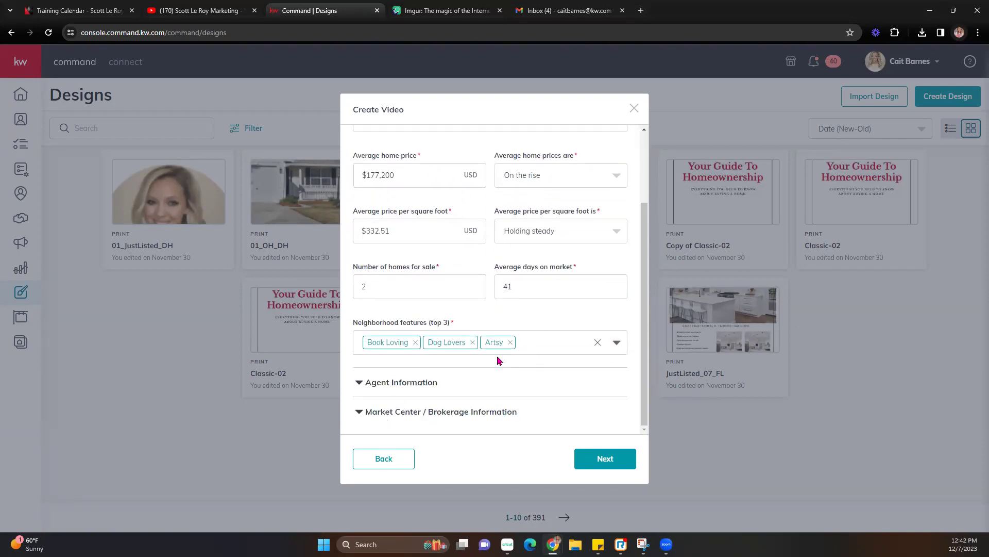
left_click(420, 382)
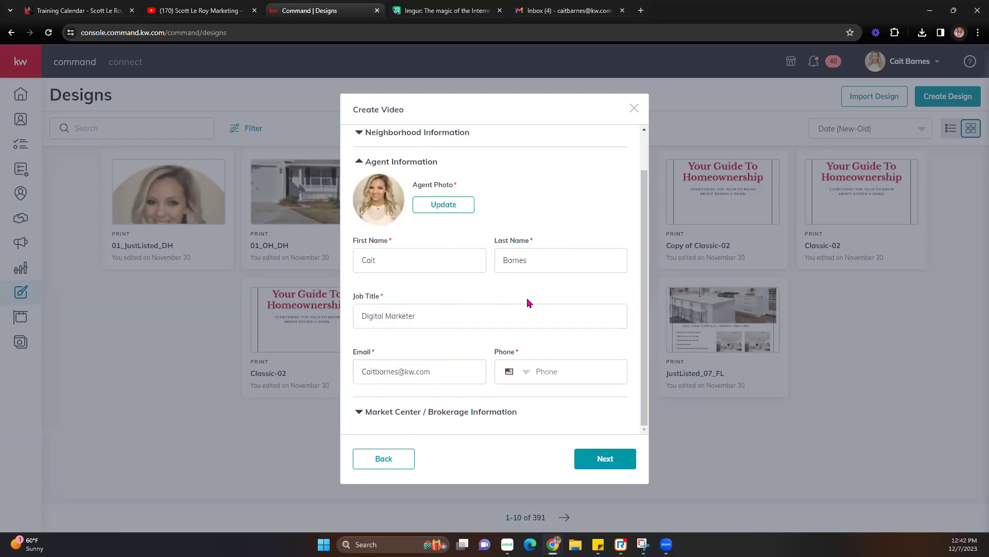
left_click(577, 372)
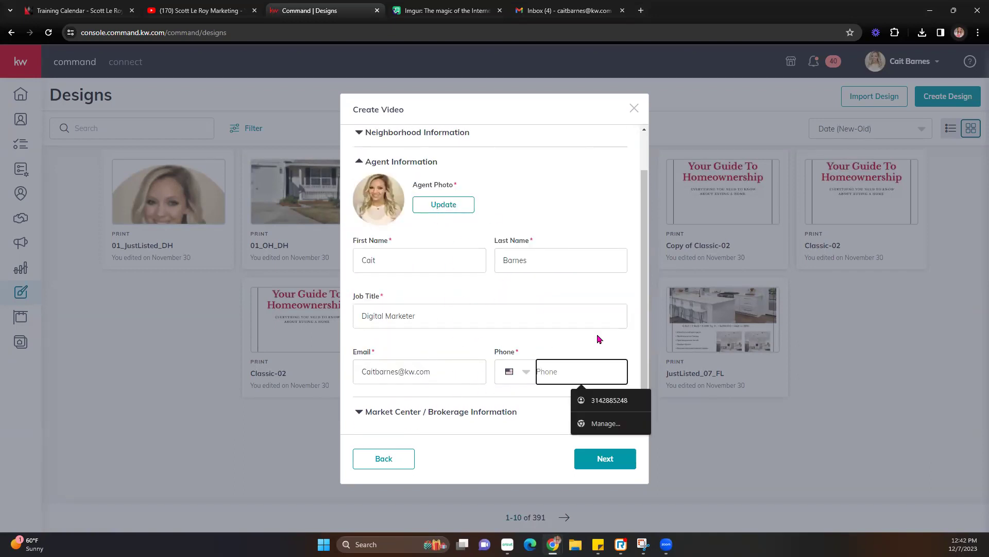
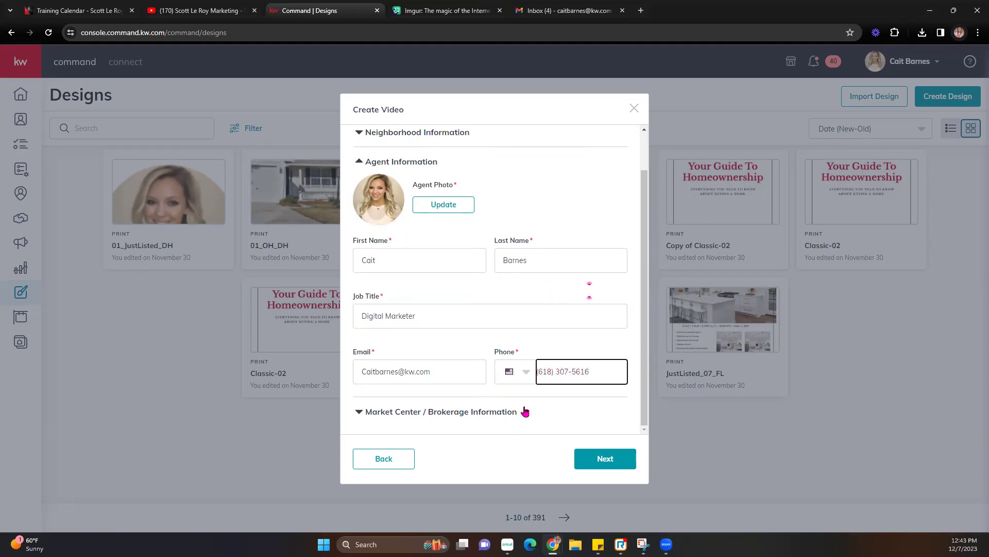
left_click(394, 412)
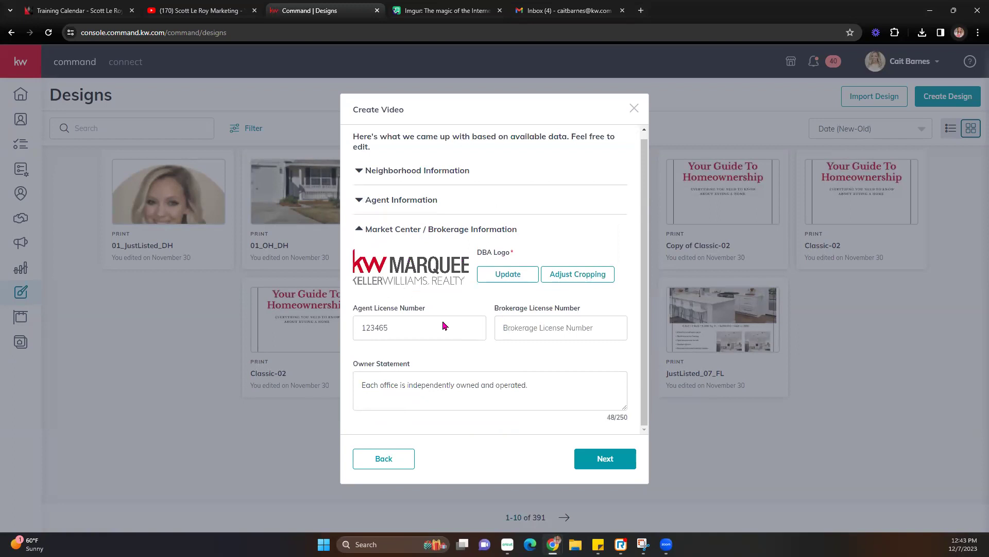
left_click(604, 460)
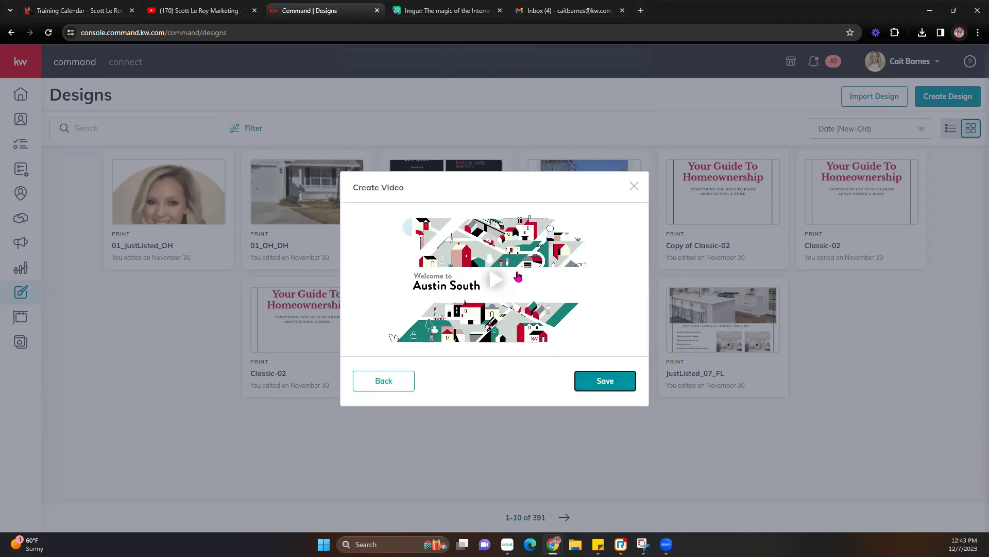
Step: Play the Austin South video preview and save it to Designs
left_click(501, 282)
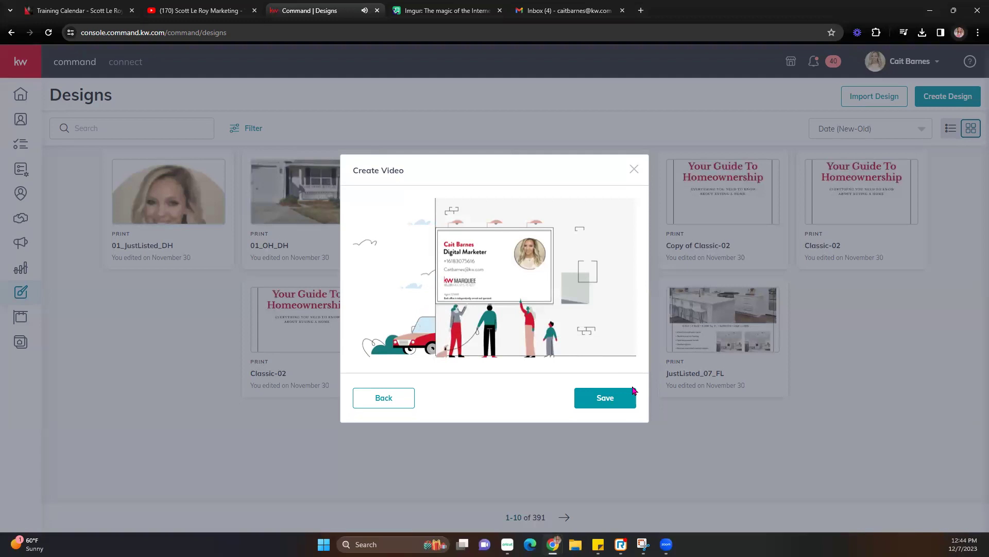
left_click(600, 397)
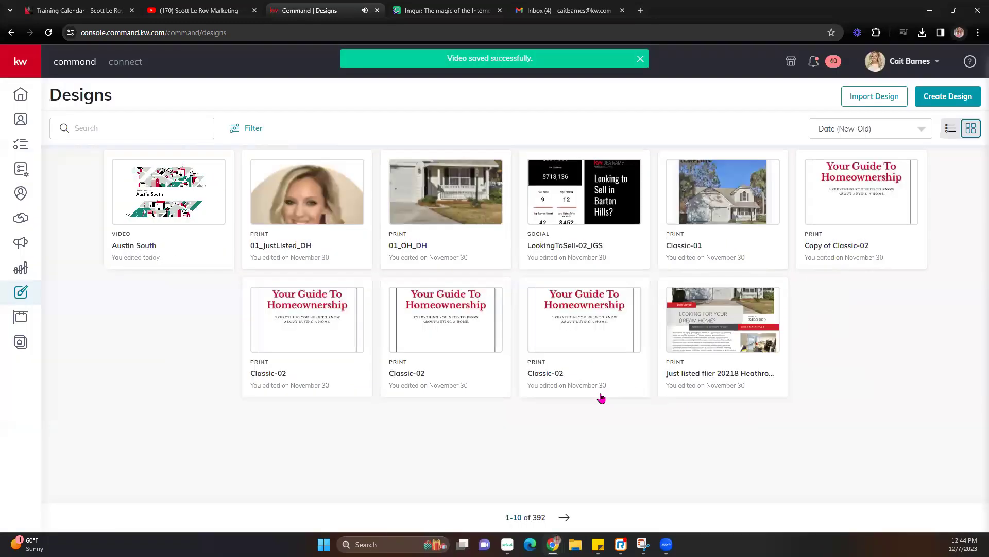
Step: Switch to the YouTube channel's Videos page in another browser tab
mouse_move(140, 236)
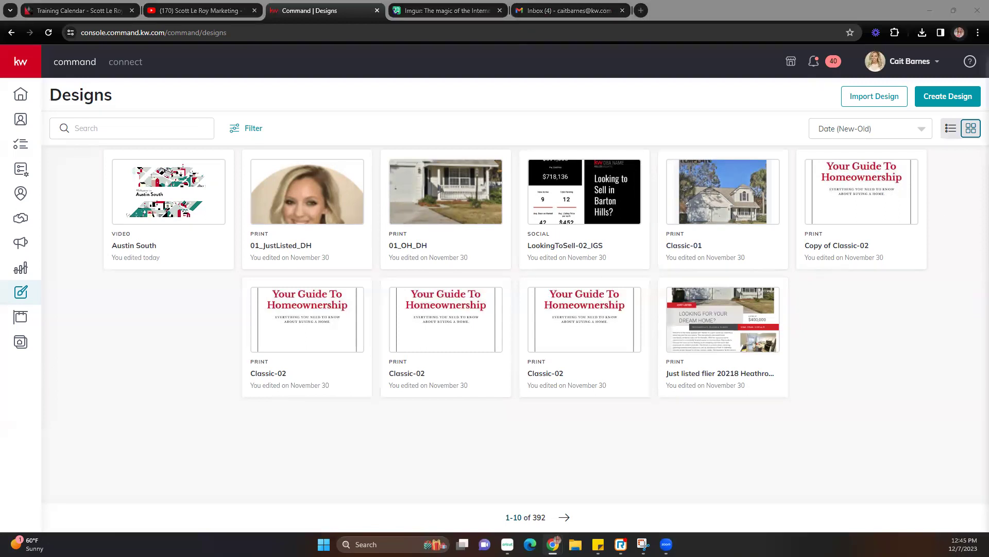
left_click(201, 11)
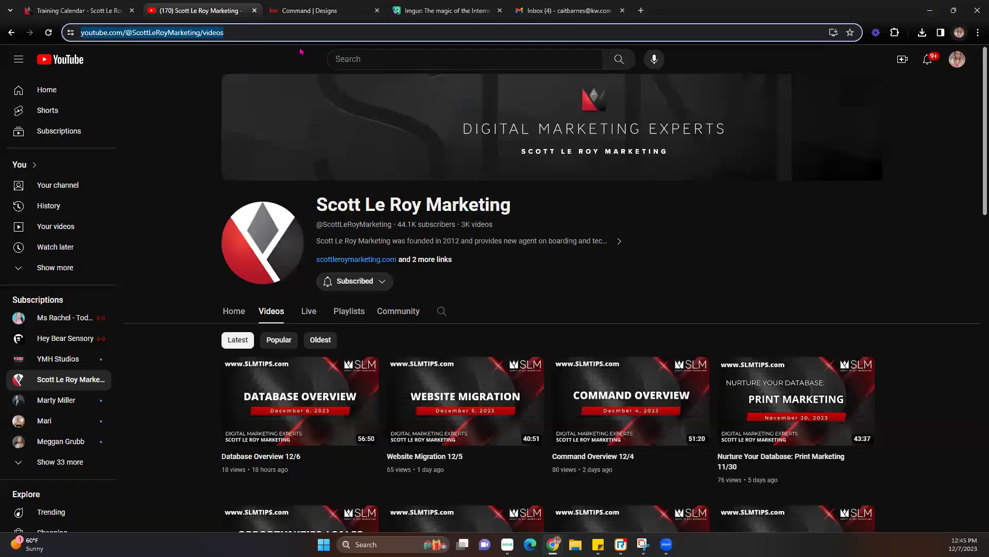